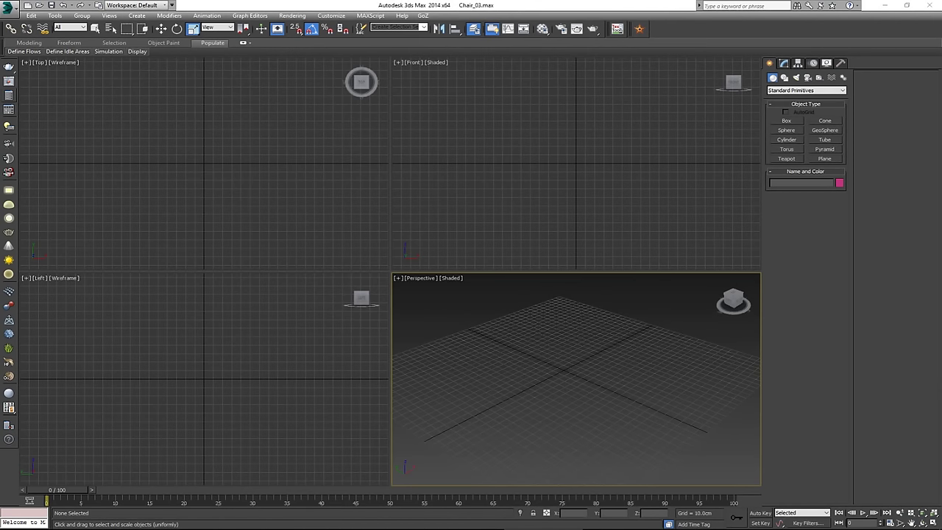
- View the Wood_Chair reference photo beside the viewports and put it away again
{"action": "left_click_drag", "start_coordinate": [0, 31], "coordinate": [359, 24]}
{"action": "left_click_drag", "start_coordinate": [465, 29], "coordinate": [493, 28]}
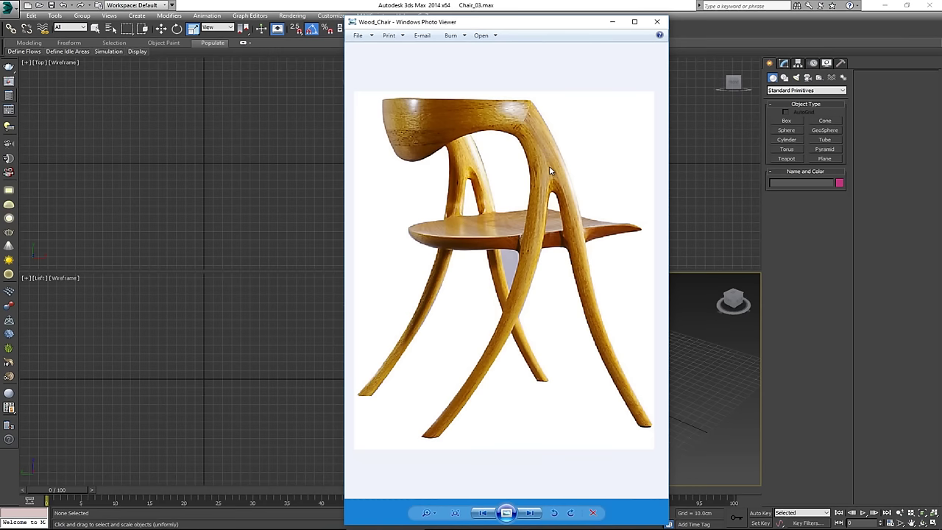
{"action": "left_click_drag", "start_coordinate": [488, 21], "coordinate": [683, 16]}
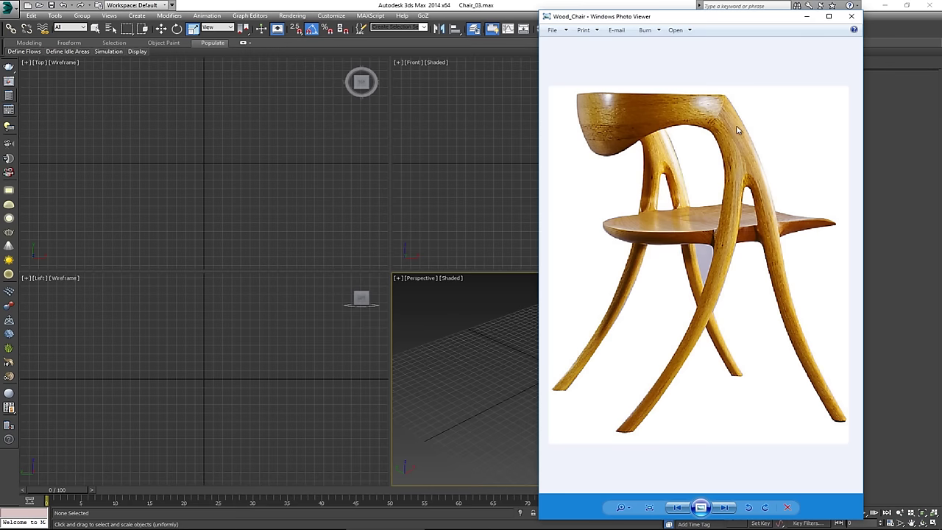
{"action": "left_click", "coordinate": [807, 19]}
{"action": "key", "text": "alt+Tab"}
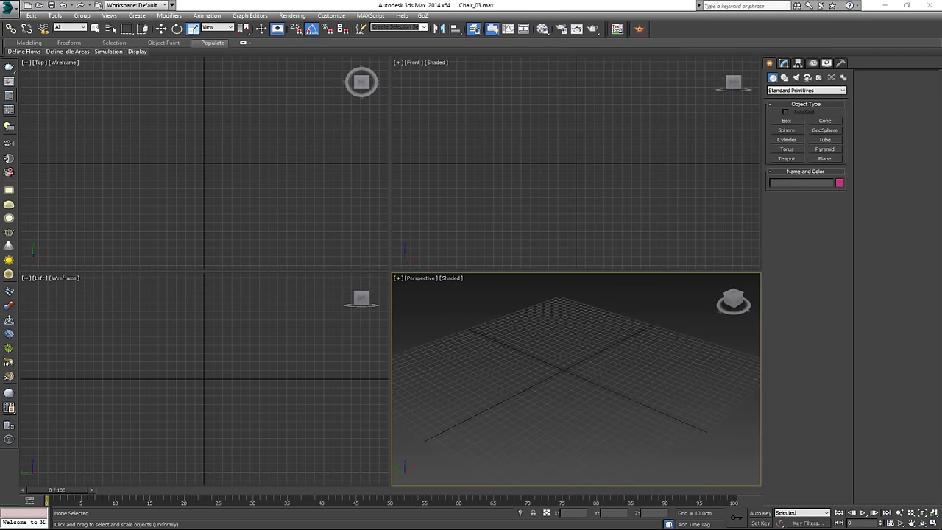
- Switch to the browser and examine the Brookhaven Chair listing on 1stdibs, including its photo, title and price
{"action": "double_click", "coordinate": [527, 42]}
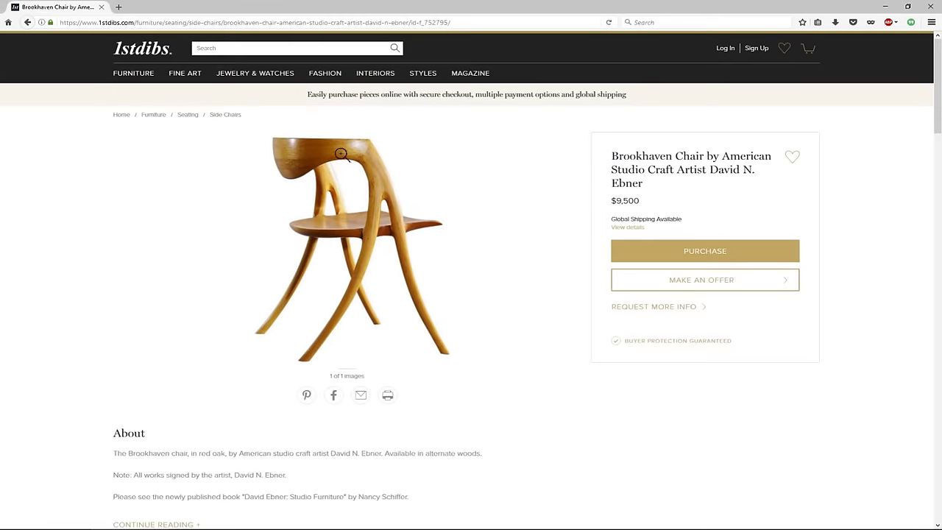
{"action": "left_click_drag", "start_coordinate": [645, 204], "coordinate": [616, 199]}
{"action": "left_click", "coordinate": [626, 211]}
{"action": "scroll", "coordinate": [422, 194], "scroll_direction": "down", "scroll_amount": 2}
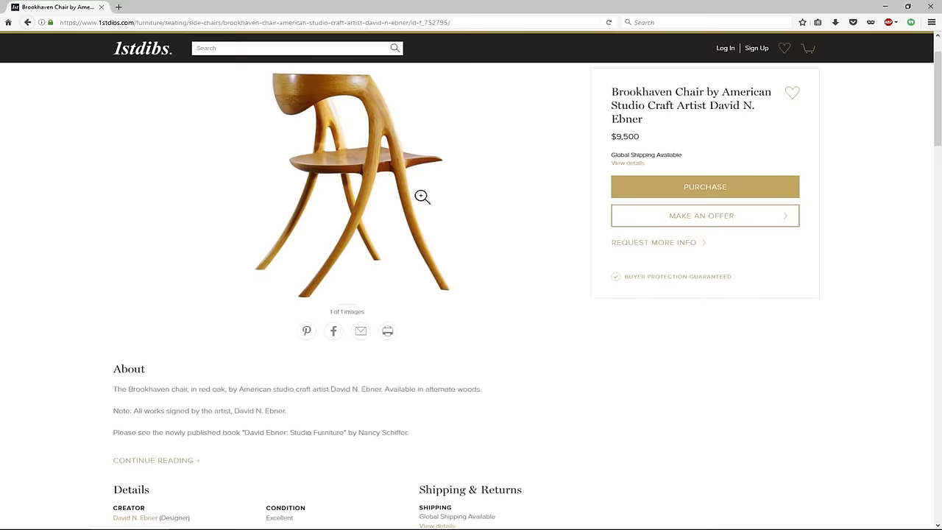
{"action": "scroll", "coordinate": [435, 211], "scroll_direction": "down", "scroll_amount": 1}
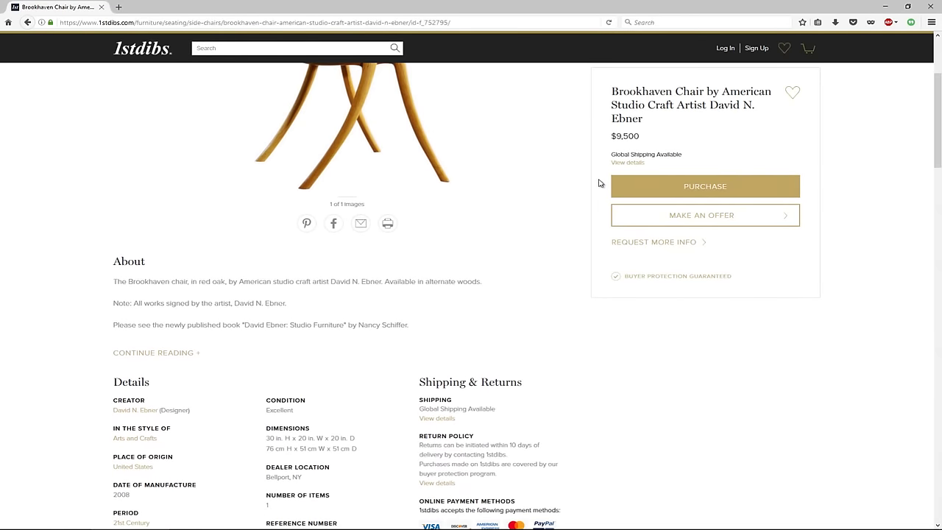
{"action": "scroll", "coordinate": [588, 188], "scroll_direction": "up", "scroll_amount": 2}
{"action": "scroll", "coordinate": [520, 237], "scroll_direction": "up", "scroll_amount": 4}
{"action": "scroll", "coordinate": [519, 237], "scroll_direction": "down", "scroll_amount": 3}
{"action": "scroll", "coordinate": [527, 238], "scroll_direction": "up", "scroll_amount": 3}
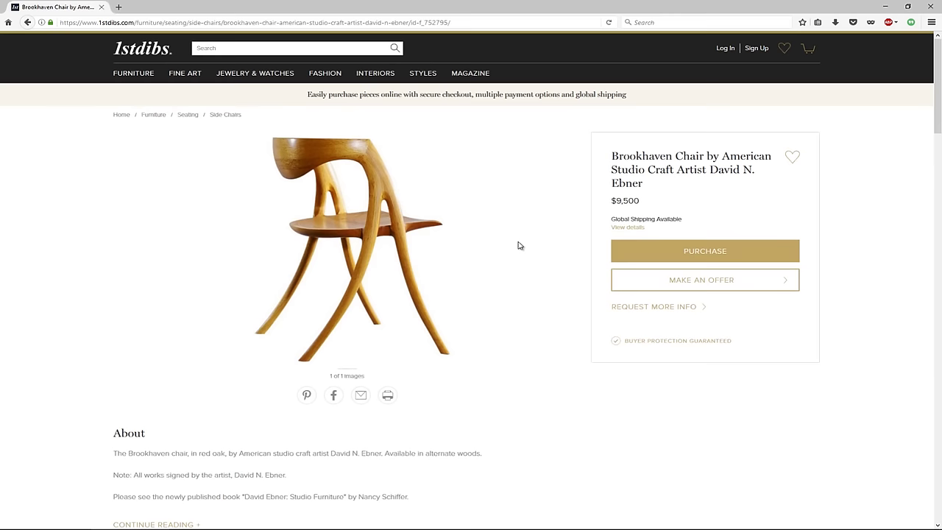
- Read the chair's material in the About text and its dimensions in the listing's Details section
{"action": "scroll", "coordinate": [536, 251], "scroll_direction": "down", "scroll_amount": 5}
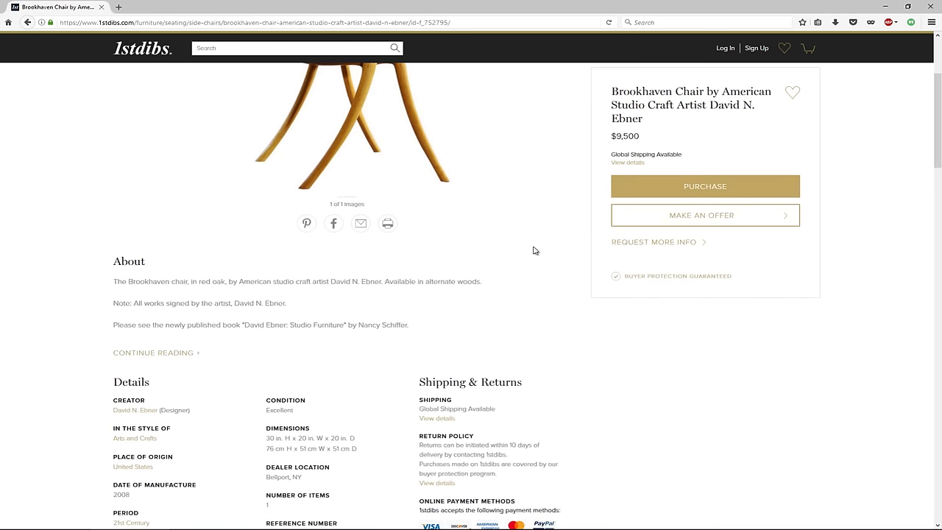
{"action": "scroll", "coordinate": [400, 202], "scroll_direction": "up", "scroll_amount": 5}
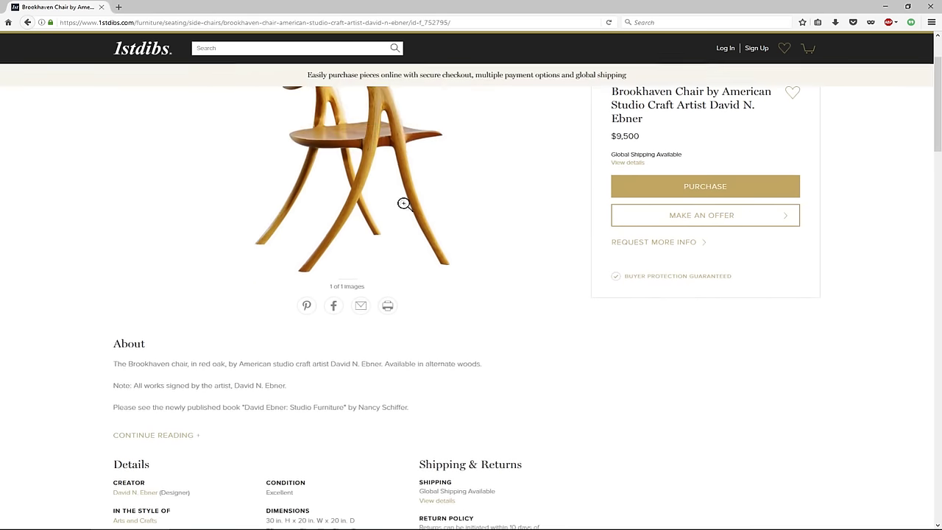
{"action": "scroll", "coordinate": [501, 252], "scroll_direction": "down", "scroll_amount": 5}
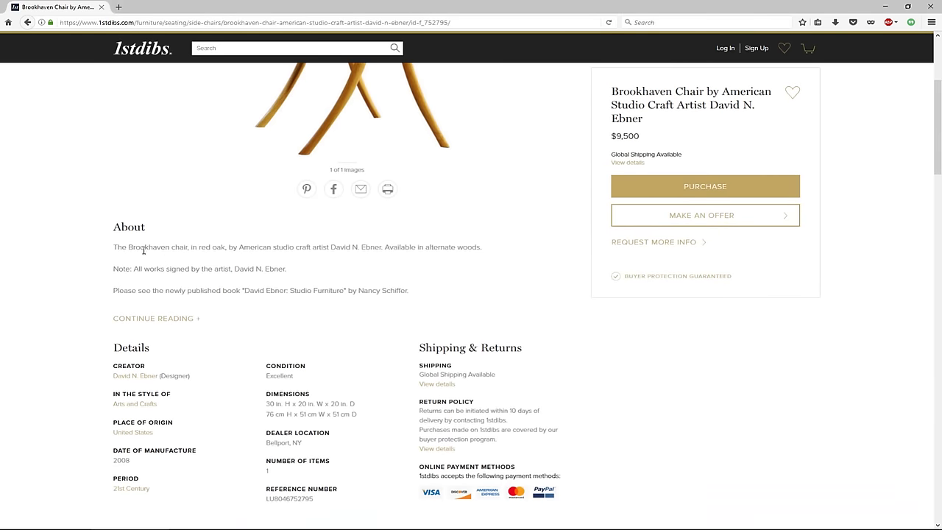
{"action": "left_click_drag", "start_coordinate": [193, 248], "coordinate": [216, 249]}
{"action": "left_click", "coordinate": [225, 248]}
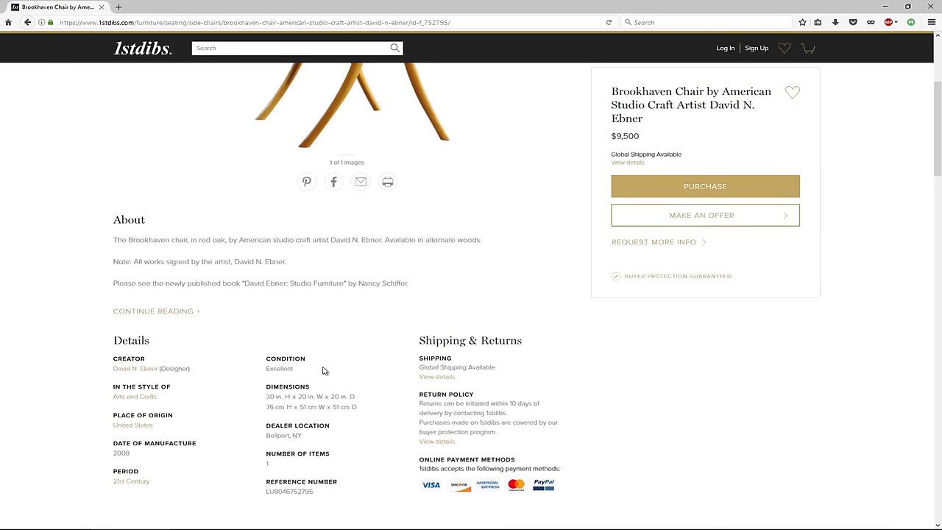
{"action": "scroll", "coordinate": [293, 378], "scroll_direction": "down", "scroll_amount": 1}
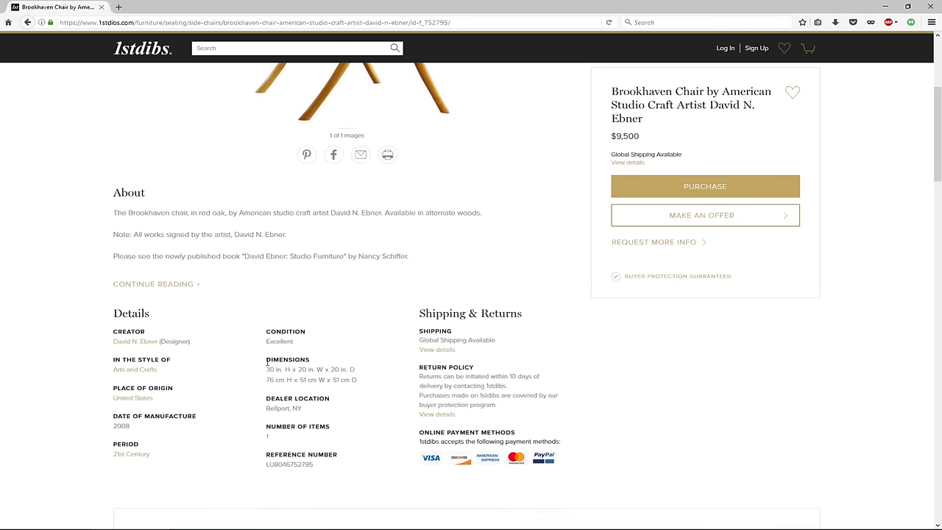
{"action": "left_click_drag", "start_coordinate": [270, 369], "coordinate": [322, 372]}
{"action": "left_click", "coordinate": [282, 379]}
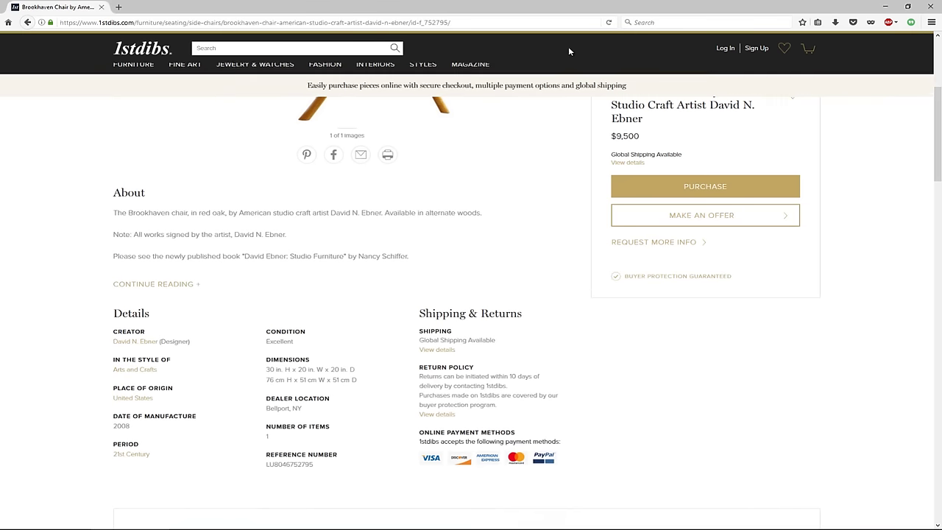
{"action": "scroll", "coordinate": [625, 177], "scroll_direction": "up", "scroll_amount": 4}
{"action": "scroll", "coordinate": [581, 199], "scroll_direction": "up", "scroll_amount": 2}
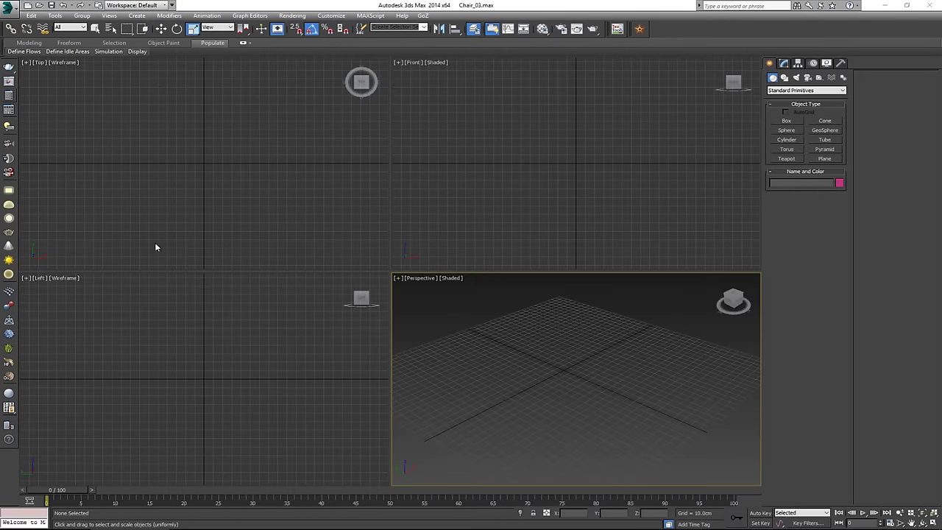
- Switch back to 3ds Max, maximize the Front view showing the chair reference image and hide its grid
{"action": "middle_click_drag", "start_coordinate": [536, 354], "coordinate": [544, 361]}
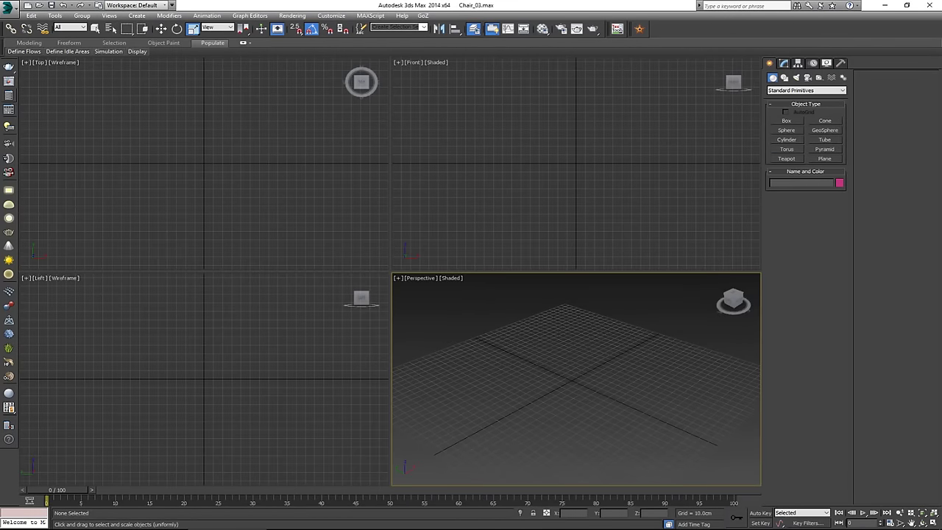
{"action": "middle_click_drag", "start_coordinate": [632, 128], "coordinate": [627, 207]}
{"action": "scroll", "coordinate": [627, 206], "scroll_direction": "down", "scroll_amount": 5}
{"action": "middle_click_drag", "start_coordinate": [583, 171], "coordinate": [594, 214]}
{"action": "scroll", "coordinate": [578, 156], "scroll_direction": "up", "scroll_amount": 2}
{"action": "key", "text": "alt+w"}
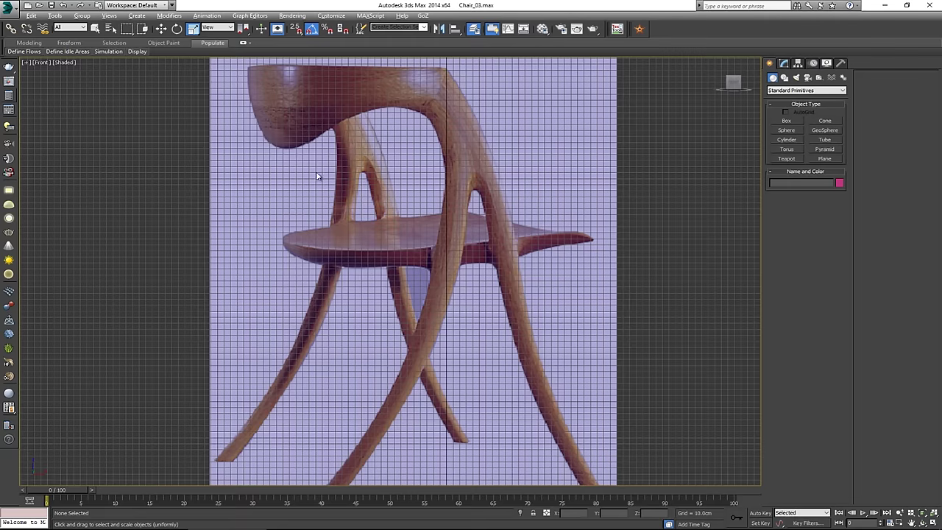
{"action": "middle_click_drag", "start_coordinate": [340, 171], "coordinate": [403, 221]}
{"action": "key", "text": "g"}
{"action": "scroll", "coordinate": [403, 216], "scroll_direction": "down", "scroll_amount": 2}
{"action": "scroll", "coordinate": [403, 216], "scroll_direction": "up", "scroll_amount": 2}
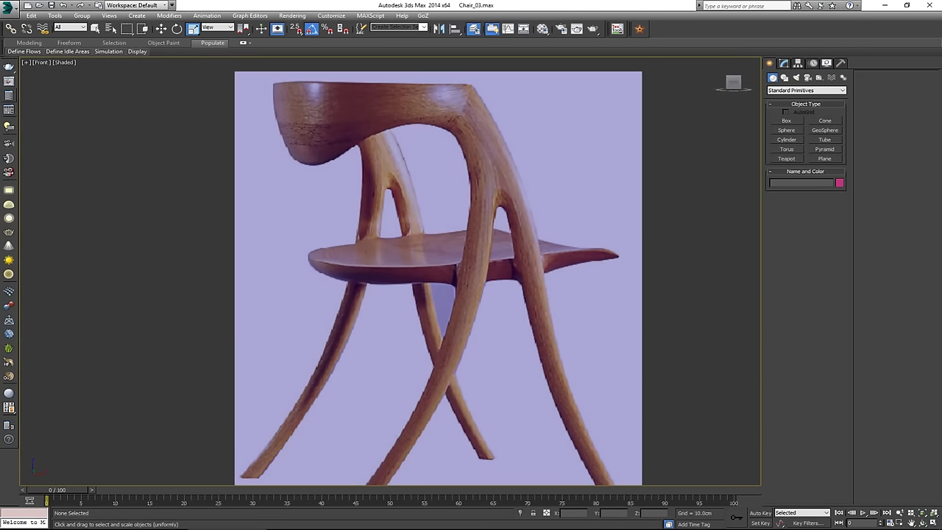
- Examine the reference chair's legs, seat joints, leg forks and backrest, both close up and as a whole
{"action": "scroll", "coordinate": [494, 368], "scroll_direction": "down", "scroll_amount": 2}
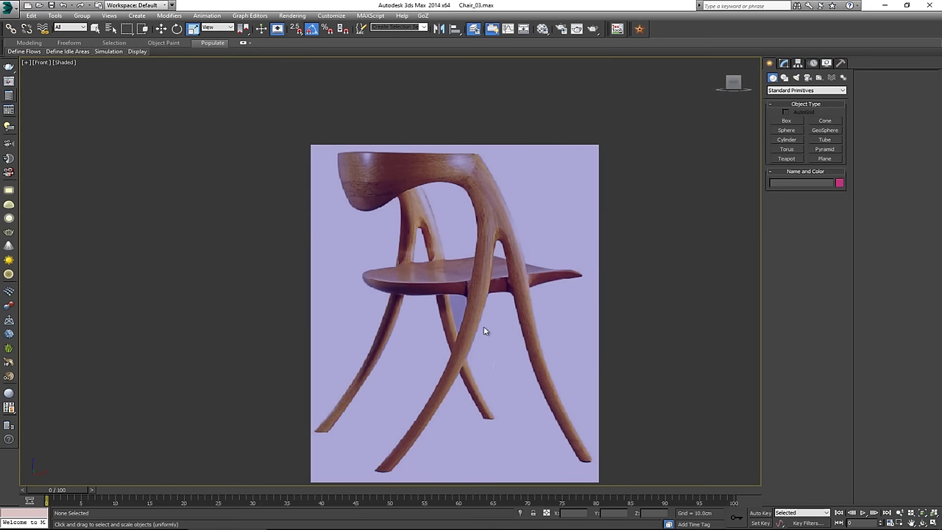
{"action": "middle_click_drag", "start_coordinate": [550, 226], "coordinate": [544, 189]}
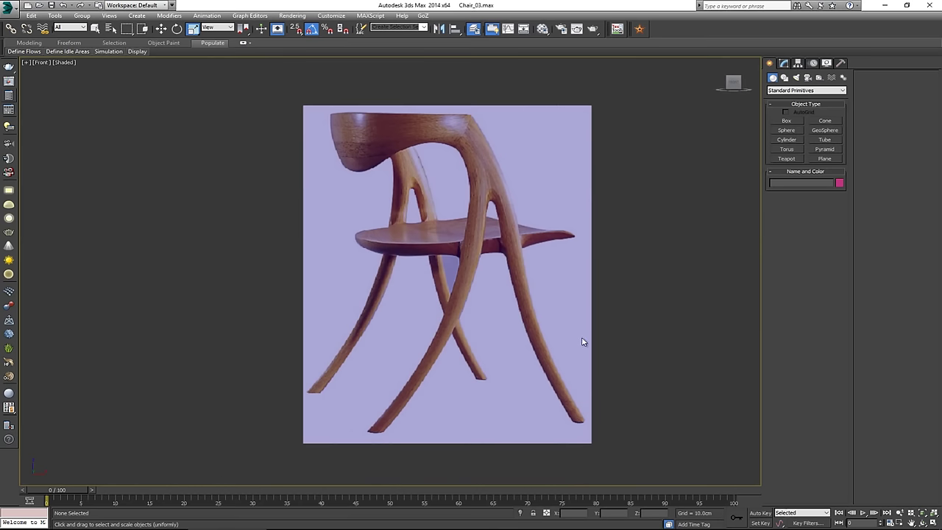
{"action": "middle_click_drag", "start_coordinate": [471, 262], "coordinate": [451, 259]}
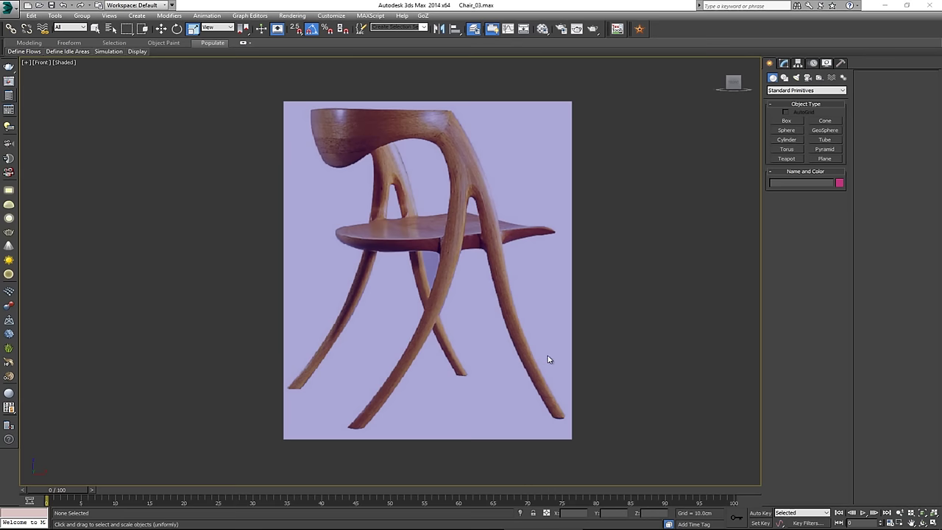
{"action": "middle_click_drag", "start_coordinate": [506, 371], "coordinate": [479, 337]}
{"action": "scroll", "coordinate": [479, 336], "scroll_direction": "up", "scroll_amount": 2}
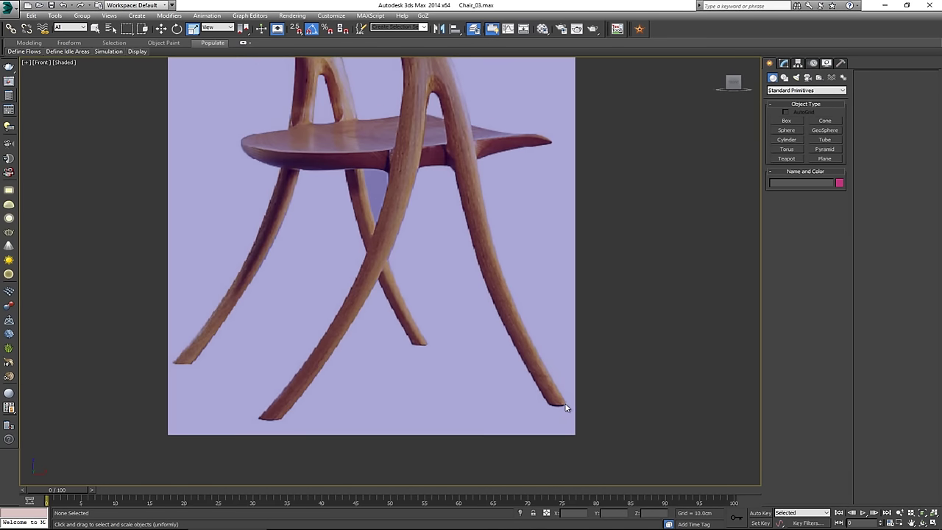
{"action": "middle_click_drag", "start_coordinate": [424, 183], "coordinate": [435, 308]}
{"action": "scroll", "coordinate": [435, 307], "scroll_direction": "up", "scroll_amount": 2}
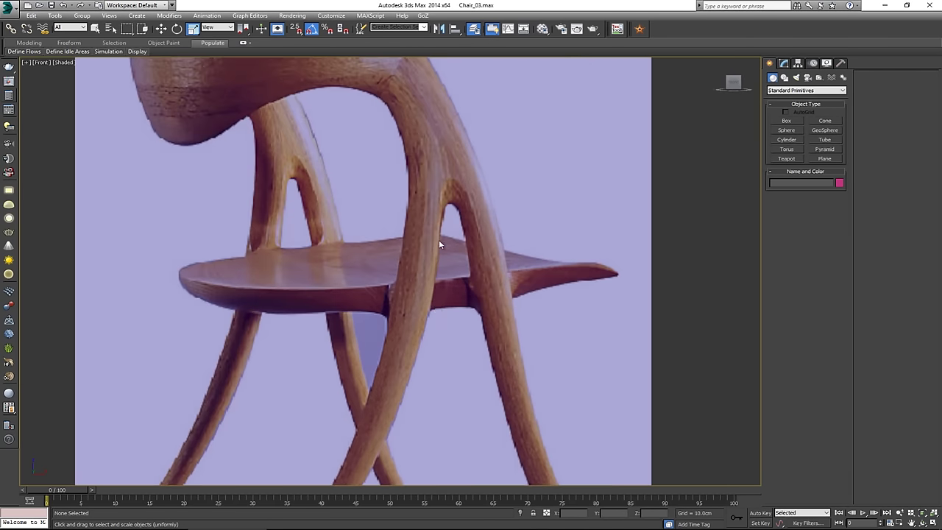
{"action": "middle_click_drag", "start_coordinate": [495, 304], "coordinate": [481, 297]}
{"action": "scroll", "coordinate": [482, 297], "scroll_direction": "down", "scroll_amount": 4}
{"action": "scroll", "coordinate": [482, 297], "scroll_direction": "up", "scroll_amount": 4}
{"action": "middle_click_drag", "start_coordinate": [438, 196], "coordinate": [444, 225]}
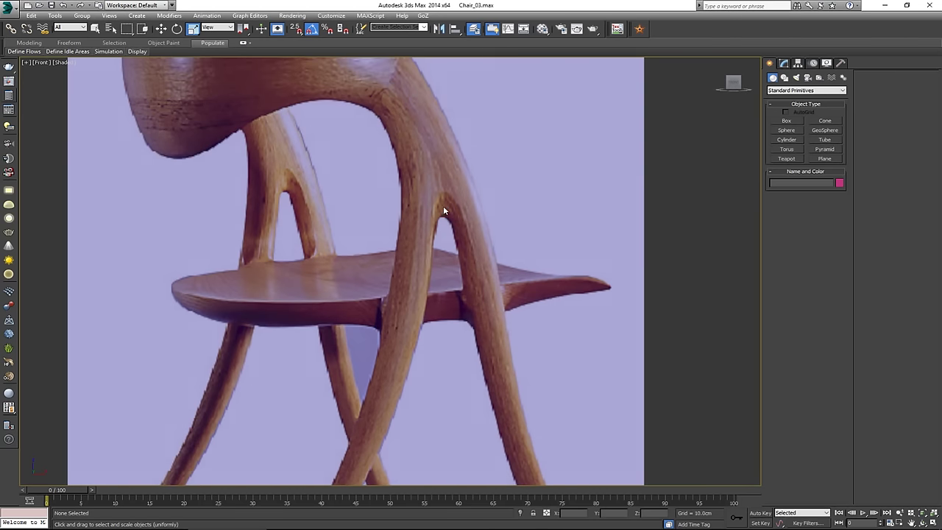
{"action": "scroll", "coordinate": [448, 220], "scroll_direction": "down", "scroll_amount": 2}
{"action": "middle_click_drag", "start_coordinate": [466, 284], "coordinate": [461, 198]}
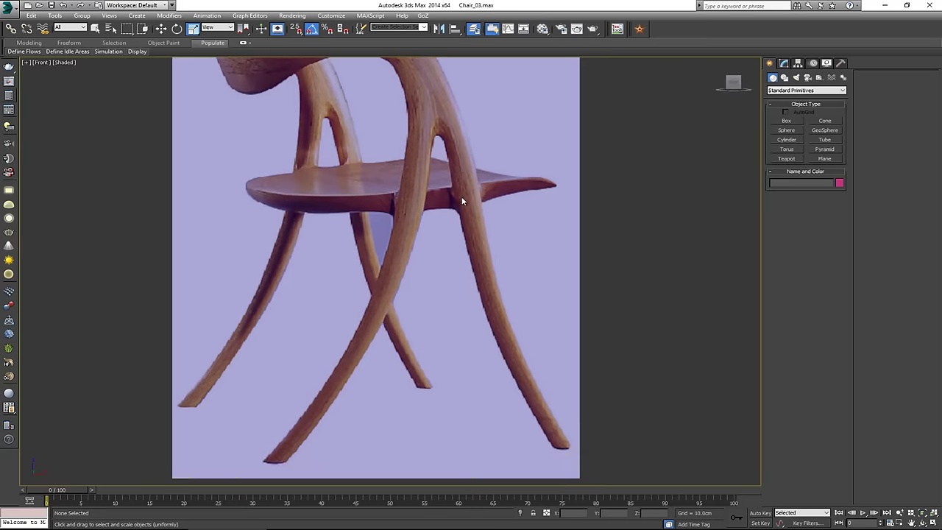
{"action": "scroll", "coordinate": [460, 200], "scroll_direction": "down", "scroll_amount": 2}
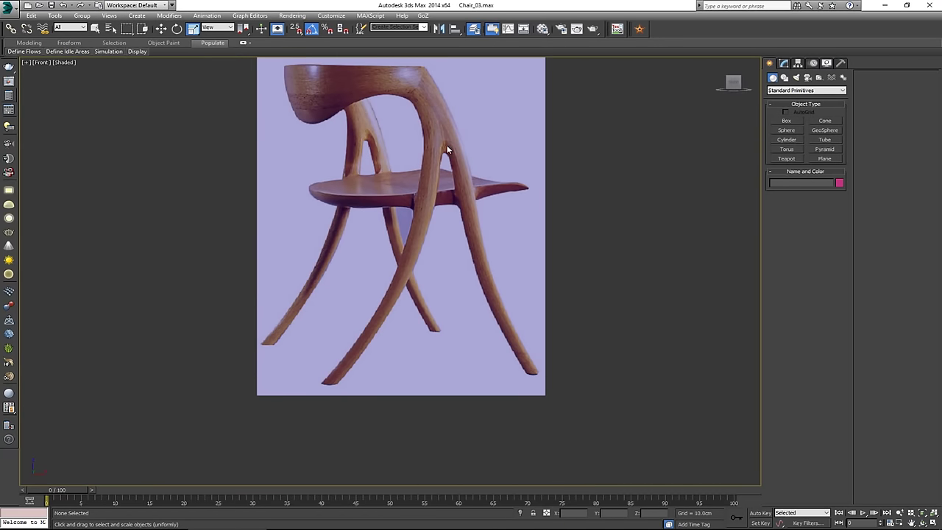
{"action": "scroll", "coordinate": [444, 149], "scroll_direction": "up", "scroll_amount": 5}
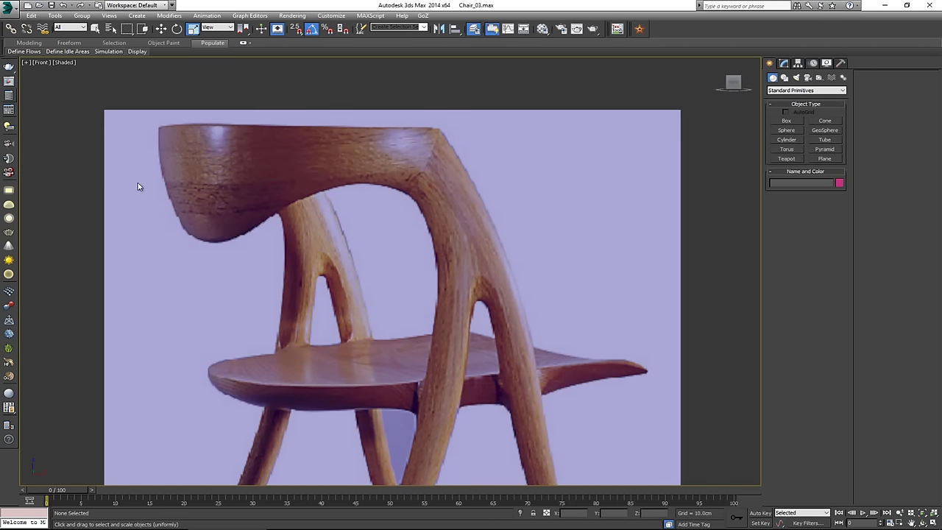
{"action": "scroll", "coordinate": [314, 282], "scroll_direction": "down", "scroll_amount": 5}
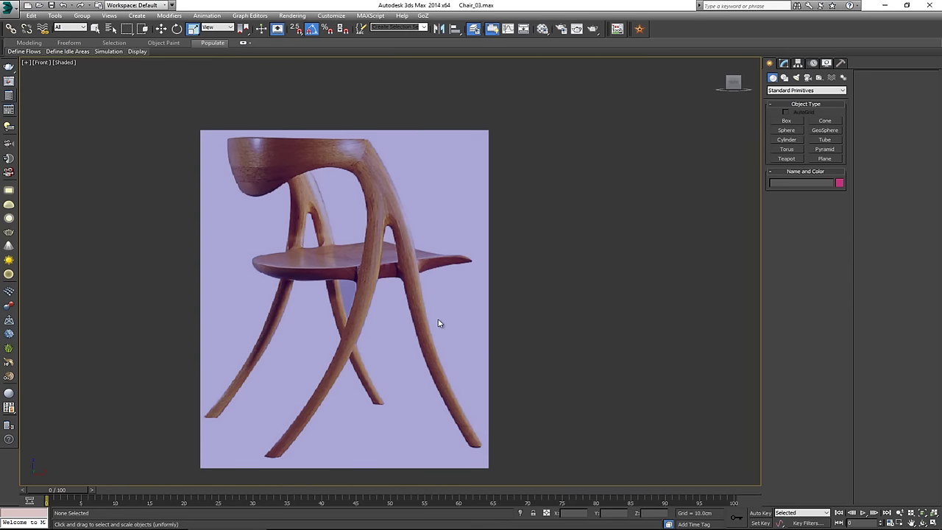
- Draw a cylinder about 17.8 cm in radius and 87.8 cm high at the nearest leg's foot, and stand it upright by rotating it −90° about X
{"action": "left_click", "coordinate": [782, 140]}
{"action": "middle_click_drag", "start_coordinate": [488, 374], "coordinate": [518, 244]}
{"action": "scroll", "coordinate": [517, 244], "scroll_direction": "up", "scroll_amount": 3}
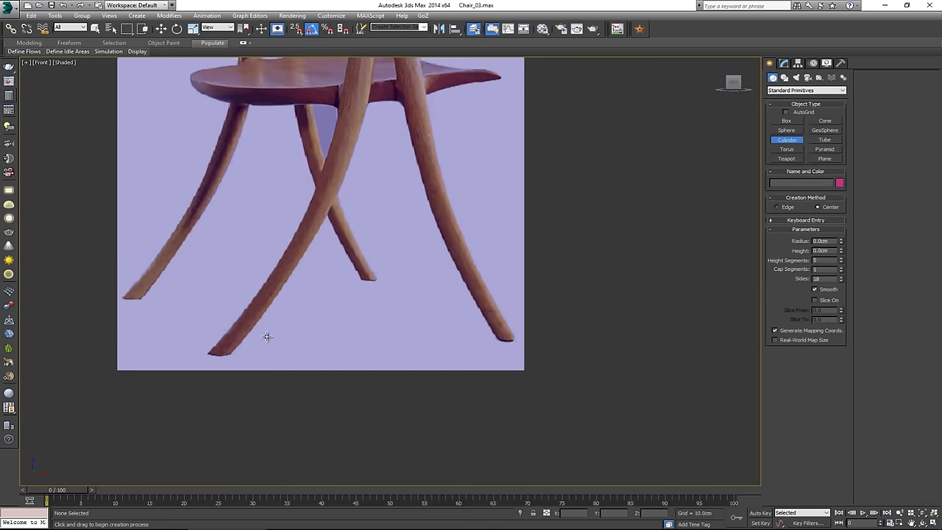
{"action": "left_click_drag", "start_coordinate": [219, 352], "coordinate": [226, 345]}
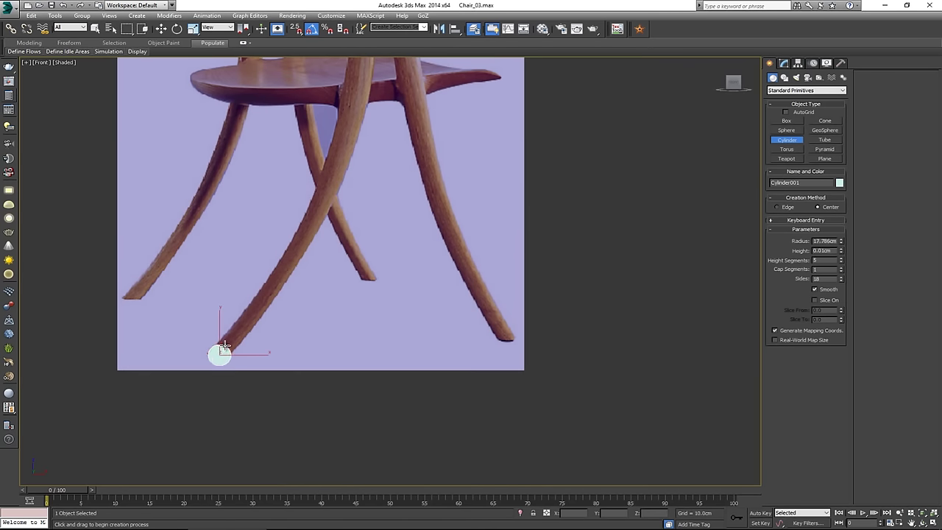
{"action": "left_click", "coordinate": [224, 299]}
{"action": "key", "text": "e"}
{"action": "left_click_drag", "start_coordinate": [221, 321], "coordinate": [223, 307]}
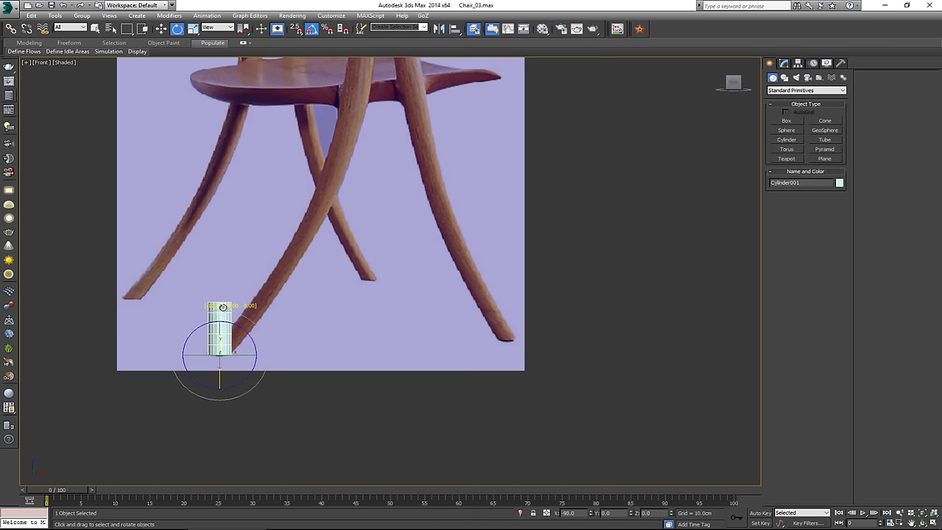
{"action": "middle_click_drag", "start_coordinate": [225, 273], "coordinate": [238, 319]}
- Set the cylinder to 12 sides and 1 height segment, checking its shape in the Perspective view
{"action": "left_click", "coordinate": [785, 64]}
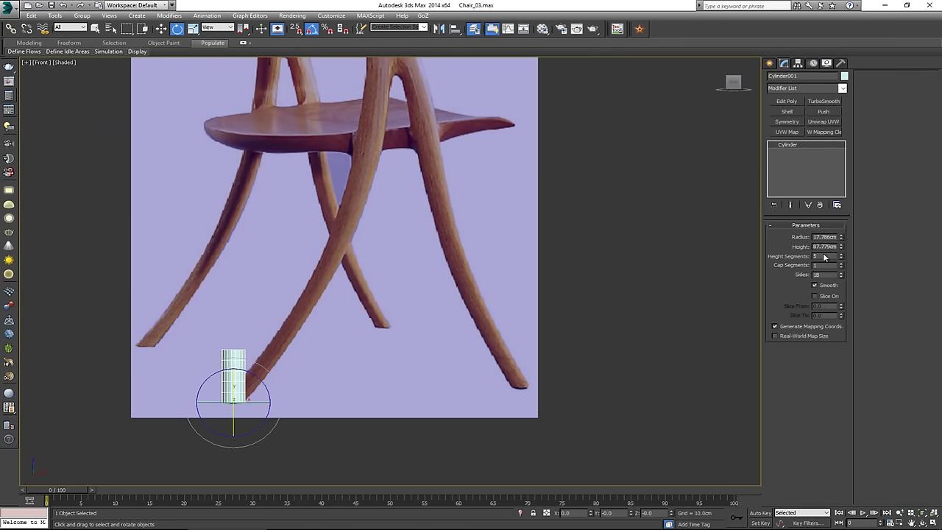
{"action": "type", "text": "12"}
{"action": "key", "text": "Return"}
{"action": "key", "text": "alt+w"}
{"action": "middle_click", "coordinate": [605, 353]}
{"action": "key", "text": "z"}
{"action": "key", "text": "alt+w"}
{"action": "middle_click_drag", "start_coordinate": [570, 364], "coordinate": [456, 241], "text": "alt"}
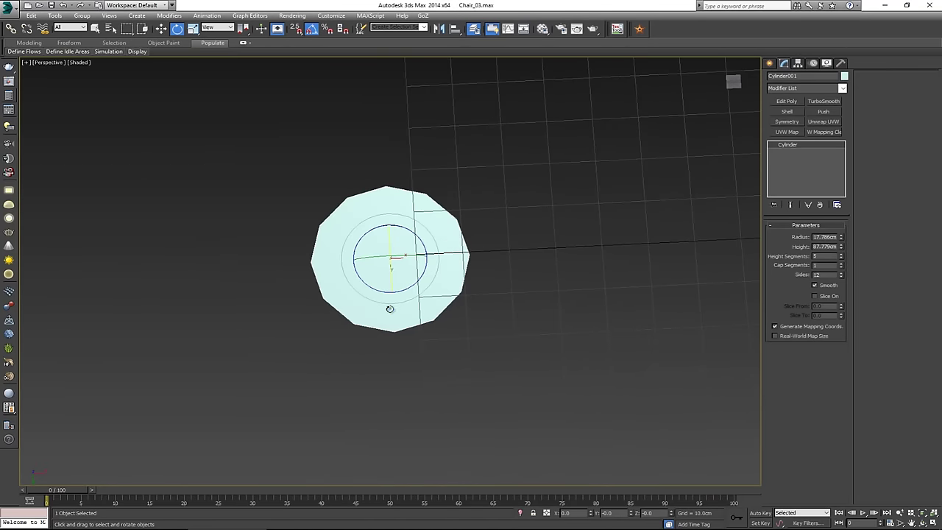
{"action": "middle_click_drag", "start_coordinate": [410, 253], "coordinate": [471, 368], "text": "alt"}
{"action": "right_click", "coordinate": [841, 257]}
{"action": "middle_click_drag", "start_coordinate": [563, 242], "coordinate": [573, 274]}
{"action": "key", "text": "alt+w"}
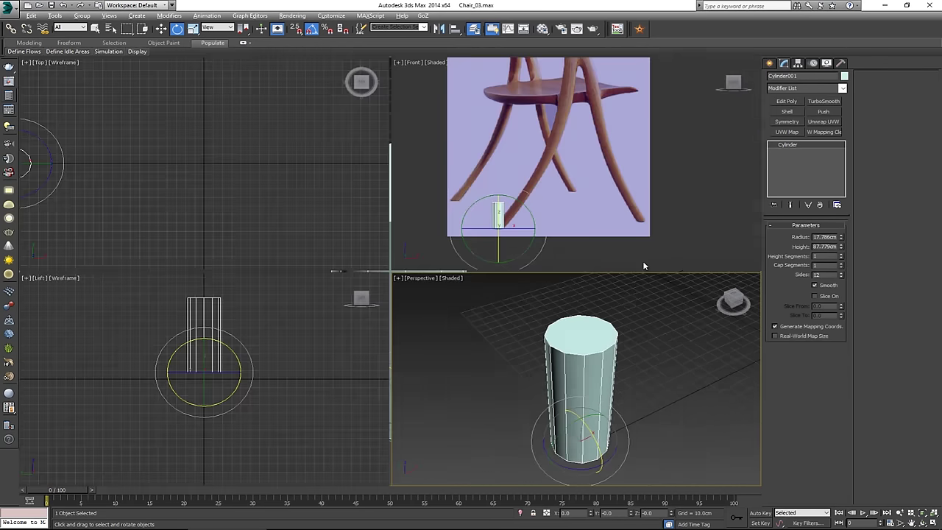
- Maximize the Front view, convert the cylinder at the nearest leg's foot to an Editable Poly and enter vertex editing
{"action": "middle_click_drag", "start_coordinate": [522, 157], "coordinate": [527, 184]}
{"action": "key", "text": "alt+w"}
{"action": "middle_click_drag", "start_coordinate": [488, 213], "coordinate": [477, 245]}
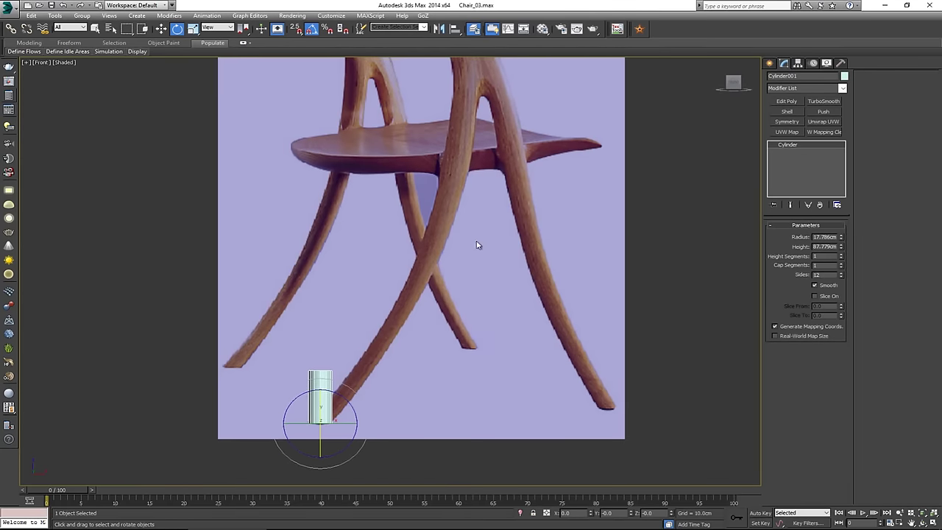
{"action": "scroll", "coordinate": [477, 245], "scroll_direction": "down", "scroll_amount": 3}
{"action": "key", "text": "w"}
{"action": "right_click", "coordinate": [365, 354]}
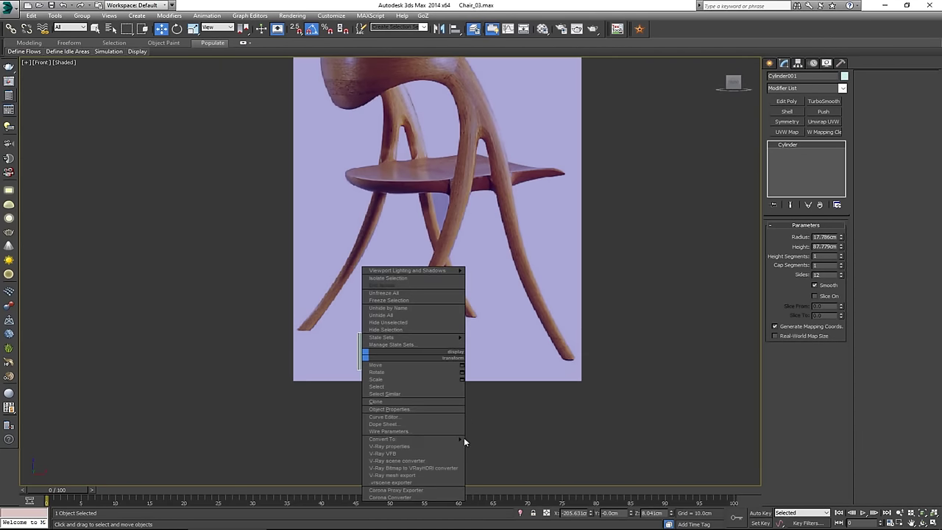
{"action": "mouse_move", "coordinate": [441, 438]}
{"action": "left_click", "coordinate": [499, 444]}
{"action": "key", "text": "1"}
- Move the cylinder's 12 top vertices up to the fork above the seat, following the nearest leg in the reference
{"action": "left_click_drag", "start_coordinate": [357, 321], "coordinate": [419, 343]}
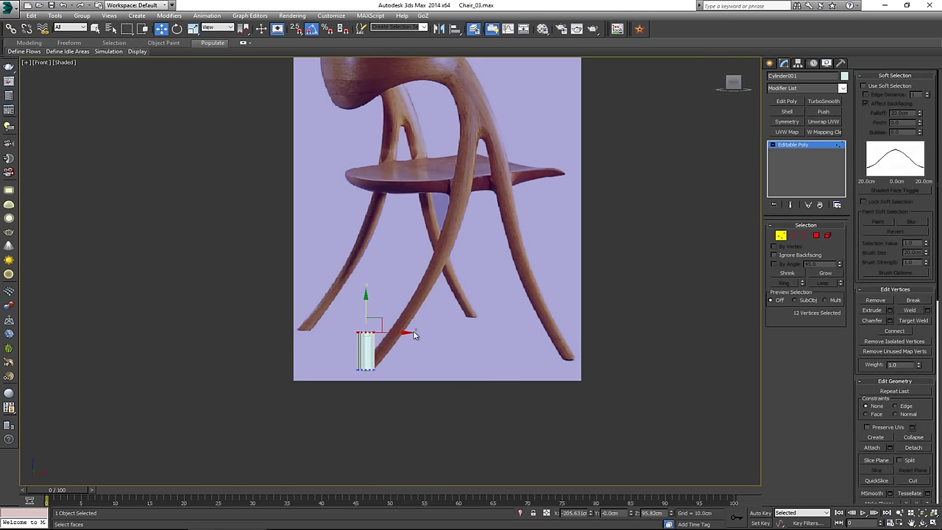
{"action": "middle_click_drag", "start_coordinate": [388, 290], "coordinate": [387, 300]}
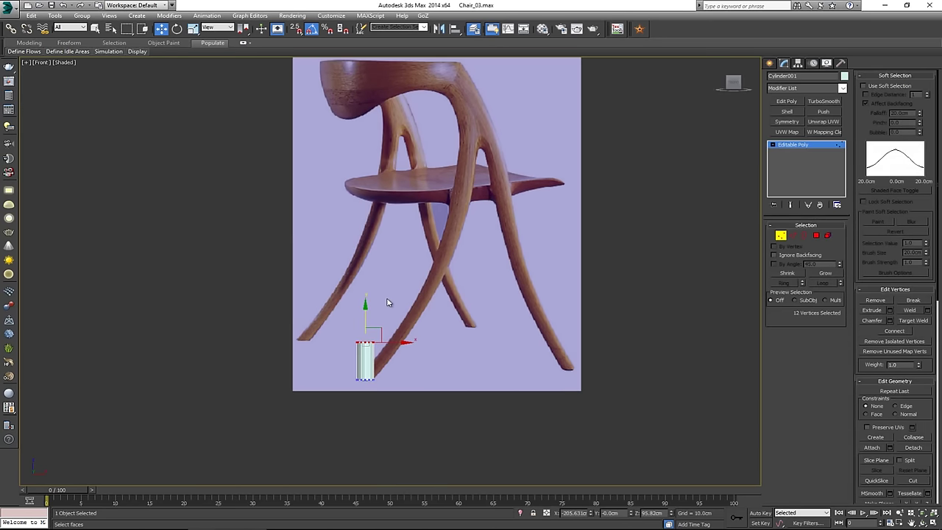
{"action": "scroll", "coordinate": [370, 379], "scroll_direction": "up", "scroll_amount": 2}
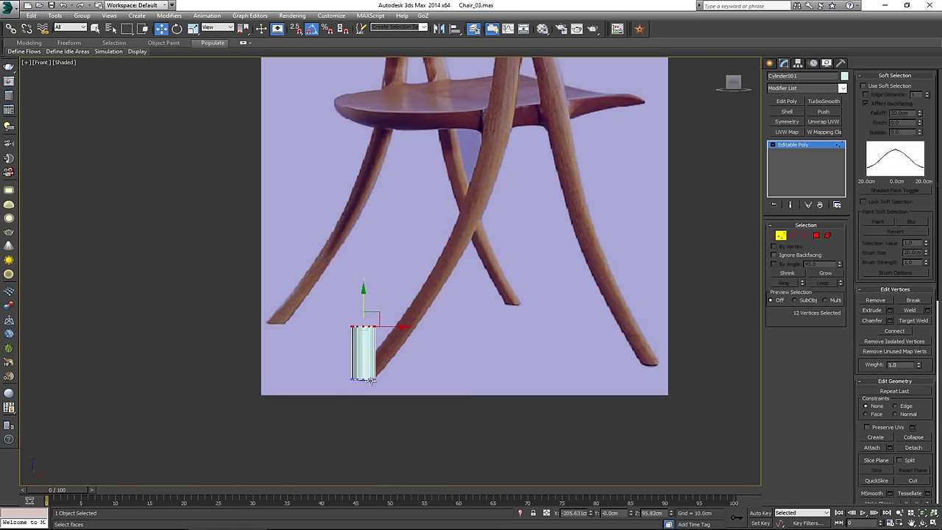
{"action": "scroll", "coordinate": [370, 379], "scroll_direction": "up", "scroll_amount": 2}
{"action": "scroll", "coordinate": [368, 383], "scroll_direction": "down", "scroll_amount": 4}
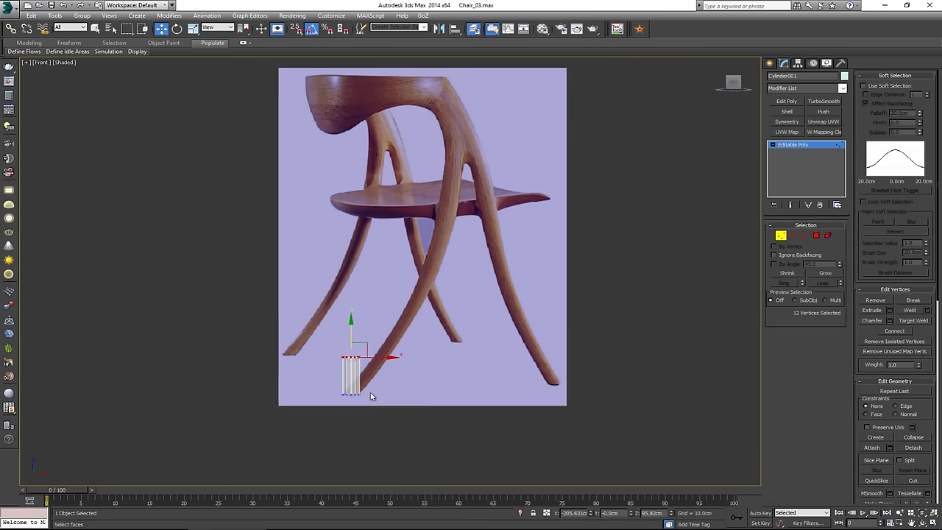
{"action": "middle_click_drag", "start_coordinate": [455, 180], "coordinate": [440, 217]}
{"action": "left_click_drag", "start_coordinate": [354, 380], "coordinate": [456, 193]}
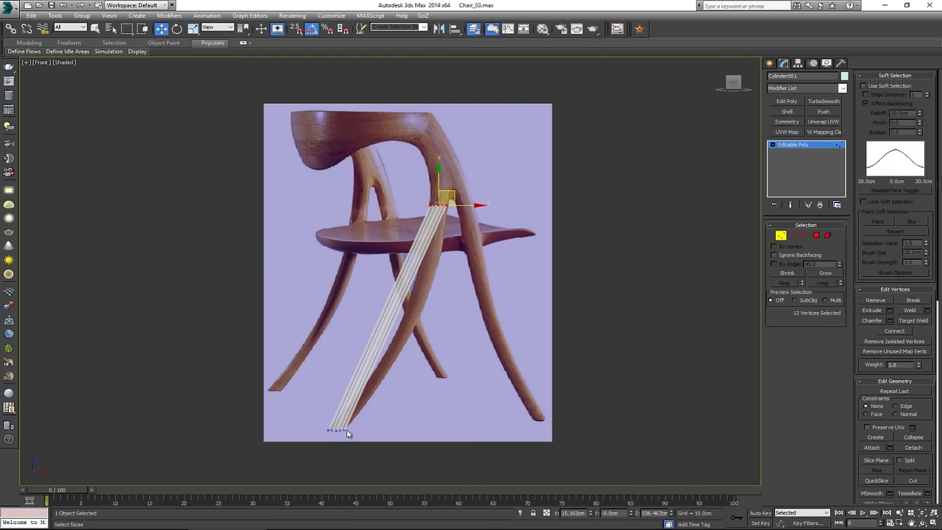
{"action": "scroll", "coordinate": [395, 298], "scroll_direction": "up", "scroll_amount": 5}
{"action": "scroll", "coordinate": [380, 376], "scroll_direction": "down", "scroll_amount": 4}
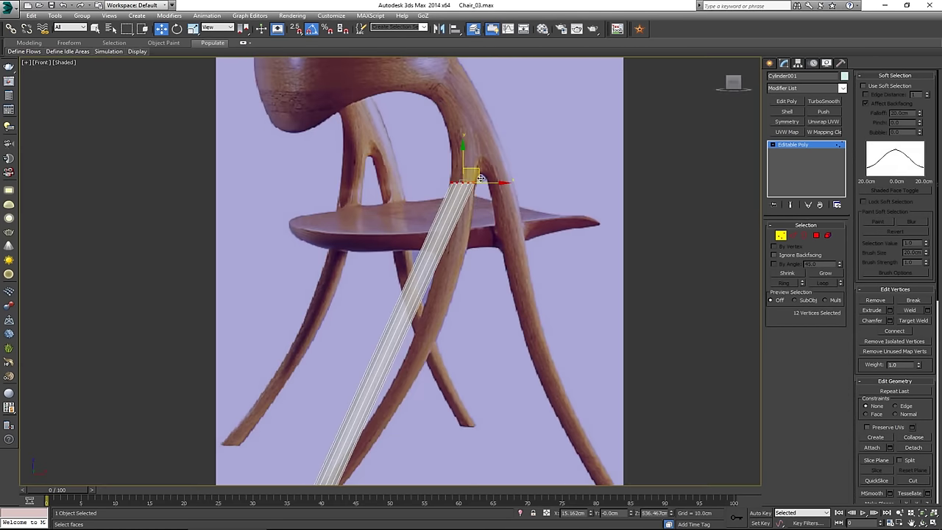
{"action": "middle_click_drag", "start_coordinate": [382, 403], "coordinate": [391, 337]}
{"action": "scroll", "coordinate": [391, 336], "scroll_direction": "down", "scroll_amount": 3}
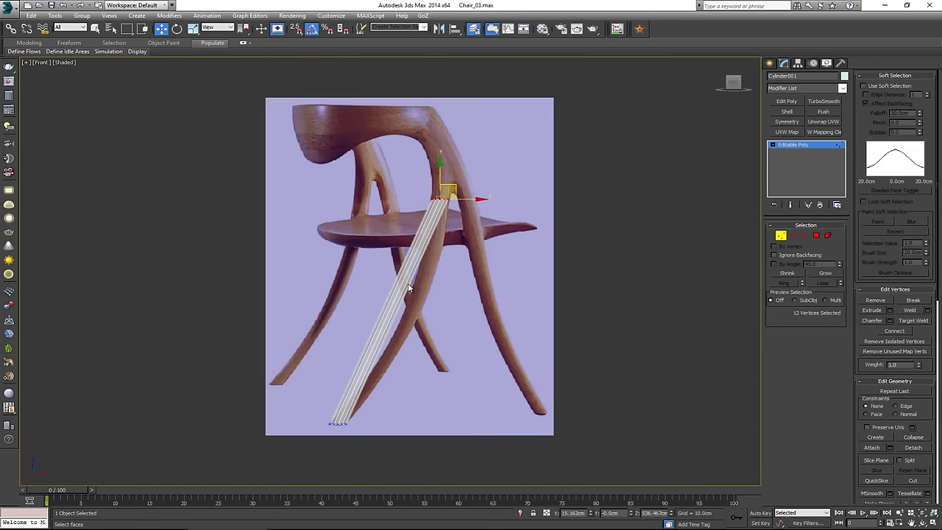
{"action": "left_click", "coordinate": [452, 196]}
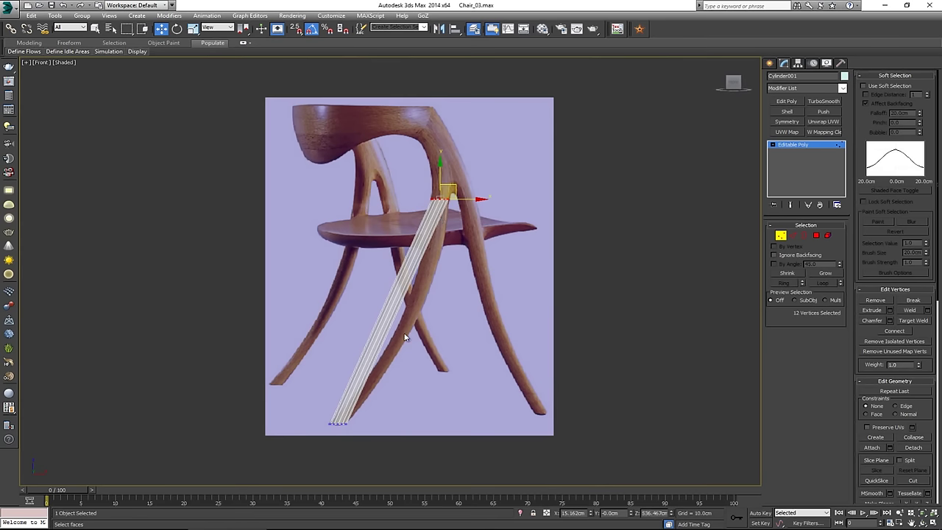
- Switch the leg from vertex to edge editing and expand the ribbon to show the Modeling tools with Swift Loop
{"action": "left_click", "coordinate": [781, 244]}
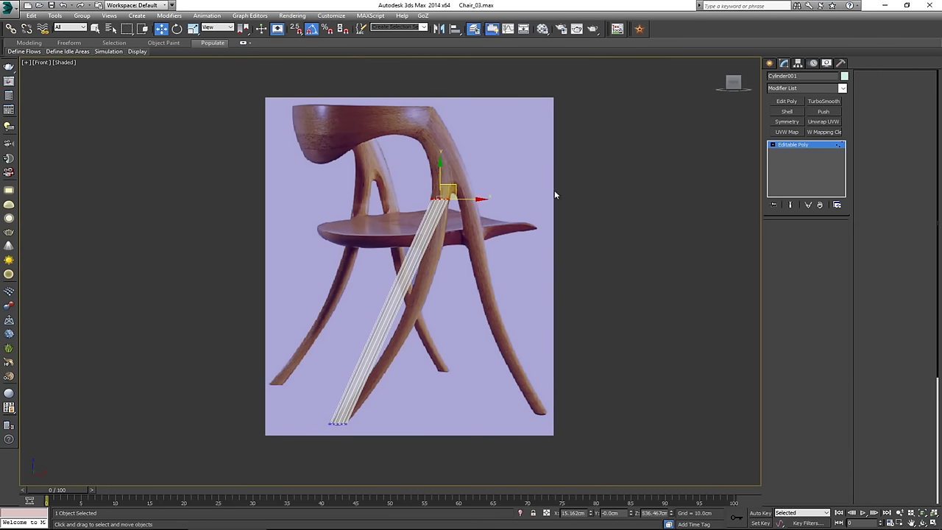
{"action": "left_click", "coordinate": [244, 42]}
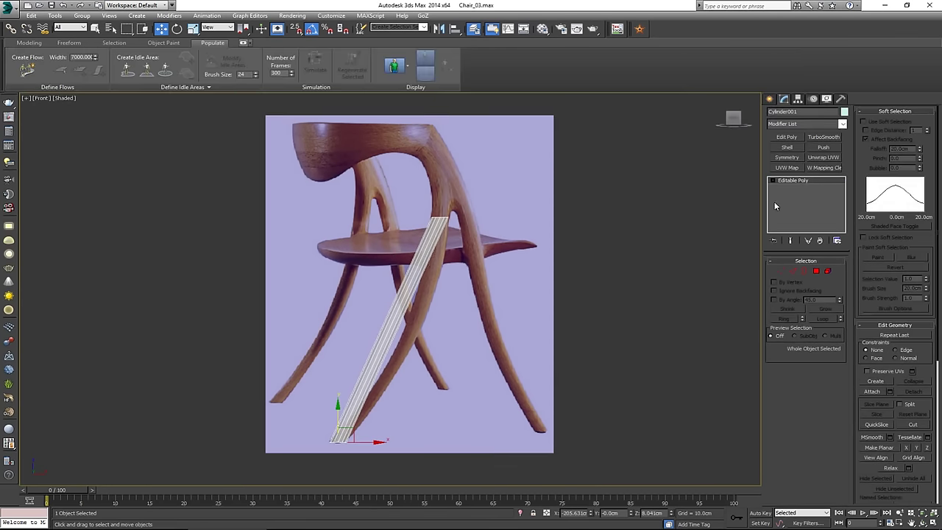
{"action": "key", "text": "2"}
{"action": "key", "text": "2"}
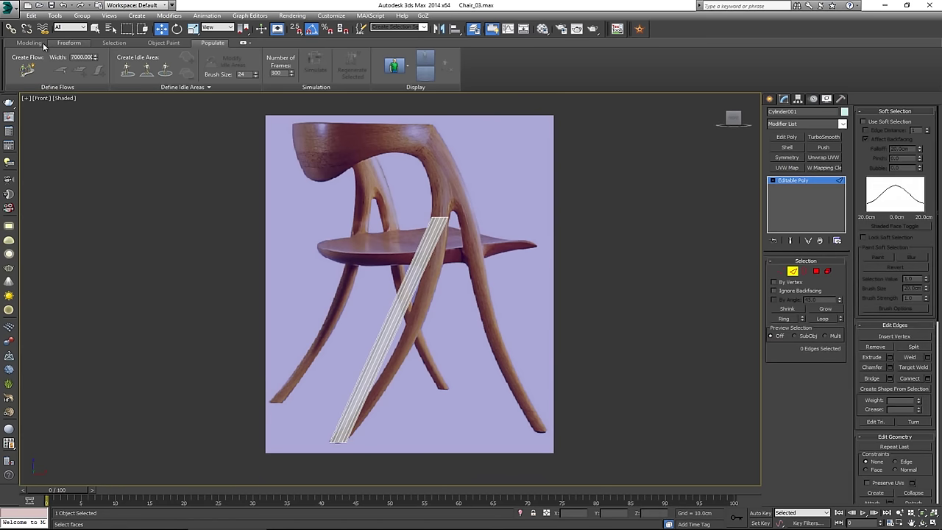
{"action": "left_click", "coordinate": [30, 43]}
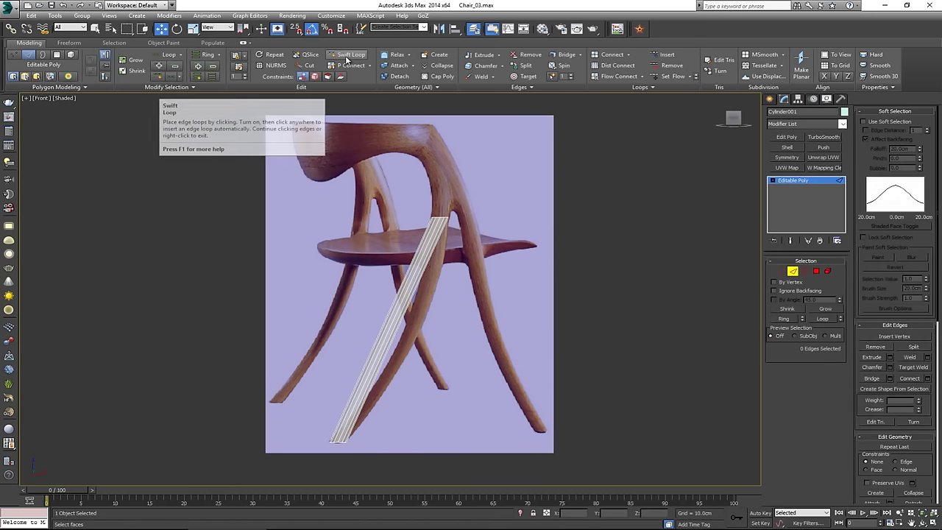
{"action": "left_click", "coordinate": [349, 59]}
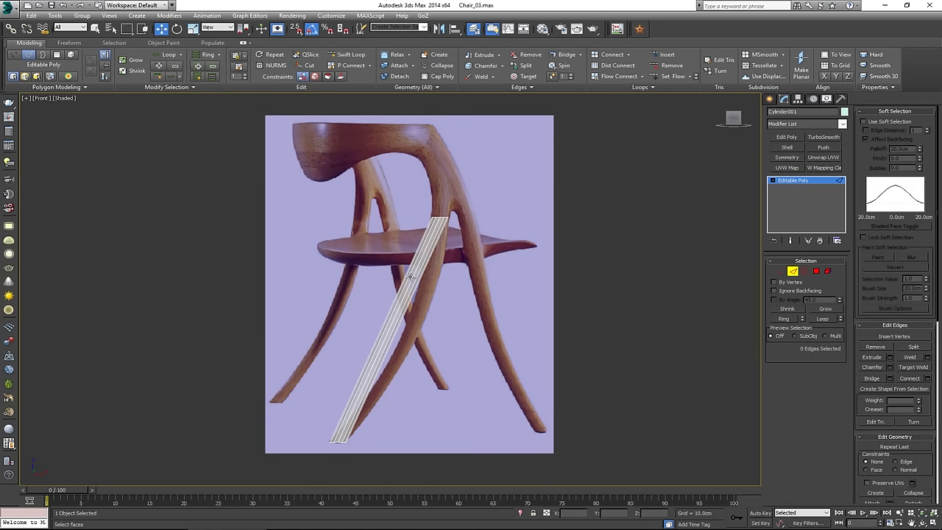
- Try bending the leg with a Swift Loop near its middle moved onto the reference leg, and undo the bend
{"action": "key", "text": "alt+1"}
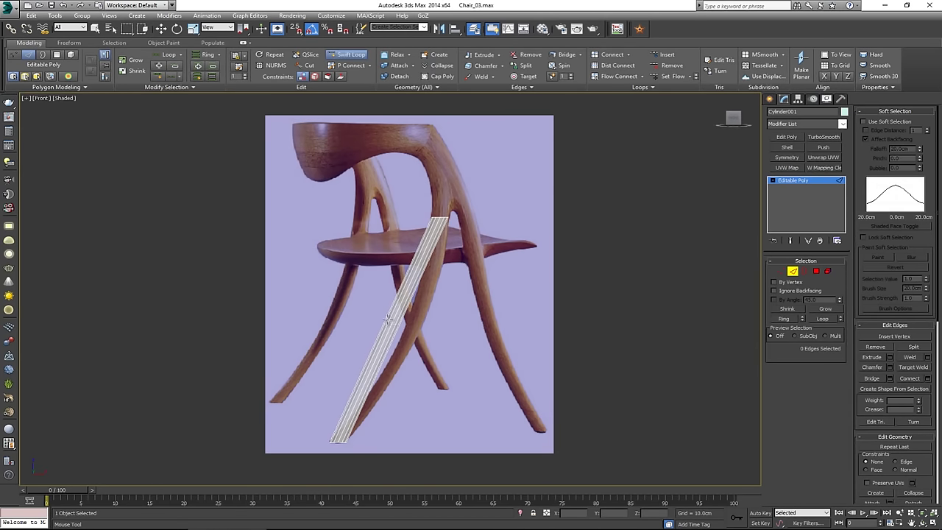
{"action": "scroll", "coordinate": [395, 321], "scroll_direction": "up", "scroll_amount": 2}
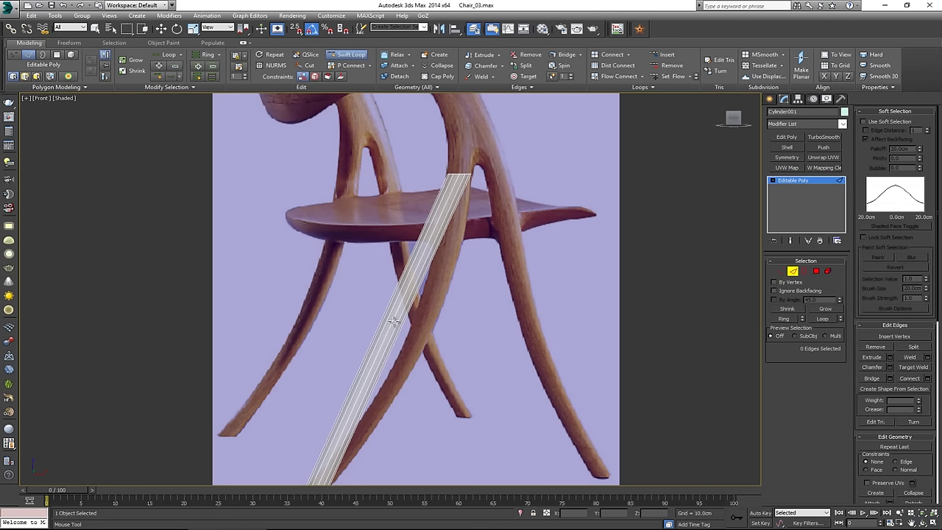
{"action": "scroll", "coordinate": [396, 318], "scroll_direction": "down", "scroll_amount": 2}
{"action": "scroll", "coordinate": [394, 315], "scroll_direction": "down", "scroll_amount": 1}
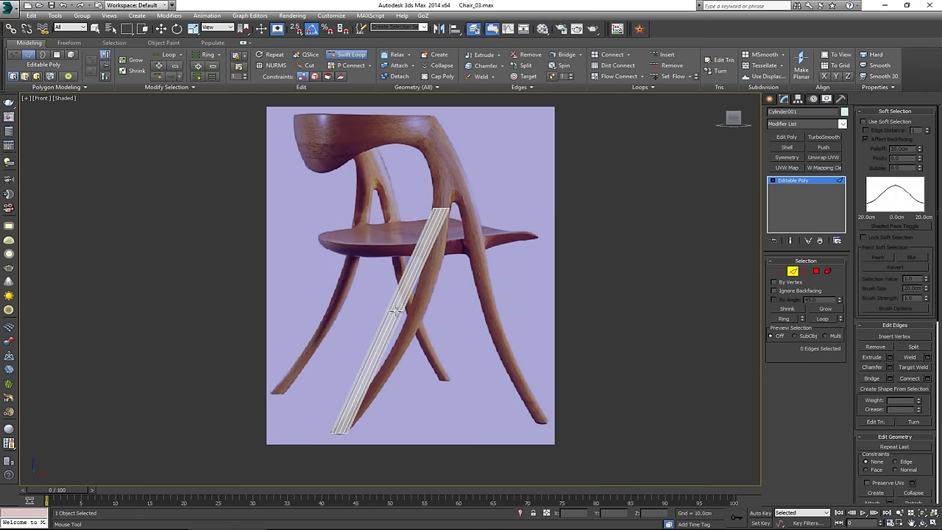
{"action": "left_click", "coordinate": [403, 317]}
{"action": "scroll", "coordinate": [392, 315], "scroll_direction": "up", "scroll_amount": 4}
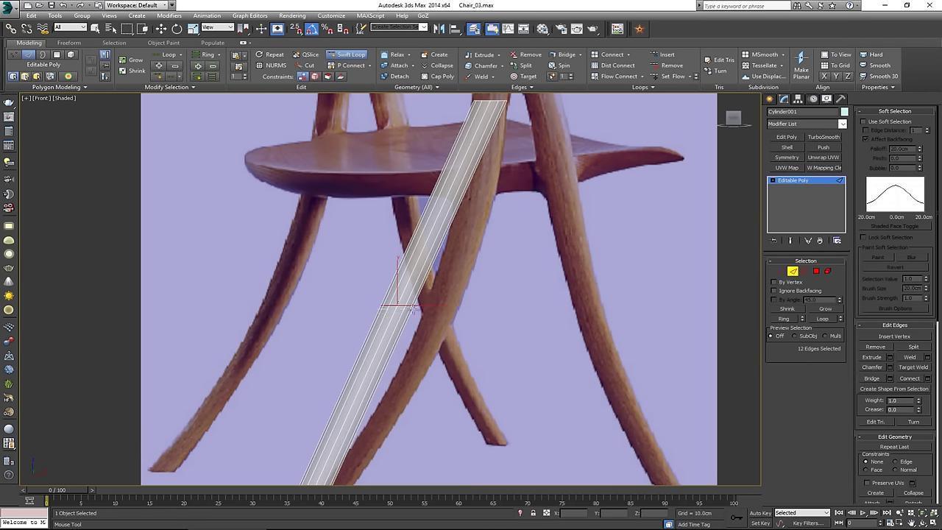
{"action": "key", "text": "w"}
{"action": "left_click_drag", "start_coordinate": [418, 304], "coordinate": [454, 304]}
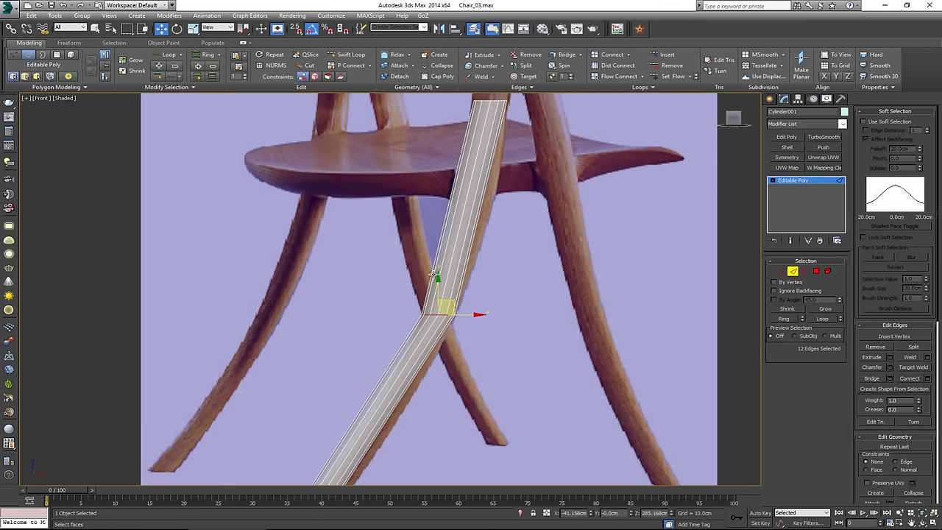
{"action": "scroll", "coordinate": [368, 273], "scroll_direction": "down", "scroll_amount": 4}
{"action": "key", "text": "ctrl+z"}
{"action": "key", "text": "ctrl+z"}
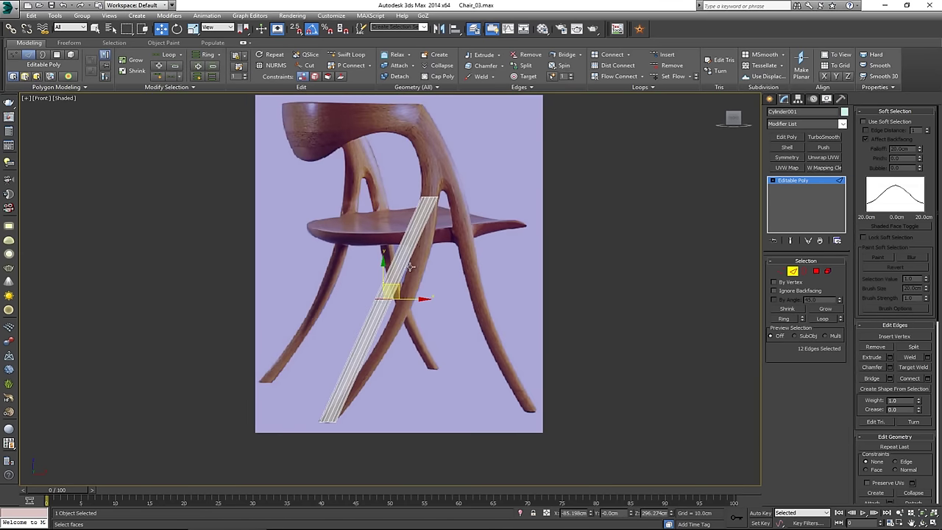
- Insert an edge loop at the leg's mid-height with Swift Loop and shift it along X onto the curved reference leg
{"action": "key", "text": "alt+s"}
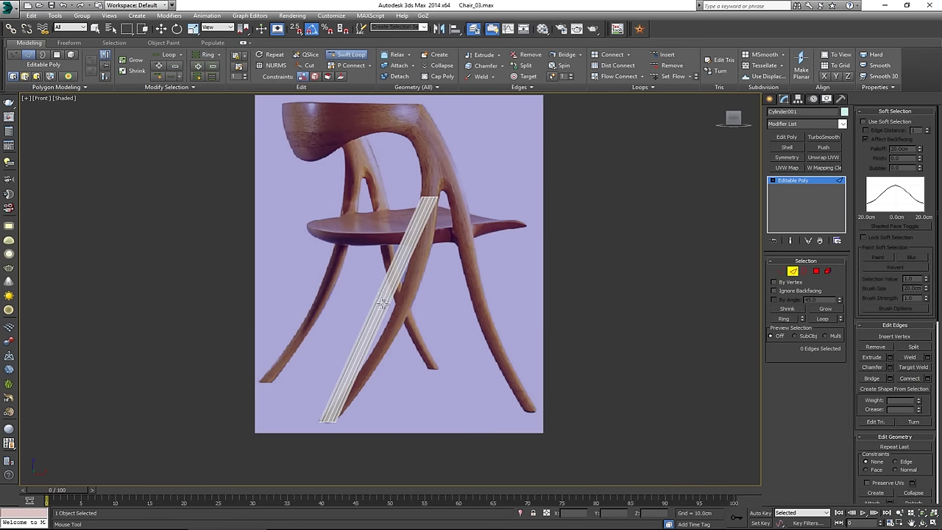
{"action": "left_click", "coordinate": [384, 308]}
{"action": "key", "text": "w"}
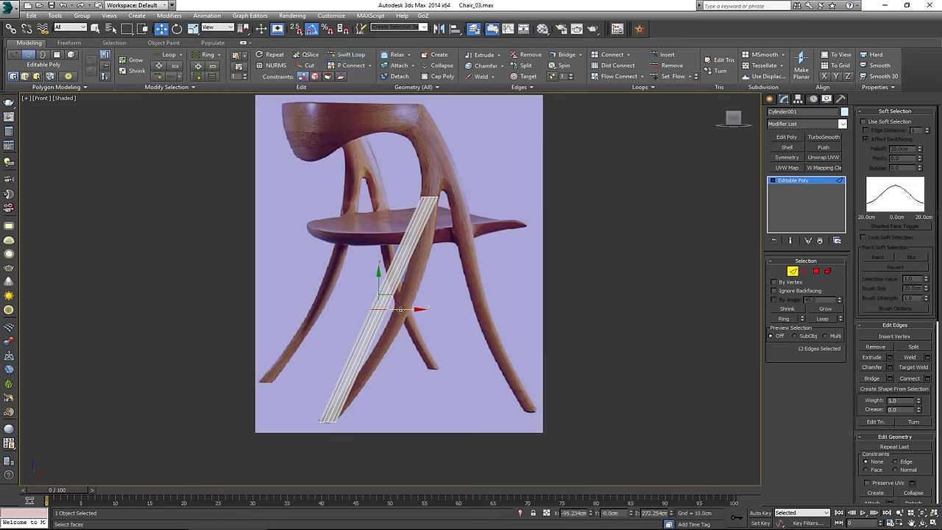
{"action": "left_click_drag", "start_coordinate": [407, 309], "coordinate": [427, 309]}
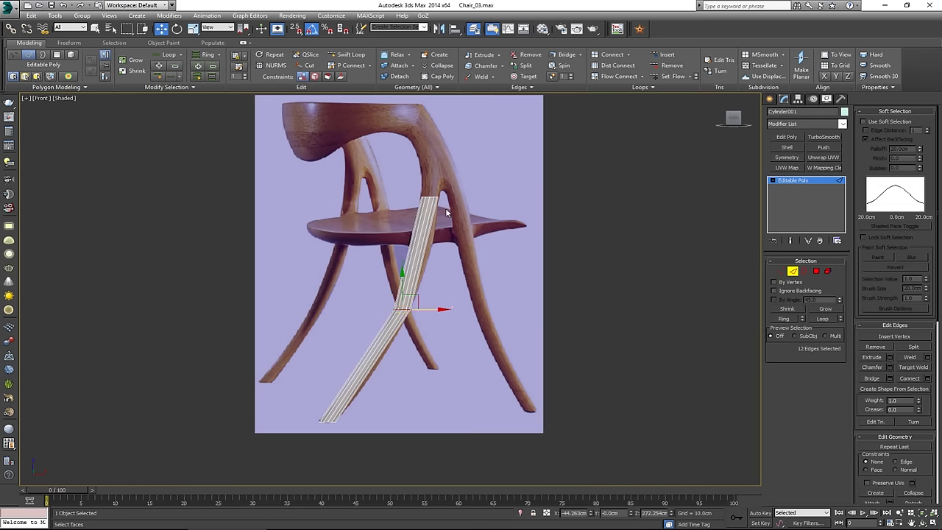
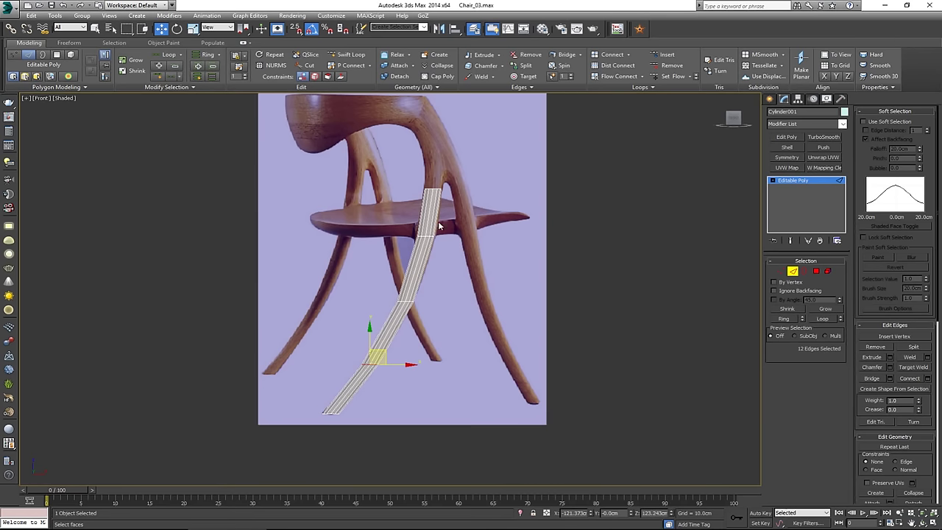
- Leave edge editing and clone the bent leg as a single Copy about 273 cm along X
{"action": "left_click", "coordinate": [793, 272]}
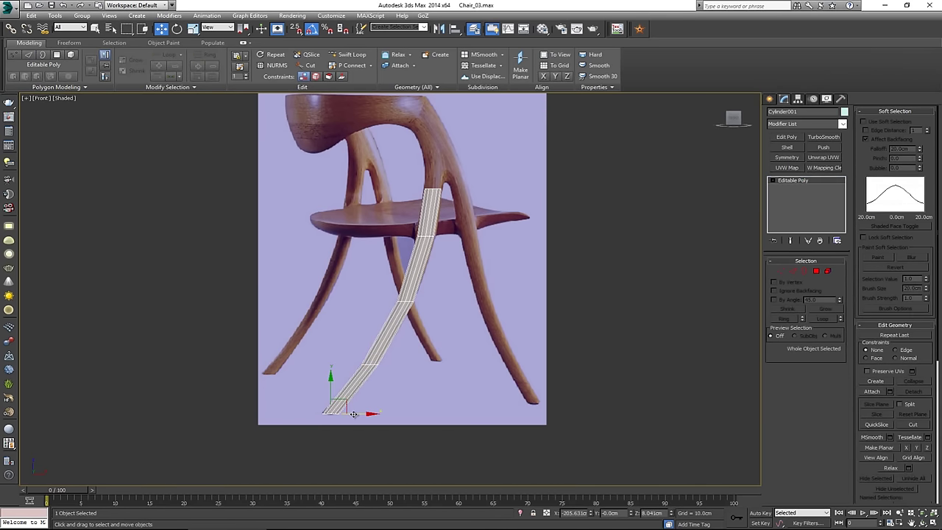
{"action": "left_click_drag", "start_coordinate": [353, 414], "coordinate": [480, 414], "text": "shift"}
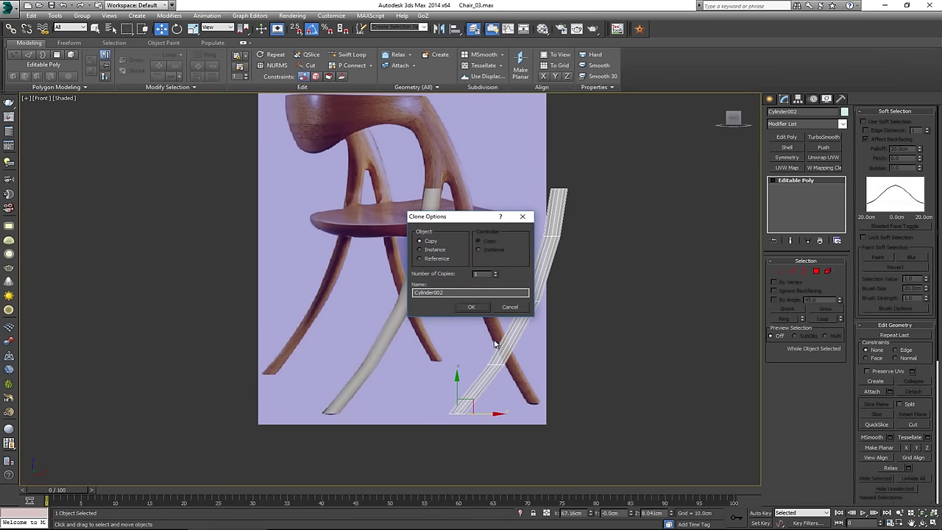
{"action": "left_click", "coordinate": [472, 307]}
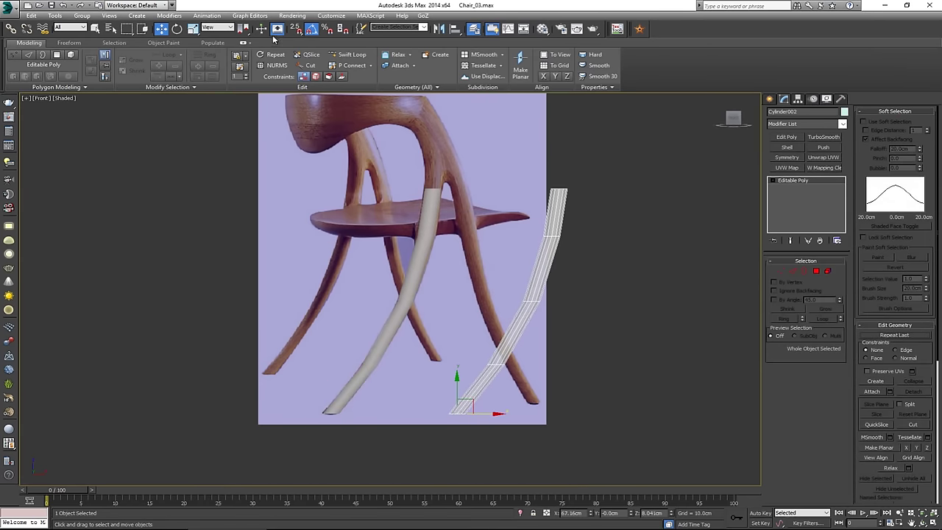
- Mirror the copied leg about X with No Clone and move it about 230 cm along X onto the reference's other near leg
{"action": "left_click", "coordinate": [243, 42]}
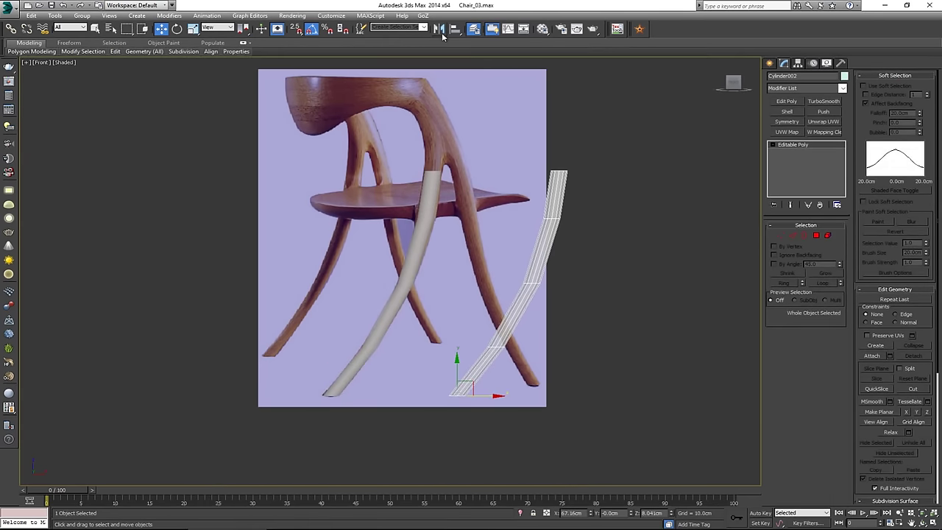
{"action": "left_click", "coordinate": [440, 30]}
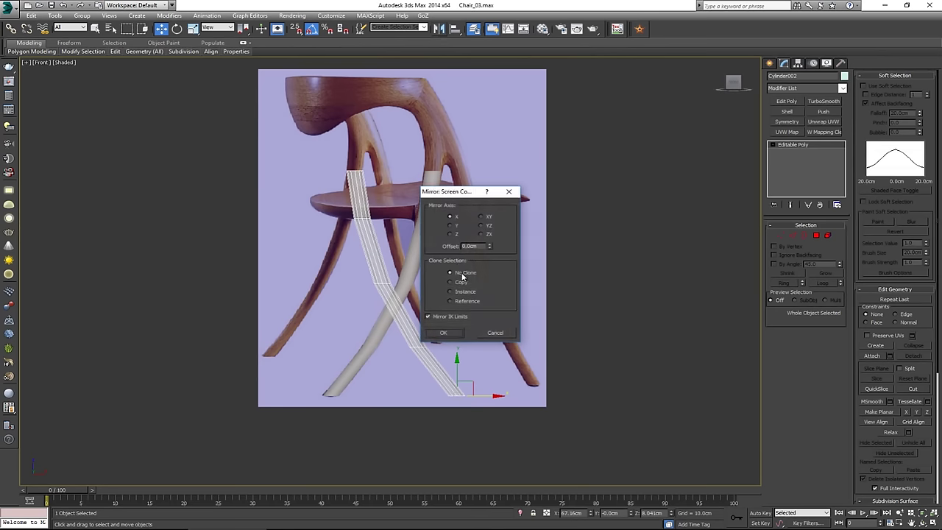
{"action": "left_click", "coordinate": [444, 332]}
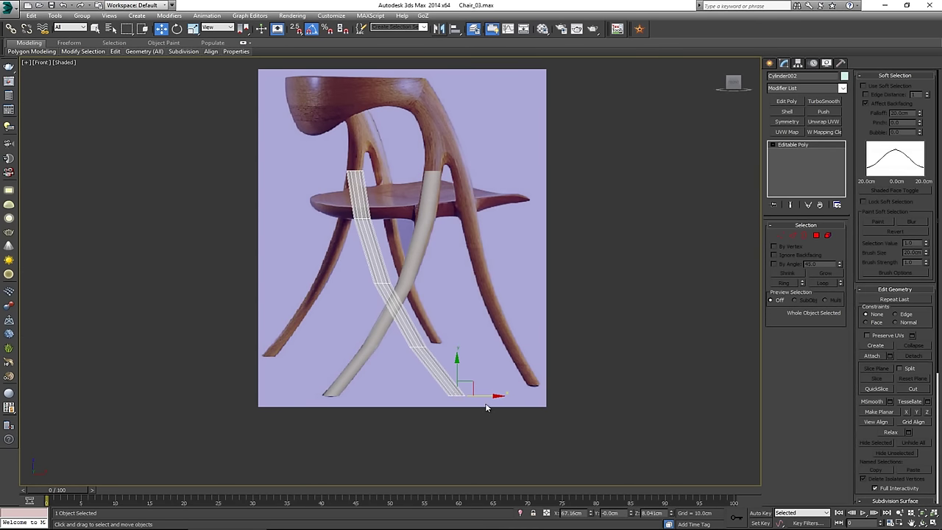
{"action": "left_click_drag", "start_coordinate": [488, 396], "coordinate": [587, 389]}
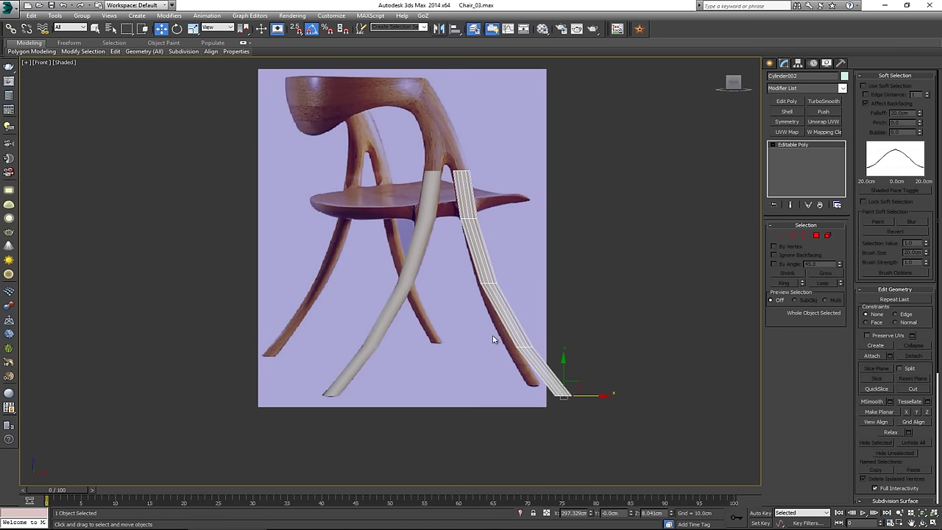
{"action": "scroll", "coordinate": [479, 295], "scroll_direction": "up", "scroll_amount": 4}
{"action": "left_click", "coordinate": [638, 262]}
{"action": "middle_click_drag", "start_coordinate": [447, 219], "coordinate": [455, 292]}
{"action": "scroll", "coordinate": [454, 290], "scroll_direction": "down", "scroll_amount": 4}
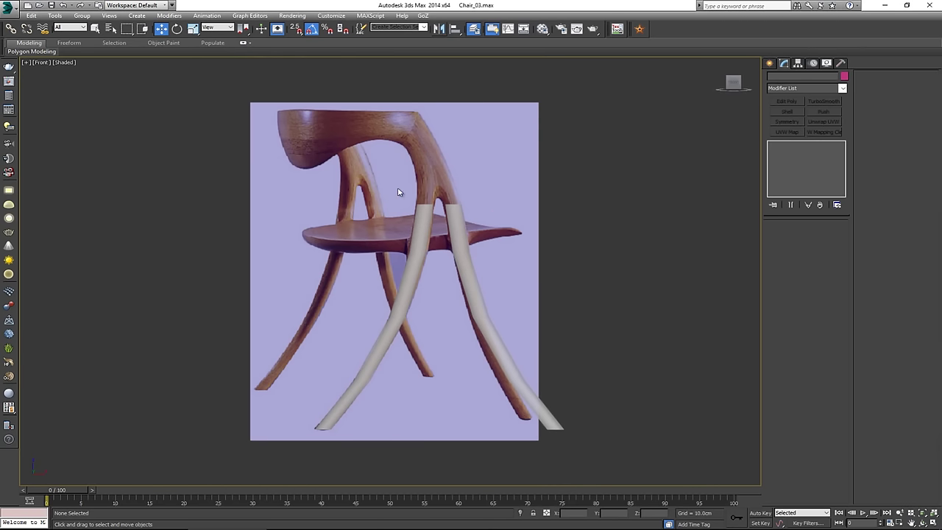
- Shift the mirrored leg's middle, lower and foot vertex rings along X to follow the reference leg's curve
{"action": "left_click", "coordinate": [483, 310]}
{"action": "scroll", "coordinate": [482, 315], "scroll_direction": "up", "scroll_amount": 3}
{"action": "key", "text": "1"}
{"action": "mouse_move", "coordinate": [517, 298]}
{"action": "left_mouse_down"}
{"action": "mouse_move", "coordinate": [462, 318]}
{"action": "mouse_move", "coordinate": [508, 306]}
{"action": "left_mouse_up"}
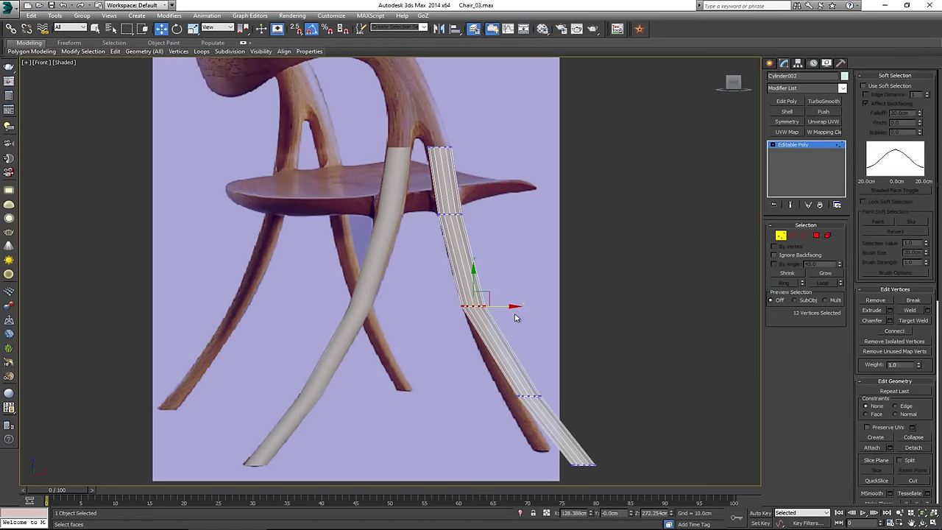
{"action": "left_click_drag", "start_coordinate": [566, 371], "coordinate": [502, 413]}
{"action": "left_click_drag", "start_coordinate": [555, 395], "coordinate": [536, 396]}
{"action": "mouse_move", "coordinate": [578, 475]}
{"action": "left_mouse_down"}
{"action": "mouse_move", "coordinate": [571, 479]}
{"action": "mouse_move", "coordinate": [585, 466]}
{"action": "mouse_move", "coordinate": [573, 465]}
{"action": "left_mouse_up"}
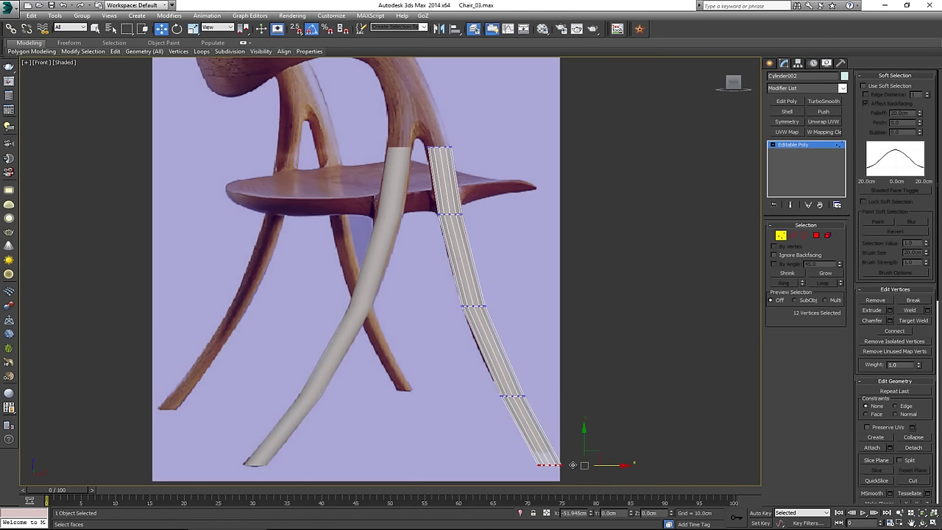
- Leave vertex editing and turn off the see-through display for both legs
{"action": "left_click", "coordinate": [781, 236]}
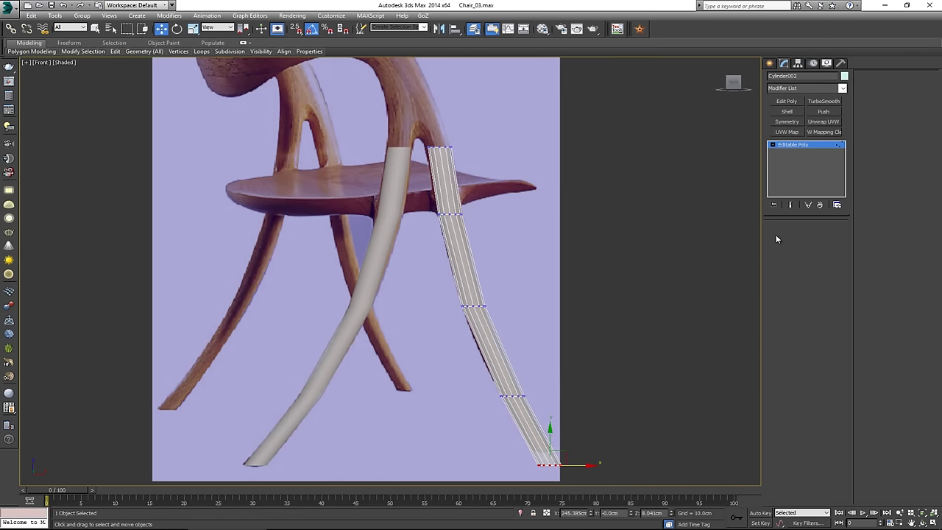
{"action": "middle_click_drag", "start_coordinate": [439, 148], "coordinate": [461, 203]}
{"action": "key", "text": "alt+w"}
{"action": "right_click", "coordinate": [577, 335]}
{"action": "key", "text": "alt+w"}
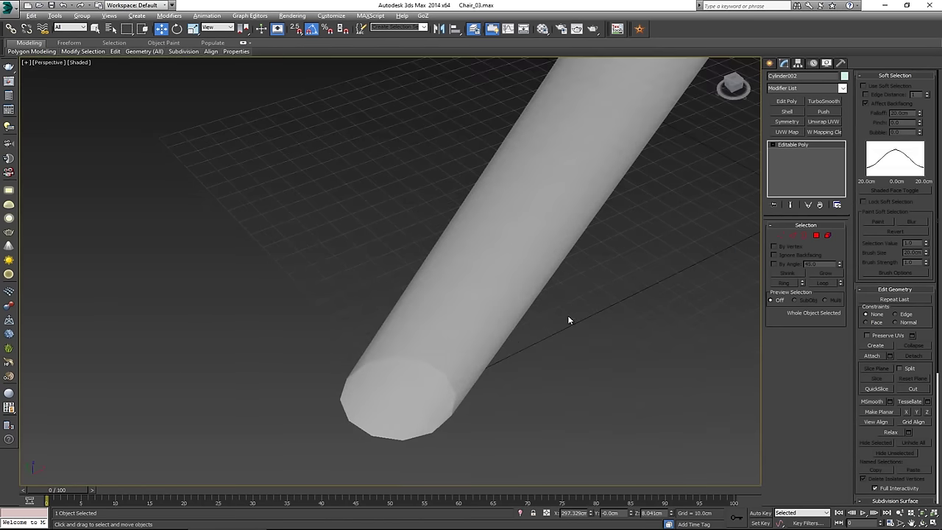
{"action": "key", "text": "z"}
{"action": "middle_click_drag", "start_coordinate": [530, 283], "coordinate": [515, 315], "text": "alt"}
{"action": "left_click_drag", "start_coordinate": [235, 240], "coordinate": [354, 240]}
{"action": "key", "text": "alt+x"}
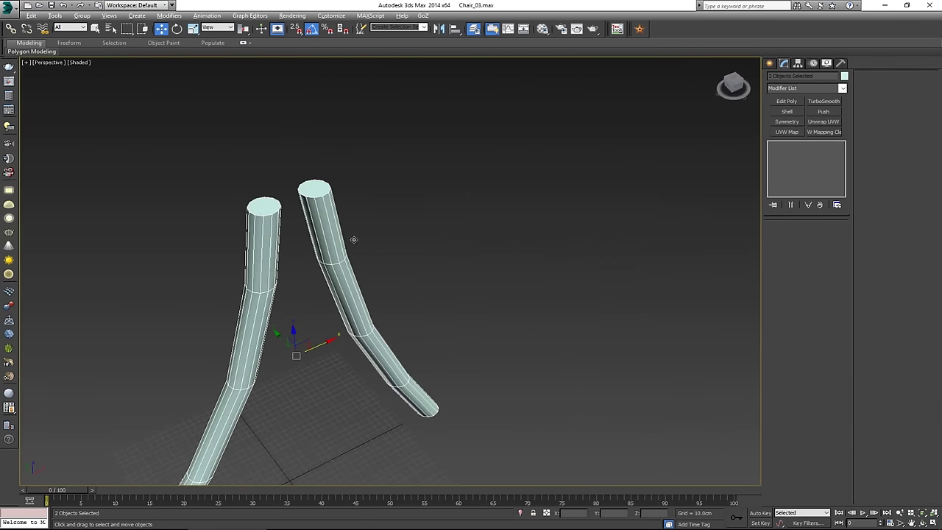
{"action": "left_click", "coordinate": [383, 272]}
{"action": "mouse_move", "coordinate": [383, 273]}
{"action": "middle_mouse_down", "text": "alt"}
{"action": "mouse_move", "coordinate": [360, 242]}
{"action": "mouse_move", "coordinate": [391, 300]}
{"action": "middle_mouse_up", "text": "alt"}
{"action": "scroll", "coordinate": [391, 301], "scroll_direction": "down", "scroll_amount": 2}
{"action": "scroll", "coordinate": [355, 227], "scroll_direction": "up", "scroll_amount": 2}
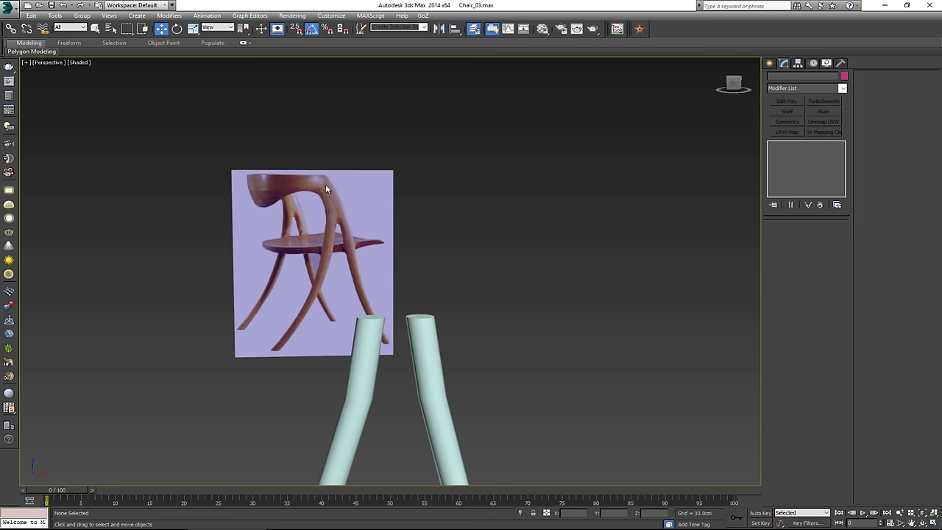
- Attach the mirrored leg to the original leg so both form one editable poly
{"action": "key", "text": "alt+w"}
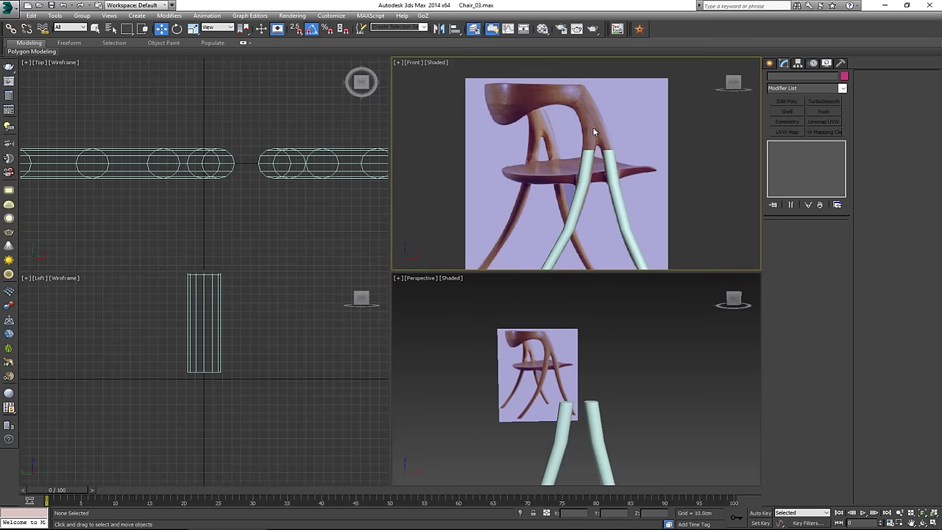
{"action": "right_click", "coordinate": [593, 420]}
{"action": "key", "text": "alt+w"}
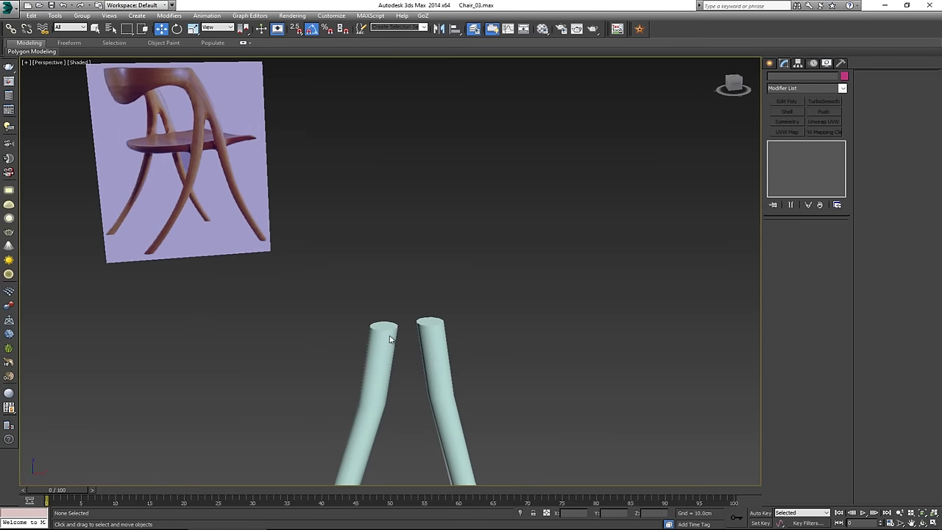
{"action": "left_click", "coordinate": [376, 328]}
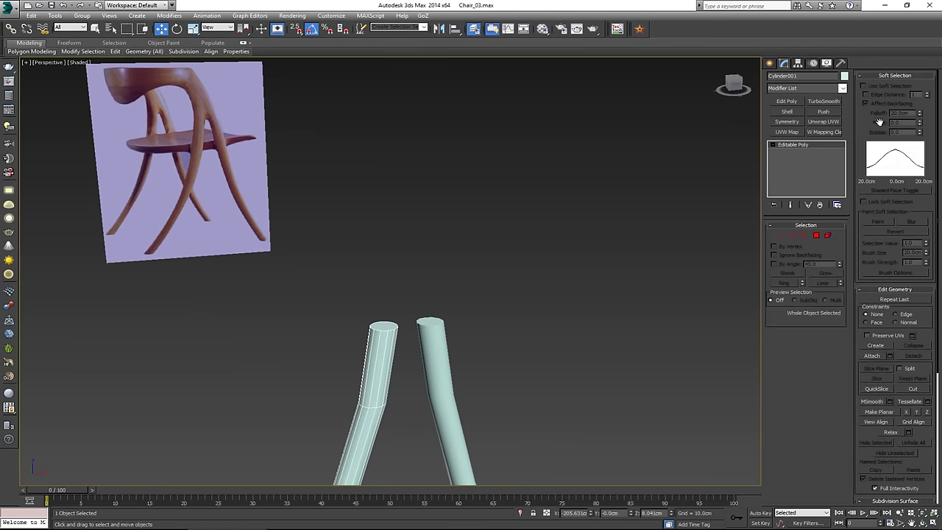
{"action": "left_click", "coordinate": [866, 76]}
{"action": "left_click", "coordinate": [873, 142]}
{"action": "left_click", "coordinate": [423, 326]}
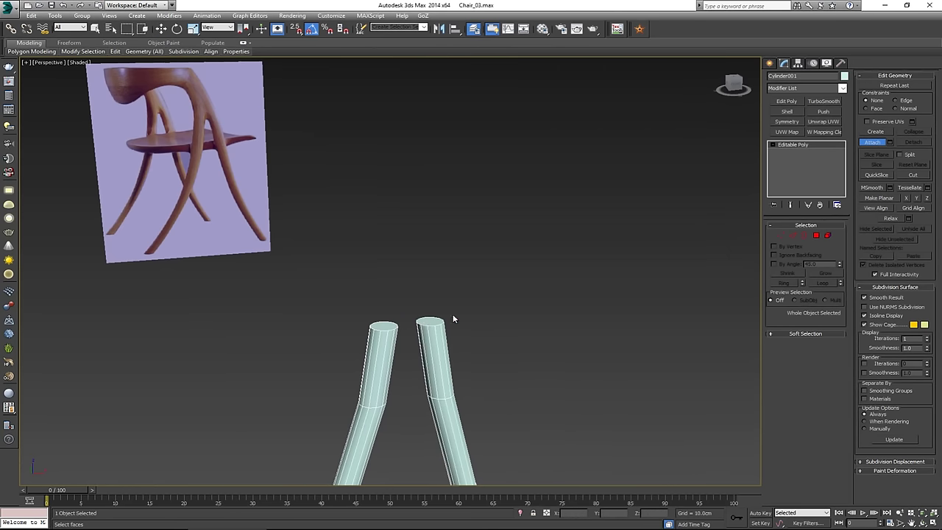
{"action": "right_click", "coordinate": [410, 326]}
- Delete the top cap polygons of both legs
{"action": "key", "text": "4"}
{"action": "left_click", "coordinate": [383, 328]}
{"action": "left_click", "coordinate": [430, 323], "text": "ctrl"}
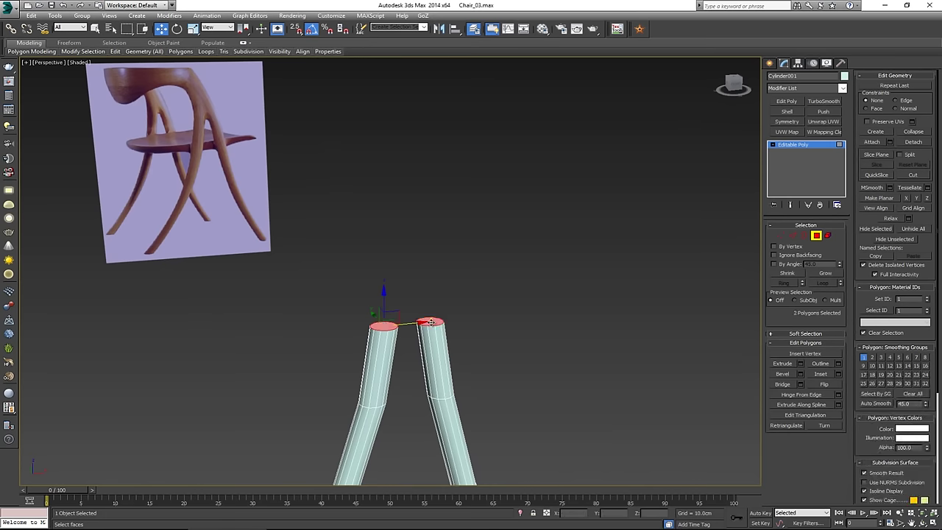
{"action": "key", "text": "Delete"}
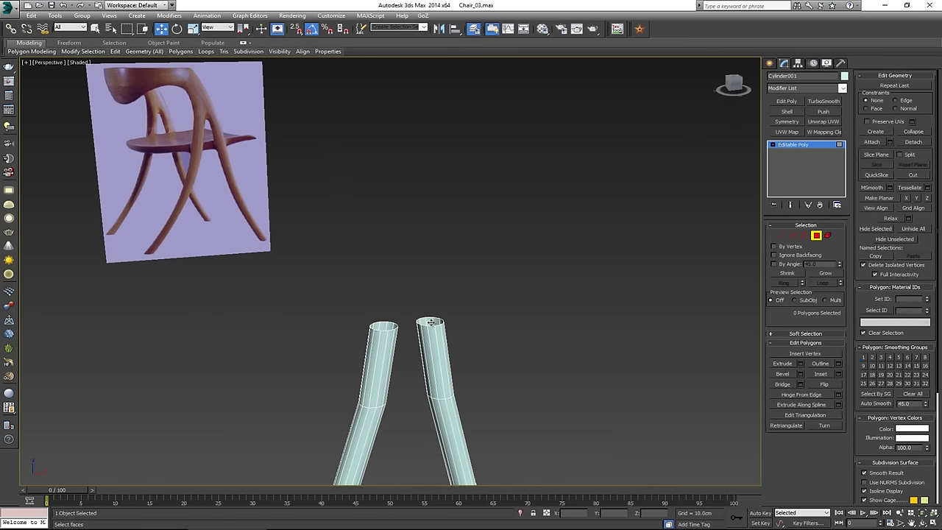
- Extend both legs' open top borders together up to the reference backrest, at a height of about 657 cm
{"action": "key", "text": "3"}
{"action": "key", "text": "ctrl+a"}
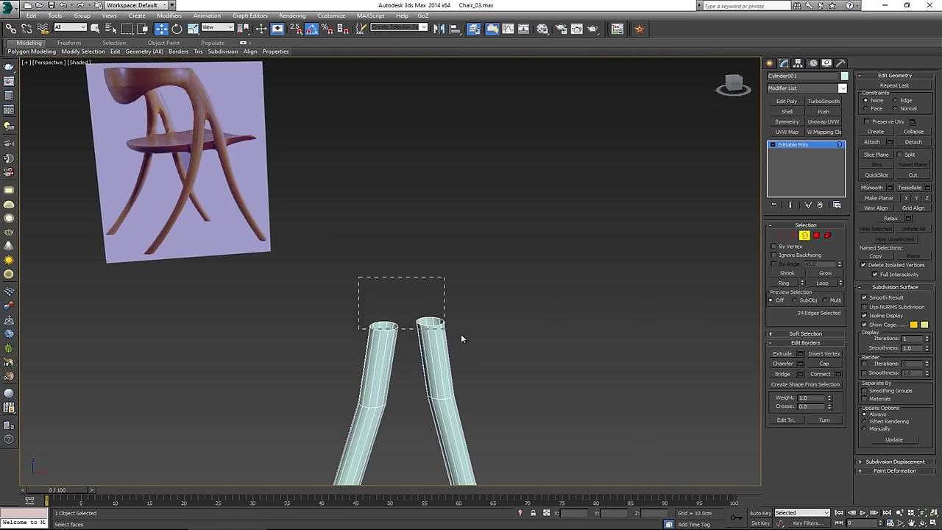
{"action": "left_click_drag", "start_coordinate": [462, 338], "coordinate": [452, 338]}
{"action": "key", "text": "alt+w"}
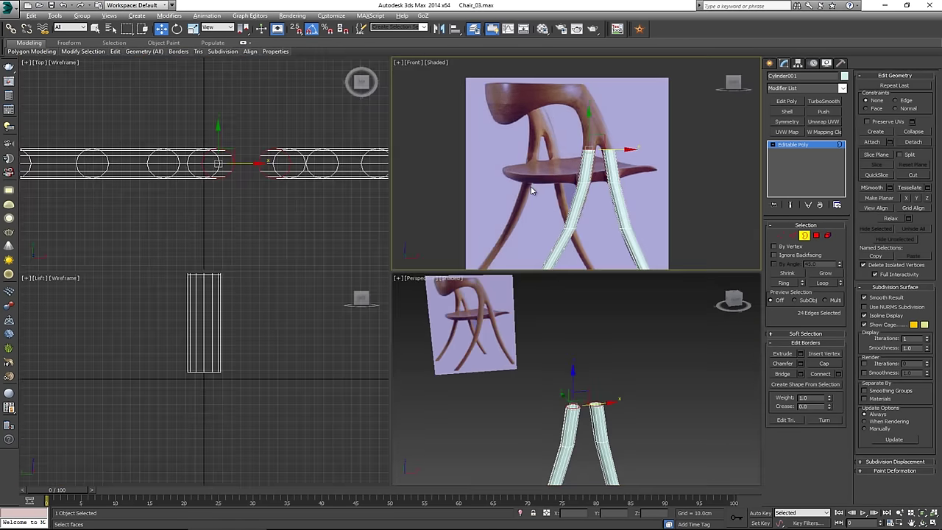
{"action": "key", "text": "alt+w"}
{"action": "left_click_drag", "start_coordinate": [414, 219], "coordinate": [432, 170], "text": "shift"}
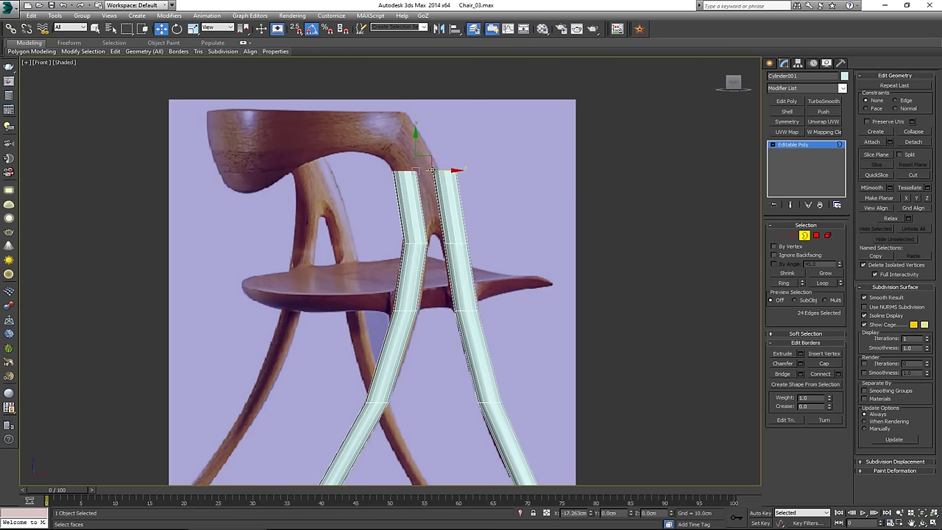
- Shift only the mirrored leg's top border about 23 cm along negative X onto the reference's joined upper leg
{"action": "key", "text": "alt+w"}
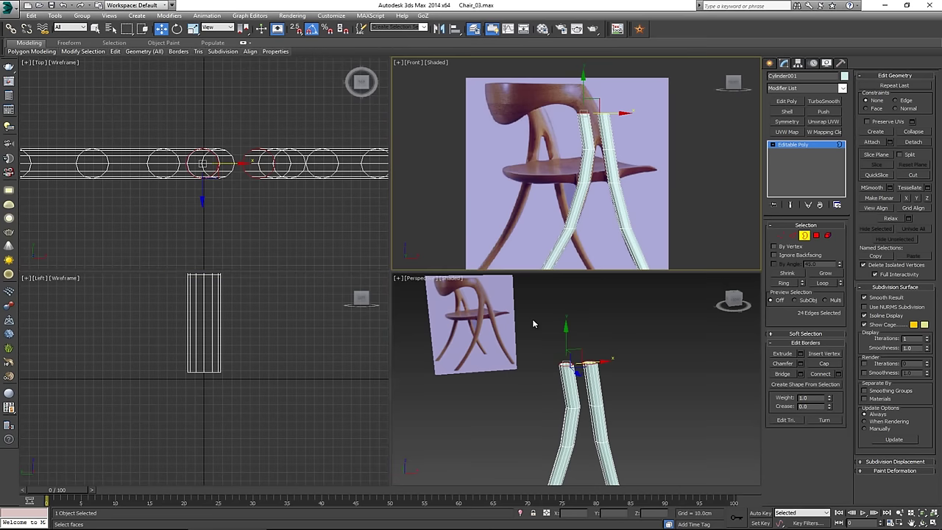
{"action": "right_click", "coordinate": [532, 318]}
{"action": "key", "text": "alt+w"}
{"action": "key", "text": "alt+w"}
{"action": "key", "text": "alt+w"}
{"action": "scroll", "coordinate": [508, 109], "scroll_direction": "up", "scroll_amount": 3}
{"action": "left_click", "coordinate": [465, 137]}
{"action": "scroll", "coordinate": [489, 177], "scroll_direction": "up", "scroll_amount": 2}
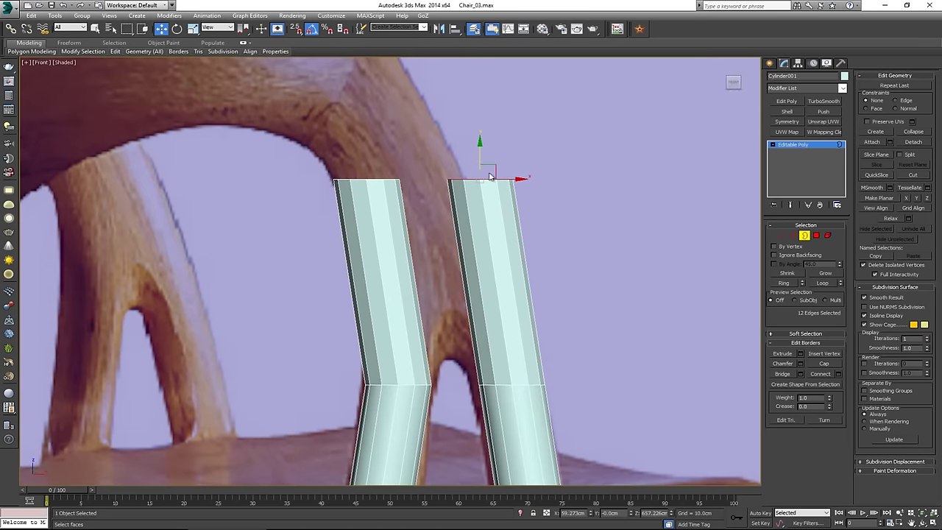
{"action": "left_click_drag", "start_coordinate": [506, 181], "coordinate": [458, 182]}
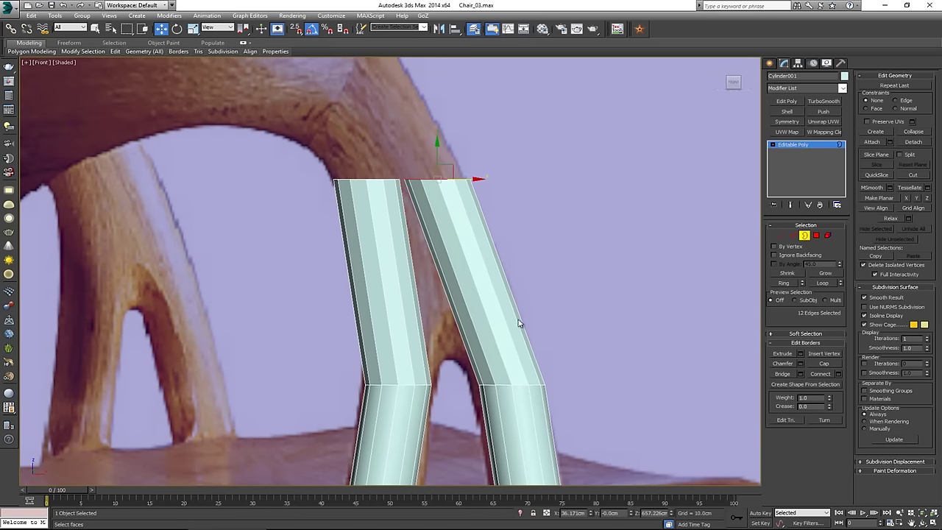
- Insert a Swift Loop edge loop just above the upper bend of each leg, level with the reference fork
{"action": "middle_click_drag", "start_coordinate": [505, 313], "coordinate": [513, 280]}
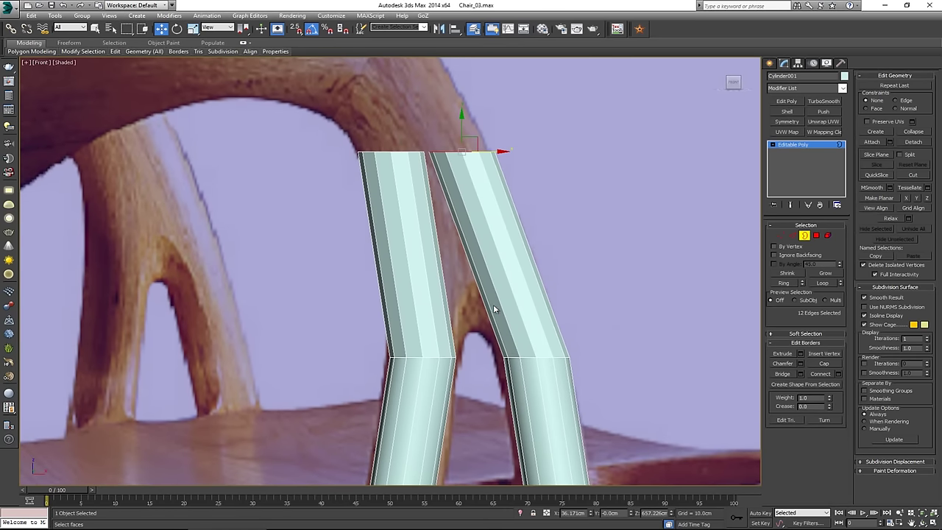
{"action": "key", "text": "alt+1"}
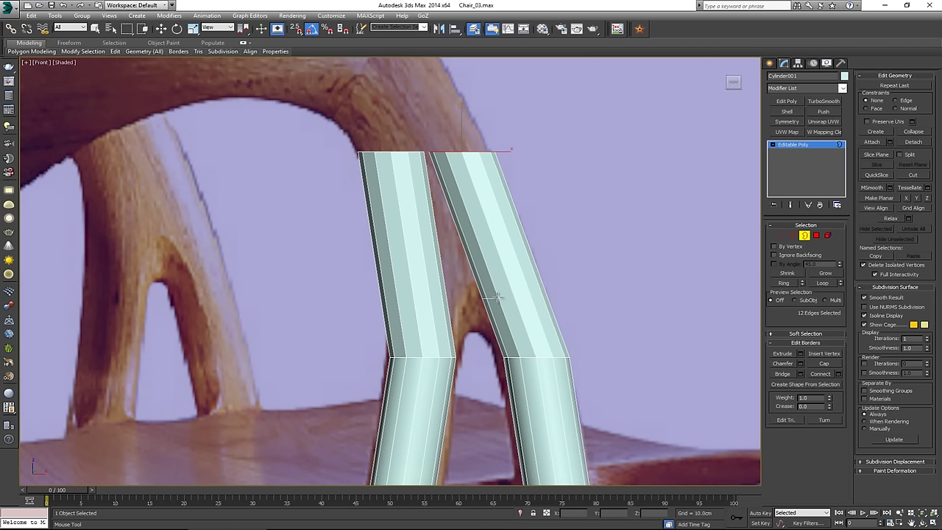
{"action": "left_click", "coordinate": [513, 333]}
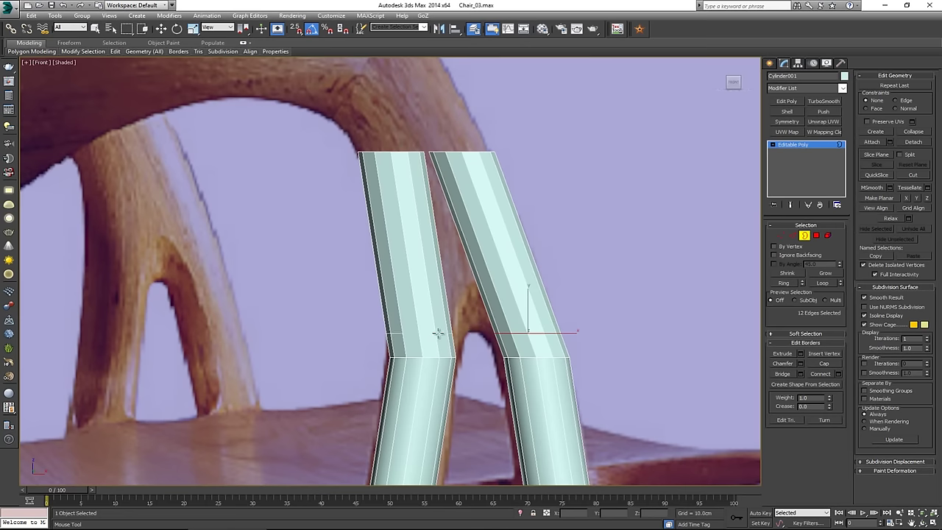
{"action": "left_click", "coordinate": [437, 332]}
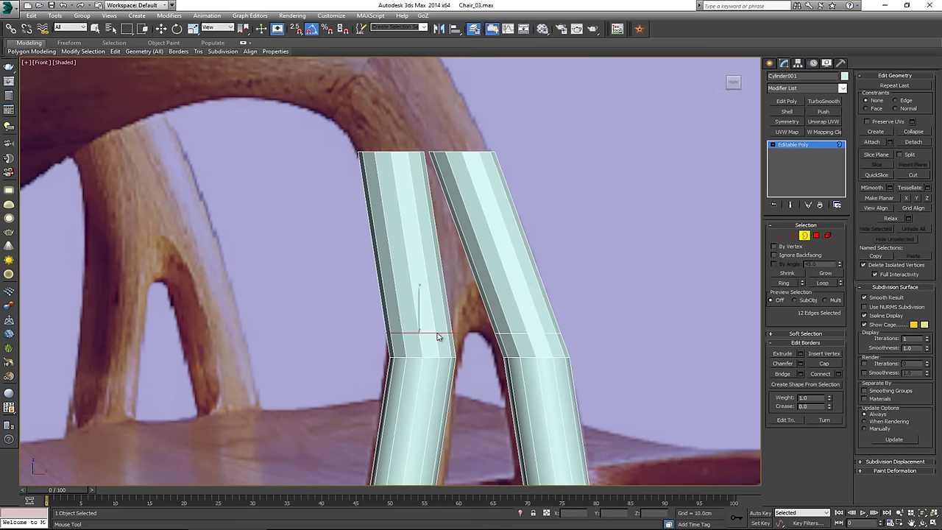
{"action": "key", "text": "w"}
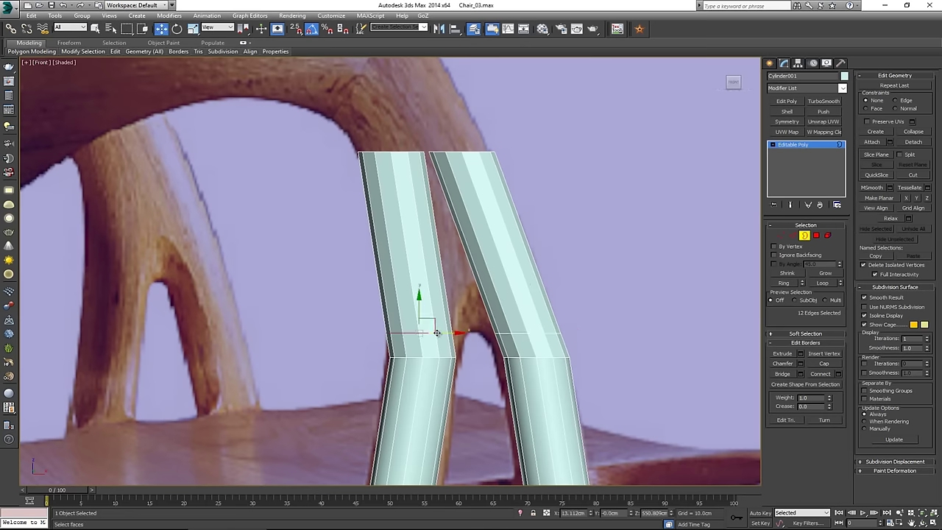
- Bridge the four facing polygons on each leg's upper section, above the new edge loops, with one segment
{"action": "key", "text": "alt+w"}
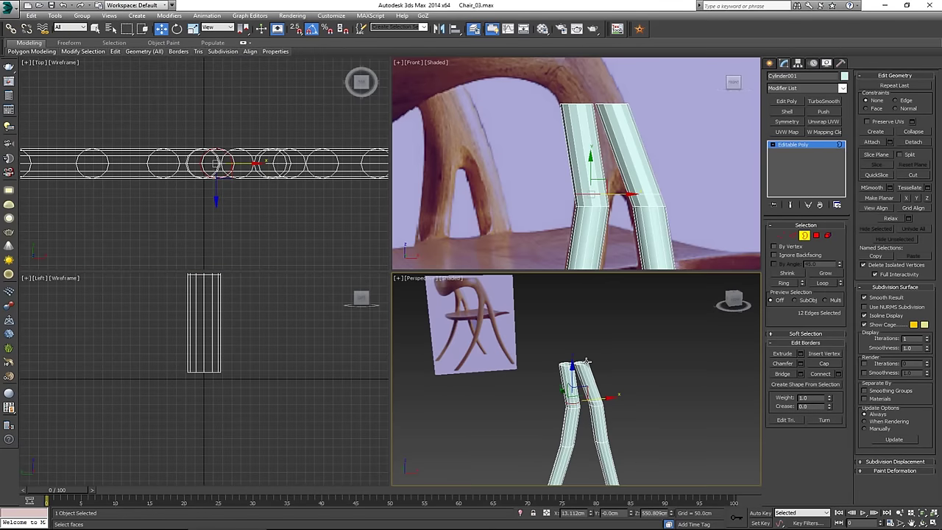
{"action": "key", "text": "alt+w"}
{"action": "scroll", "coordinate": [402, 303], "scroll_direction": "up", "scroll_amount": 3}
{"action": "key", "text": "4"}
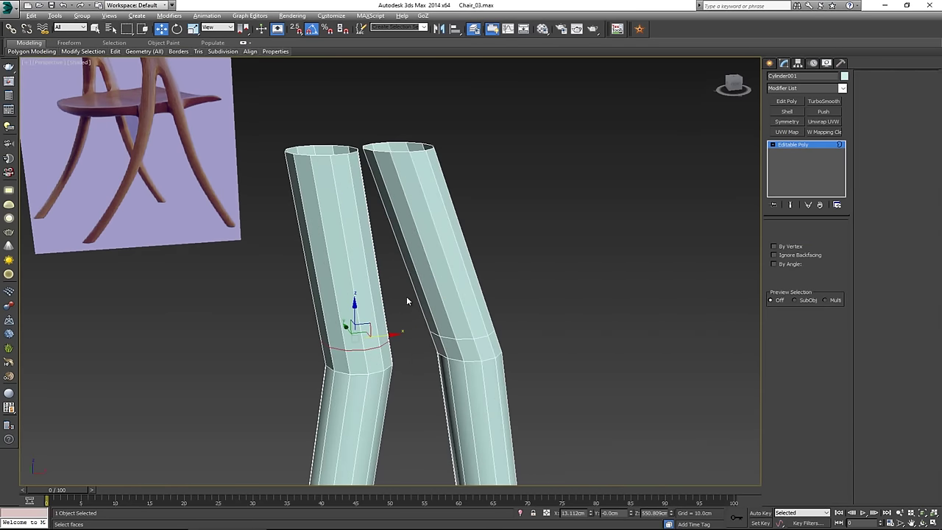
{"action": "left_click", "coordinate": [424, 312]}
{"action": "scroll", "coordinate": [424, 312], "scroll_direction": "up", "scroll_amount": 2}
{"action": "middle_click_drag", "start_coordinate": [424, 313], "coordinate": [356, 264], "text": "alt"}
{"action": "left_click", "coordinate": [374, 286], "text": "ctrl"}
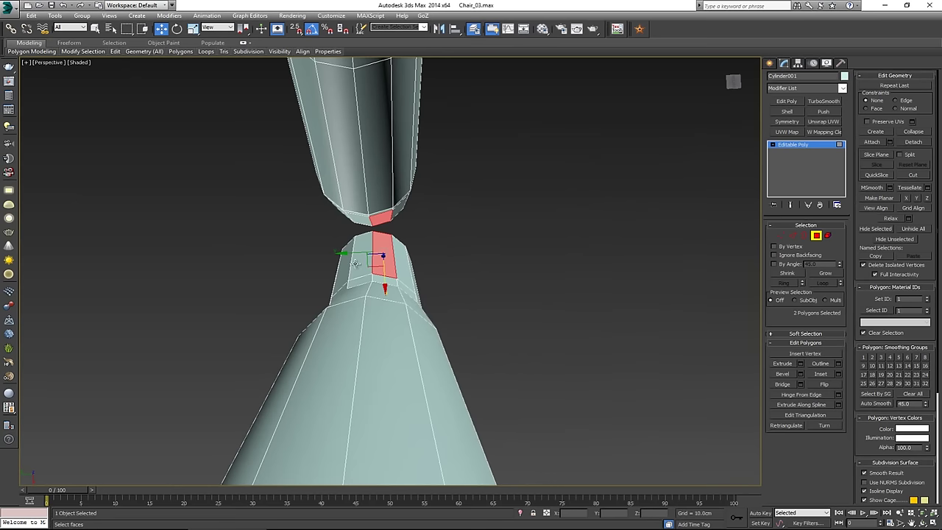
{"action": "left_click", "coordinate": [364, 219], "text": "ctrl"}
{"action": "middle_click_drag", "start_coordinate": [406, 249], "coordinate": [328, 284], "text": "alt"}
{"action": "left_click", "coordinate": [343, 254], "text": "ctrl"}
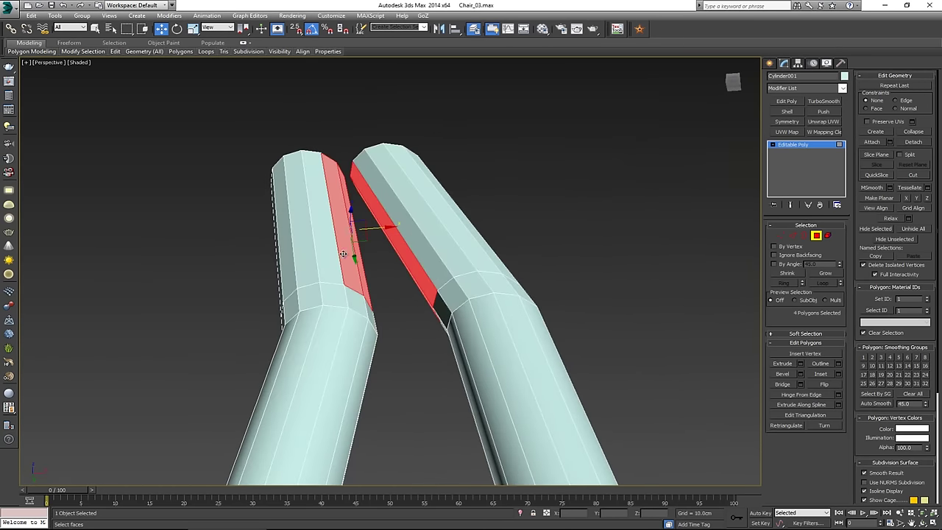
{"action": "left_click", "coordinate": [413, 238], "text": "ctrl"}
{"action": "middle_click_drag", "start_coordinate": [413, 238], "coordinate": [464, 242], "text": "alt"}
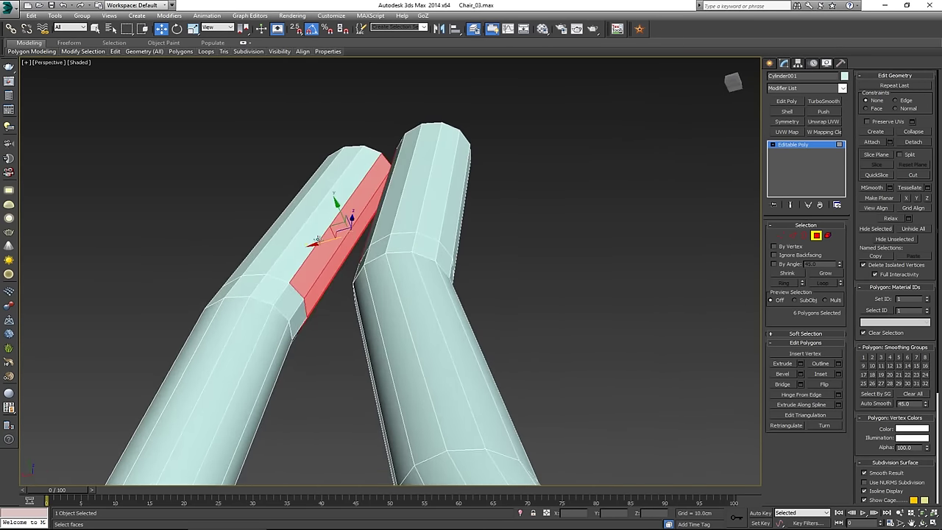
{"action": "left_click", "coordinate": [313, 241], "text": "ctrl"}
{"action": "middle_click_drag", "start_coordinate": [313, 240], "coordinate": [368, 243], "text": "alt"}
{"action": "left_click", "coordinate": [415, 244], "text": "ctrl"}
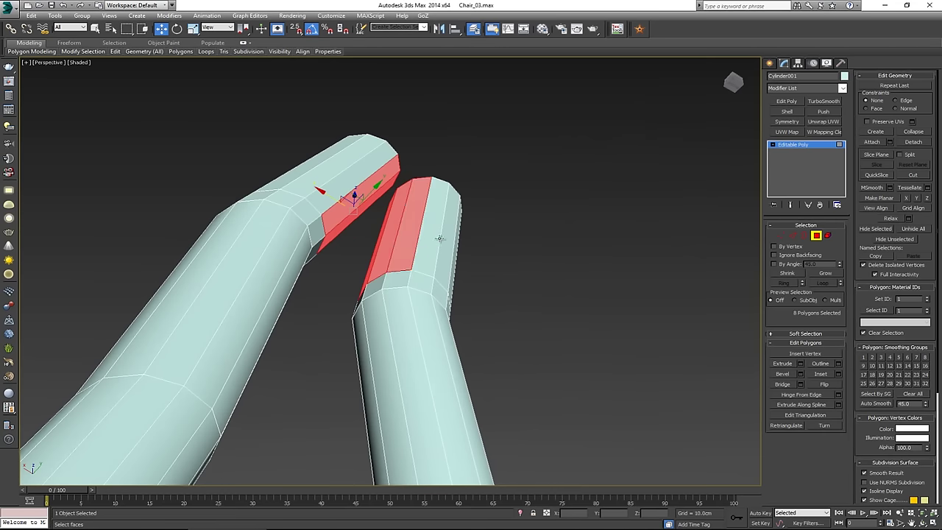
{"action": "middle_click_drag", "start_coordinate": [440, 239], "coordinate": [720, 387], "text": "alt"}
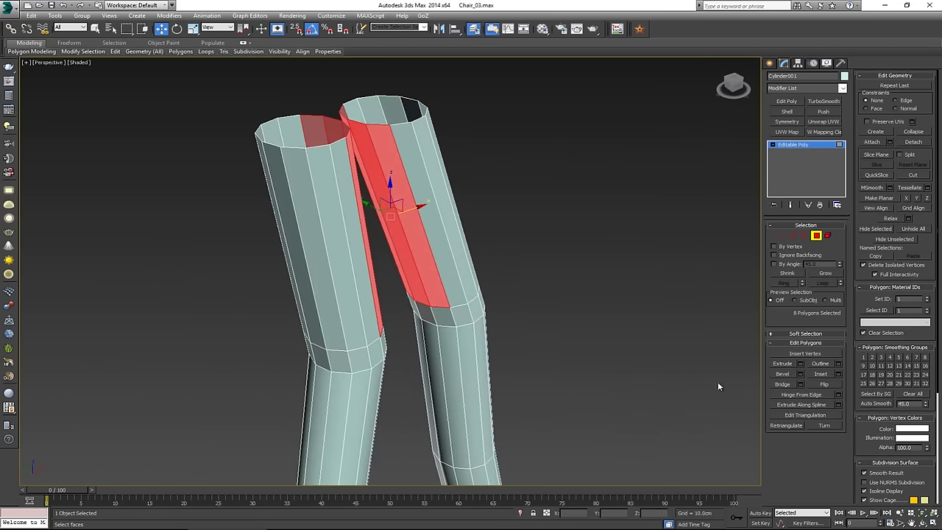
{"action": "left_click", "coordinate": [800, 384]}
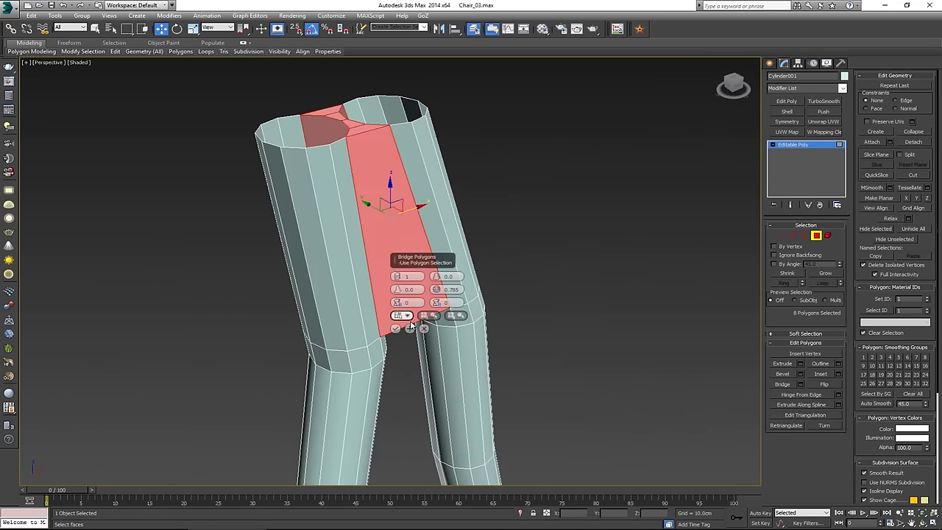
{"action": "left_click", "coordinate": [395, 329]}
- Delete the small bridge polygons that close the gap between the two open leg tops
{"action": "scroll", "coordinate": [410, 310], "scroll_direction": "up", "scroll_amount": 5}
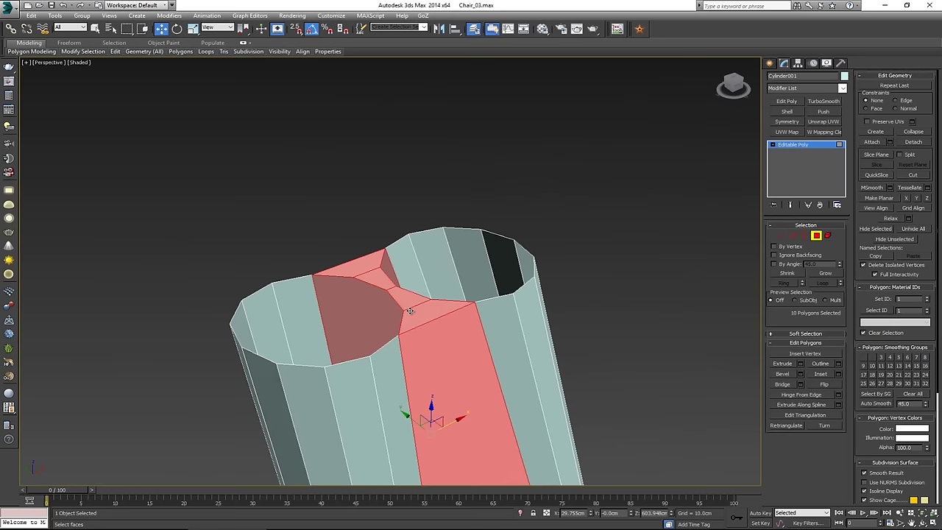
{"action": "left_click", "coordinate": [352, 273]}
{"action": "left_click", "coordinate": [394, 280], "text": "ctrl"}
{"action": "left_click", "coordinate": [435, 322], "text": "ctrl"}
{"action": "key", "text": "Delete"}
- Flatten the five adjoining polygons on the bridged section's front side with Make Planar along Y
{"action": "scroll", "coordinate": [425, 315], "scroll_direction": "down", "scroll_amount": 3}
{"action": "middle_click_drag", "start_coordinate": [424, 315], "coordinate": [378, 303], "text": "alt"}
{"action": "left_click", "coordinate": [467, 361]}
{"action": "key", "text": "z"}
{"action": "scroll", "coordinate": [383, 248], "scroll_direction": "up", "scroll_amount": 2}
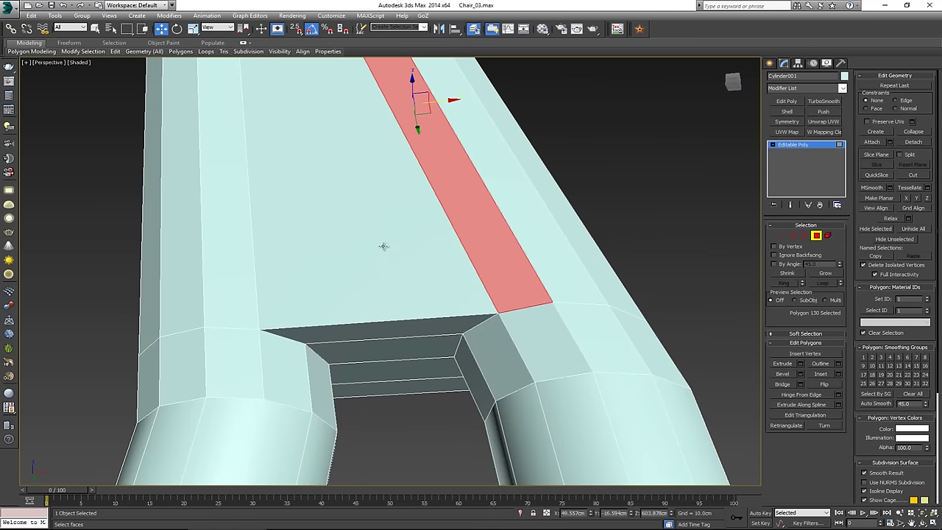
{"action": "scroll", "coordinate": [383, 246], "scroll_direction": "down", "scroll_amount": 3}
{"action": "middle_click_drag", "start_coordinate": [378, 191], "coordinate": [404, 239], "text": "alt"}
{"action": "left_click", "coordinate": [414, 223]}
{"action": "left_click", "coordinate": [385, 234], "text": "ctrl"}
{"action": "left_click", "coordinate": [410, 231], "text": "ctrl"}
{"action": "left_click", "coordinate": [333, 241], "text": "ctrl"}
{"action": "left_click", "coordinate": [321, 247], "text": "ctrl"}
{"action": "middle_click_drag", "start_coordinate": [351, 246], "coordinate": [423, 277], "text": "alt"}
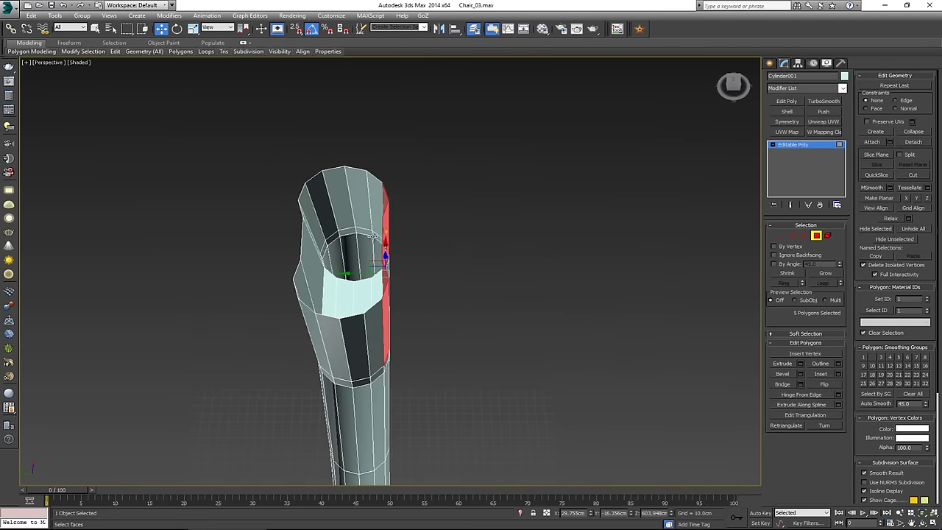
{"action": "middle_click_drag", "start_coordinate": [312, 222], "coordinate": [308, 215], "text": "alt"}
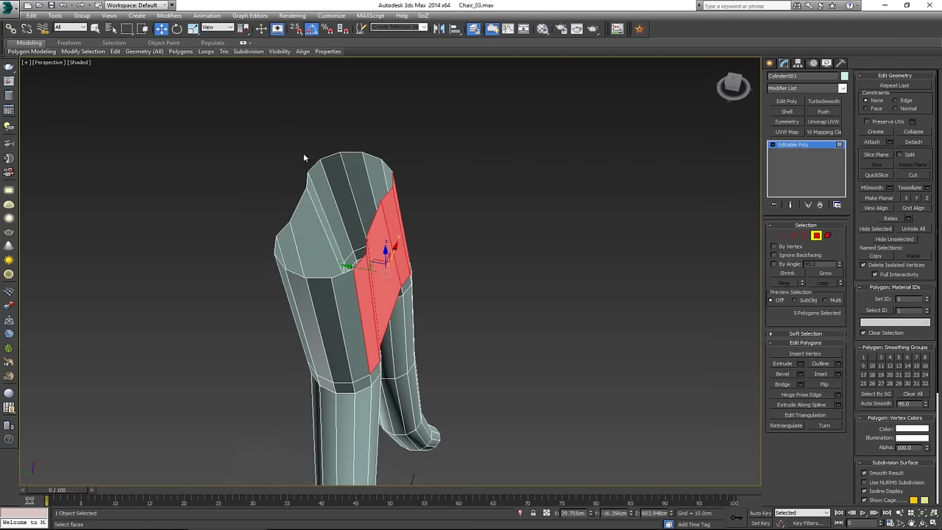
{"action": "left_click", "coordinate": [918, 200]}
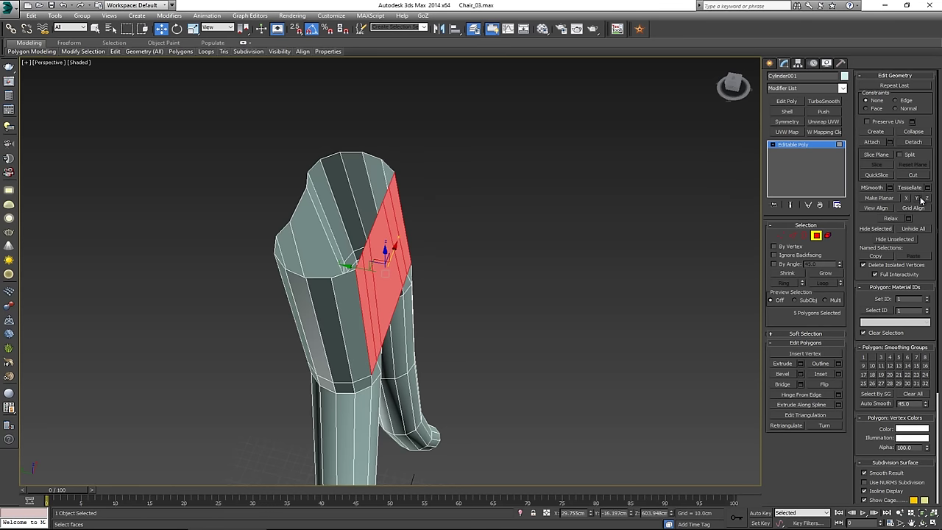
{"action": "middle_click_drag", "start_coordinate": [416, 240], "coordinate": [441, 241], "text": "alt"}
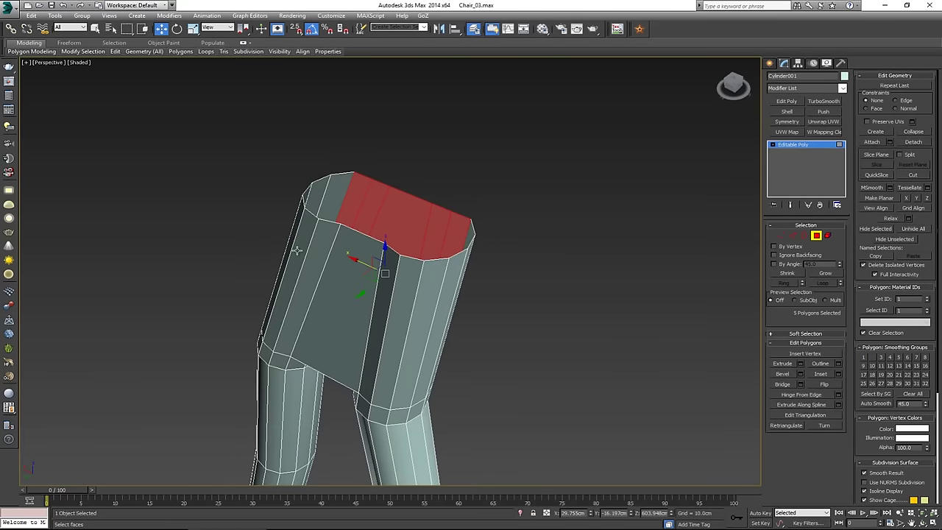
- Flatten the five adjoining polygons on the bridged section's back side with Make Planar along Y
{"action": "left_click", "coordinate": [295, 272]}
{"action": "left_click", "coordinate": [318, 279], "text": "ctrl"}
{"action": "left_click", "coordinate": [340, 274], "text": "ctrl"}
{"action": "left_click", "coordinate": [390, 302], "text": "ctrl"}
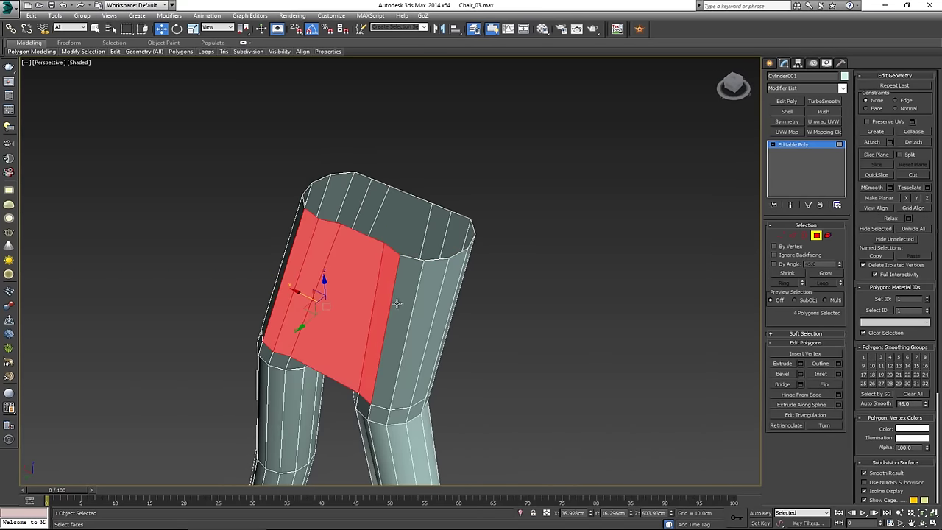
{"action": "left_click", "coordinate": [396, 303], "text": "ctrl"}
{"action": "mouse_move", "coordinate": [396, 304]}
{"action": "middle_mouse_down", "text": "alt"}
{"action": "mouse_move", "coordinate": [390, 318]}
{"action": "mouse_move", "coordinate": [376, 294]}
{"action": "mouse_move", "coordinate": [396, 295]}
{"action": "middle_mouse_up", "text": "alt"}
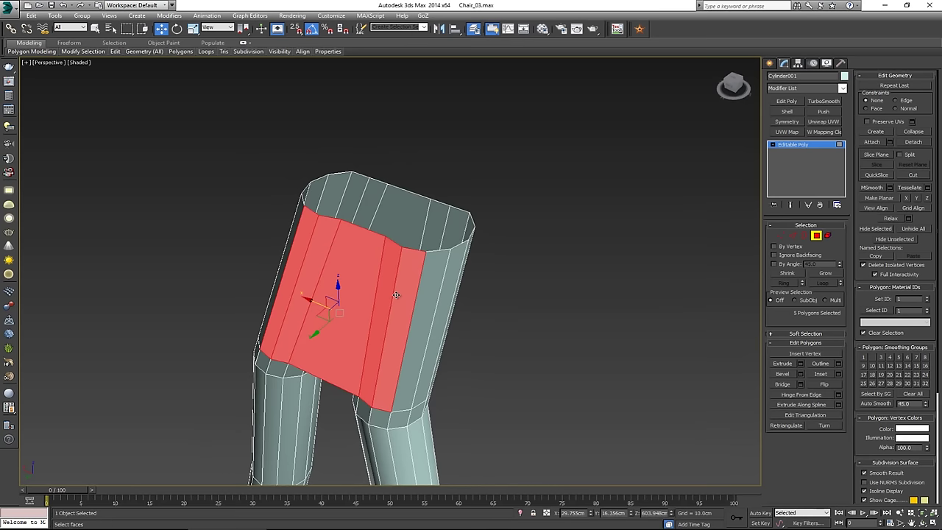
{"action": "left_click", "coordinate": [918, 198]}
{"action": "middle_click_drag", "start_coordinate": [500, 215], "coordinate": [369, 191], "text": "alt"}
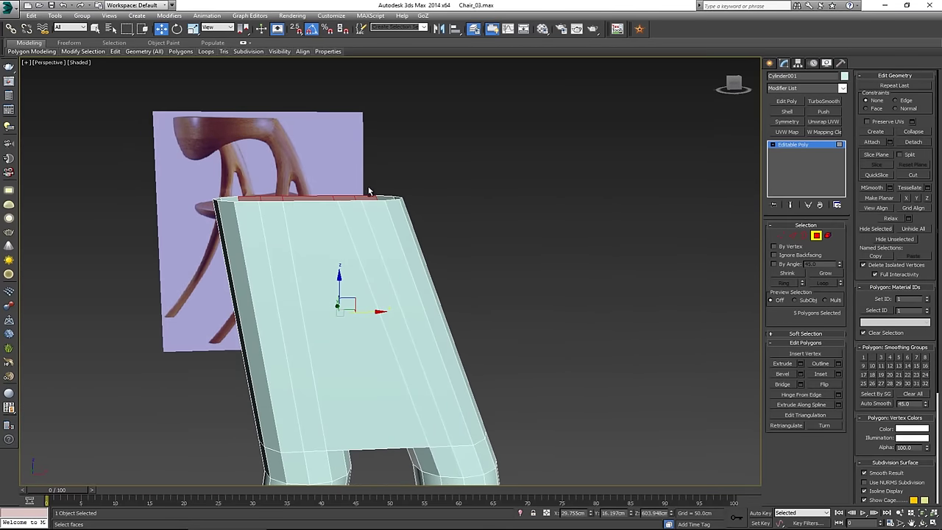
{"action": "left_click", "coordinate": [817, 236]}
- Tilt the bridged section's open top border in the Front view and extend it by one segment along the reference curve
{"action": "middle_click_drag", "start_coordinate": [508, 213], "coordinate": [446, 179], "text": "alt"}
{"action": "key", "text": "alt+w"}
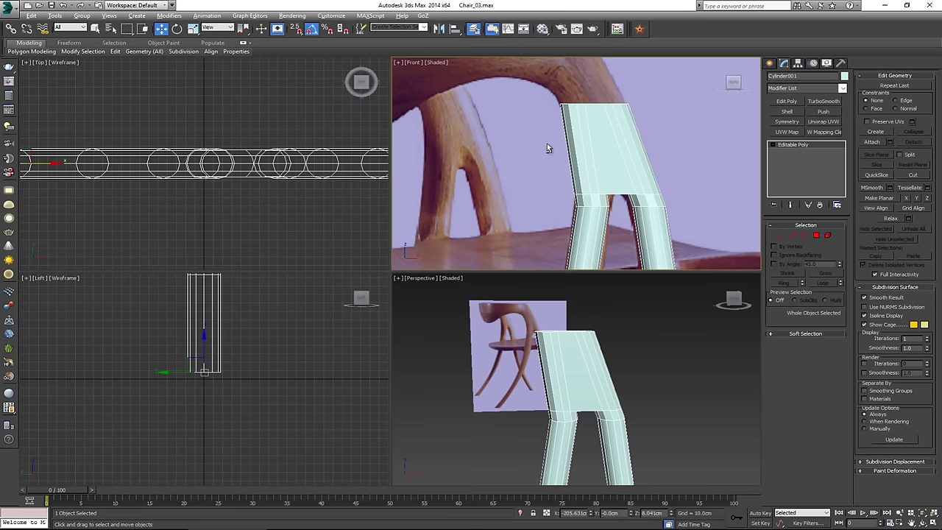
{"action": "key", "text": "alt+w"}
{"action": "middle_click_drag", "start_coordinate": [510, 162], "coordinate": [537, 198]}
{"action": "key", "text": "1"}
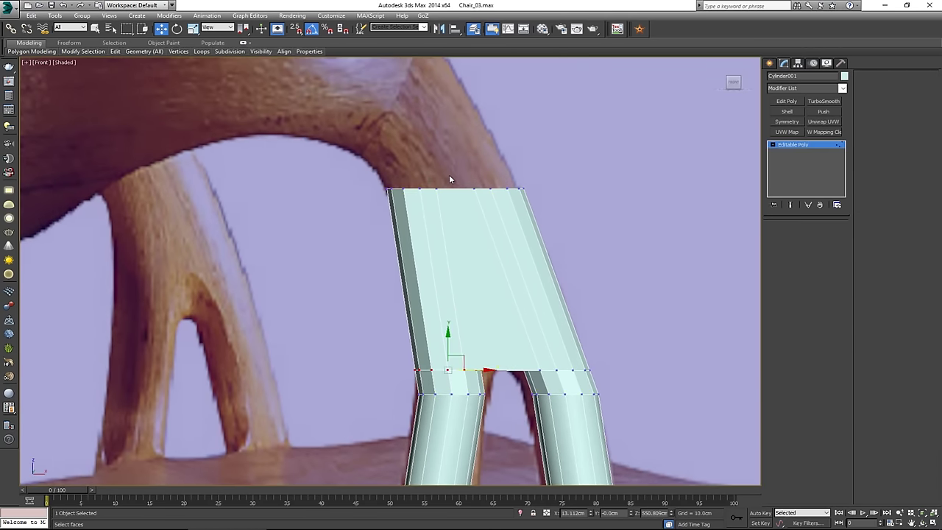
{"action": "key", "text": "3"}
{"action": "left_click", "coordinate": [465, 190]}
{"action": "key", "text": "e"}
{"action": "mouse_move", "coordinate": [486, 203]}
{"action": "left_mouse_down"}
{"action": "mouse_move", "coordinate": [493, 240]}
{"action": "mouse_move", "coordinate": [477, 175]}
{"action": "left_mouse_up"}
{"action": "key", "text": "w"}
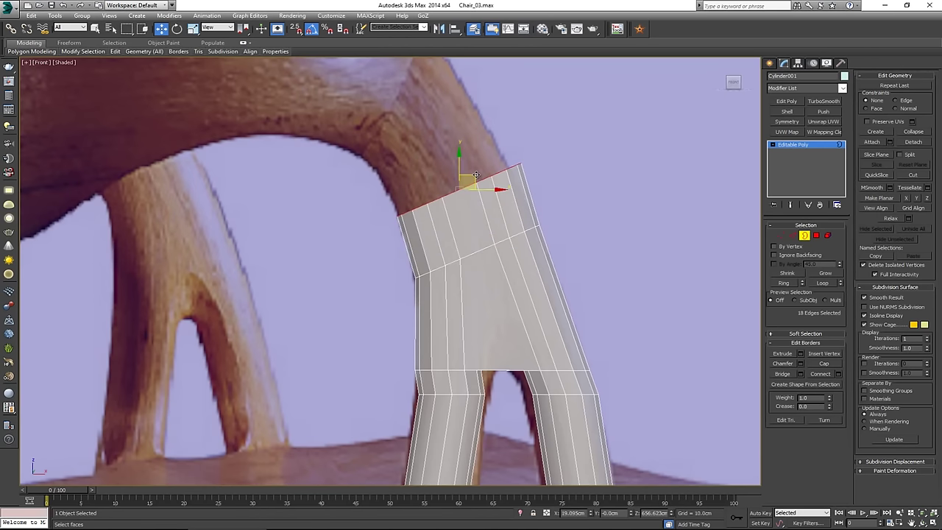
- Scale the top border to about 95% and shift it slightly to fit the width of the reference
{"action": "key", "text": "r"}
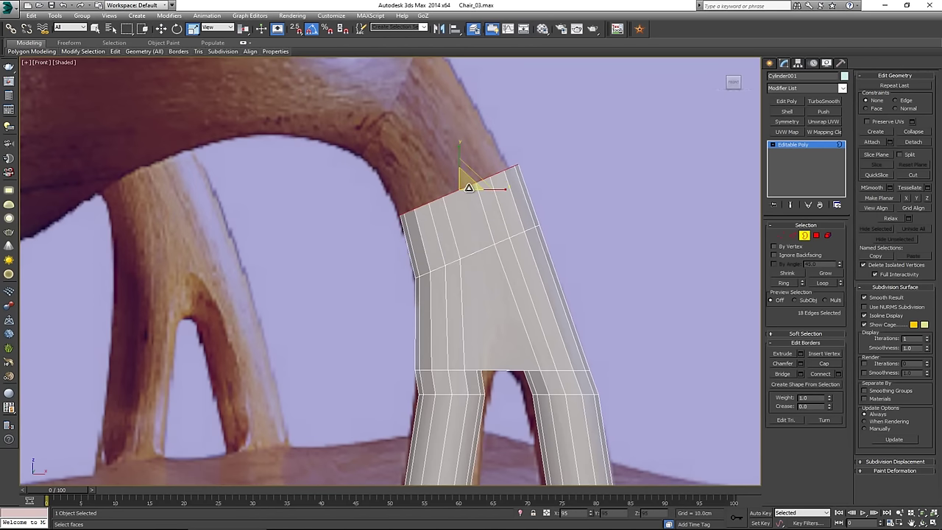
{"action": "left_click_drag", "start_coordinate": [473, 178], "coordinate": [469, 188]}
{"action": "key", "text": "w"}
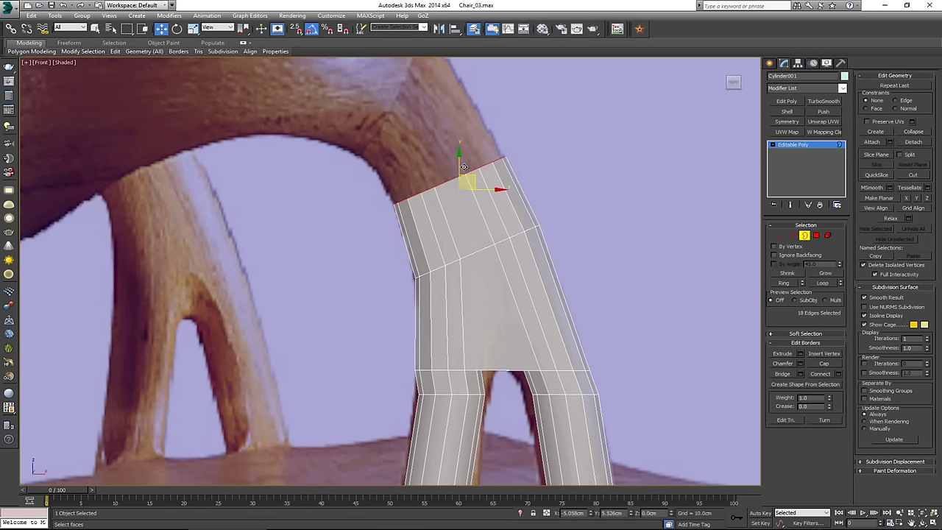
- Extend the top border by another segment up to the backrest, then rotate, move and scale it to match the reference joint
{"action": "left_click_drag", "start_coordinate": [465, 170], "coordinate": [442, 125]}
{"action": "key", "text": "e"}
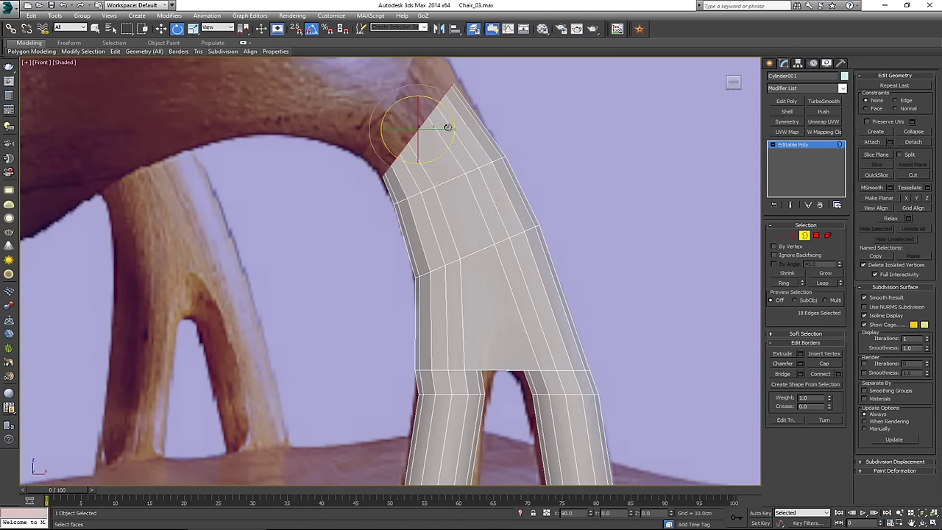
{"action": "scroll", "coordinate": [446, 130], "scroll_direction": "up", "scroll_amount": 3}
{"action": "key", "text": "r"}
{"action": "key", "text": "w"}
{"action": "left_click_drag", "start_coordinate": [440, 223], "coordinate": [422, 181]}
{"action": "key", "text": "e"}
{"action": "key", "text": "a"}
{"action": "key", "text": "w"}
{"action": "key", "text": "r"}
{"action": "middle_click_drag", "start_coordinate": [429, 179], "coordinate": [430, 173]}
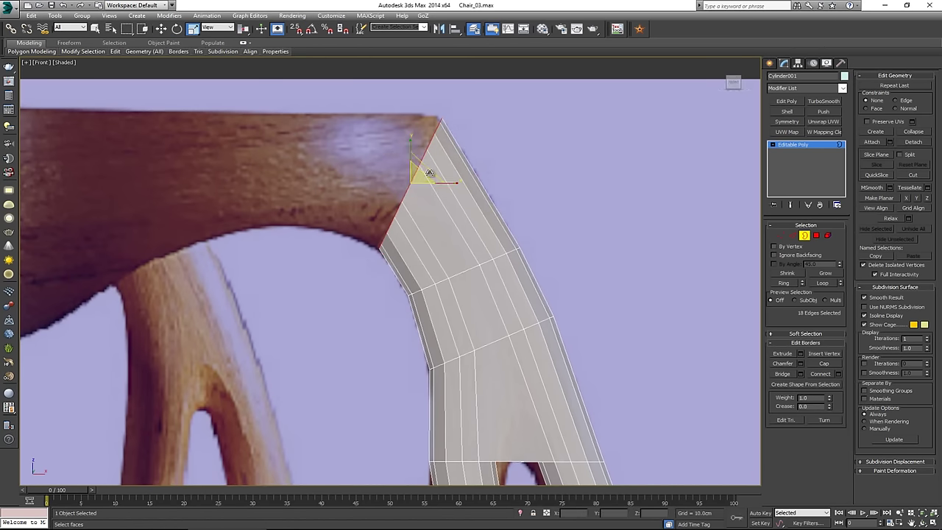
- Flatten the 15 polygons on the back face of the merged upper section with Make Planar along Y
{"action": "key", "text": "alt+w"}
{"action": "middle_click", "coordinate": [558, 288]}
{"action": "key", "text": "alt+w"}
{"action": "key", "text": "alt+x"}
{"action": "middle_click_drag", "start_coordinate": [433, 251], "coordinate": [600, 269], "text": "alt"}
{"action": "key", "text": "4"}
{"action": "middle_click_drag", "start_coordinate": [530, 254], "coordinate": [610, 285]}
{"action": "left_click", "coordinate": [324, 237], "text": "ctrl"}
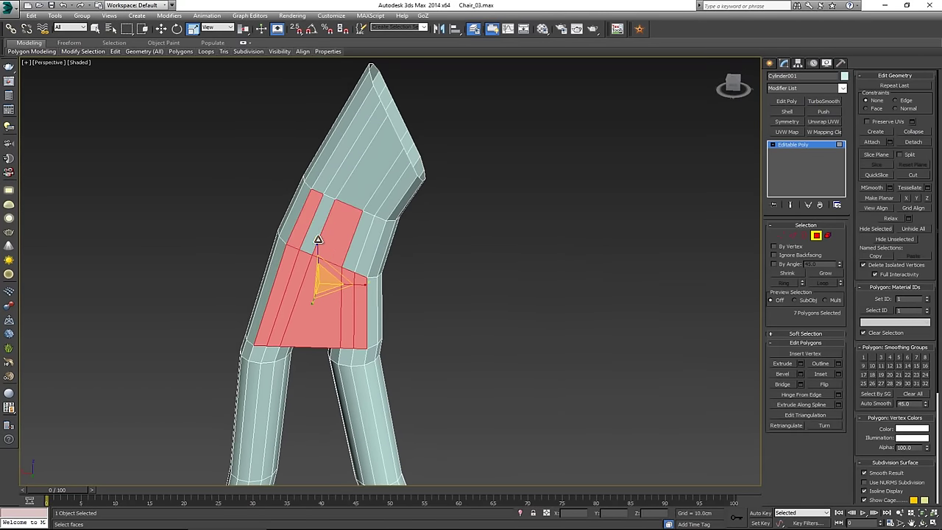
{"action": "left_click", "coordinate": [318, 240], "text": "ctrl"}
{"action": "left_click", "coordinate": [357, 247], "text": "ctrl"}
{"action": "left_click", "coordinate": [379, 254], "text": "ctrl"}
{"action": "key", "text": "ctrl+z"}
{"action": "left_click", "coordinate": [368, 252], "text": "ctrl"}
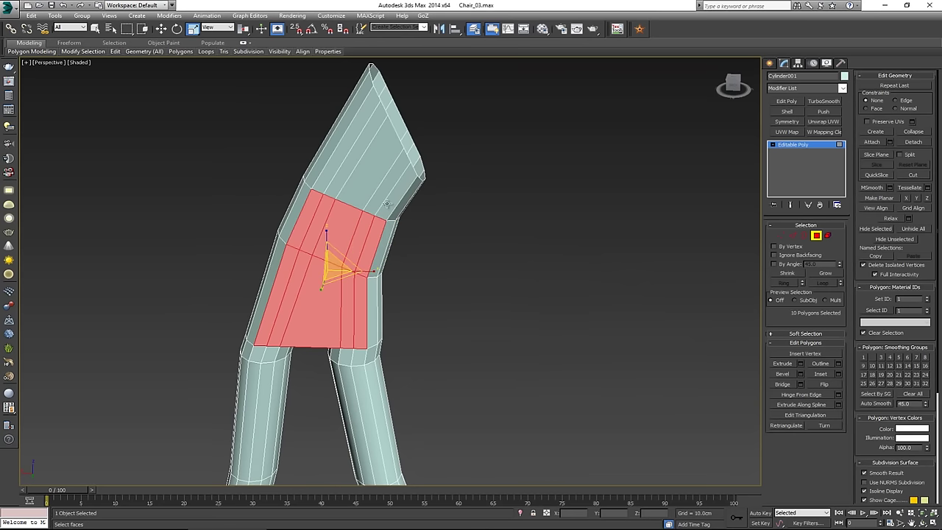
{"action": "left_click", "coordinate": [398, 189], "text": "ctrl"}
{"action": "left_click", "coordinate": [384, 187], "text": "ctrl"}
{"action": "left_click", "coordinate": [368, 181], "text": "ctrl"}
{"action": "left_click", "coordinate": [351, 173], "text": "ctrl"}
{"action": "left_click", "coordinate": [335, 168], "text": "ctrl"}
{"action": "middle_click_drag", "start_coordinate": [331, 167], "coordinate": [382, 192], "text": "alt"}
{"action": "middle_click_drag", "start_coordinate": [344, 151], "coordinate": [371, 123], "text": "alt"}
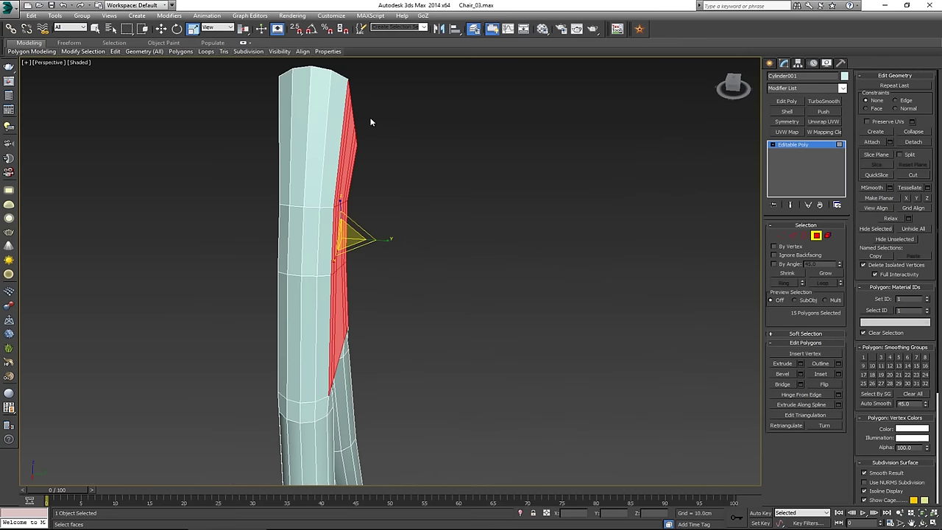
{"action": "left_click", "coordinate": [917, 200]}
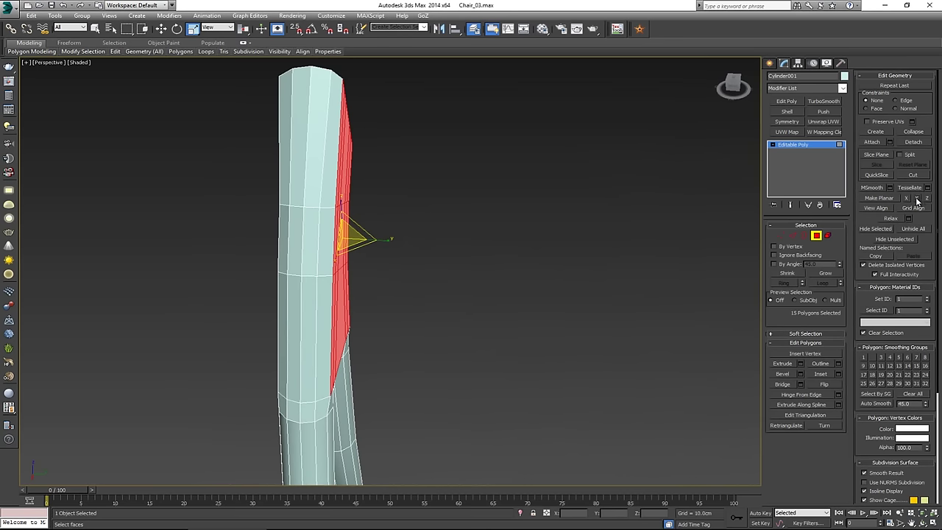
- Flatten the 15 matching polygons on the front face of the merged upper section with Make Planar along Y
{"action": "middle_click_drag", "start_coordinate": [410, 254], "coordinate": [290, 215], "text": "alt"}
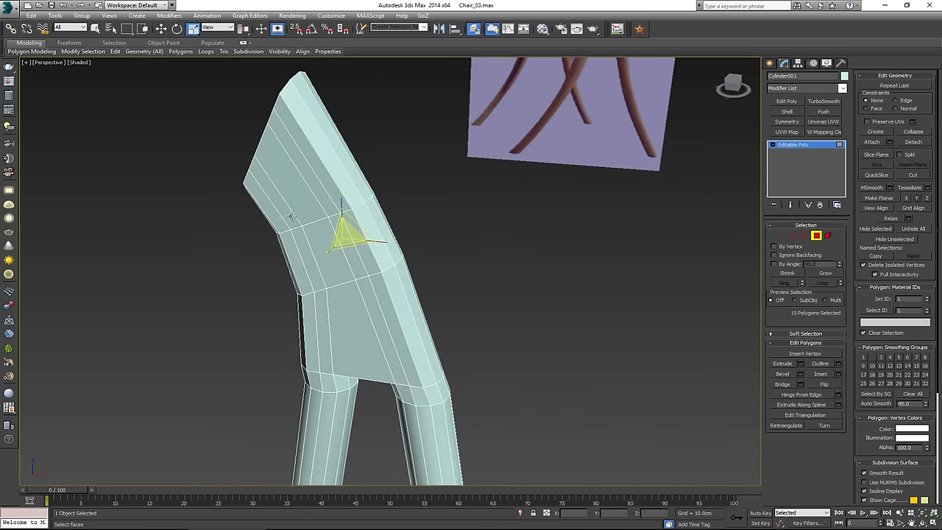
{"action": "left_click", "coordinate": [311, 324]}
{"action": "left_click", "coordinate": [322, 328], "text": "ctrl"}
{"action": "left_click", "coordinate": [354, 328], "text": "ctrl"}
{"action": "left_click", "coordinate": [377, 324], "text": "ctrl"}
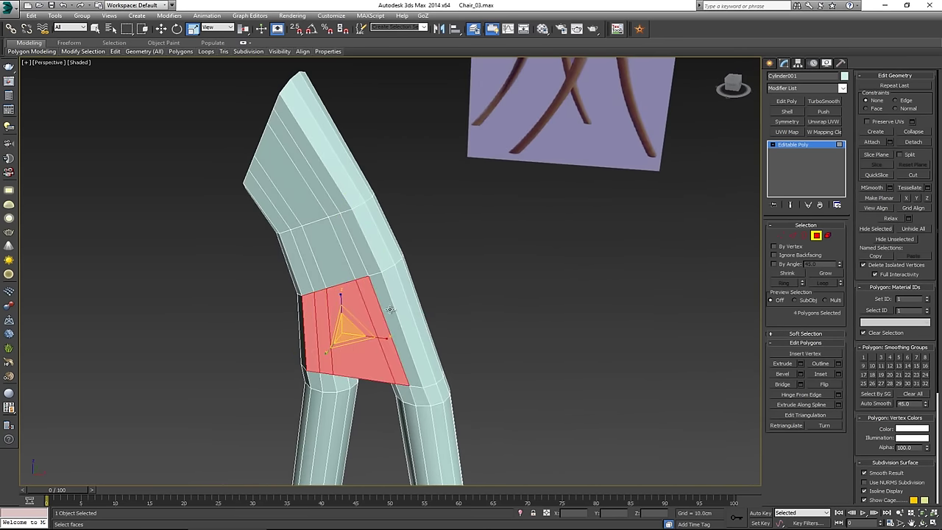
{"action": "left_click", "coordinate": [390, 309], "text": "ctrl"}
{"action": "left_click", "coordinate": [368, 262], "text": "ctrl"}
{"action": "left_click", "coordinate": [356, 265], "text": "ctrl"}
{"action": "left_click", "coordinate": [348, 269], "text": "ctrl"}
{"action": "left_click", "coordinate": [316, 272], "text": "ctrl"}
{"action": "left_click", "coordinate": [301, 267], "text": "ctrl"}
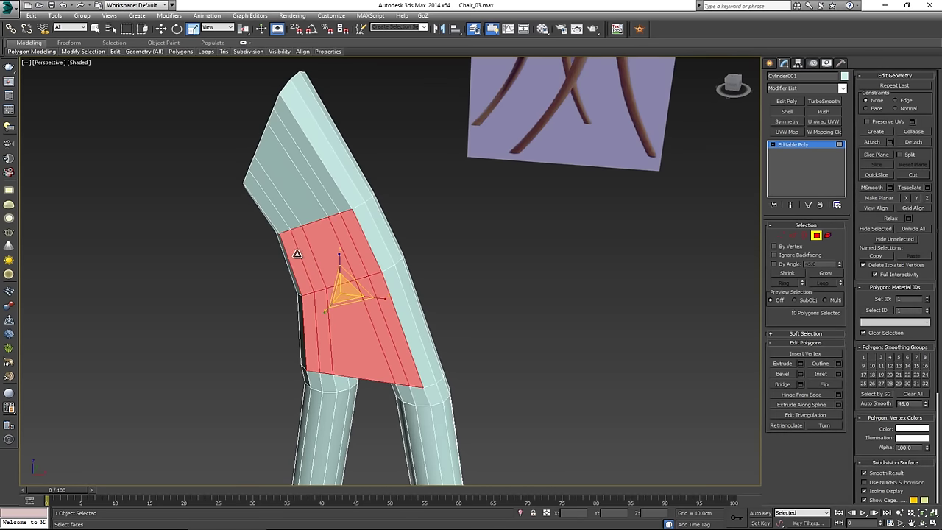
{"action": "left_click", "coordinate": [285, 220], "text": "ctrl"}
{"action": "left_click", "coordinate": [280, 224], "text": "ctrl"}
{"action": "left_click", "coordinate": [320, 211], "text": "ctrl"}
{"action": "left_click", "coordinate": [332, 204], "text": "ctrl"}
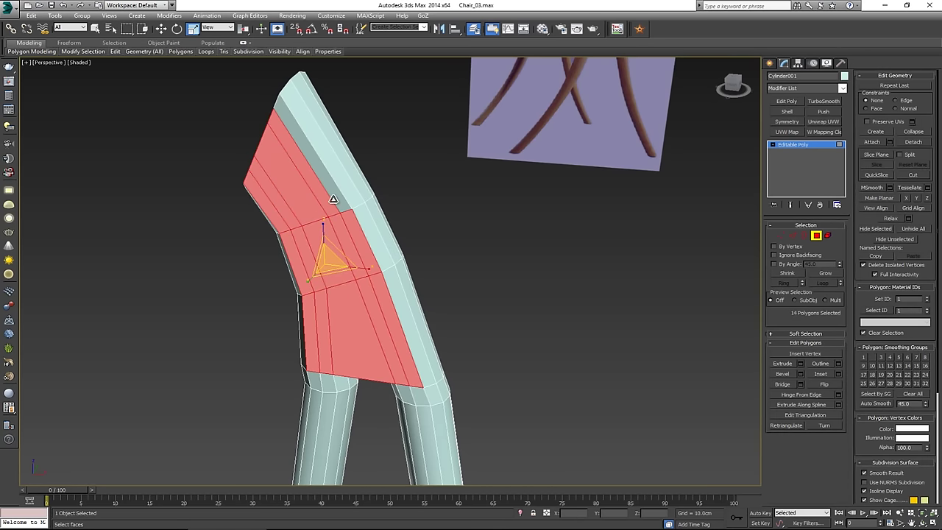
{"action": "left_click", "coordinate": [337, 197], "text": "ctrl"}
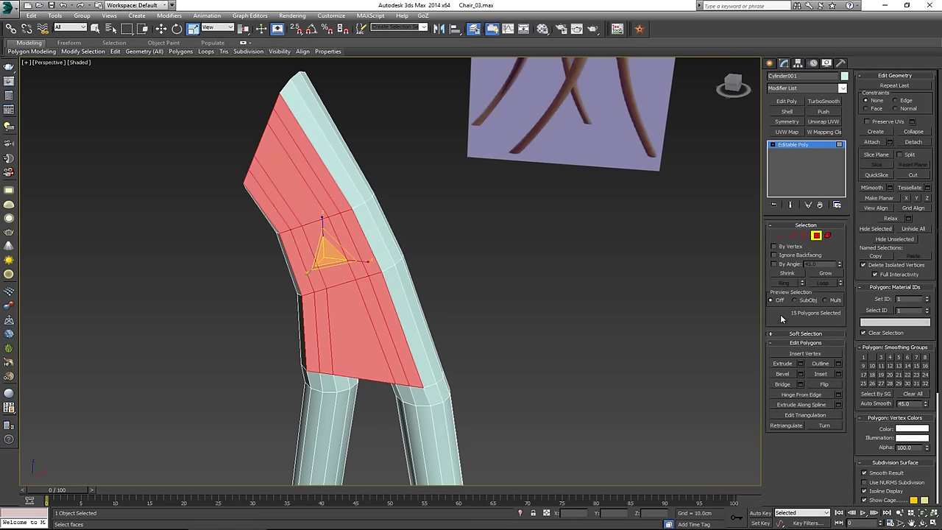
{"action": "left_click", "coordinate": [916, 199]}
{"action": "left_click", "coordinate": [819, 237]}
- Preview the leg fork with a TurboSmooth modifier, and switch the modifier's effect off again
{"action": "middle_click_drag", "start_coordinate": [441, 295], "coordinate": [446, 243], "text": "alt"}
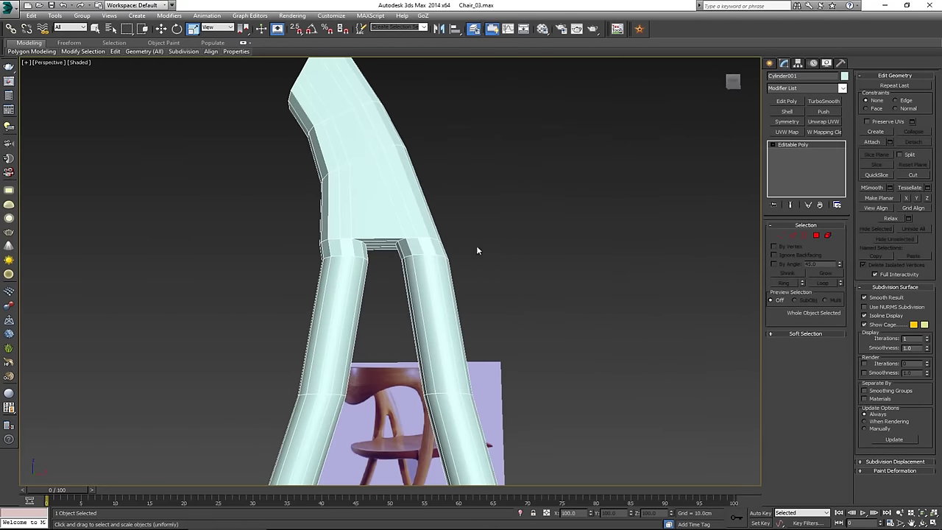
{"action": "middle_click_drag", "start_coordinate": [358, 254], "coordinate": [396, 225], "text": "alt"}
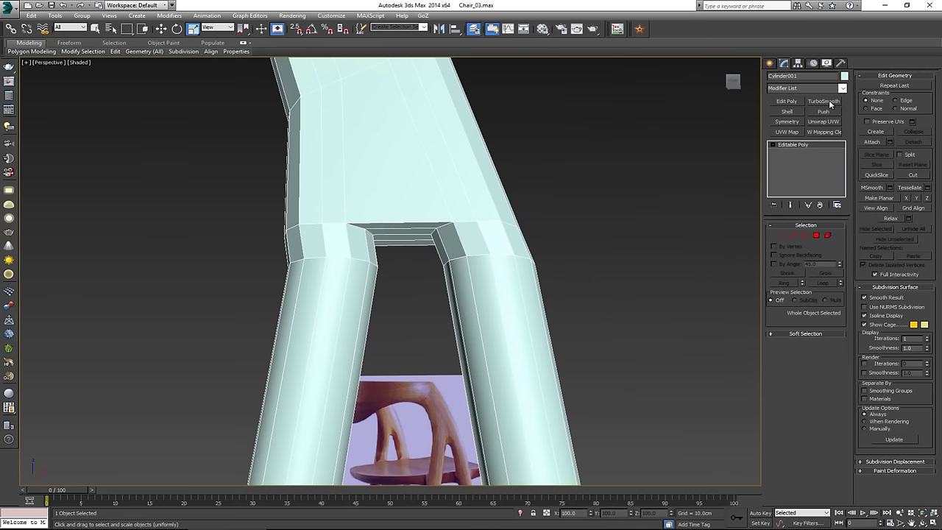
{"action": "left_click", "coordinate": [824, 101]}
{"action": "left_click", "coordinate": [616, 241]}
{"action": "middle_click_drag", "start_coordinate": [617, 241], "coordinate": [499, 252], "text": "alt"}
{"action": "scroll", "coordinate": [488, 251], "scroll_direction": "up", "scroll_amount": 3}
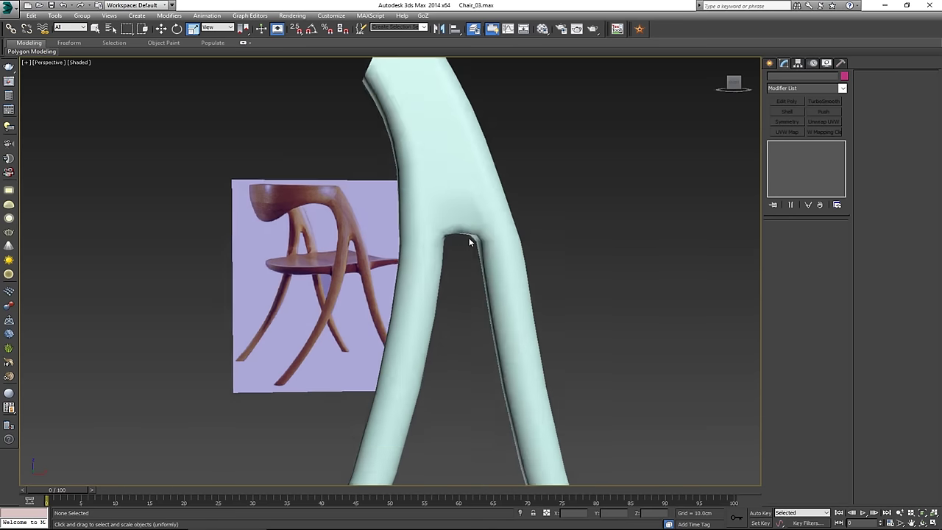
{"action": "left_click", "coordinate": [460, 216]}
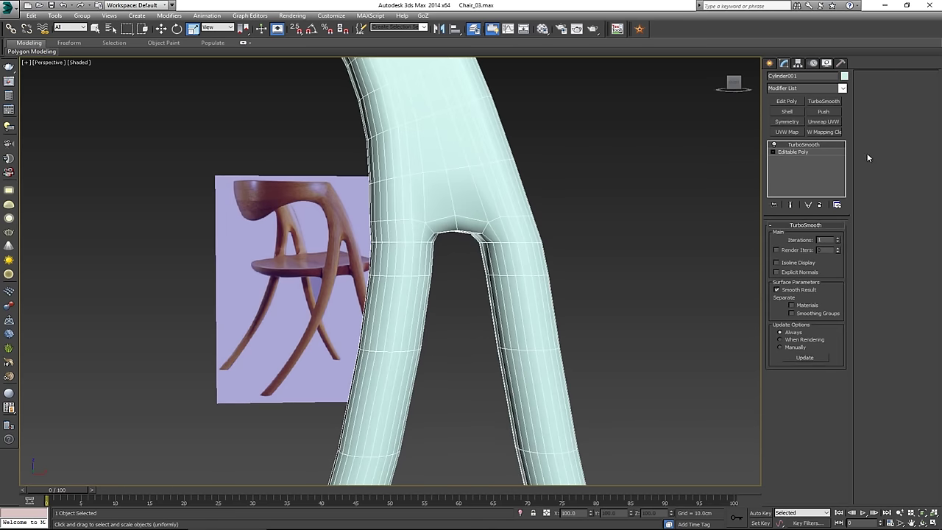
{"action": "left_click", "coordinate": [773, 145]}
- Examine how the merged legs and upper section line up with the reference chair in the Front view
{"action": "scroll", "coordinate": [564, 243], "scroll_direction": "down", "scroll_amount": 3}
{"action": "key", "text": "alt+w"}
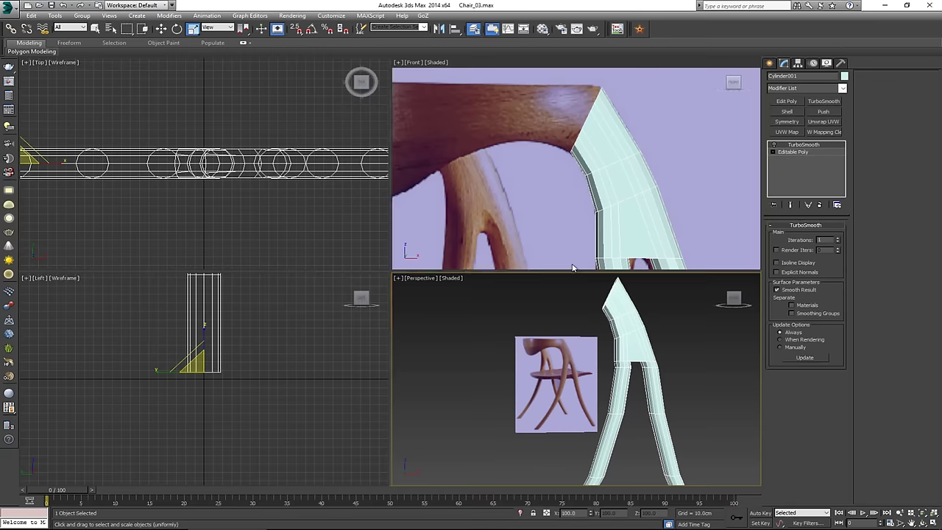
{"action": "middle_click_drag", "start_coordinate": [617, 217], "coordinate": [626, 175]}
{"action": "scroll", "coordinate": [625, 176], "scroll_direction": "down", "scroll_amount": 3}
{"action": "key", "text": "alt+w"}
{"action": "scroll", "coordinate": [568, 220], "scroll_direction": "down", "scroll_amount": 2}
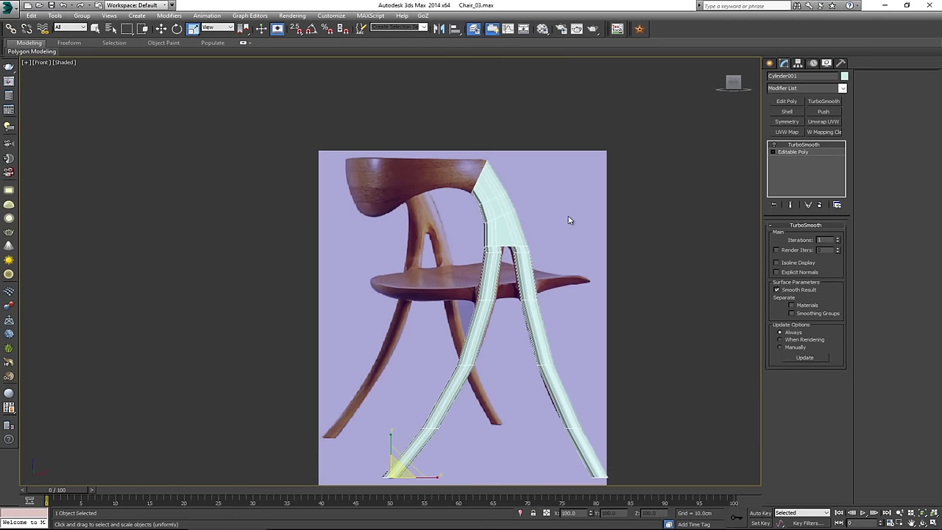
{"action": "key", "text": "w"}
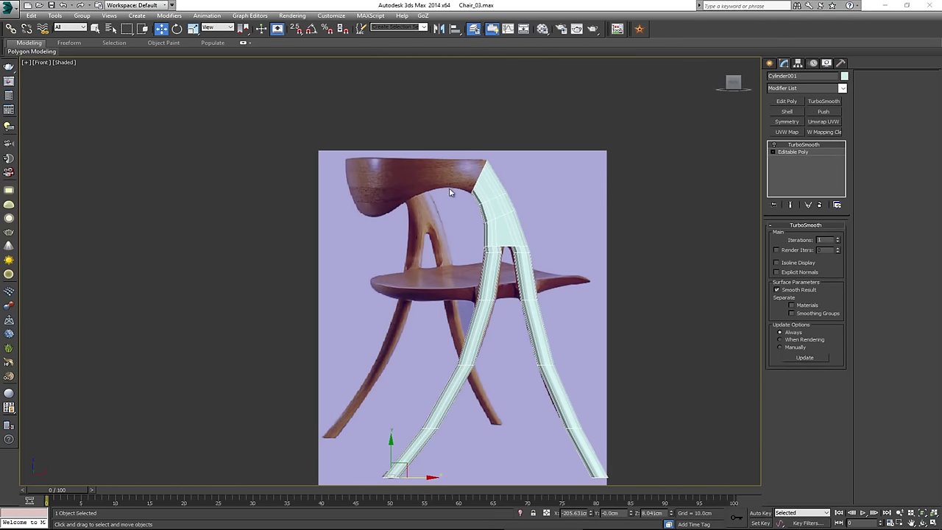
{"action": "scroll", "coordinate": [475, 234], "scroll_direction": "up", "scroll_amount": 3}
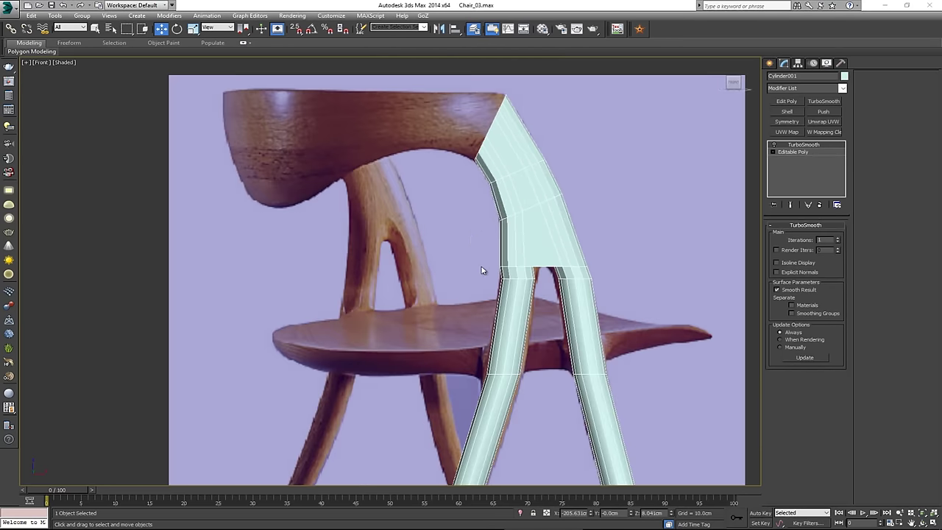
{"action": "middle_click_drag", "start_coordinate": [482, 271], "coordinate": [434, 209]}
{"action": "scroll", "coordinate": [486, 211], "scroll_direction": "up", "scroll_amount": 5}
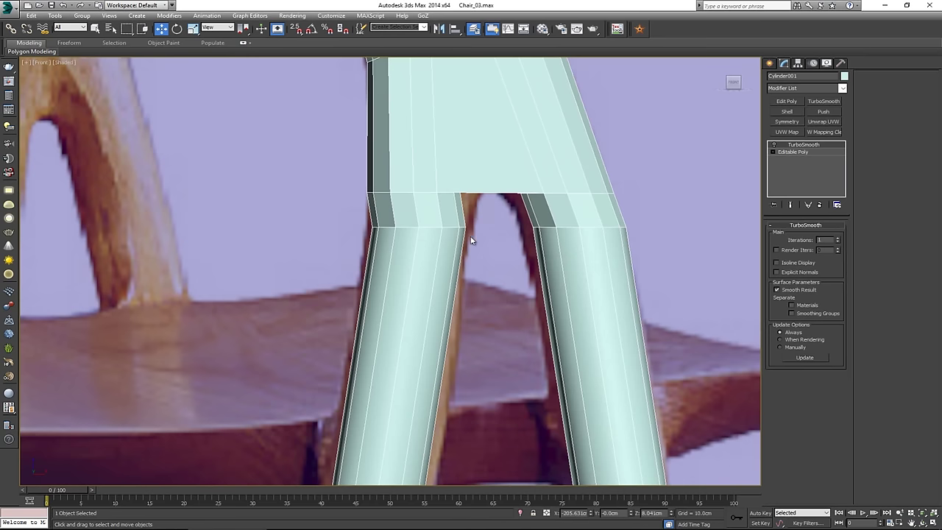
{"action": "middle_click_drag", "start_coordinate": [436, 157], "coordinate": [605, 206]}
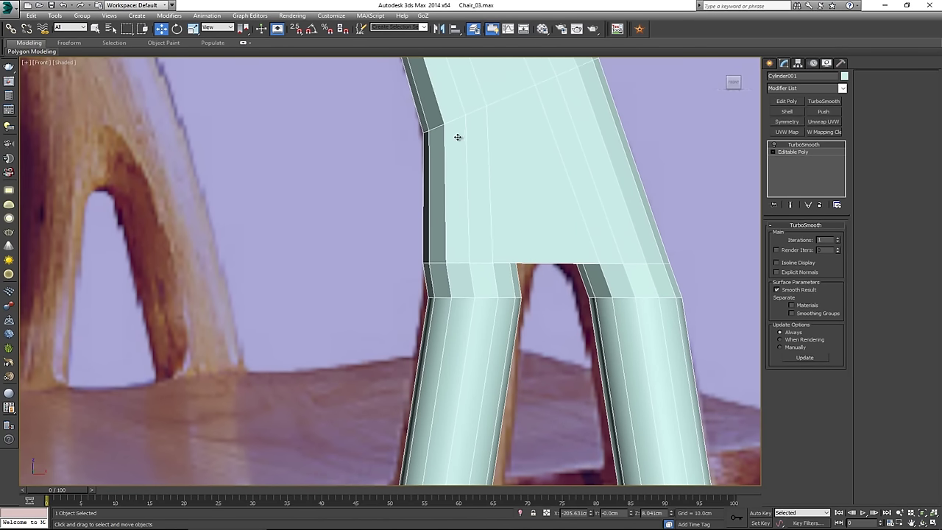
{"action": "scroll", "coordinate": [481, 269], "scroll_direction": "down", "scroll_amount": 5}
{"action": "scroll", "coordinate": [524, 176], "scroll_direction": "down", "scroll_amount": 2}
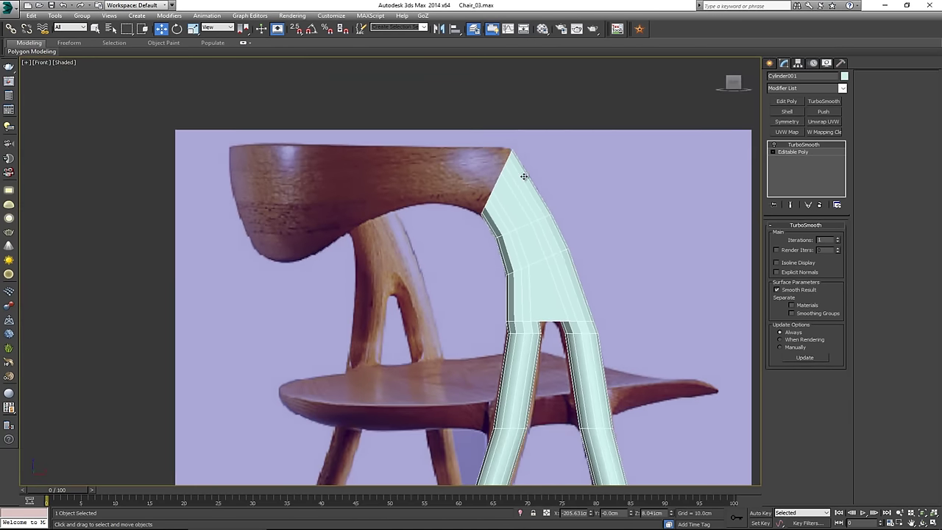
{"action": "left_click", "coordinate": [604, 187]}
{"action": "scroll", "coordinate": [505, 176], "scroll_direction": "down", "scroll_amount": 2}
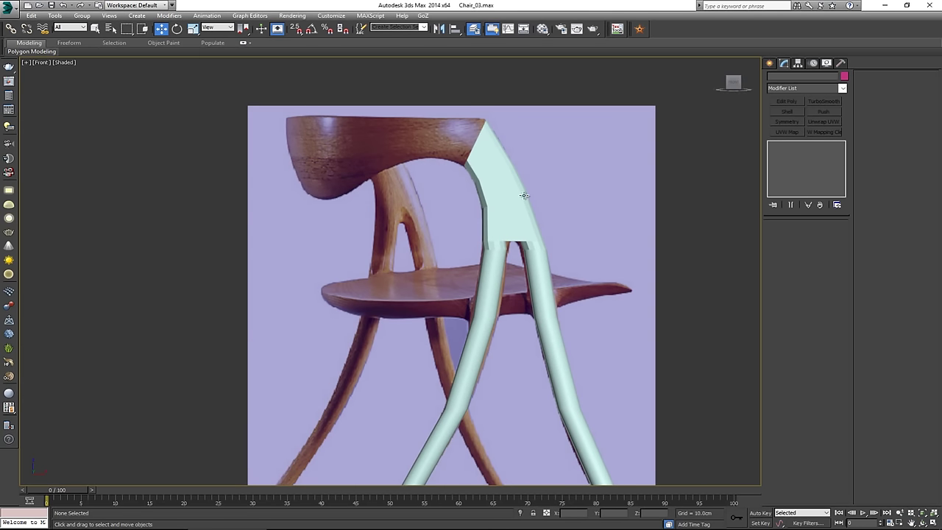
{"action": "middle_click_drag", "start_coordinate": [453, 166], "coordinate": [450, 192]}
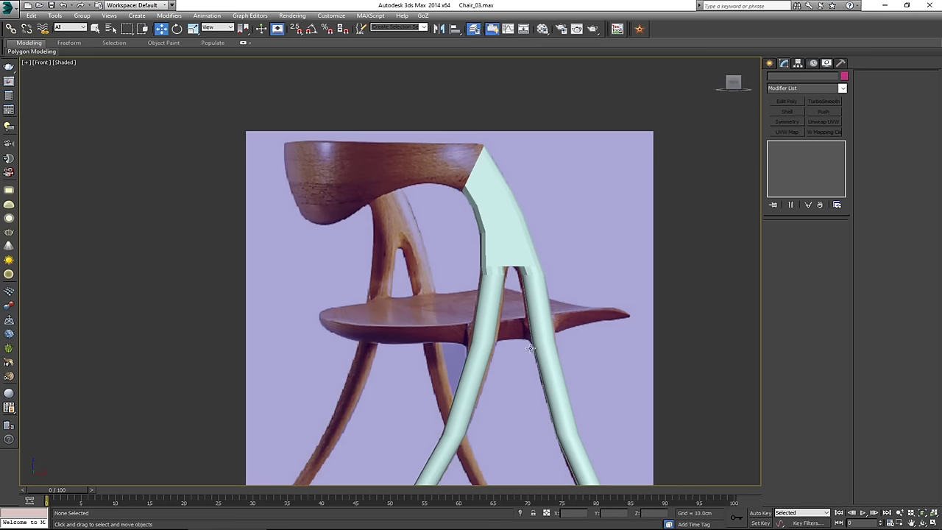
{"action": "scroll", "coordinate": [456, 198], "scroll_direction": "up", "scroll_amount": 3}
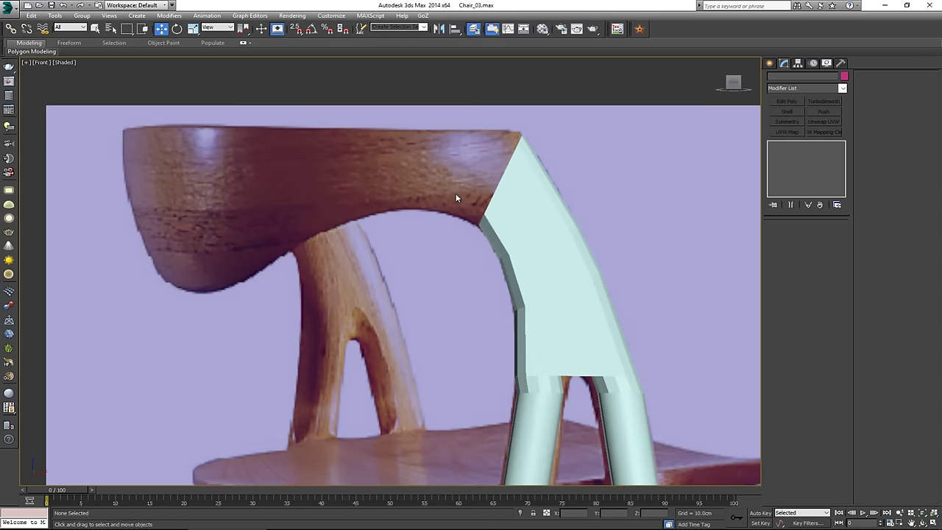
- Remove the TurboSmooth modifier from the leg object
{"action": "left_click", "coordinate": [572, 252]}
{"action": "scroll", "coordinate": [494, 189], "scroll_direction": "up", "scroll_amount": 2}
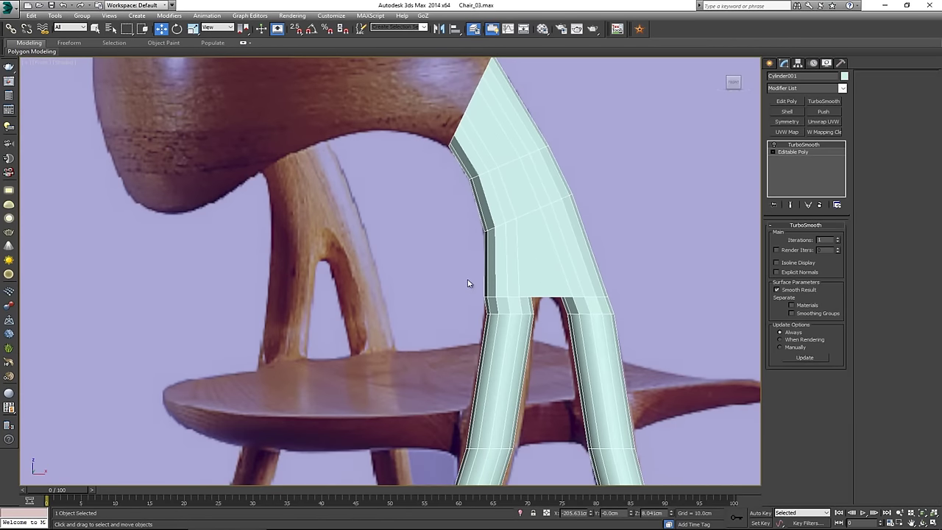
{"action": "left_click", "coordinate": [822, 206]}
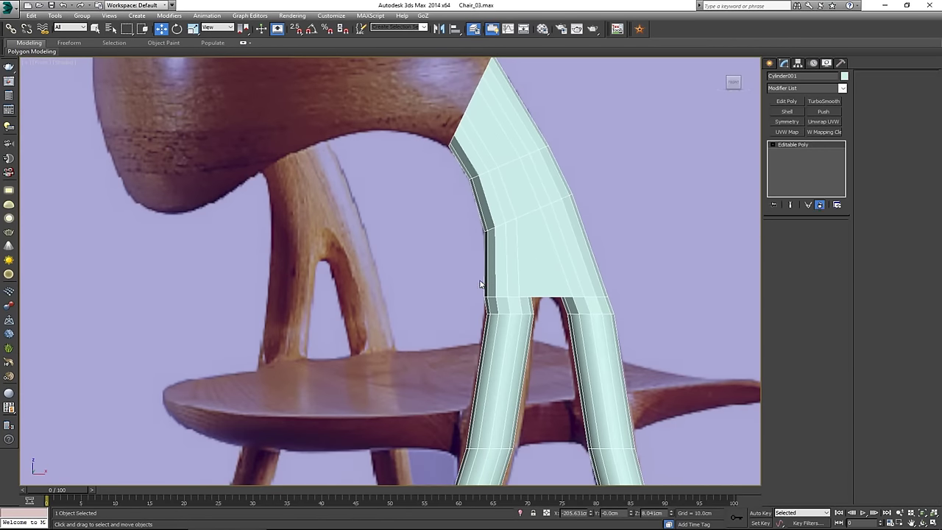
- Widen the top of the gap between the two legs by scaling its six middle vertices
{"action": "key", "text": "1"}
{"action": "left_click_drag", "start_coordinate": [469, 281], "coordinate": [546, 295]}
{"action": "key", "text": "F3"}
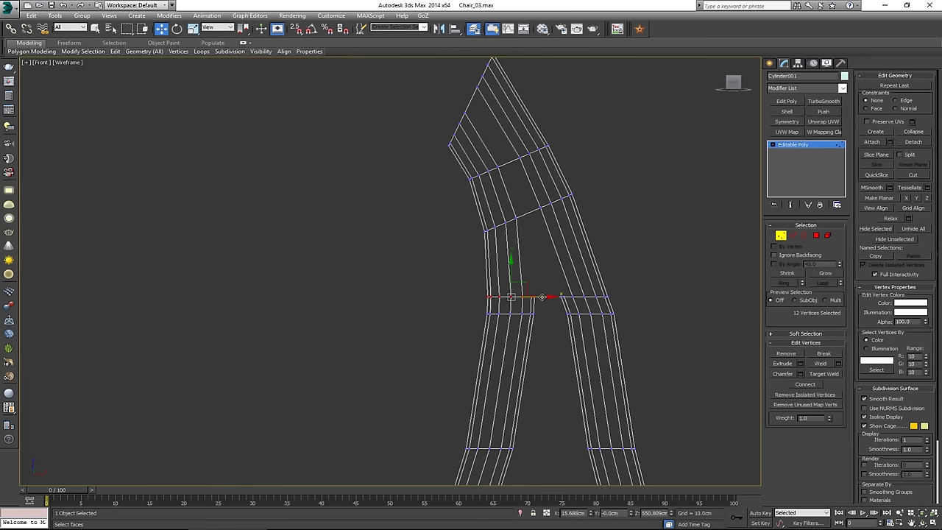
{"action": "left_click", "coordinate": [532, 293]}
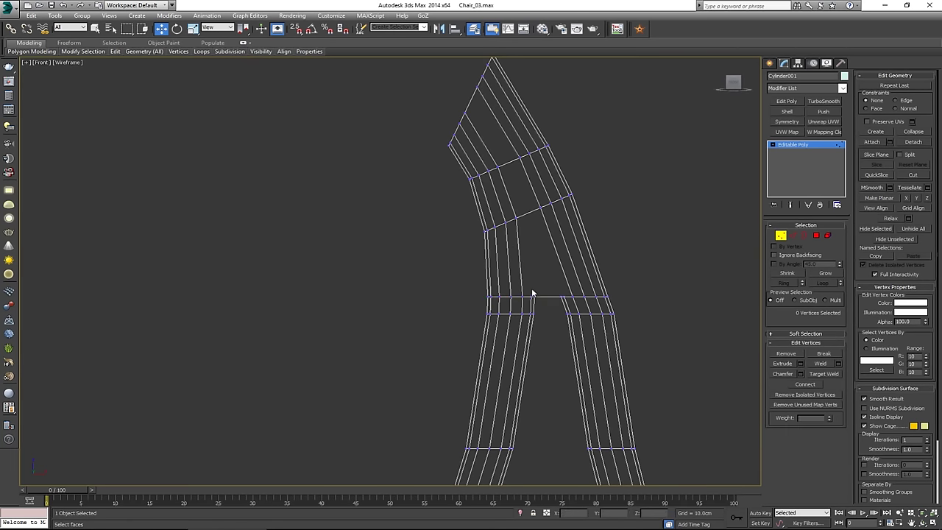
{"action": "left_click_drag", "start_coordinate": [553, 303], "coordinate": [569, 310]}
{"action": "key", "text": "F3"}
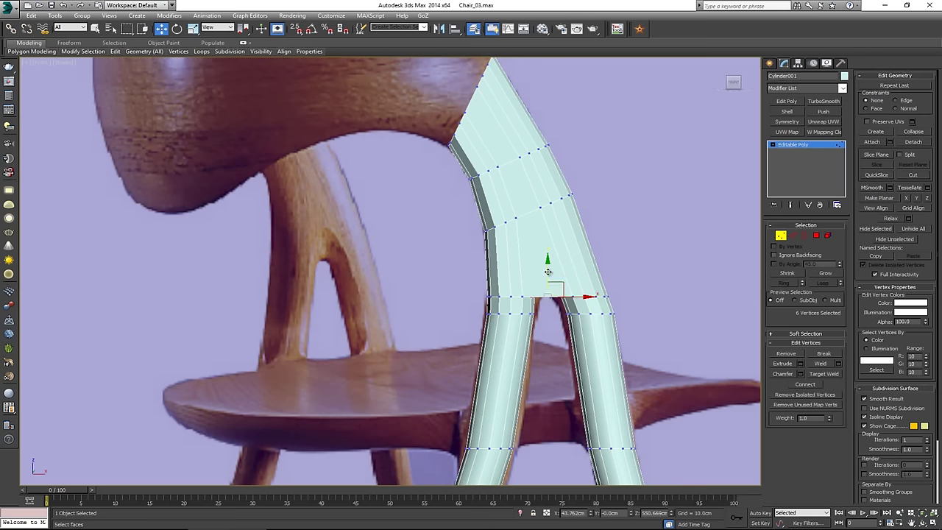
{"action": "key", "text": "r"}
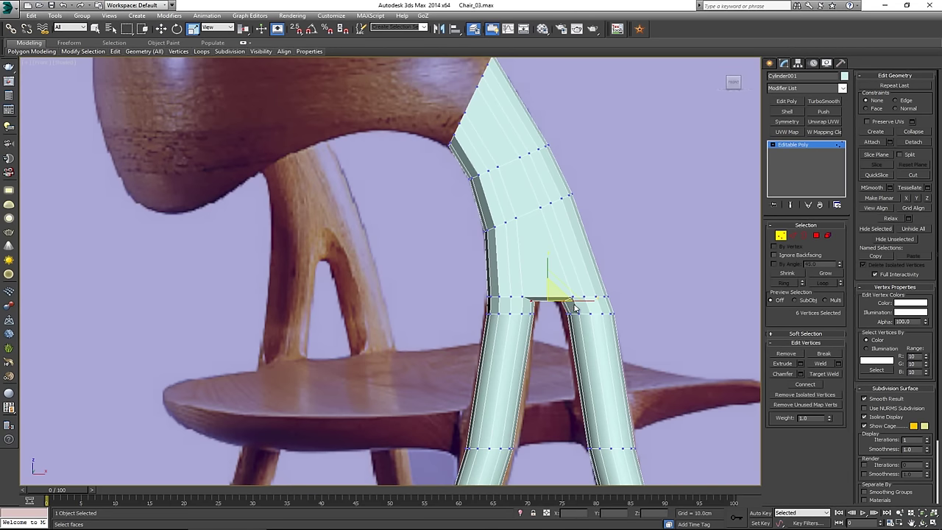
{"action": "left_click_drag", "start_coordinate": [579, 304], "coordinate": [572, 300]}
{"action": "left_click", "coordinate": [781, 235]}
{"action": "left_click", "coordinate": [680, 204]}
{"action": "scroll", "coordinate": [458, 225], "scroll_direction": "down", "scroll_amount": 5}
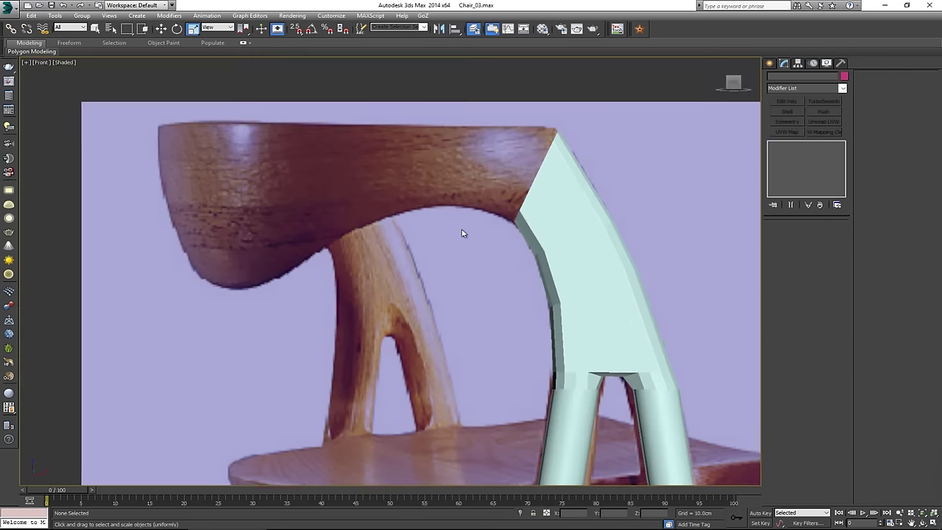
- Clear the smoothing groups on all polygons of the leg object and auto-smooth them with a 45 threshold
{"action": "left_click", "coordinate": [545, 233]}
{"action": "key", "text": "4"}
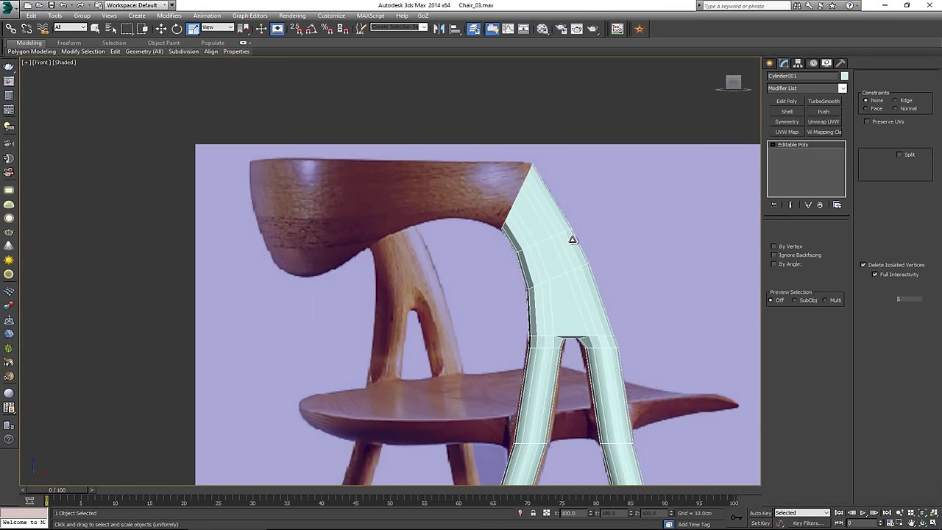
{"action": "key", "text": "ctrl+a"}
{"action": "left_click", "coordinate": [925, 395]}
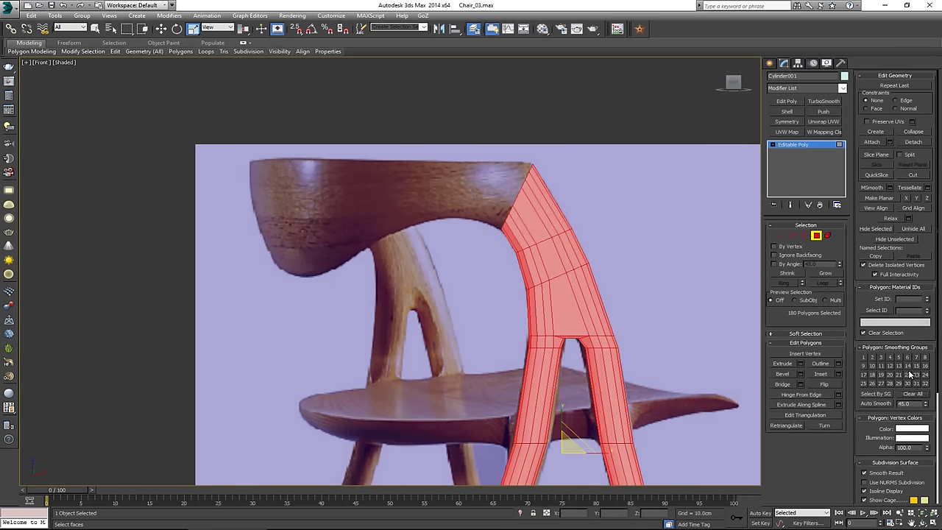
{"action": "left_click", "coordinate": [875, 403]}
{"action": "left_click", "coordinate": [816, 235]}
{"action": "left_click", "coordinate": [709, 248]}
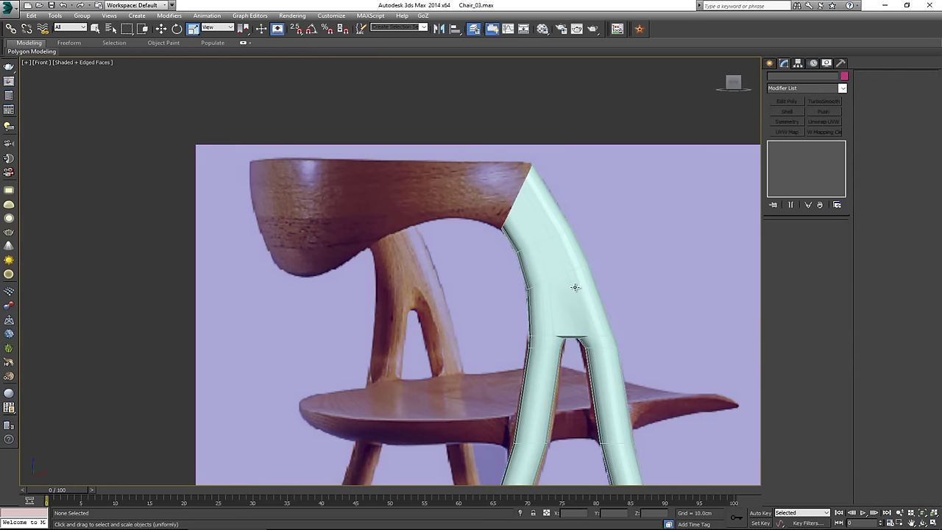
- Examine the smoothed legs against the reference chair in the Front view and as a whole in Perspective
{"action": "scroll", "coordinate": [526, 270], "scroll_direction": "down", "scroll_amount": 3}
{"action": "scroll", "coordinate": [533, 275], "scroll_direction": "up", "scroll_amount": 6}
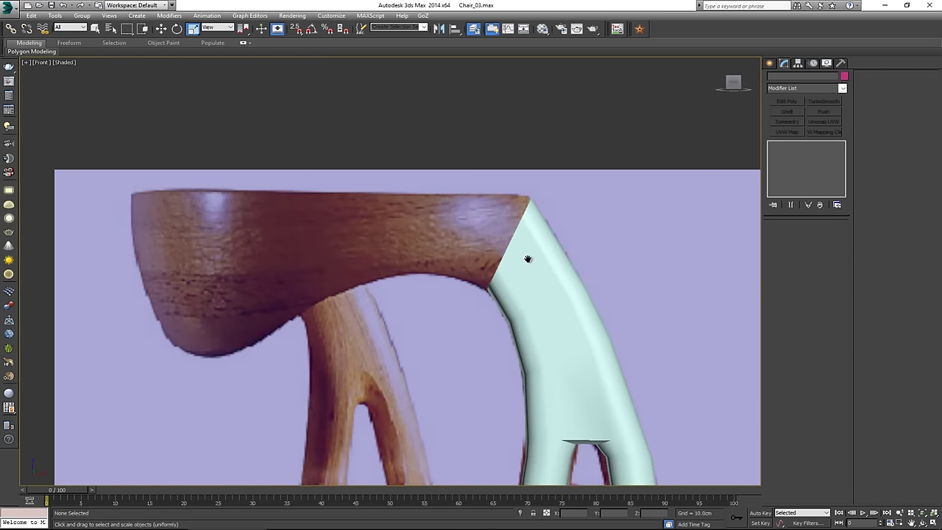
{"action": "middle_click_drag", "start_coordinate": [528, 256], "coordinate": [547, 271]}
{"action": "left_click", "coordinate": [547, 271]}
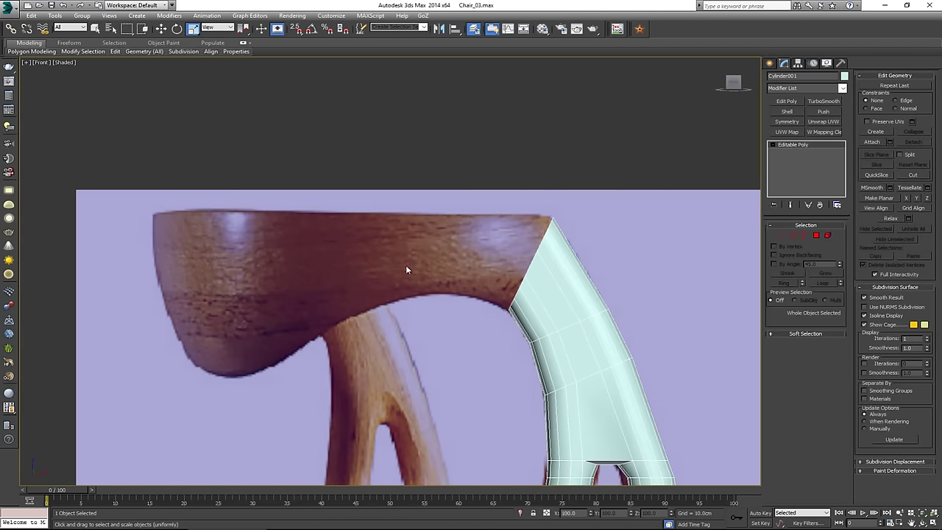
{"action": "scroll", "coordinate": [410, 229], "scroll_direction": "down", "scroll_amount": 4}
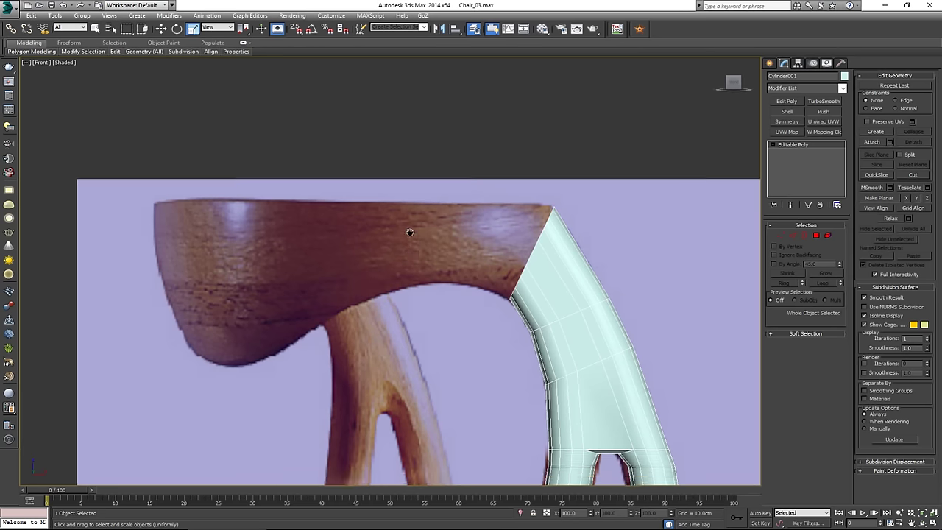
{"action": "scroll", "coordinate": [412, 223], "scroll_direction": "up", "scroll_amount": 2}
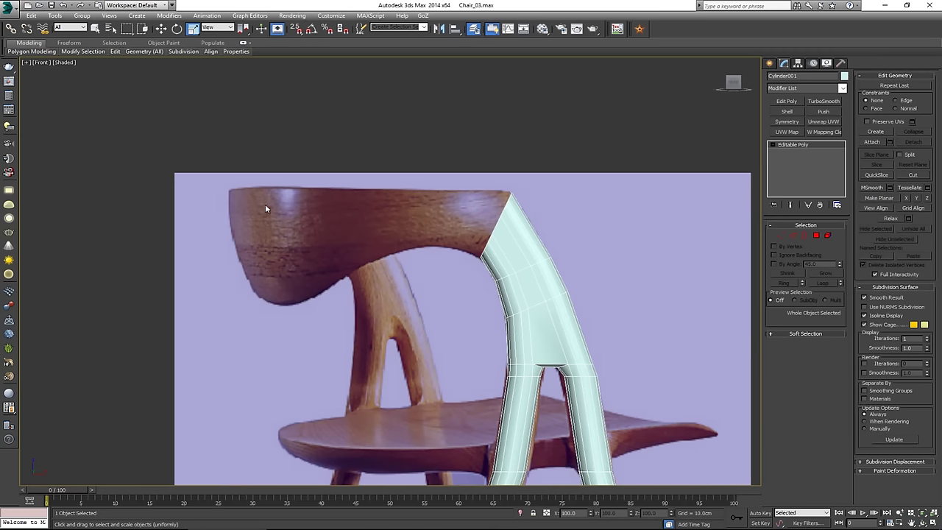
{"action": "scroll", "coordinate": [359, 218], "scroll_direction": "down", "scroll_amount": 2}
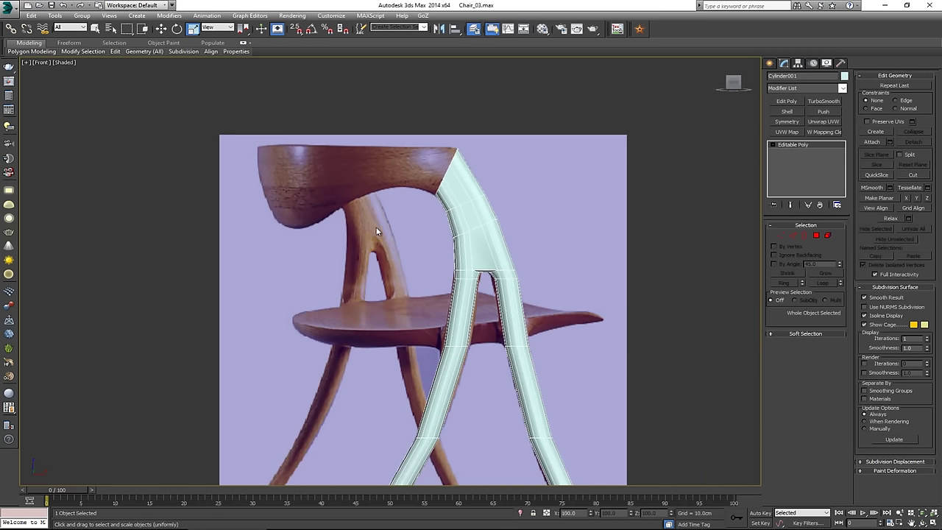
{"action": "key", "text": "alt+w"}
{"action": "middle_click", "coordinate": [612, 320]}
{"action": "key", "text": "alt+w"}
{"action": "middle_click_drag", "start_coordinate": [601, 320], "coordinate": [429, 267], "text": "alt"}
{"action": "scroll", "coordinate": [371, 250], "scroll_direction": "down", "scroll_amount": 7}
{"action": "key", "text": "w"}
{"action": "left_click", "coordinate": [432, 265]}
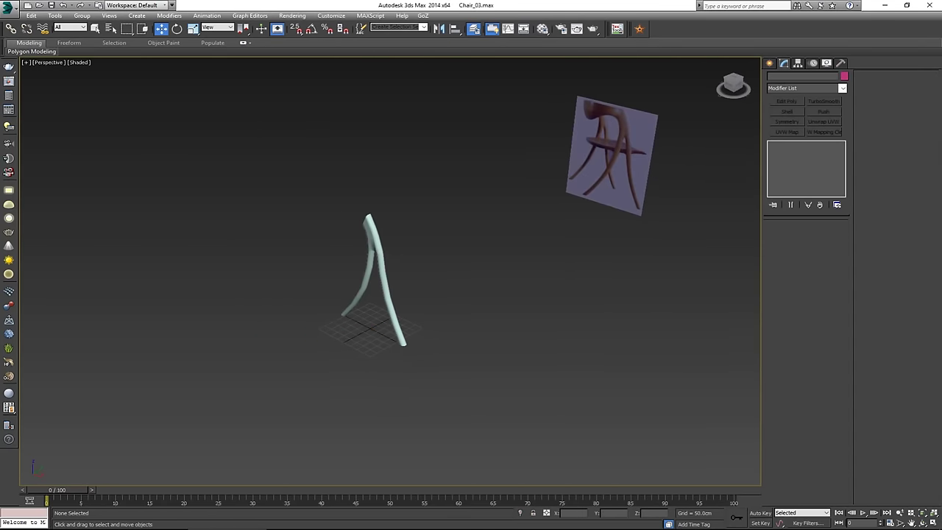
- Switch to the browser, look up the Brookhaven Chair's dimensions in centimetres on the 1stdibs page, and return to 3ds Max
{"action": "left_click_drag", "start_coordinate": [0, 29], "coordinate": [569, 32]}
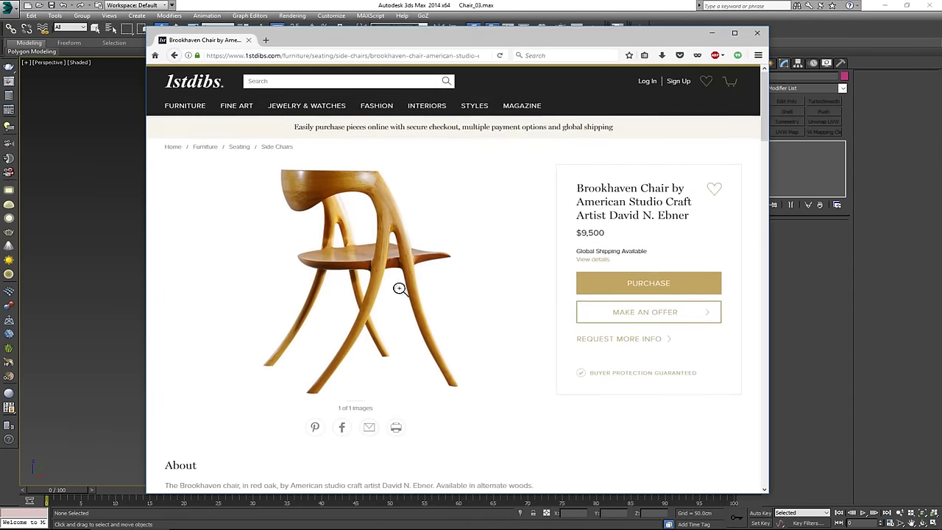
{"action": "scroll", "coordinate": [399, 287], "scroll_direction": "down", "scroll_amount": 5}
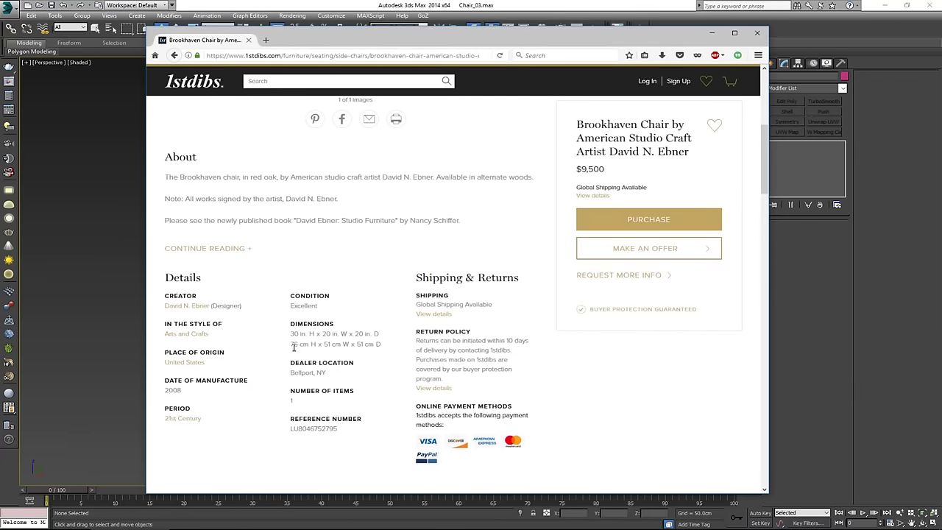
{"action": "left_click_drag", "start_coordinate": [292, 346], "coordinate": [376, 351]}
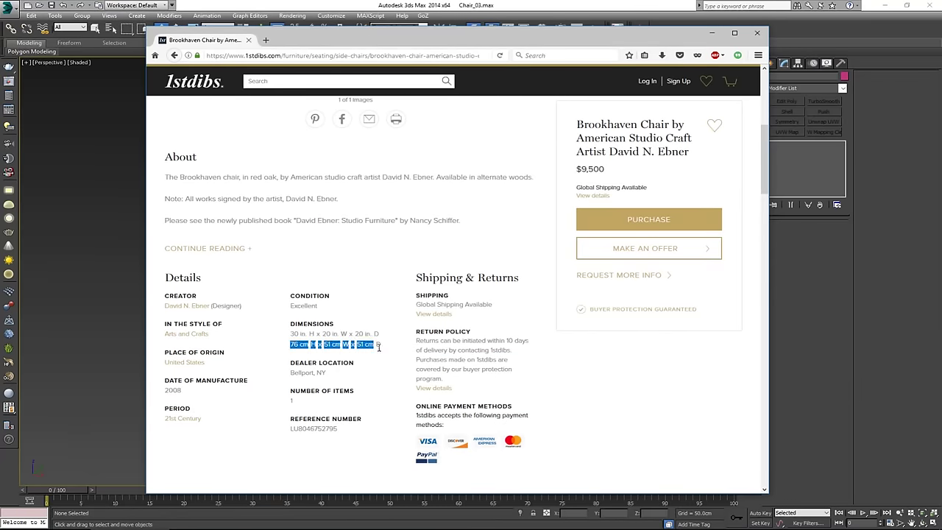
{"action": "left_click", "coordinate": [380, 337]}
{"action": "left_click_drag", "start_coordinate": [582, 35], "coordinate": [0, 36]}
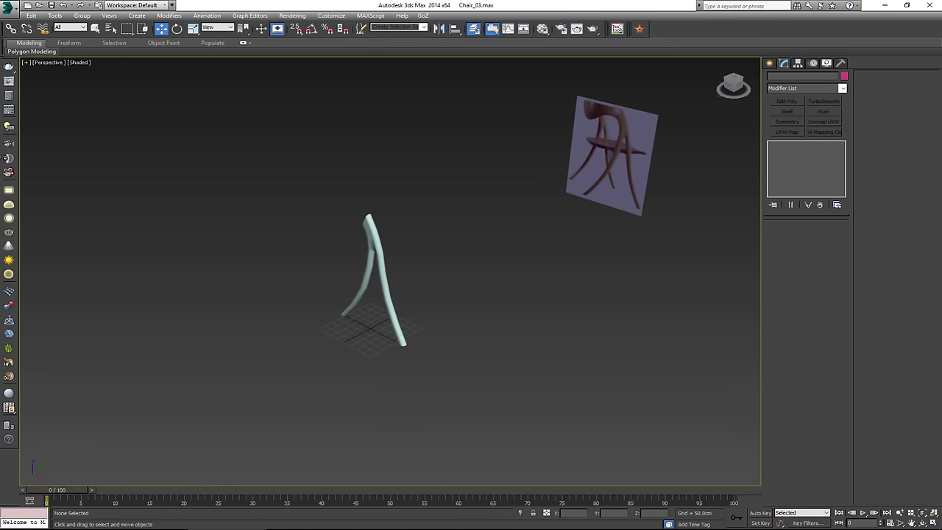
- Show the hidden transparent box that represents the chair's overall dimensions
{"action": "middle_click_drag", "start_coordinate": [475, 189], "coordinate": [473, 203]}
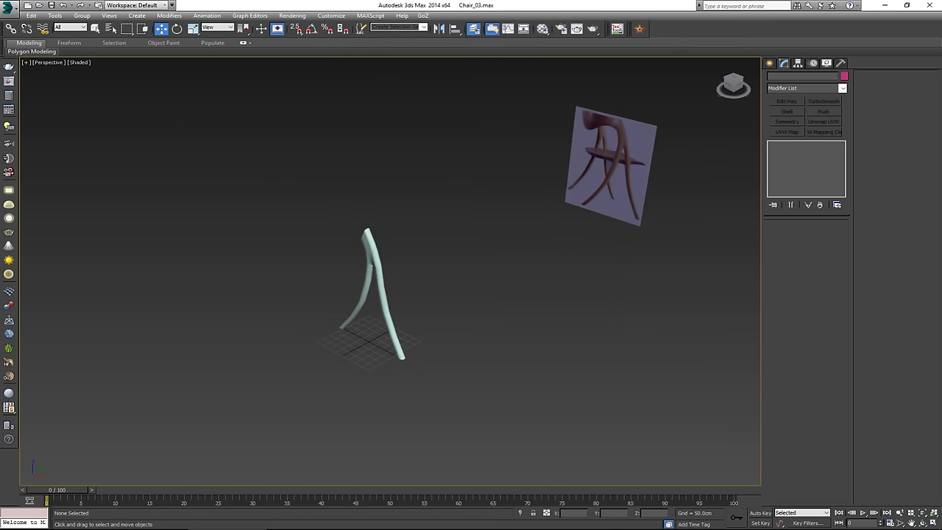
{"action": "key", "text": "ctrl+z"}
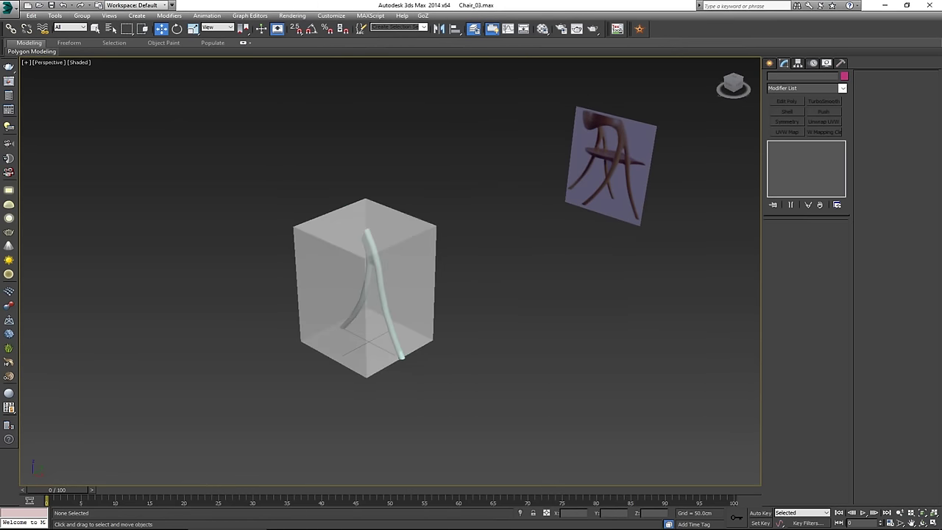
{"action": "middle_click_drag", "start_coordinate": [406, 223], "coordinate": [449, 242], "text": "alt"}
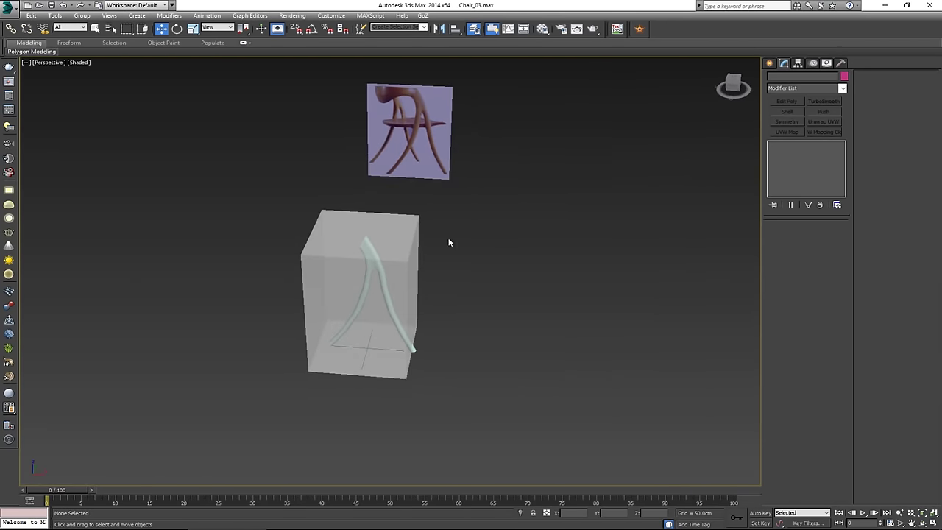
- Move the leg object along Y against the near side of the transparent box, to about -234 cm
{"action": "left_click", "coordinate": [414, 353]}
{"action": "middle_click_drag", "start_coordinate": [414, 353], "coordinate": [375, 323], "text": "alt"}
{"action": "left_click_drag", "start_coordinate": [388, 312], "coordinate": [348, 317]}
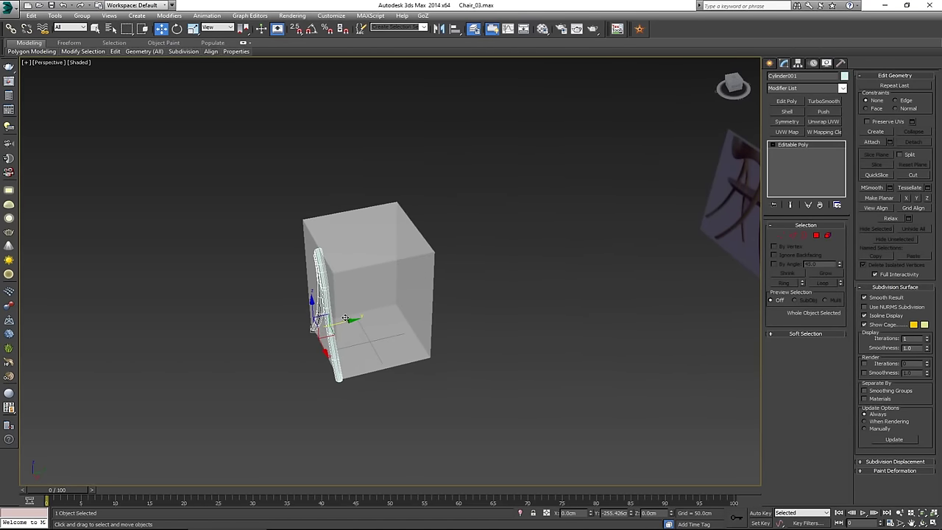
{"action": "middle_click_drag", "start_coordinate": [349, 318], "coordinate": [385, 315], "text": "alt"}
- Move the transparent box along X to about 20 cm so it encloses both leg ends
{"action": "left_click", "coordinate": [384, 313]}
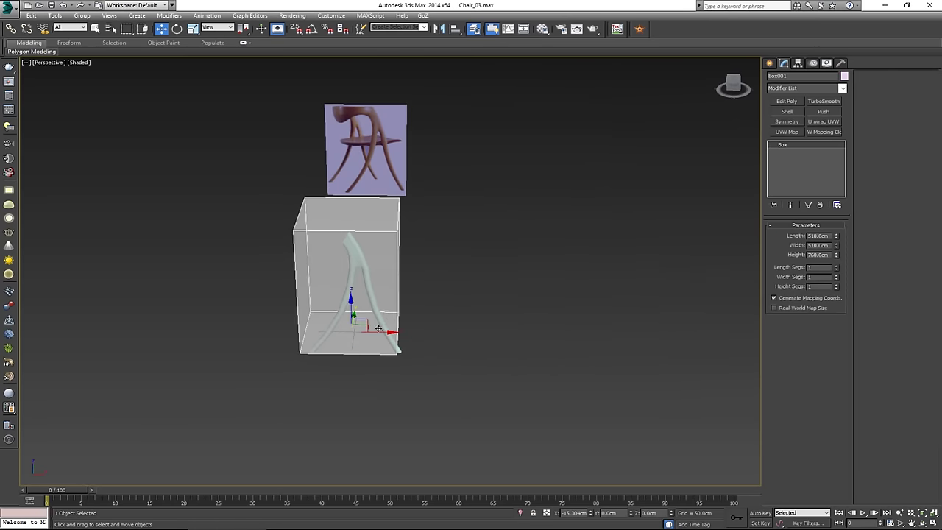
{"action": "left_click_drag", "start_coordinate": [381, 332], "coordinate": [384, 333]}
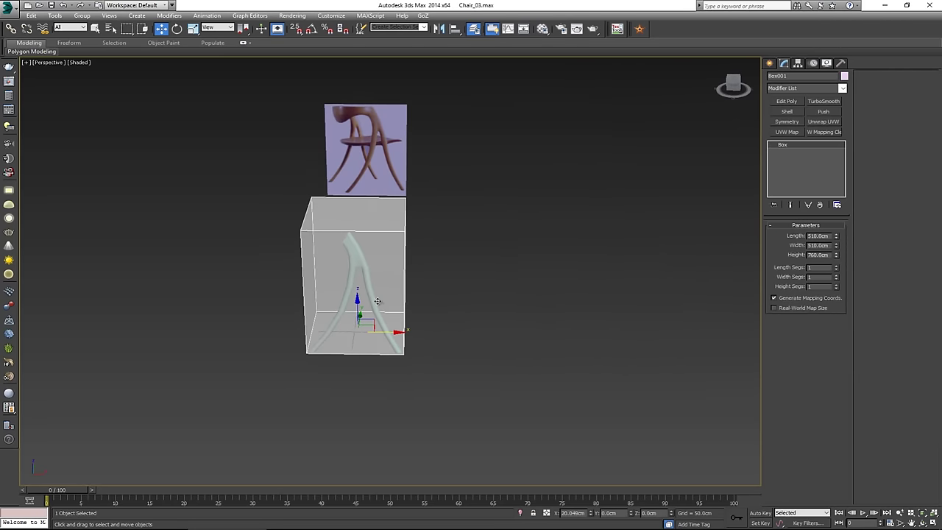
{"action": "middle_click_drag", "start_coordinate": [377, 301], "coordinate": [315, 301], "text": "alt"}
- Clone the leg object in the Top view along Y to the opposite side of the box, at about 233 cm
{"action": "left_click", "coordinate": [313, 324]}
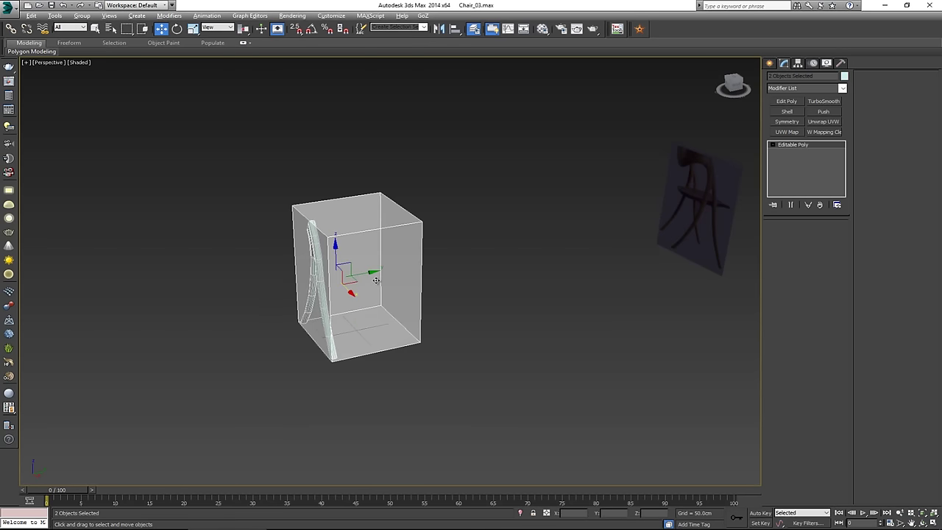
{"action": "middle_click_drag", "start_coordinate": [379, 286], "coordinate": [351, 285], "text": "alt"}
{"action": "key", "text": "alt+w"}
{"action": "middle_click", "coordinate": [272, 181]}
{"action": "key", "text": "z"}
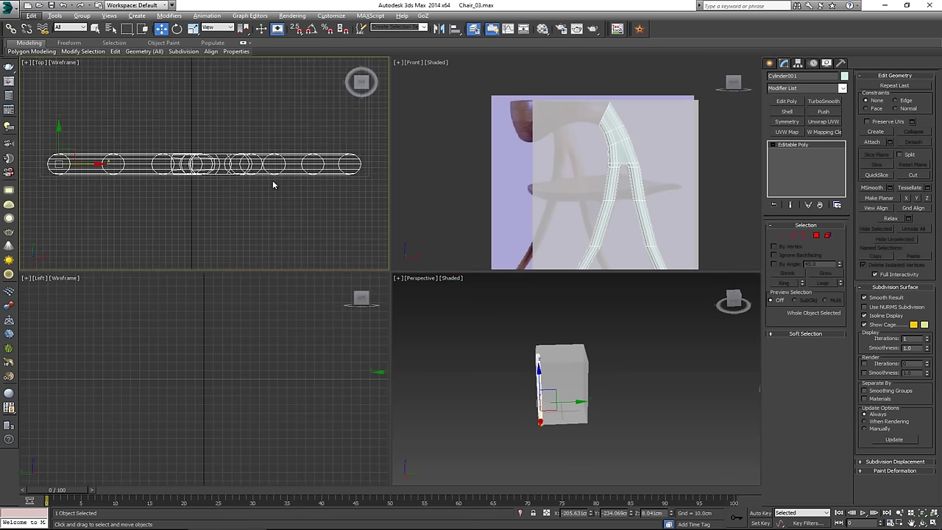
{"action": "key", "text": "alt+w"}
{"action": "scroll", "coordinate": [282, 234], "scroll_direction": "down", "scroll_amount": 3}
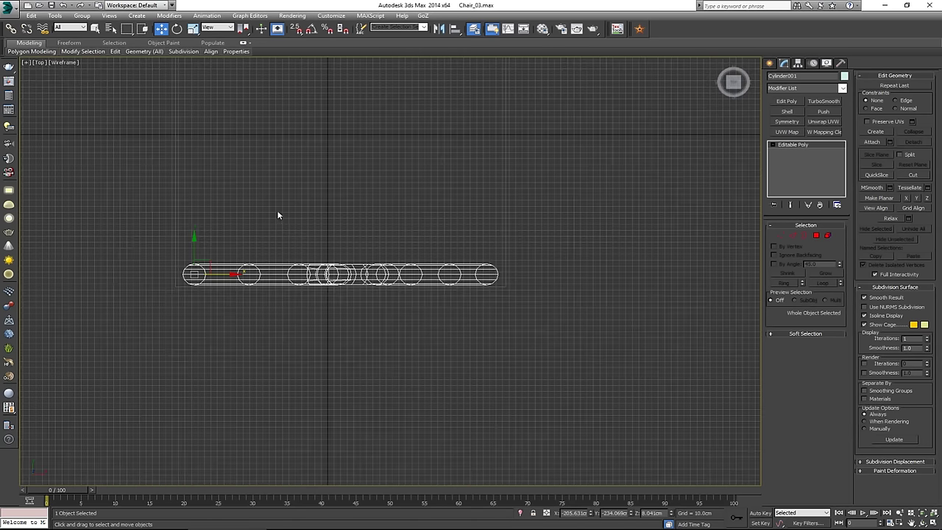
{"action": "middle_click_drag", "start_coordinate": [278, 212], "coordinate": [302, 288]}
{"action": "key", "text": "g"}
{"action": "scroll", "coordinate": [301, 288], "scroll_direction": "down", "scroll_amount": 2}
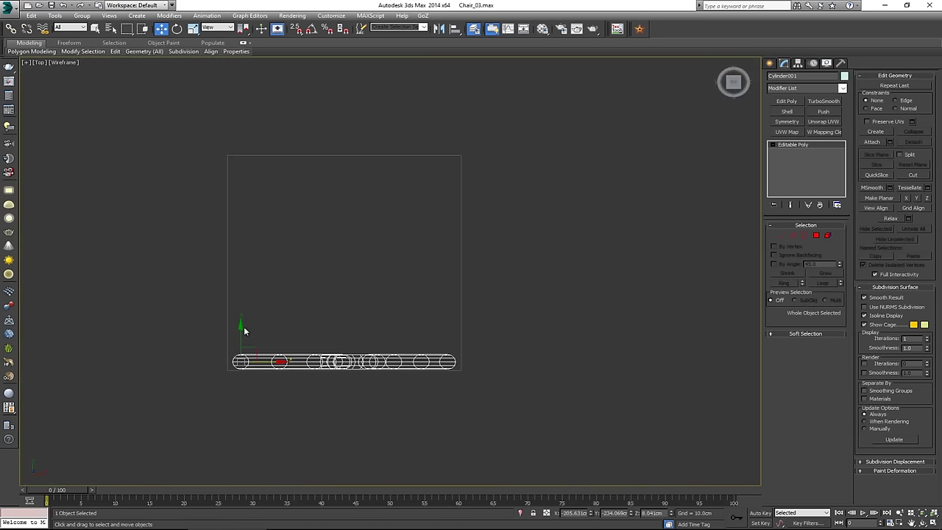
{"action": "mouse_move", "coordinate": [241, 330]}
{"action": "left_mouse_down", "text": "shift"}
{"action": "mouse_move", "coordinate": [241, 177]}
{"action": "mouse_move", "coordinate": [256, 135]}
{"action": "left_mouse_up", "text": "shift"}
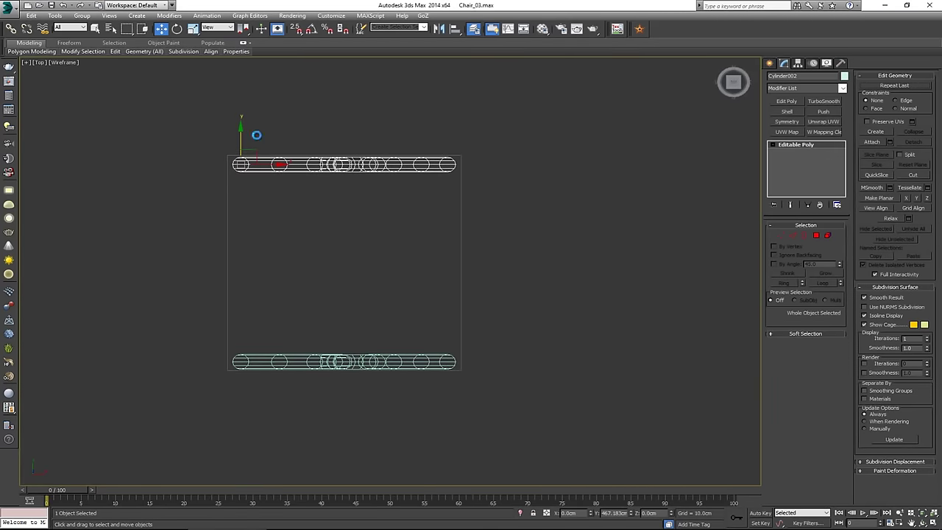
{"action": "left_click", "coordinate": [471, 305]}
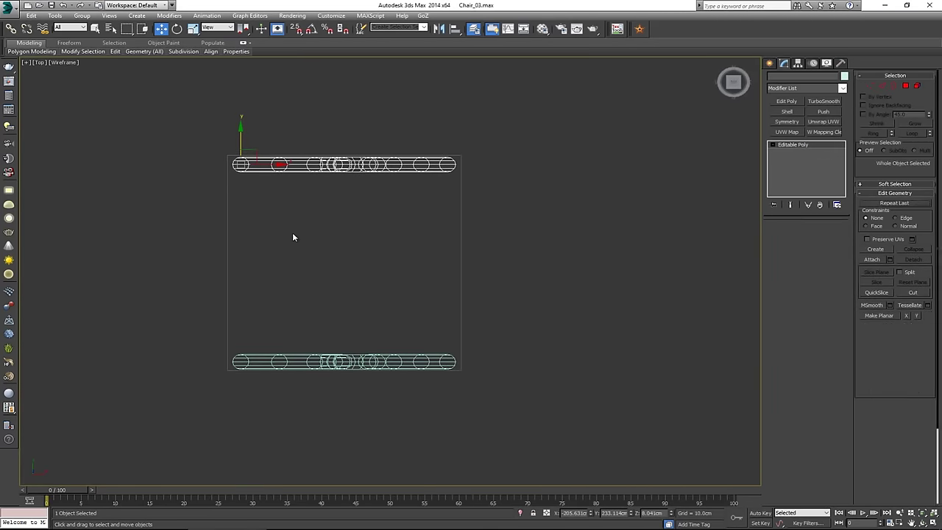
- Examine both leg pairs inside the transparent box against the reference chair in the Perspective view
{"action": "key", "text": "alt+w"}
{"action": "right_click", "coordinate": [596, 320]}
{"action": "key", "text": "alt+w"}
{"action": "middle_click_drag", "start_coordinate": [576, 327], "coordinate": [464, 315], "text": "alt"}
{"action": "left_click", "coordinate": [509, 209]}
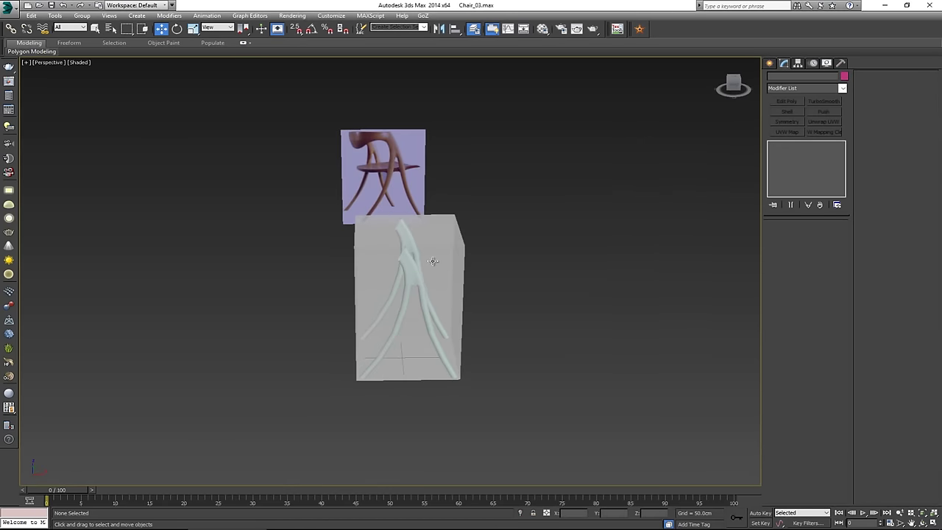
{"action": "scroll", "coordinate": [431, 262], "scroll_direction": "up", "scroll_amount": 3}
{"action": "scroll", "coordinate": [394, 281], "scroll_direction": "down", "scroll_amount": 1}
{"action": "mouse_move", "coordinate": [394, 281]}
{"action": "middle_mouse_down"}
{"action": "mouse_move", "coordinate": [401, 309]}
{"action": "mouse_move", "coordinate": [478, 282]}
{"action": "mouse_move", "coordinate": [395, 297]}
{"action": "middle_mouse_up"}
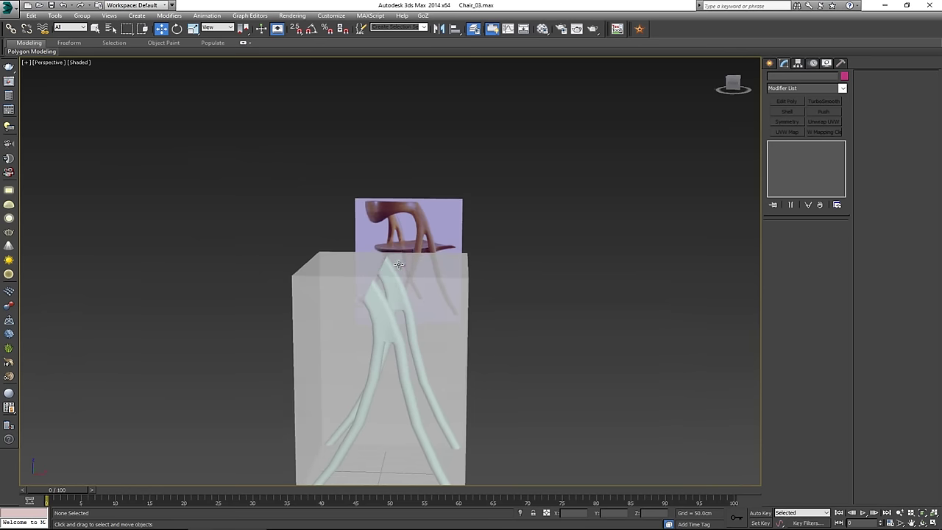
- Hide Layer001, which contains the transparent box
{"action": "left_click", "coordinate": [431, 304]}
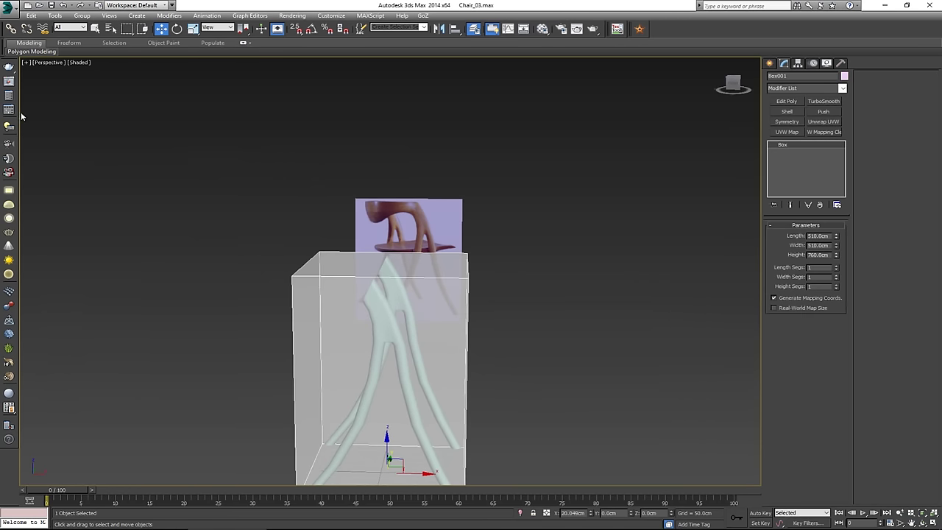
{"action": "left_click_drag", "start_coordinate": [0, 103], "coordinate": [257, 99]}
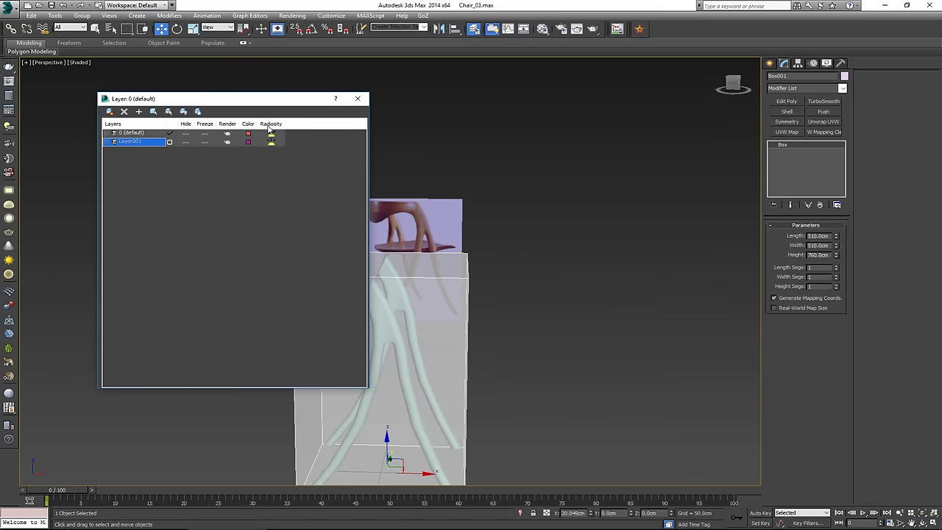
{"action": "left_click", "coordinate": [187, 142]}
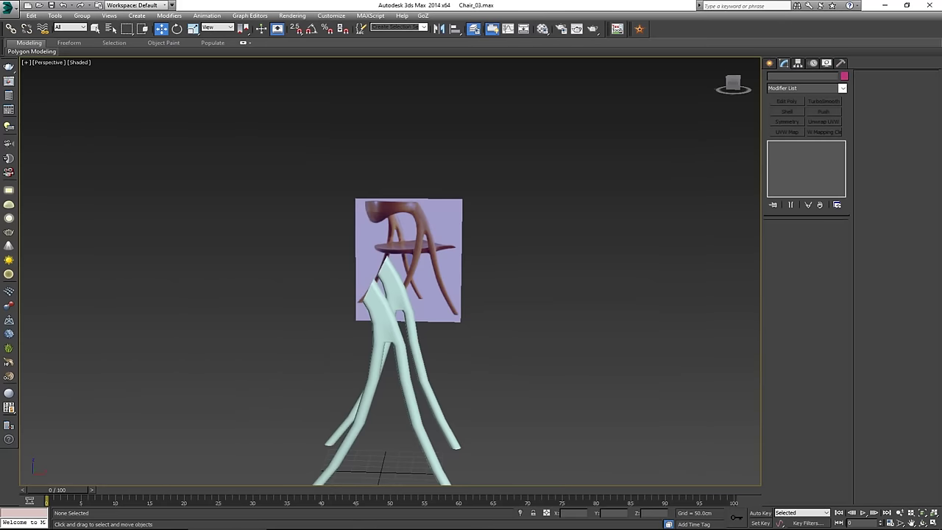
- Extend the near leg's open top border along X toward the backrest in the Front view, to about X -64 cm
{"action": "middle_click_drag", "start_coordinate": [292, 279], "coordinate": [361, 242], "text": "alt"}
{"action": "key", "text": "alt+w"}
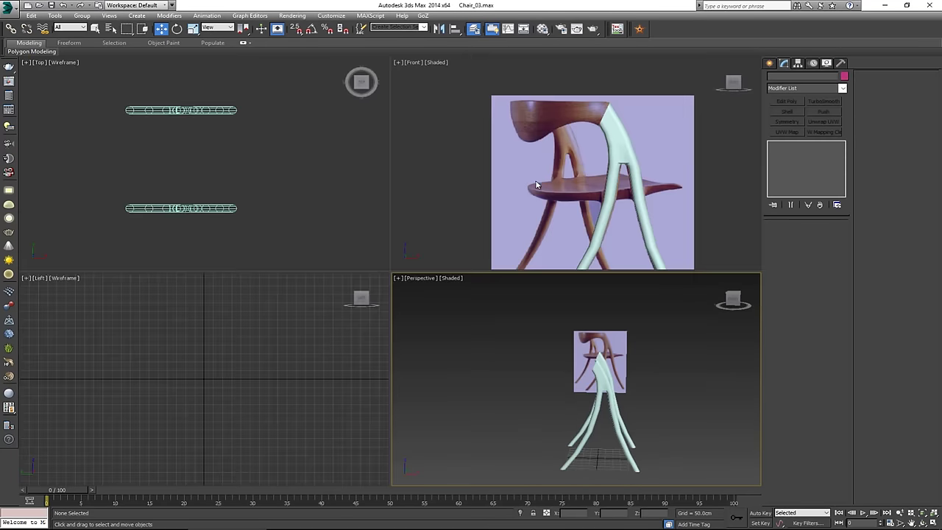
{"action": "middle_click_drag", "start_coordinate": [537, 179], "coordinate": [538, 158]}
{"action": "key", "text": "alt+w"}
{"action": "left_click", "coordinate": [459, 164]}
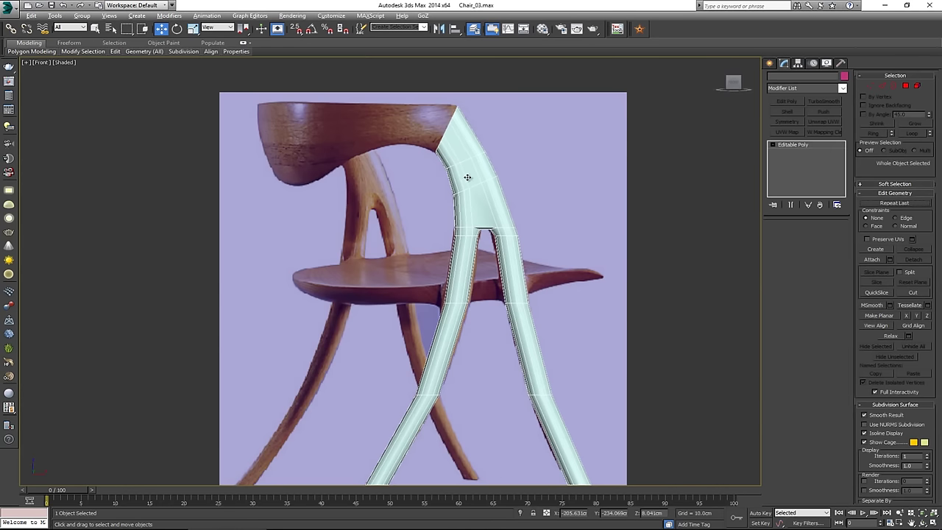
{"action": "scroll", "coordinate": [488, 223], "scroll_direction": "up", "scroll_amount": 4}
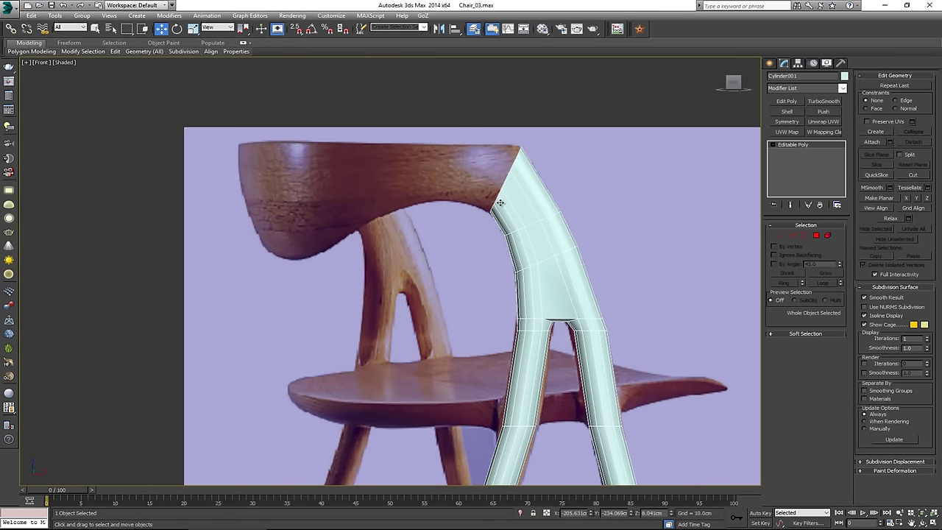
{"action": "key", "text": "3"}
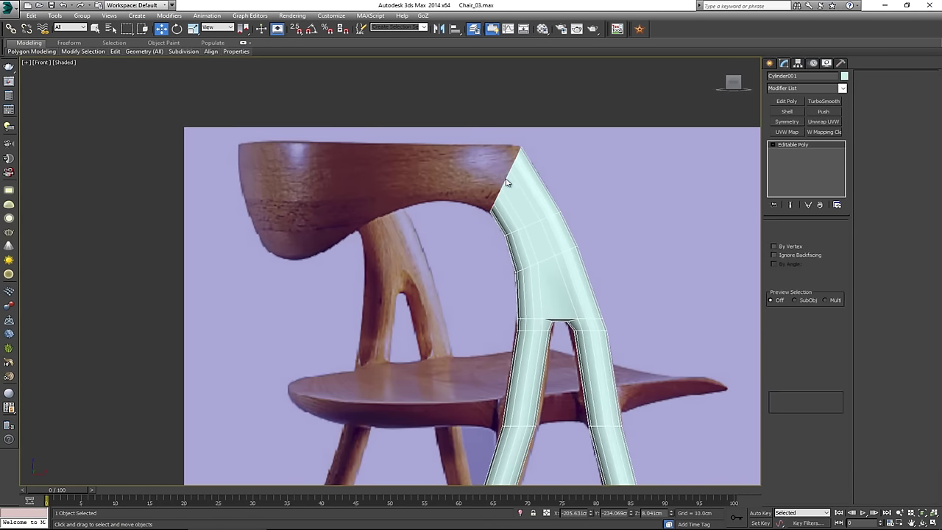
{"action": "left_click", "coordinate": [502, 177]}
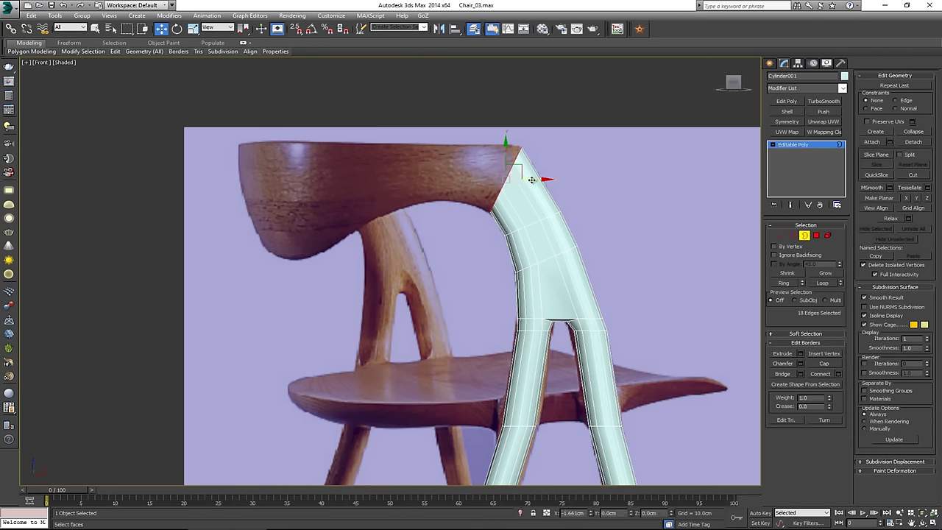
{"action": "left_click_drag", "start_coordinate": [535, 180], "coordinate": [496, 179], "text": "shift"}
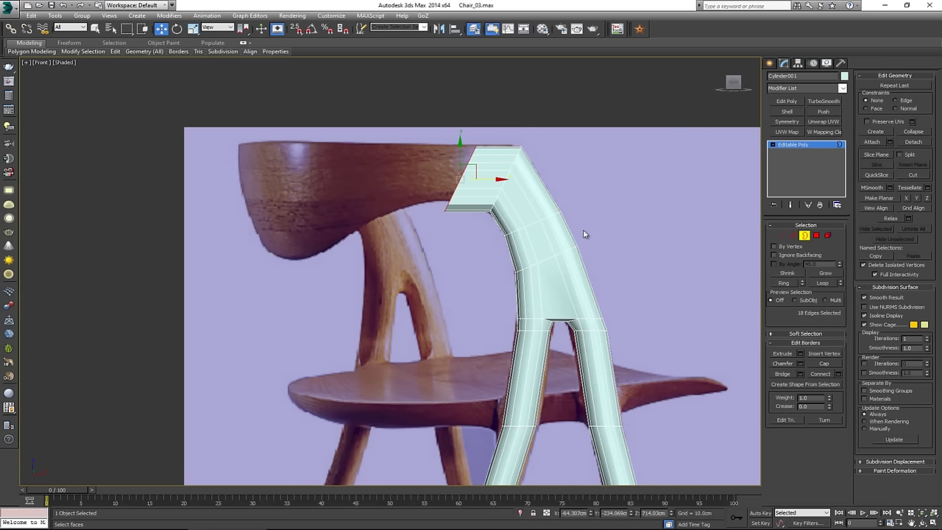
- Detach the polygons of the new extension from the leg as a separate object named Back
{"action": "left_click", "coordinate": [816, 235]}
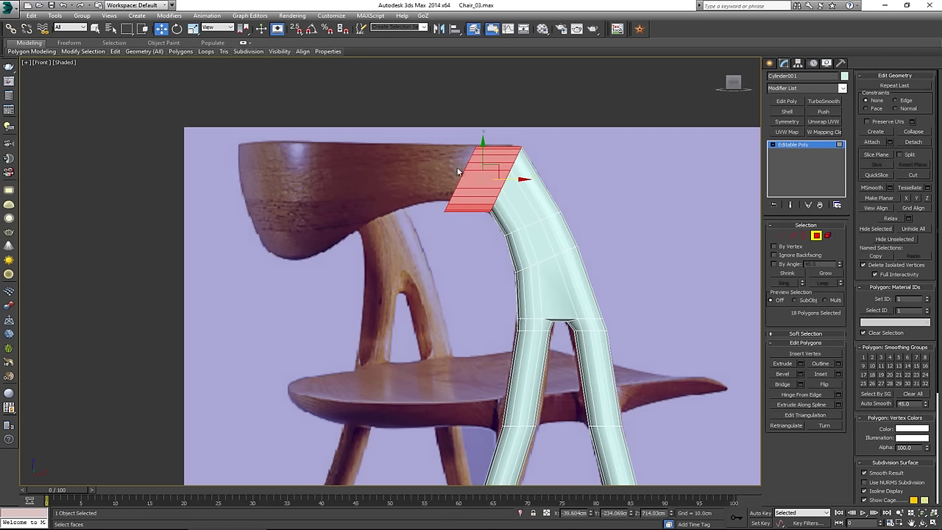
{"action": "left_click", "coordinate": [916, 142]}
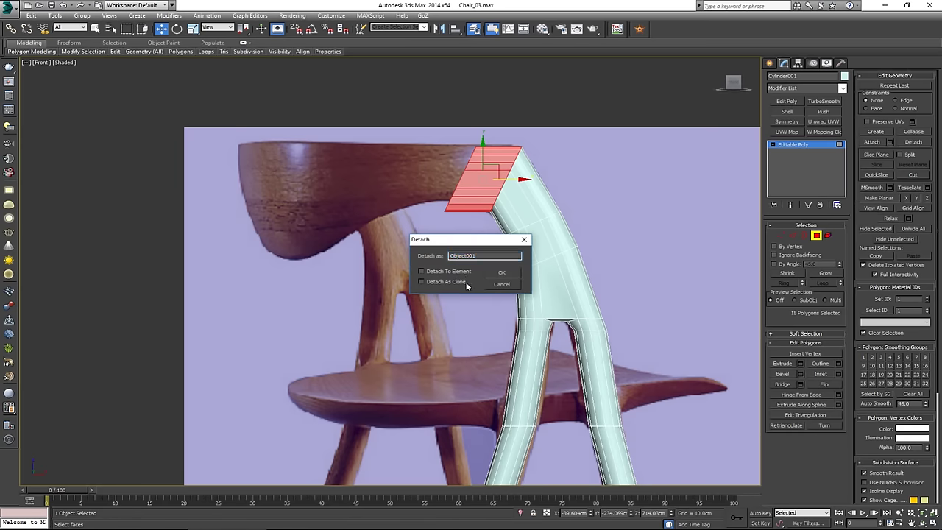
{"action": "left_click_drag", "start_coordinate": [487, 256], "coordinate": [451, 255]}
{"action": "type", "text": "Back"}
{"action": "left_click", "coordinate": [503, 274]}
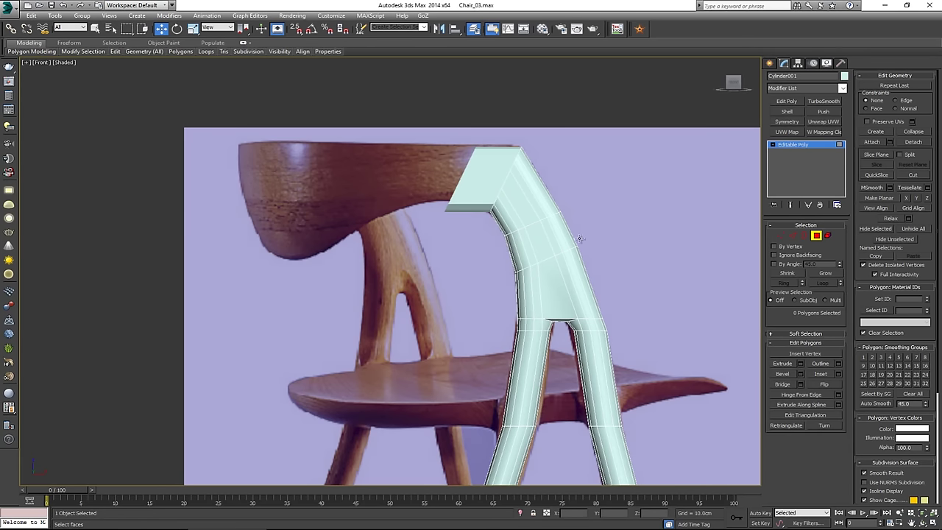
- Rotate the free end border of the Back object with angle snap until it stands vertical in the Front view
{"action": "left_click", "coordinate": [818, 236]}
{"action": "left_click", "coordinate": [478, 180]}
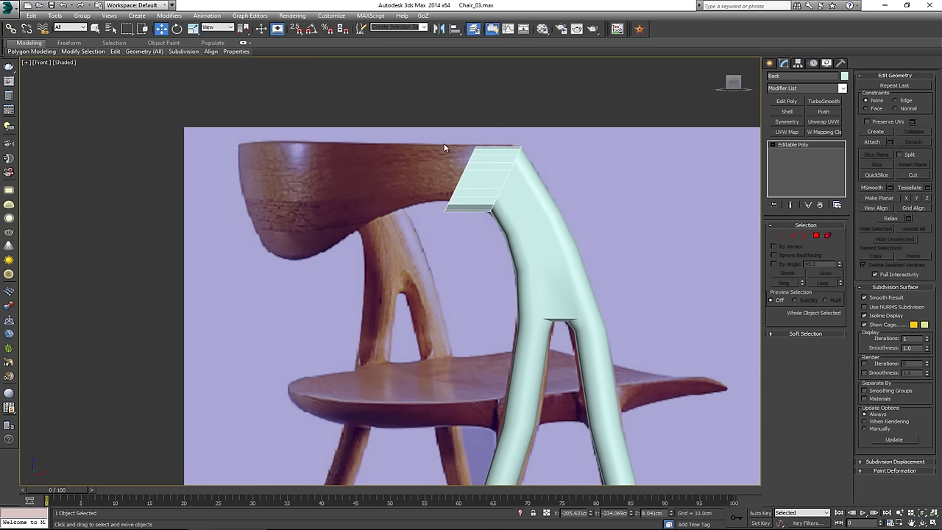
{"action": "key", "text": "3"}
{"action": "left_click", "coordinate": [460, 179]}
{"action": "key", "text": "e"}
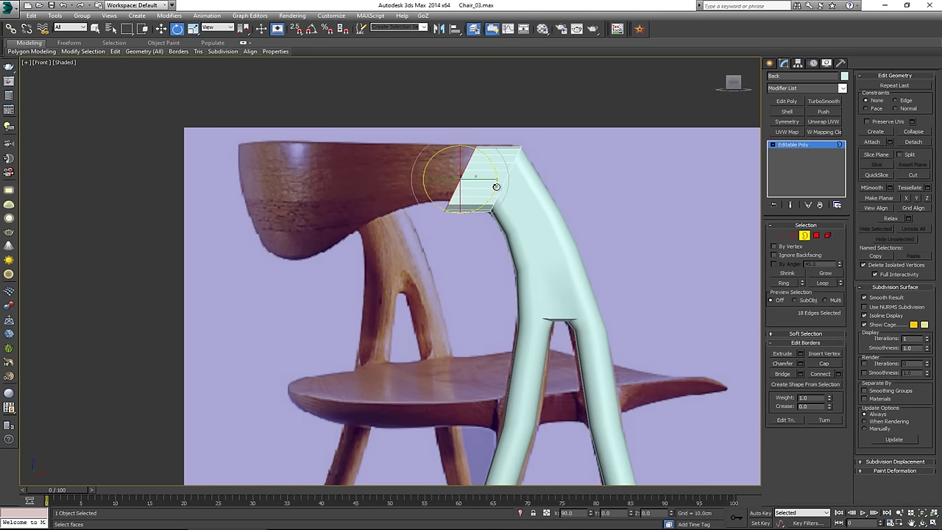
{"action": "key", "text": "a"}
{"action": "left_click_drag", "start_coordinate": [493, 198], "coordinate": [497, 187]}
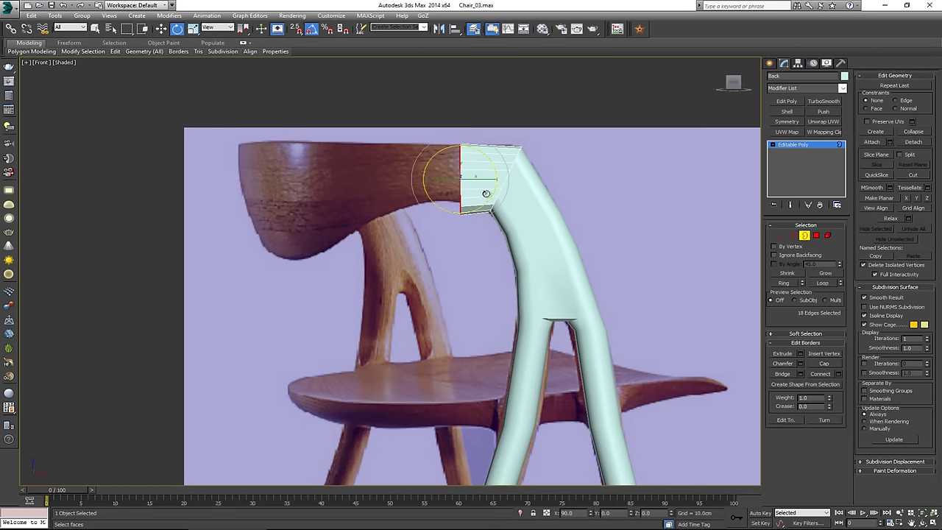
{"action": "right_click", "coordinate": [312, 29]}
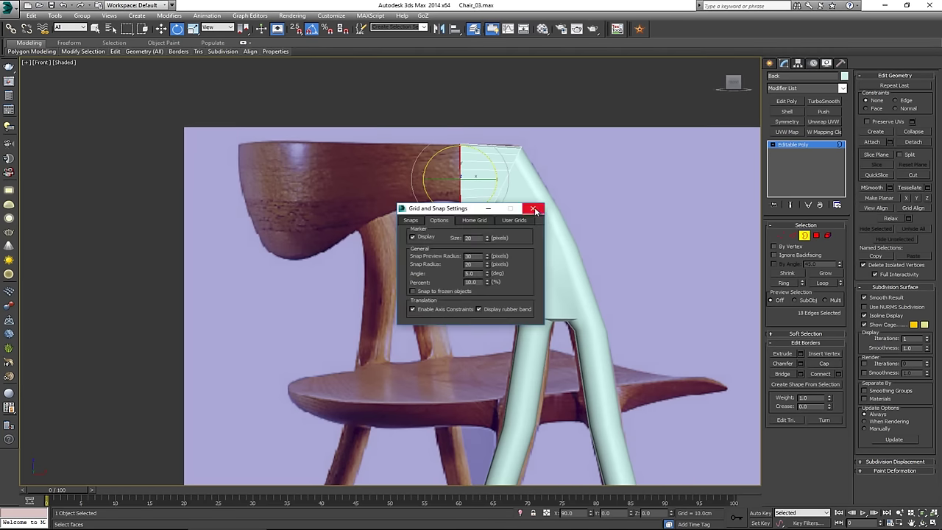
{"action": "left_click", "coordinate": [533, 208]}
{"action": "right_click", "coordinate": [177, 28]}
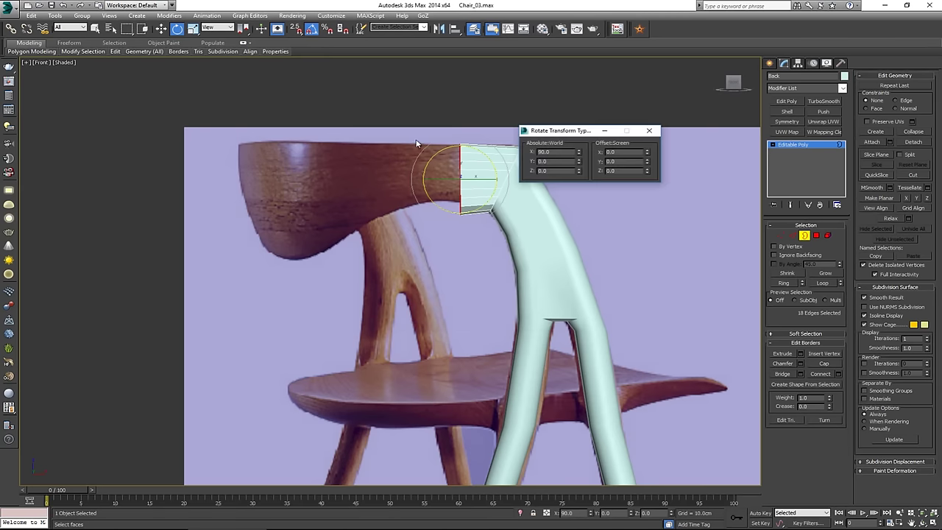
{"action": "right_click", "coordinate": [580, 153]}
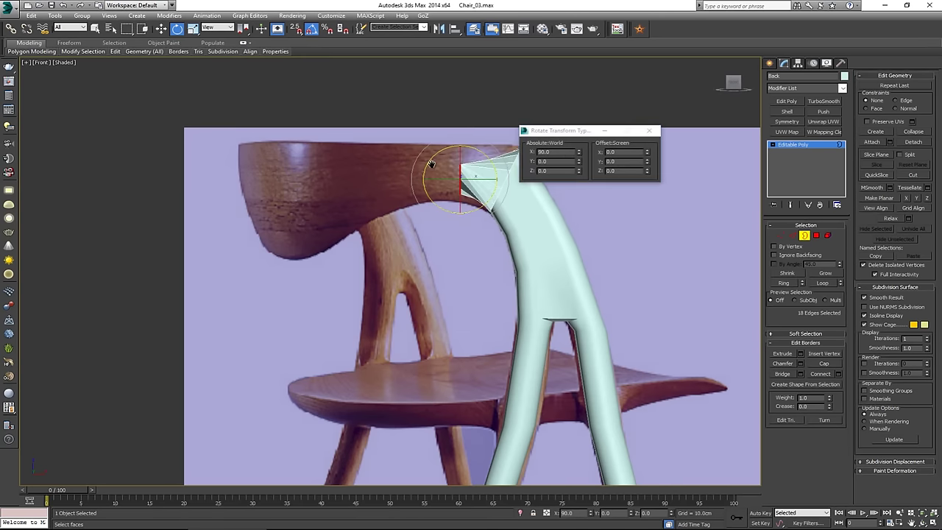
{"action": "middle_click_drag", "start_coordinate": [431, 159], "coordinate": [425, 169]}
{"action": "key", "text": "ctrl+z"}
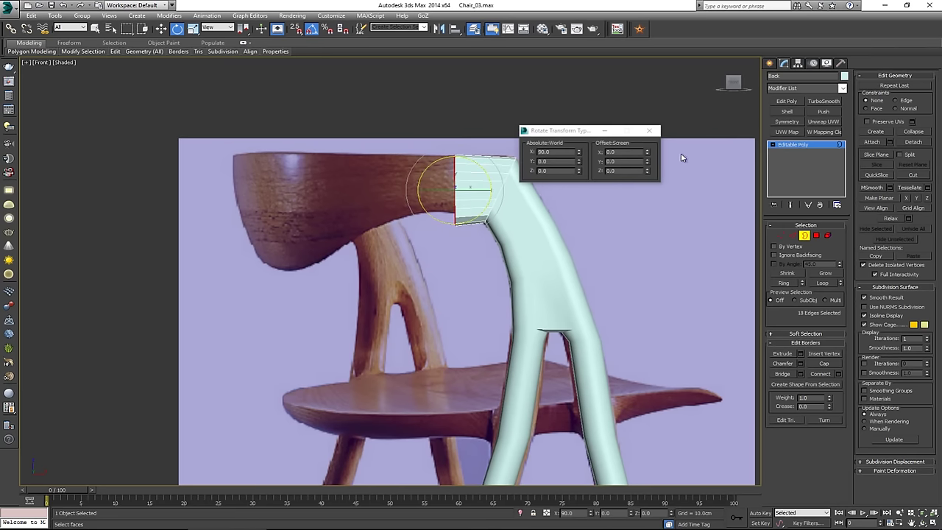
{"action": "left_click", "coordinate": [649, 130]}
- Remove the four middle lengthwise edges on each side of the Back piece together with their vertices
{"action": "scroll", "coordinate": [460, 184], "scroll_direction": "up", "scroll_amount": 5}
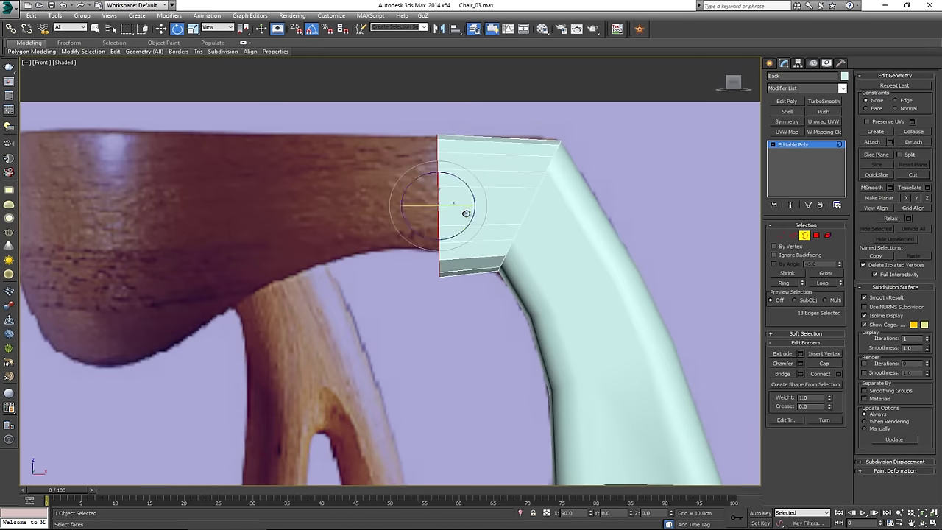
{"action": "key", "text": "1"}
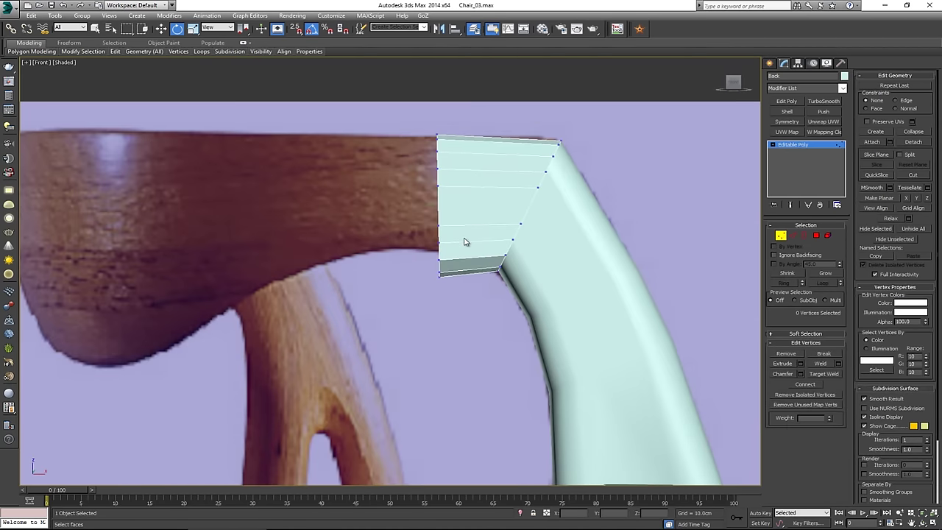
{"action": "key", "text": "alt+w"}
{"action": "key", "text": "alt+w"}
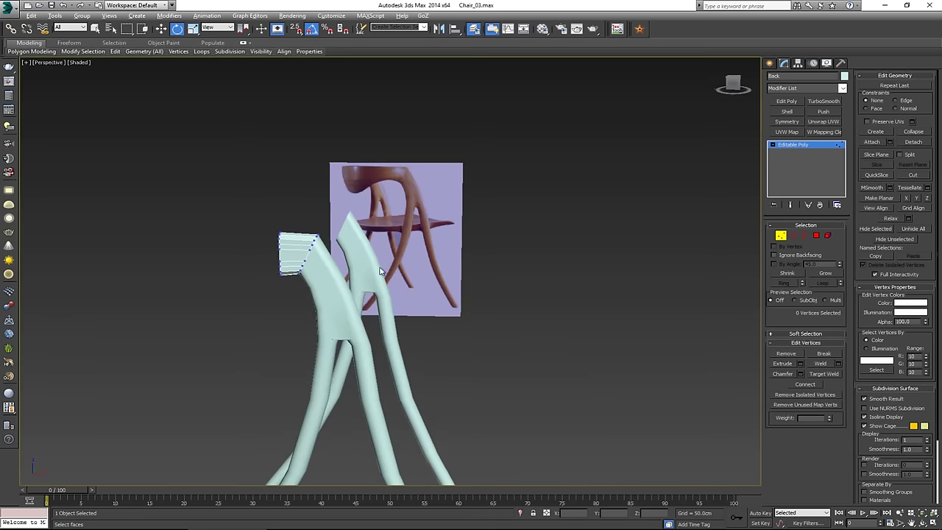
{"action": "scroll", "coordinate": [322, 248], "scroll_direction": "up", "scroll_amount": 5}
{"action": "scroll", "coordinate": [325, 250], "scroll_direction": "down", "scroll_amount": 3}
{"action": "key", "text": "z"}
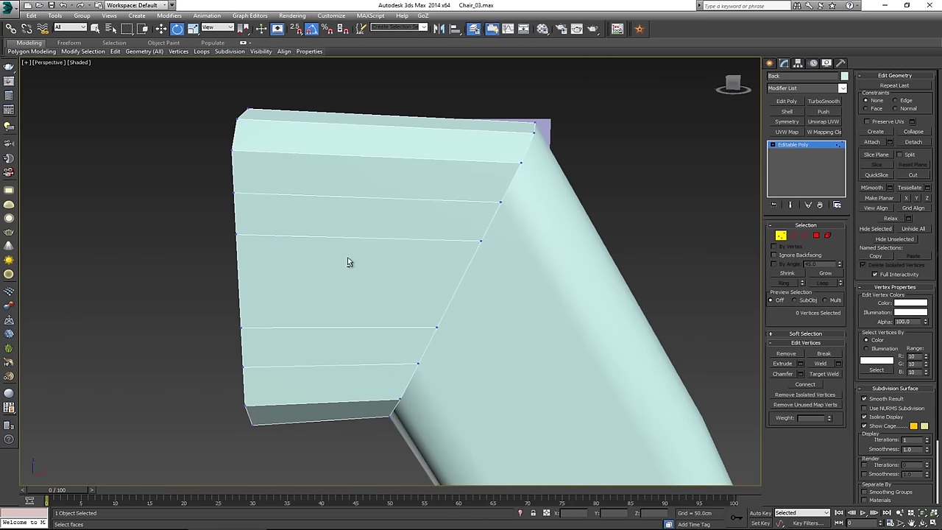
{"action": "middle_click_drag", "start_coordinate": [348, 257], "coordinate": [249, 275], "text": "alt"}
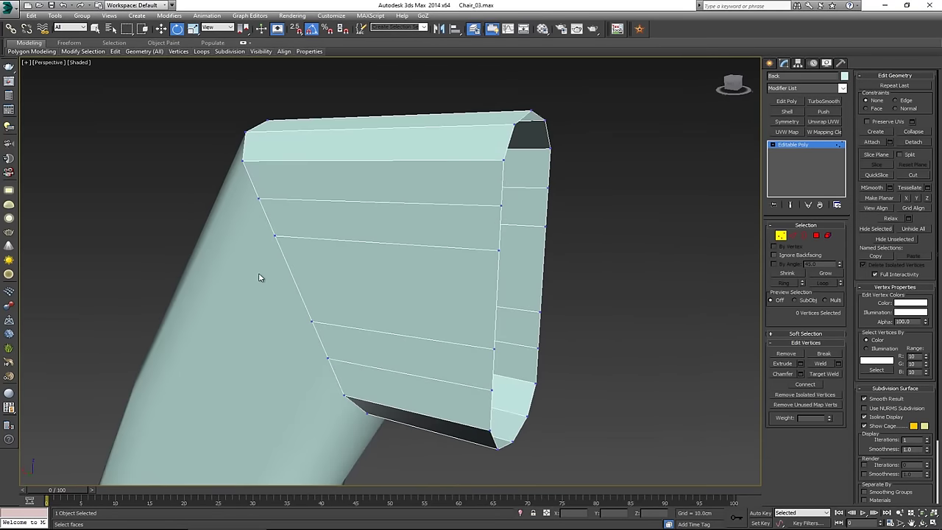
{"action": "key", "text": "2"}
{"action": "double_click", "coordinate": [364, 240]}
{"action": "left_click", "coordinate": [385, 204], "text": "ctrl"}
{"action": "left_click", "coordinate": [405, 334], "text": "ctrl"}
{"action": "left_click", "coordinate": [407, 373], "text": "ctrl"}
{"action": "middle_click_drag", "start_coordinate": [407, 373], "coordinate": [332, 356], "text": "alt"}
{"action": "left_click", "coordinate": [328, 404], "text": "ctrl"}
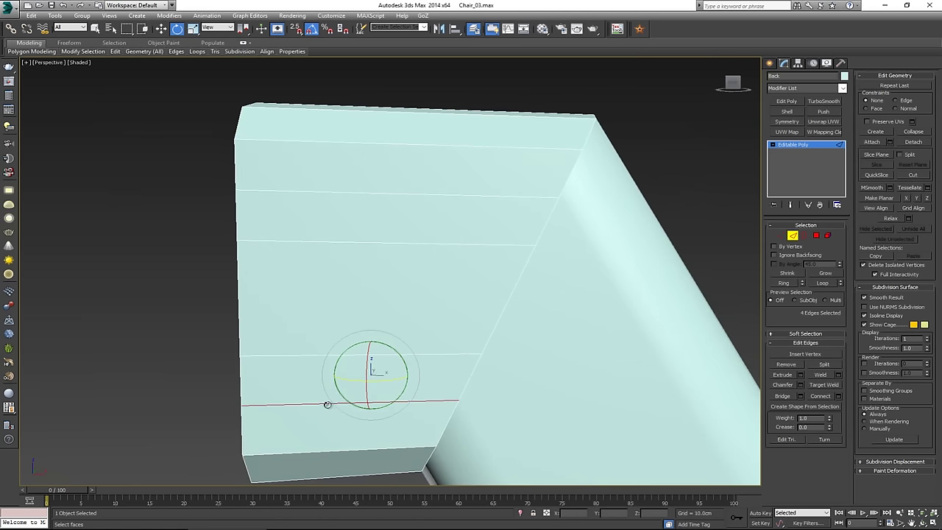
{"action": "left_click", "coordinate": [316, 357], "text": "ctrl"}
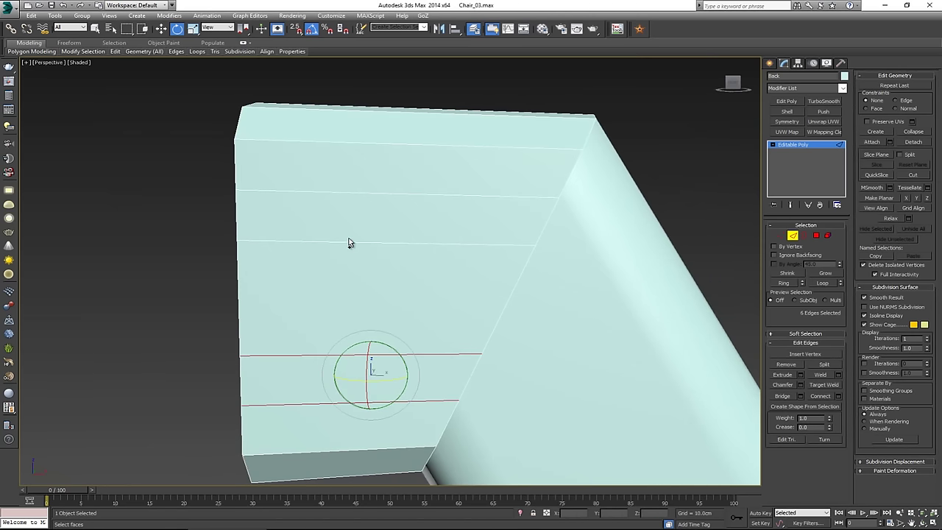
{"action": "left_click", "coordinate": [360, 195], "text": "ctrl"}
{"action": "left_click", "coordinate": [363, 243], "text": "ctrl"}
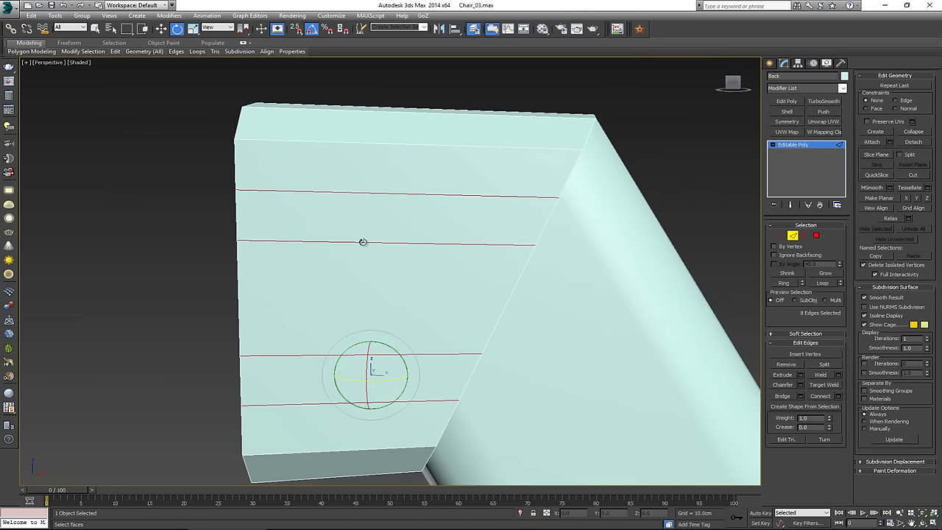
{"action": "mouse_move", "coordinate": [368, 294]}
{"action": "middle_mouse_down", "text": "alt"}
{"action": "mouse_move", "coordinate": [412, 307]}
{"action": "mouse_move", "coordinate": [530, 311]}
{"action": "mouse_move", "coordinate": [385, 320]}
{"action": "mouse_move", "coordinate": [383, 329]}
{"action": "mouse_move", "coordinate": [396, 322]}
{"action": "mouse_move", "coordinate": [374, 307]}
{"action": "middle_mouse_up", "text": "alt"}
{"action": "scroll", "coordinate": [395, 315], "scroll_direction": "down", "scroll_amount": 3}
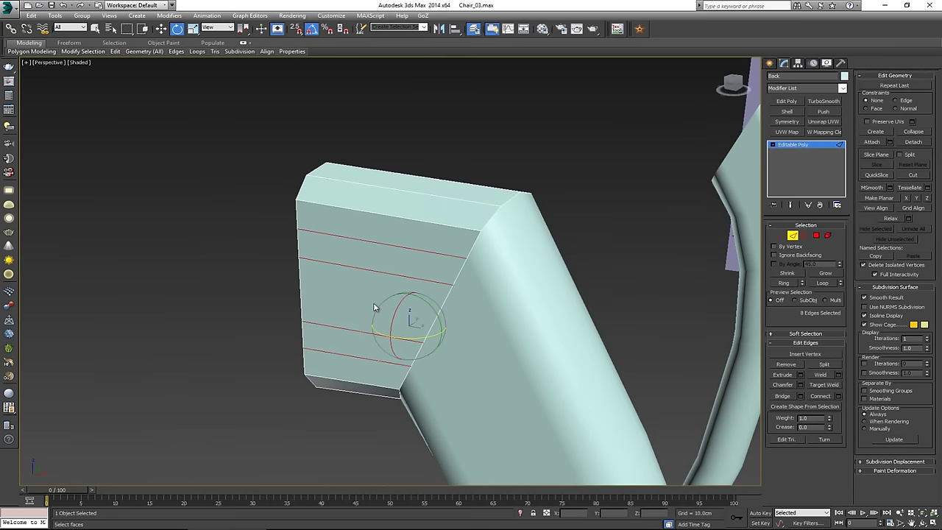
{"action": "key", "text": "w"}
{"action": "scroll", "coordinate": [374, 307], "scroll_direction": "up", "scroll_amount": 2}
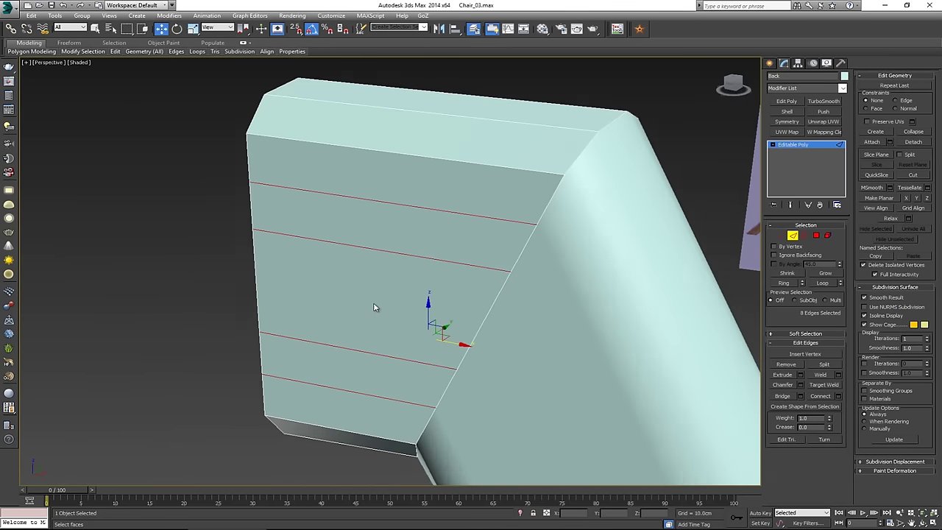
{"action": "scroll", "coordinate": [376, 307], "scroll_direction": "down", "scroll_amount": 4}
{"action": "middle_click_drag", "start_coordinate": [385, 302], "coordinate": [413, 301], "text": "alt"}
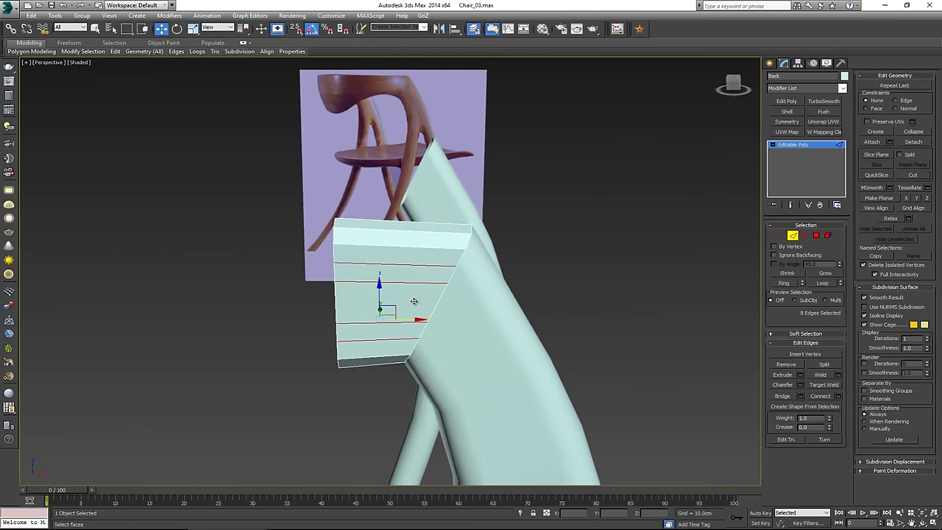
{"action": "key", "text": "ctrl+BackSpace"}
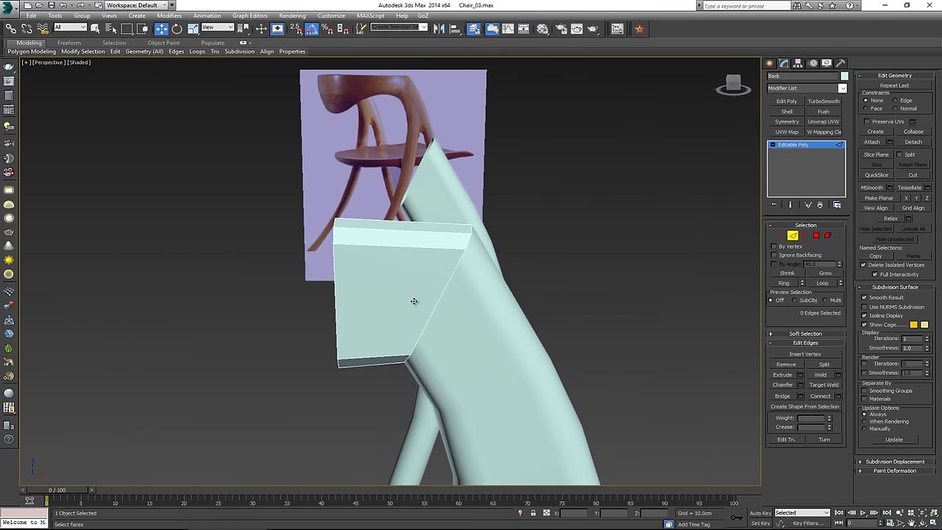
- Make the Back see-through and raise its free end's lower vertices about 15.7 cm to the backrest's lower edge in the Front view
{"action": "middle_click_drag", "start_coordinate": [414, 301], "coordinate": [389, 295], "text": "alt"}
{"action": "key", "text": "alt+w"}
{"action": "middle_click_drag", "start_coordinate": [539, 200], "coordinate": [534, 209]}
{"action": "key", "text": "alt+w"}
{"action": "key", "text": "1"}
{"action": "left_click_drag", "start_coordinate": [426, 246], "coordinate": [462, 293]}
{"action": "key", "text": "F3"}
{"action": "key", "text": "F3"}
{"action": "key", "text": "alt+x"}
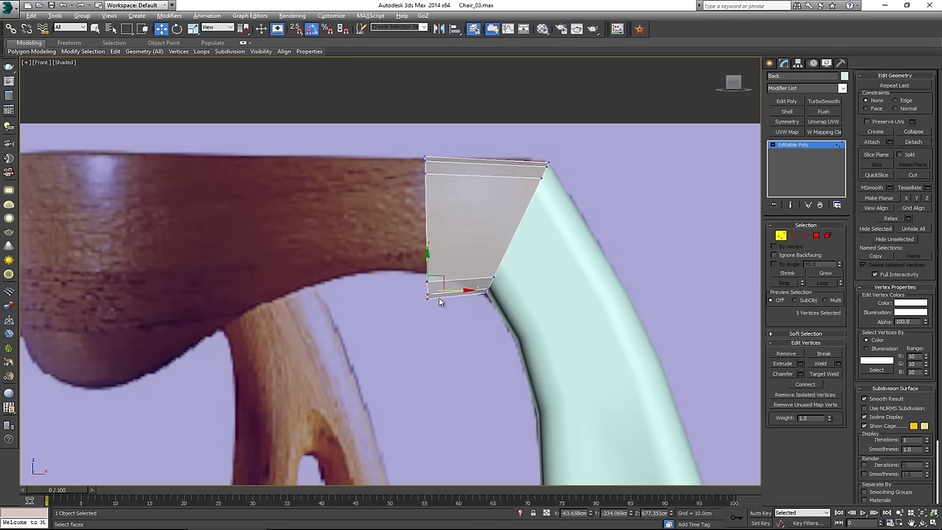
{"action": "left_click_drag", "start_coordinate": [430, 257], "coordinate": [436, 238]}
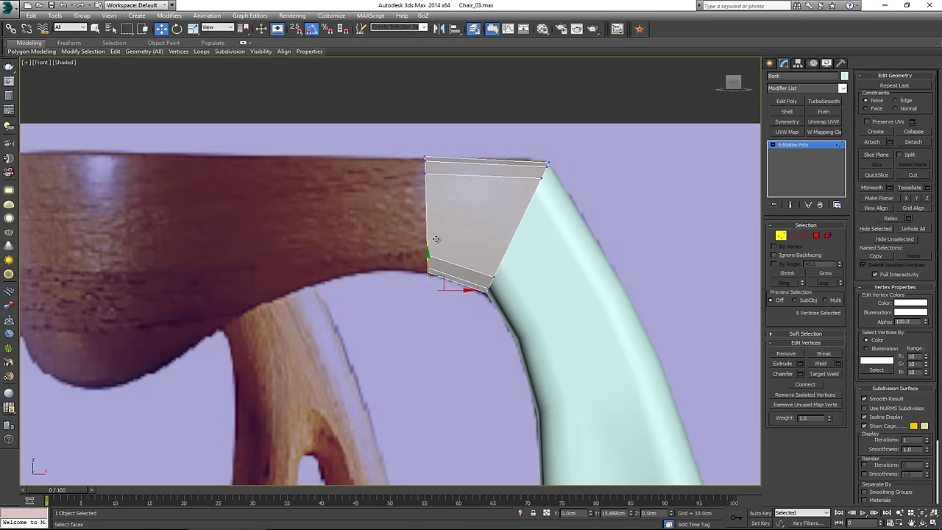
- Extend the Back's free border along X over the reference backrest in two segments, to about X -156 cm
{"action": "key", "text": "3"}
{"action": "left_click", "coordinate": [431, 208]}
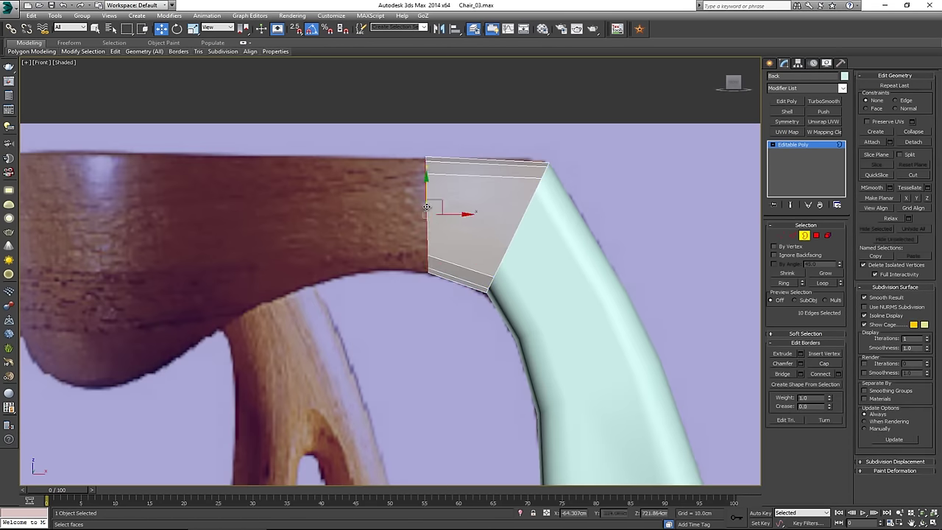
{"action": "middle_click_drag", "start_coordinate": [437, 243], "coordinate": [482, 244]}
{"action": "scroll", "coordinate": [483, 245], "scroll_direction": "down", "scroll_amount": 2}
{"action": "left_click_drag", "start_coordinate": [500, 224], "coordinate": [370, 224], "text": "shift"}
- Lower the bottom vertices at the Back's new end by about 18.8 cm to follow the reference's lower contour
{"action": "key", "text": "1"}
{"action": "left_click_drag", "start_coordinate": [354, 258], "coordinate": [370, 278]}
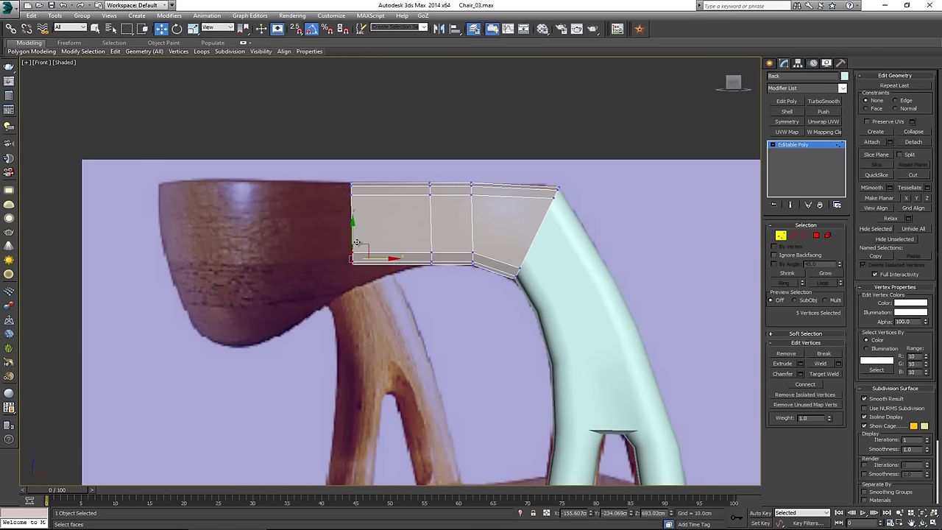
{"action": "left_click_drag", "start_coordinate": [354, 232], "coordinate": [355, 253]}
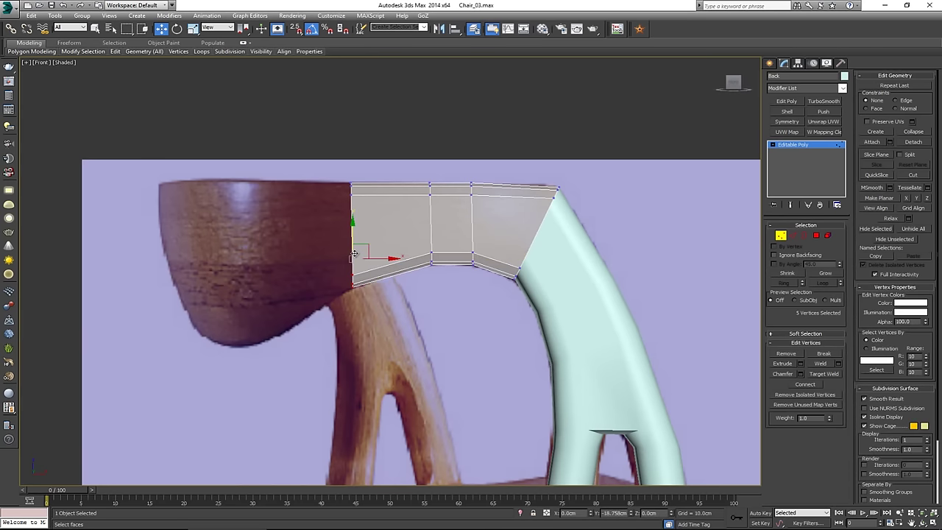
- Extend the Back's end border about 141 cm further along X to near the far edge of the reference backrest
{"action": "key", "text": "1"}
{"action": "key", "text": "3"}
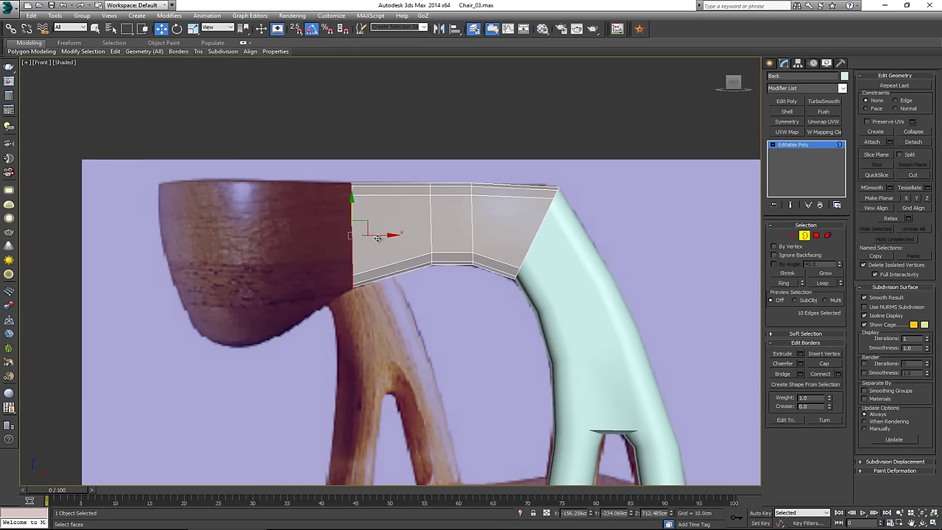
{"action": "left_click_drag", "start_coordinate": [377, 236], "coordinate": [193, 236], "text": "shift"}
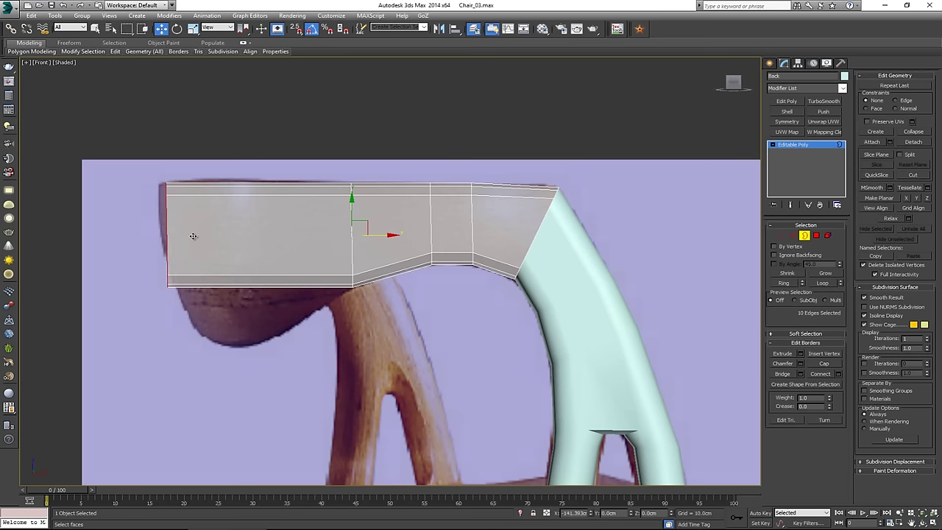
- Lower the bottom vertices at the Back's far end by about 54.8 cm, near the lowest part of the reference backrest
{"action": "key", "text": "1"}
{"action": "left_click_drag", "start_coordinate": [156, 265], "coordinate": [186, 295]}
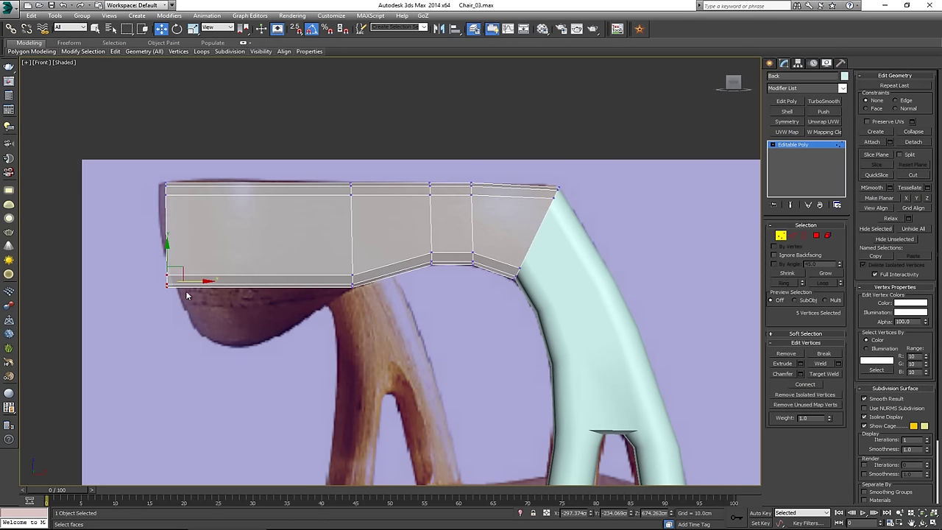
{"action": "left_click_drag", "start_coordinate": [168, 254], "coordinate": [172, 323]}
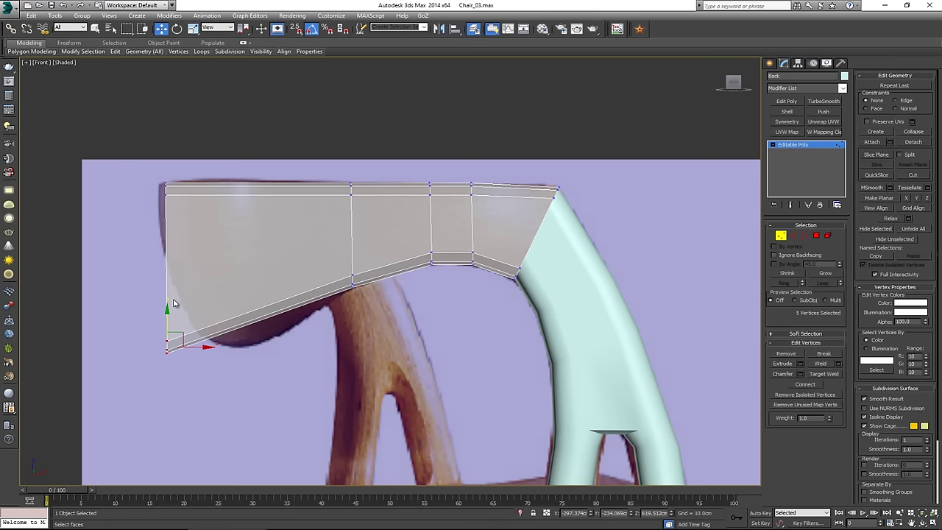
{"action": "scroll", "coordinate": [251, 254], "scroll_direction": "down", "scroll_amount": 3}
{"action": "scroll", "coordinate": [220, 249], "scroll_direction": "up", "scroll_amount": 5}
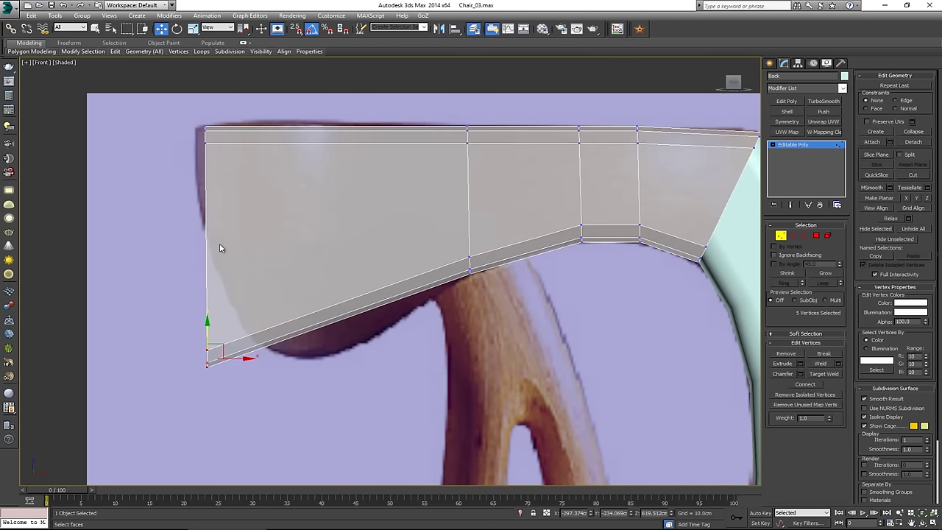
{"action": "scroll", "coordinate": [276, 257], "scroll_direction": "down", "scroll_amount": 5}
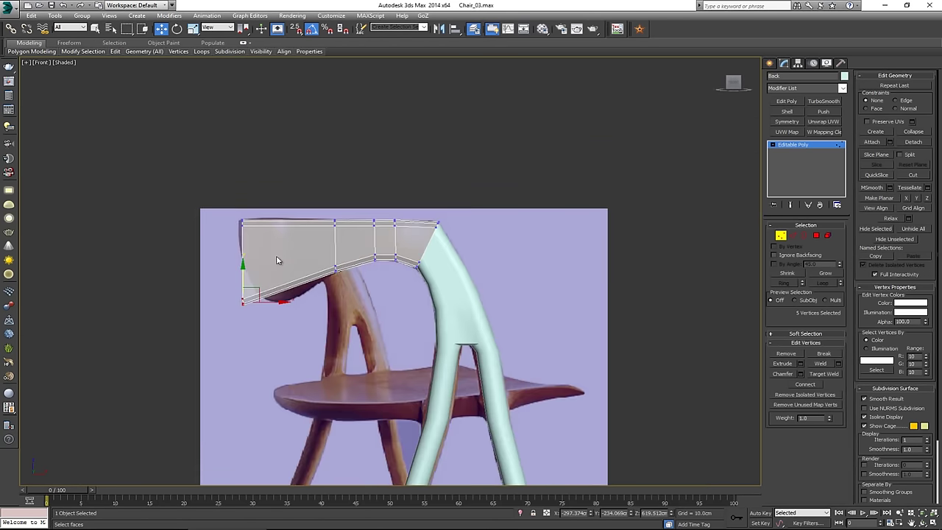
{"action": "scroll", "coordinate": [312, 281], "scroll_direction": "down", "scroll_amount": 2}
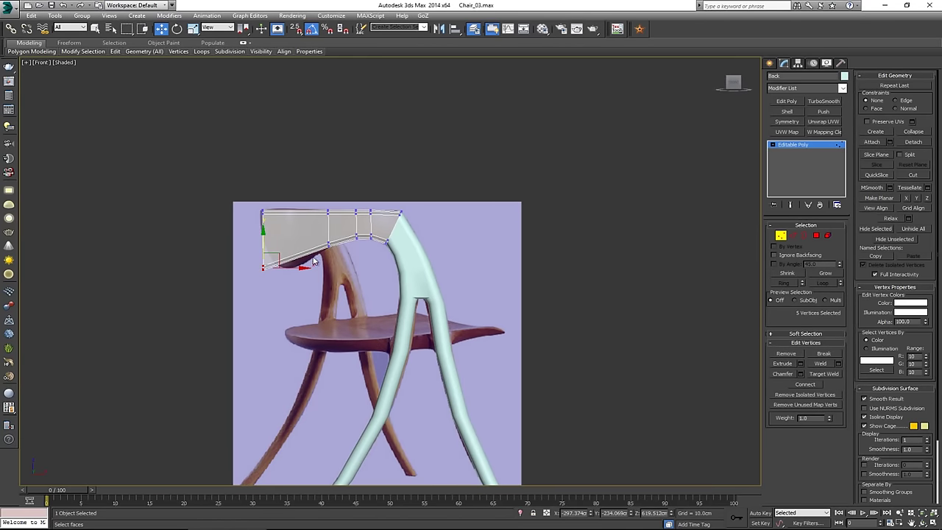
{"action": "scroll", "coordinate": [273, 252], "scroll_direction": "up", "scroll_amount": 3}
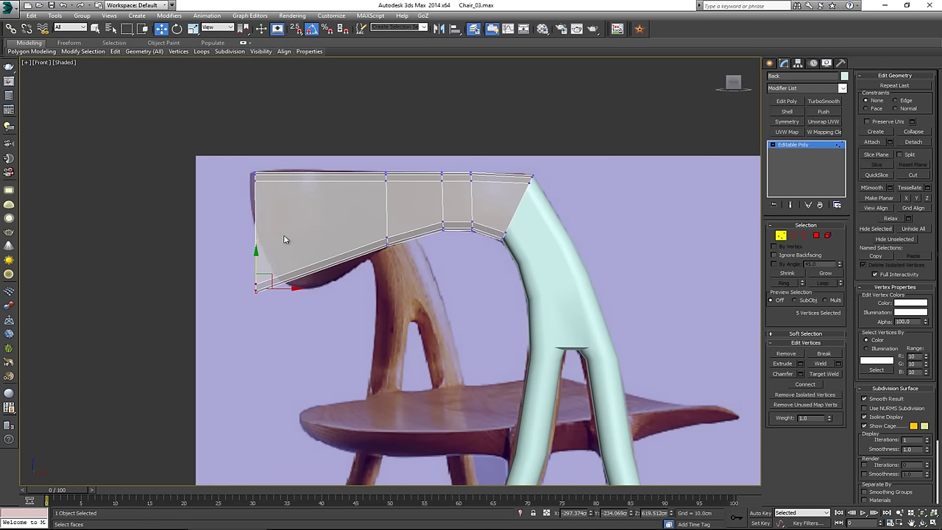
- Connect the Back's upright edges with one lengthwise segment and shift the lower end vertices about 23 cm inward along X
{"action": "key", "text": "2"}
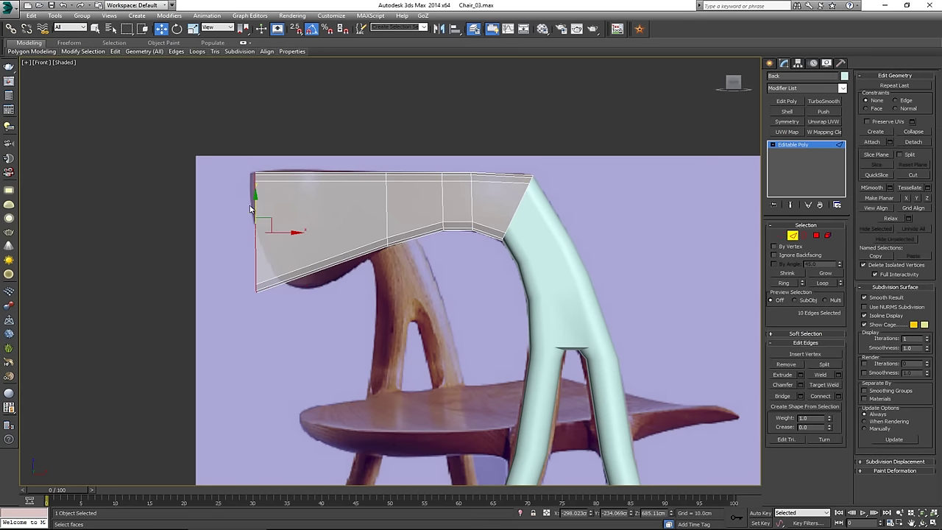
{"action": "left_click_drag", "start_coordinate": [250, 209], "coordinate": [559, 205]}
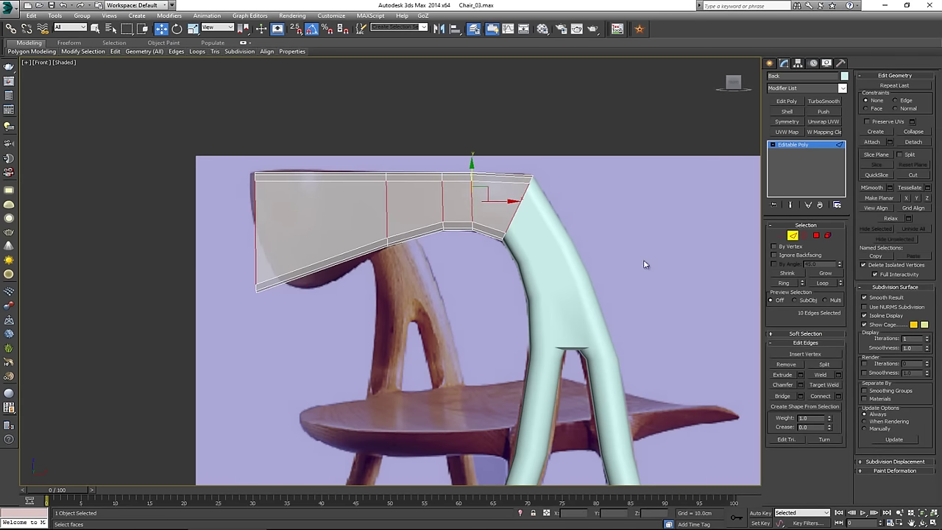
{"action": "left_click", "coordinate": [837, 396]}
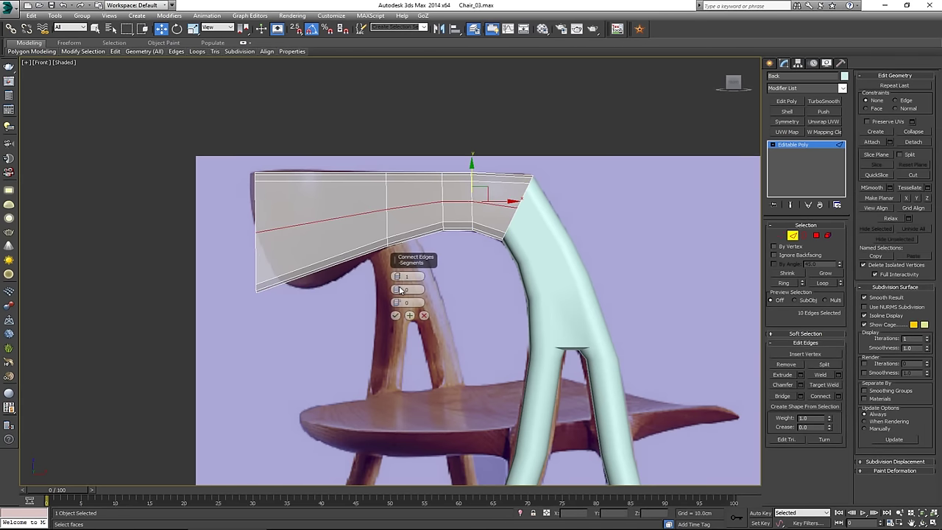
{"action": "left_click", "coordinate": [395, 315]}
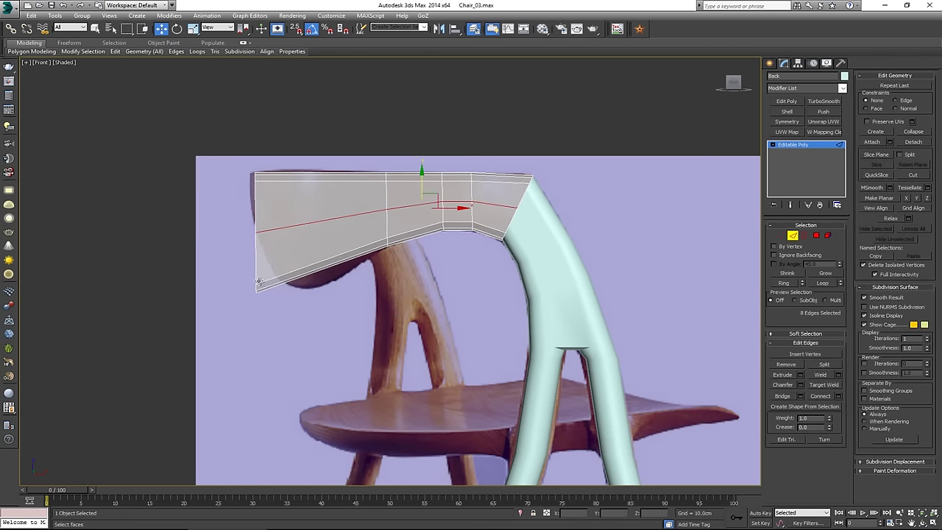
{"action": "key", "text": "1"}
{"action": "left_click_drag", "start_coordinate": [237, 270], "coordinate": [308, 285]}
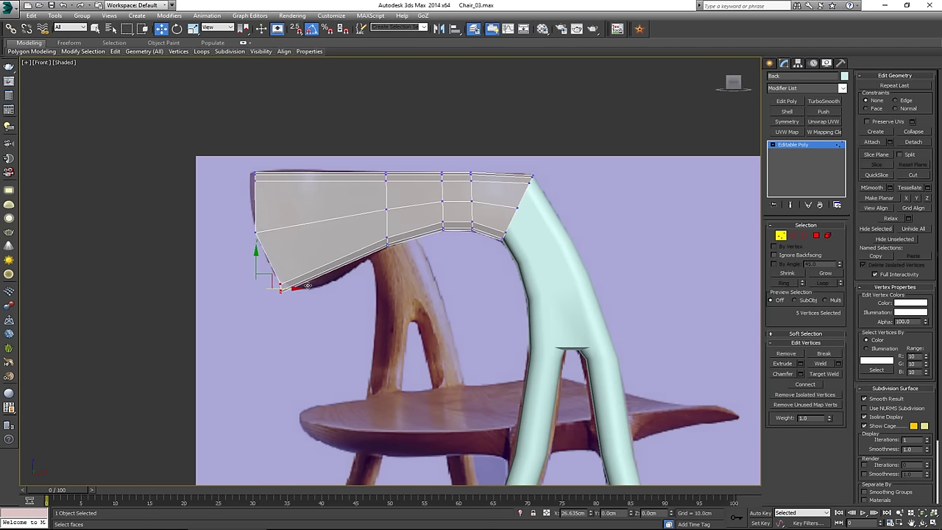
- In the Perspective view, select all vertices at the Back's free end and rotate them -90° about Z
{"action": "key", "text": "alt+w"}
{"action": "right_click", "coordinate": [498, 356]}
{"action": "key", "text": "alt+w"}
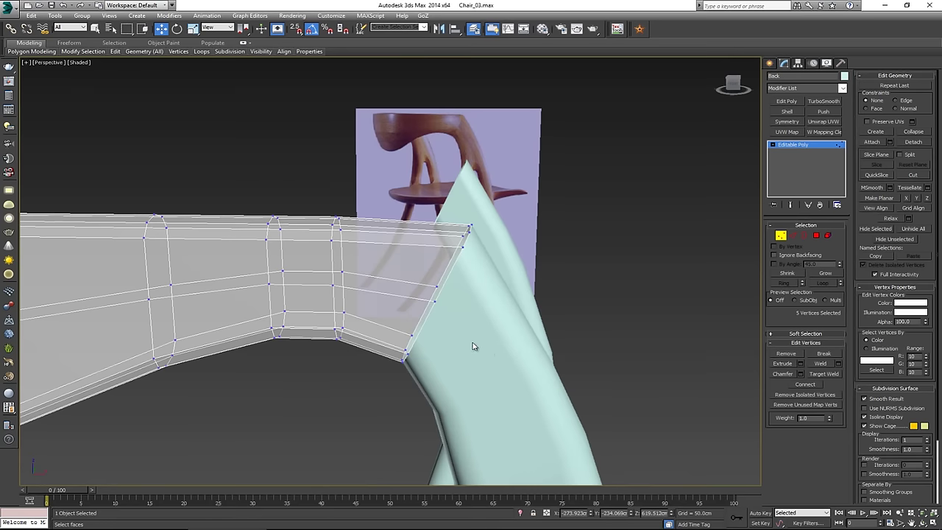
{"action": "key", "text": "z"}
{"action": "scroll", "coordinate": [468, 343], "scroll_direction": "down", "scroll_amount": 6}
{"action": "middle_click_drag", "start_coordinate": [469, 335], "coordinate": [474, 302], "text": "alt"}
{"action": "left_click_drag", "start_coordinate": [392, 226], "coordinate": [492, 364]}
{"action": "middle_click_drag", "start_coordinate": [446, 273], "coordinate": [429, 252], "text": "alt"}
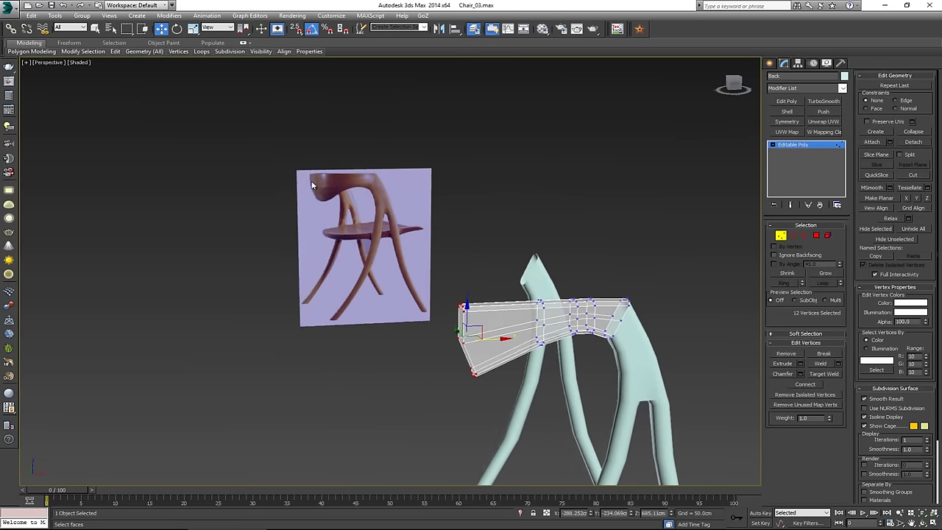
{"action": "middle_click_drag", "start_coordinate": [337, 200], "coordinate": [538, 361], "text": "alt"}
{"action": "key", "text": "e"}
{"action": "middle_click_drag", "start_coordinate": [471, 333], "coordinate": [527, 337], "text": "alt"}
{"action": "middle_click_drag", "start_coordinate": [314, 293], "coordinate": [459, 371], "text": "alt"}
{"action": "left_click_drag", "start_coordinate": [468, 366], "coordinate": [424, 367]}
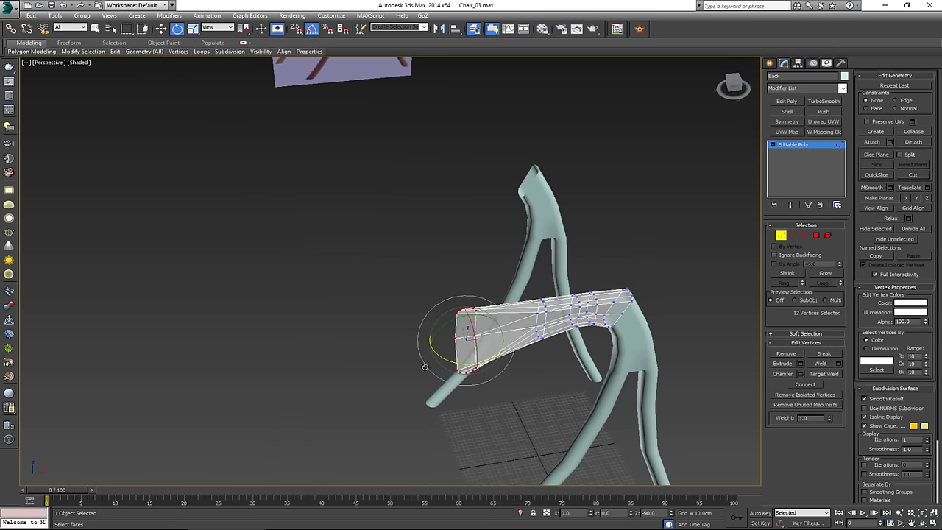
- Move the Back's end vertices along Y toward the opposite leg, to about Y -53 cm
{"action": "key", "text": "w"}
{"action": "middle_click_drag", "start_coordinate": [442, 372], "coordinate": [492, 369], "text": "alt"}
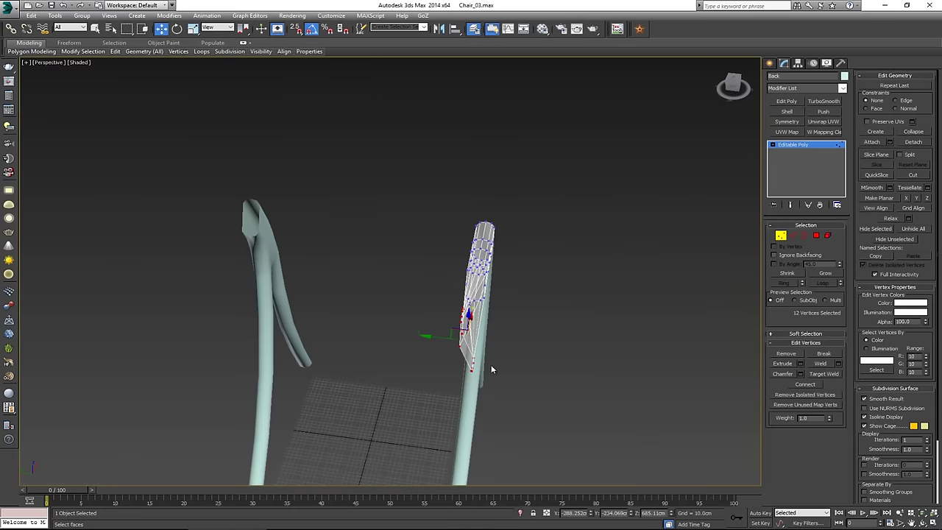
{"action": "left_click_drag", "start_coordinate": [438, 338], "coordinate": [332, 320]}
{"action": "middle_click_drag", "start_coordinate": [418, 324], "coordinate": [392, 319], "text": "alt"}
- Insert three edge loops across the Back's long end section to form a smooth curve
{"action": "key", "text": "q"}
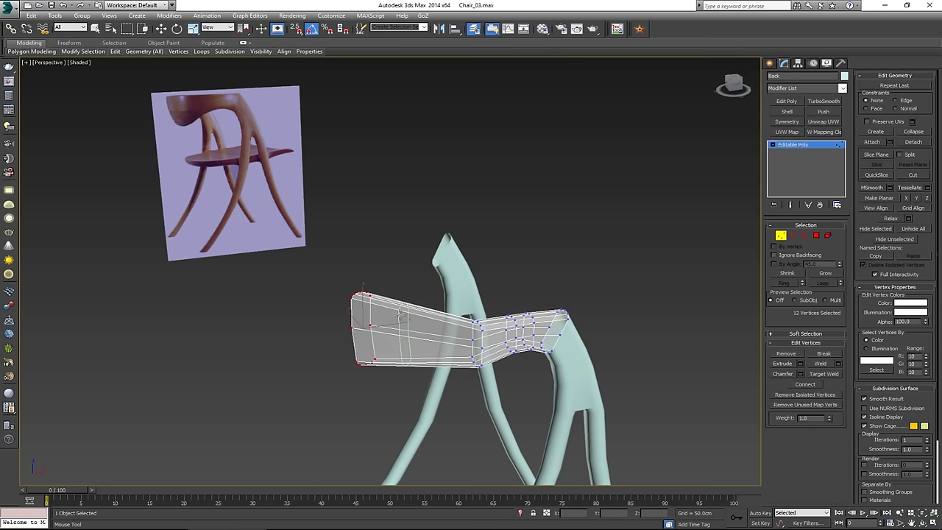
{"action": "left_click", "coordinate": [403, 319]}
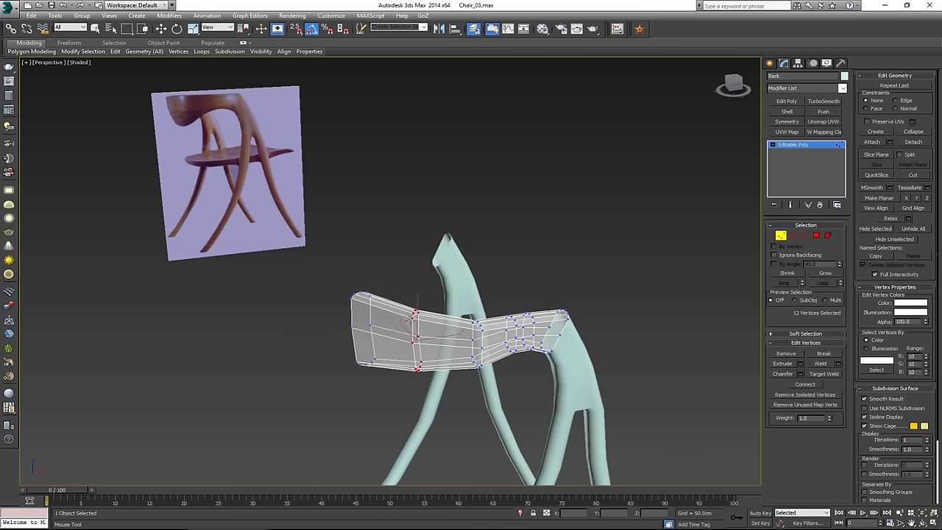
{"action": "mouse_move", "coordinate": [403, 324]}
{"action": "middle_mouse_down", "text": "alt"}
{"action": "mouse_move", "coordinate": [365, 346]}
{"action": "mouse_move", "coordinate": [361, 368]}
{"action": "mouse_move", "coordinate": [427, 349]}
{"action": "mouse_move", "coordinate": [376, 331]}
{"action": "mouse_move", "coordinate": [395, 321]}
{"action": "middle_mouse_up", "text": "alt"}
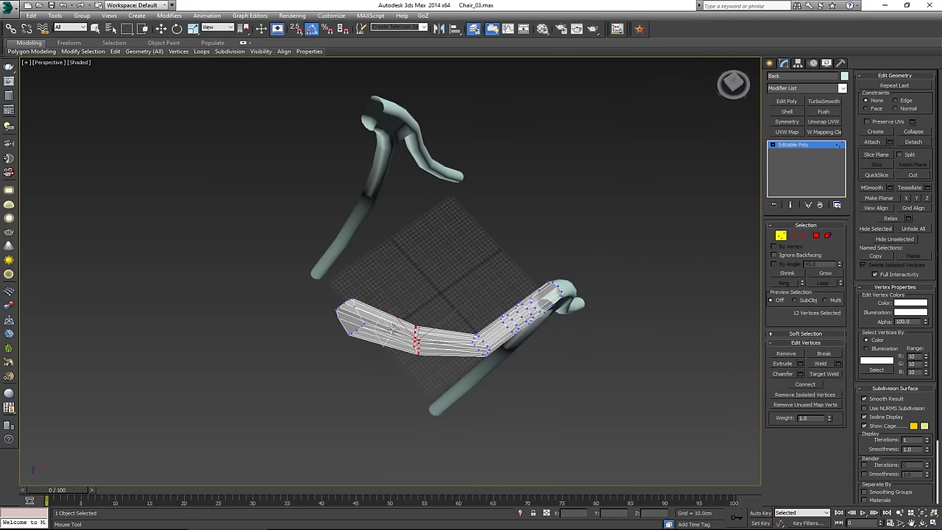
{"action": "left_click", "coordinate": [391, 325]}
{"action": "left_click", "coordinate": [443, 338]}
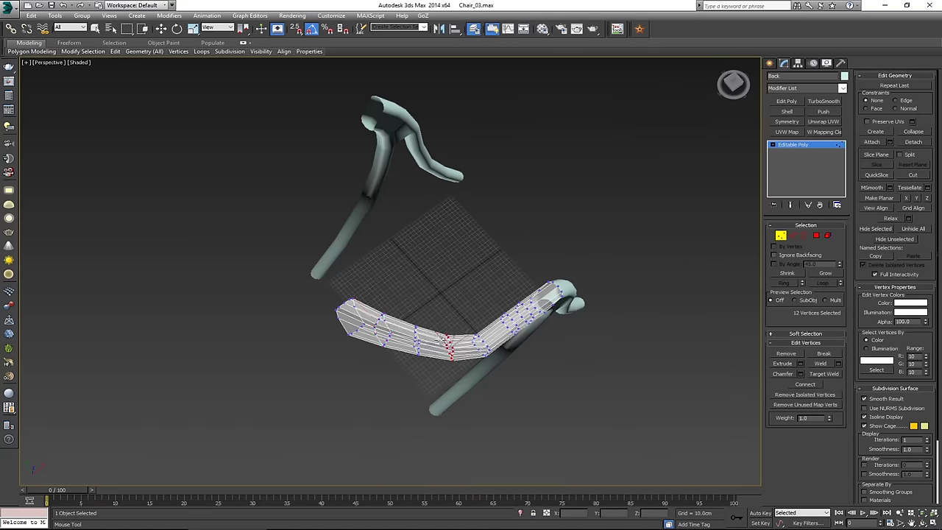
{"action": "key", "text": "w"}
- Select the open border at the Back's free end and make it planar in Y
{"action": "middle_click_drag", "start_coordinate": [443, 349], "coordinate": [346, 364], "text": "alt"}
{"action": "key", "text": "3"}
{"action": "left_click", "coordinate": [348, 364]}
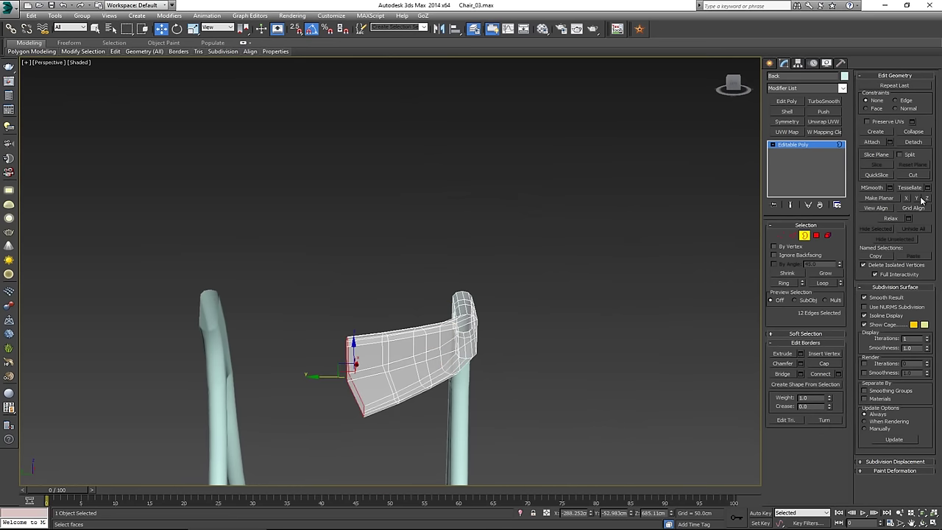
{"action": "left_click", "coordinate": [920, 198]}
- Move the Back's end border along Y toward the chair's centre, to about Y -31.8 cm
{"action": "middle_click_drag", "start_coordinate": [510, 274], "coordinate": [336, 364], "text": "alt"}
{"action": "left_click_drag", "start_coordinate": [326, 376], "coordinate": [310, 375]}
{"action": "middle_click_drag", "start_coordinate": [310, 376], "coordinate": [442, 234], "text": "alt"}
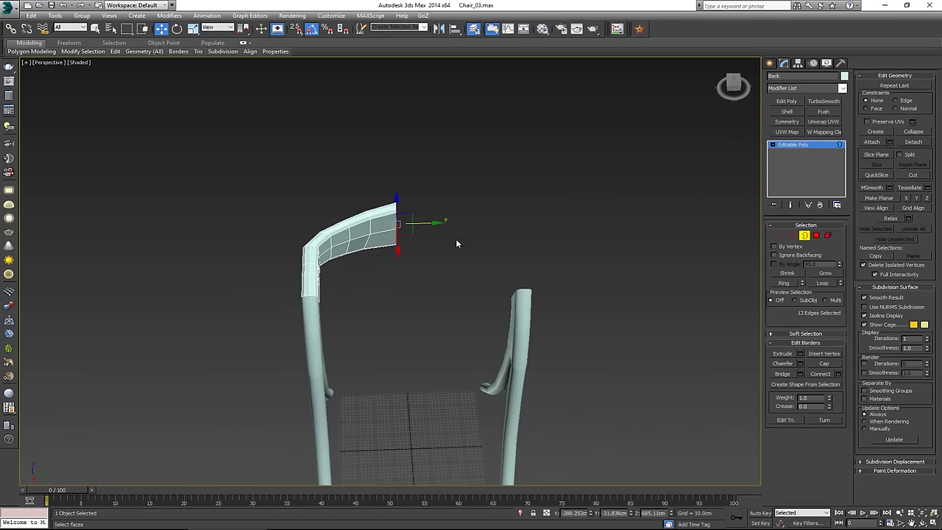
{"action": "middle_click_drag", "start_coordinate": [542, 236], "coordinate": [654, 221], "text": "alt"}
{"action": "scroll", "coordinate": [327, 221], "scroll_direction": "up", "scroll_amount": 3}
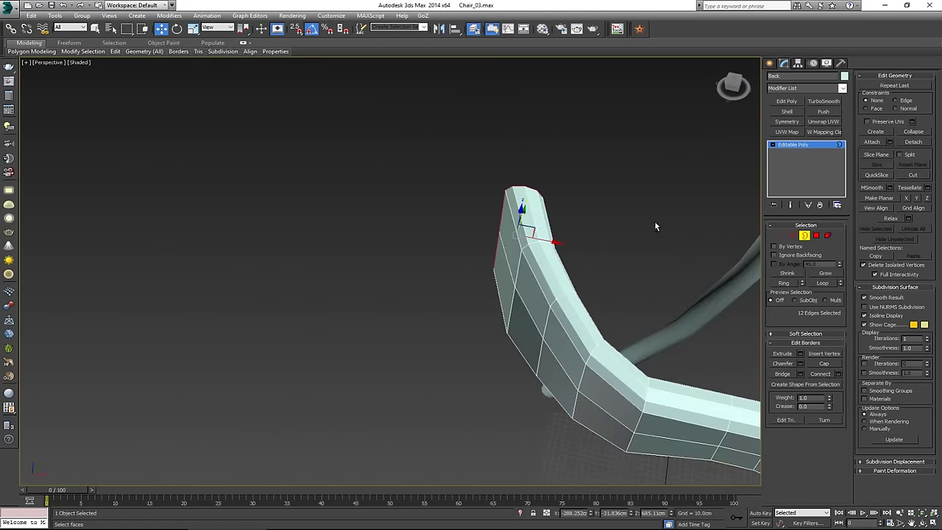
- Select the three edge loops along the backrest's curved section in the Top view and remove them
{"action": "key", "text": "alt+w"}
{"action": "scroll", "coordinate": [305, 184], "scroll_direction": "up", "scroll_amount": 4}
{"action": "key", "text": "alt+w"}
{"action": "scroll", "coordinate": [318, 219], "scroll_direction": "down", "scroll_amount": 5}
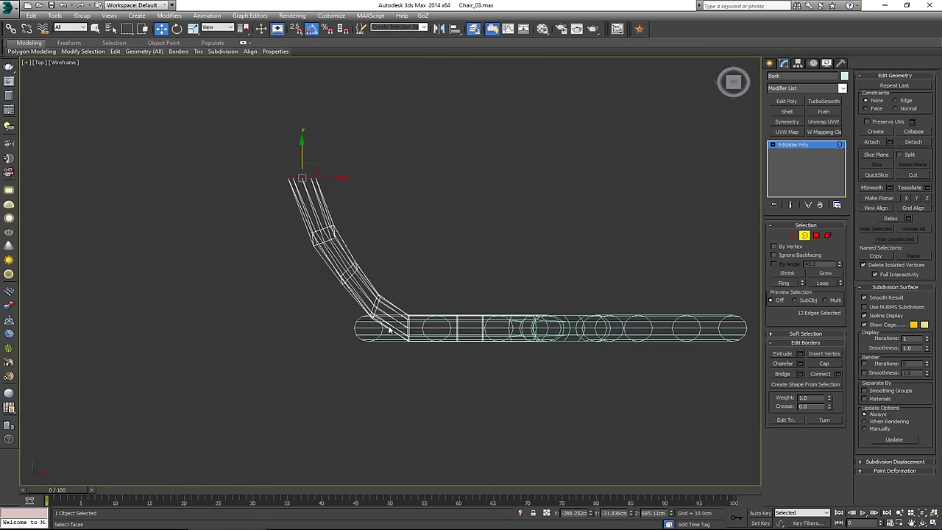
{"action": "key", "text": "3"}
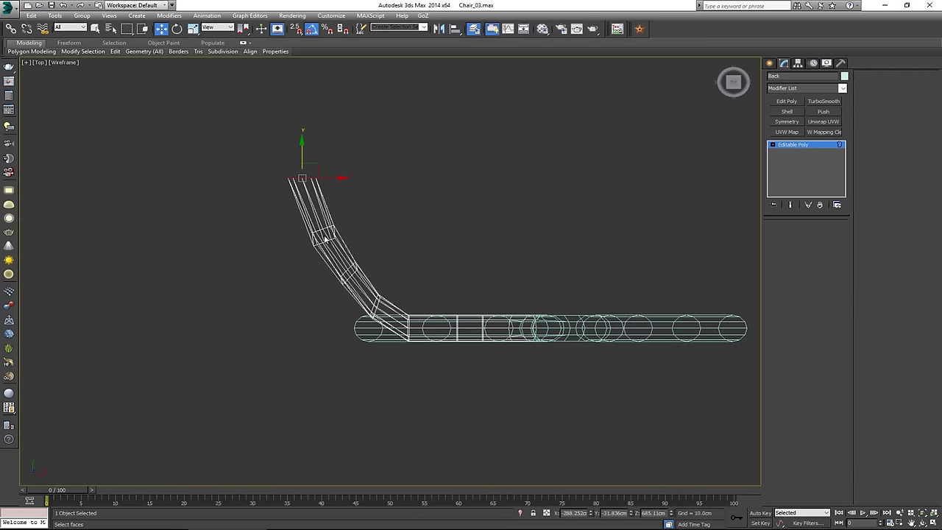
{"action": "key", "text": "2"}
{"action": "scroll", "coordinate": [322, 235], "scroll_direction": "up", "scroll_amount": 5}
{"action": "left_click", "coordinate": [317, 233]}
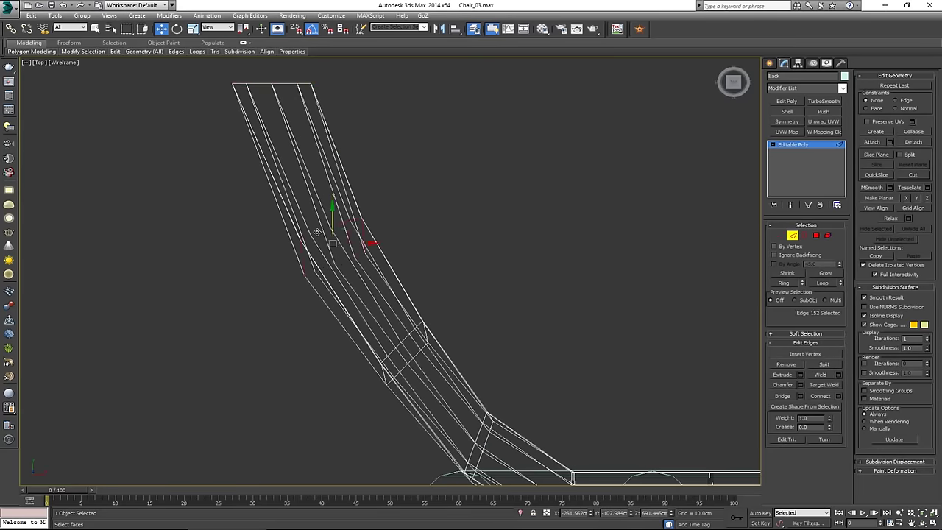
{"action": "left_click", "coordinate": [396, 348], "text": "ctrl"}
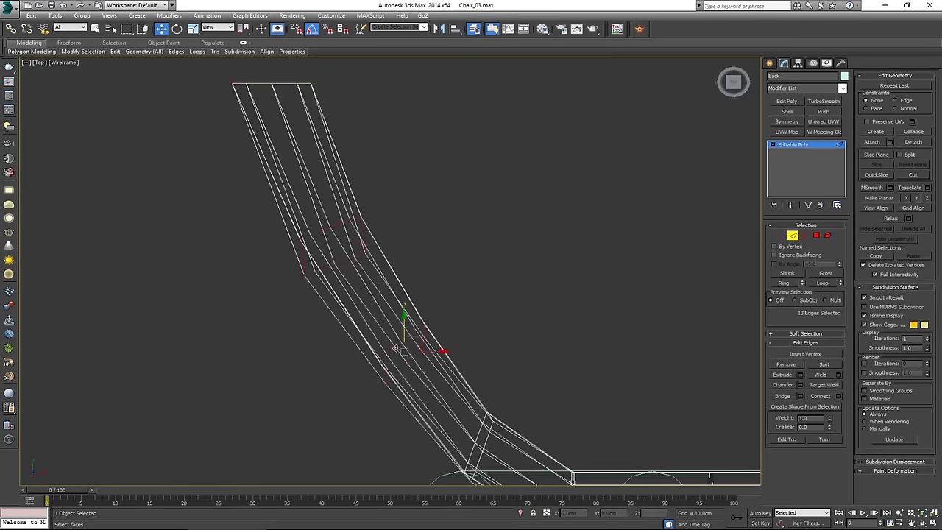
{"action": "double_click", "coordinate": [477, 435], "text": "ctrl"}
{"action": "scroll", "coordinate": [460, 375], "scroll_direction": "down", "scroll_amount": 5}
{"action": "middle_click_drag", "start_coordinate": [460, 375], "coordinate": [412, 292]}
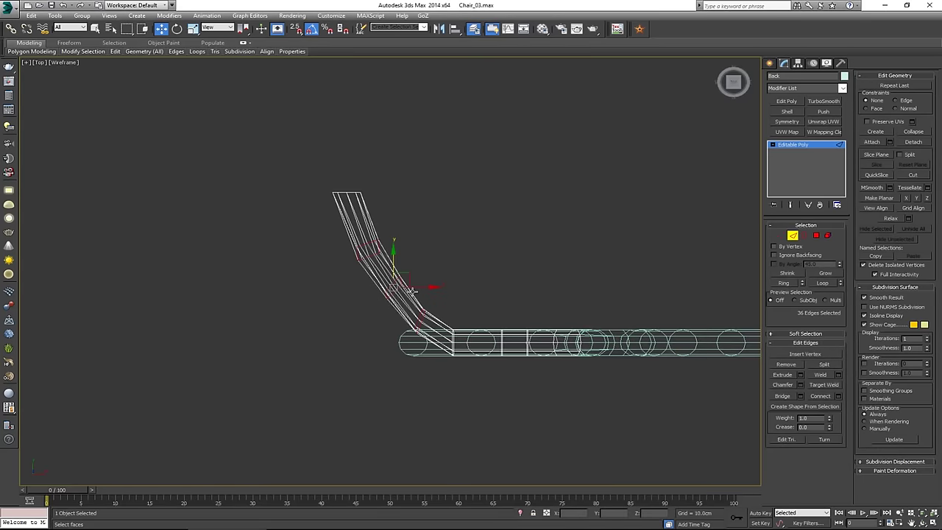
{"action": "key", "text": "ctrl+BackSpace"}
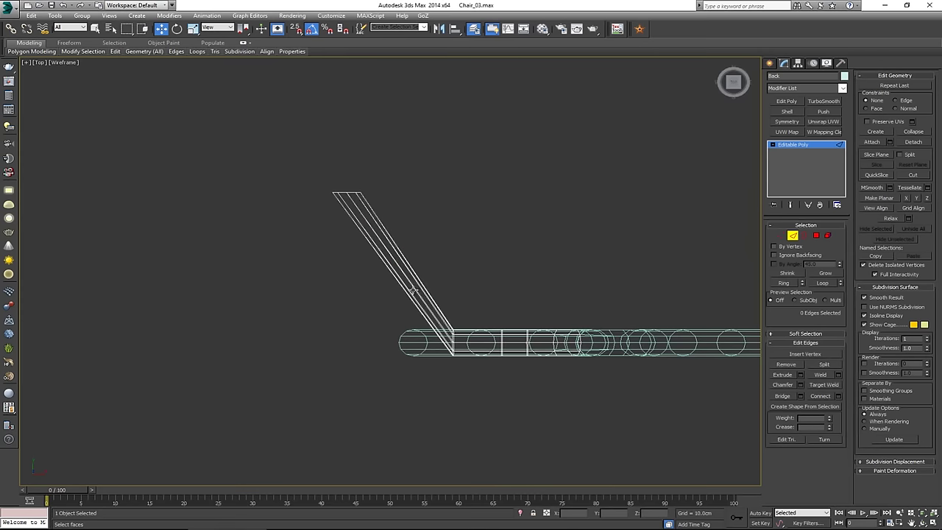
- Insert an edge loop across the straightened span with SwiftLoop and move it outward to form a bend
{"action": "key", "text": "alt+1"}
{"action": "left_click", "coordinate": [402, 269], "text": "shift"}
{"action": "right_click", "coordinate": [400, 288]}
{"action": "left_click_drag", "start_coordinate": [404, 267], "coordinate": [378, 268]}
{"action": "key", "text": "e"}
{"action": "key", "text": "w"}
- Insert an additional edge loop on each side of the bend and position them to round the curve
{"action": "key", "text": "alt+s"}
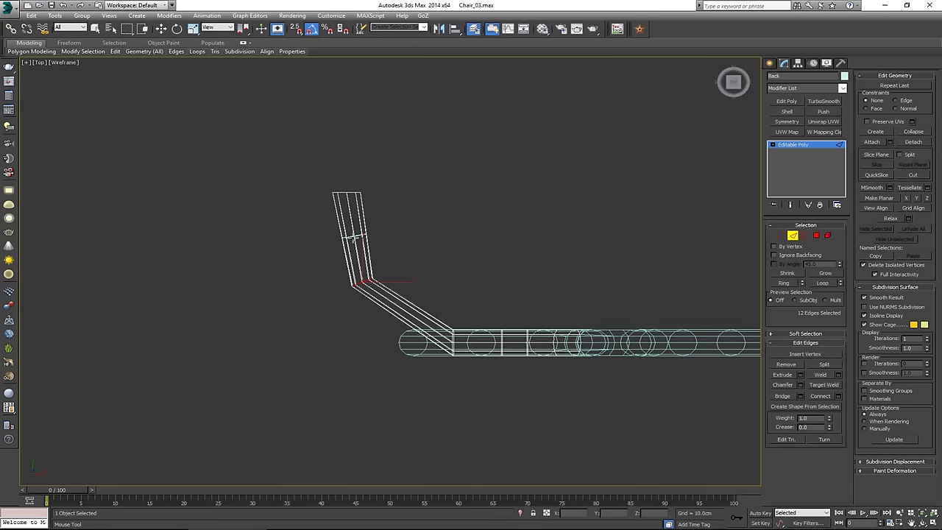
{"action": "left_click", "coordinate": [349, 243], "text": "shift"}
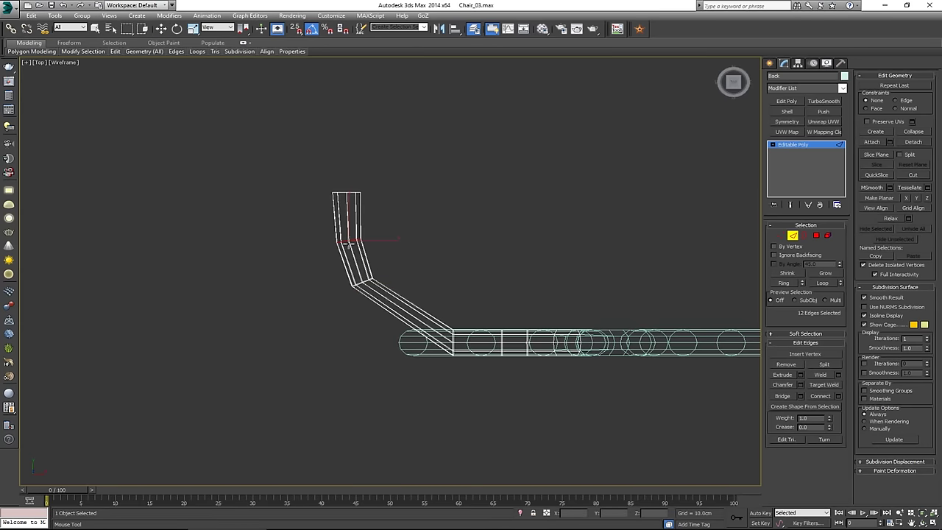
{"action": "left_click", "coordinate": [405, 305]}
{"action": "key", "text": "w"}
{"action": "left_click_drag", "start_coordinate": [414, 307], "coordinate": [412, 316]}
{"action": "left_click", "coordinate": [424, 281]}
- Leave edge editing and check the reshaped backrest piece in the perspective view
{"action": "key", "text": "alt+w"}
{"action": "middle_click", "coordinate": [625, 372]}
{"action": "key", "text": "alt+w"}
{"action": "middle_click_drag", "start_coordinate": [625, 372], "coordinate": [419, 342], "text": "alt"}
{"action": "scroll", "coordinate": [422, 311], "scroll_direction": "down", "scroll_amount": 2}
{"action": "middle_click_drag", "start_coordinate": [589, 315], "coordinate": [402, 271]}
{"action": "scroll", "coordinate": [401, 270], "scroll_direction": "down", "scroll_amount": 4}
{"action": "left_click", "coordinate": [792, 235]}
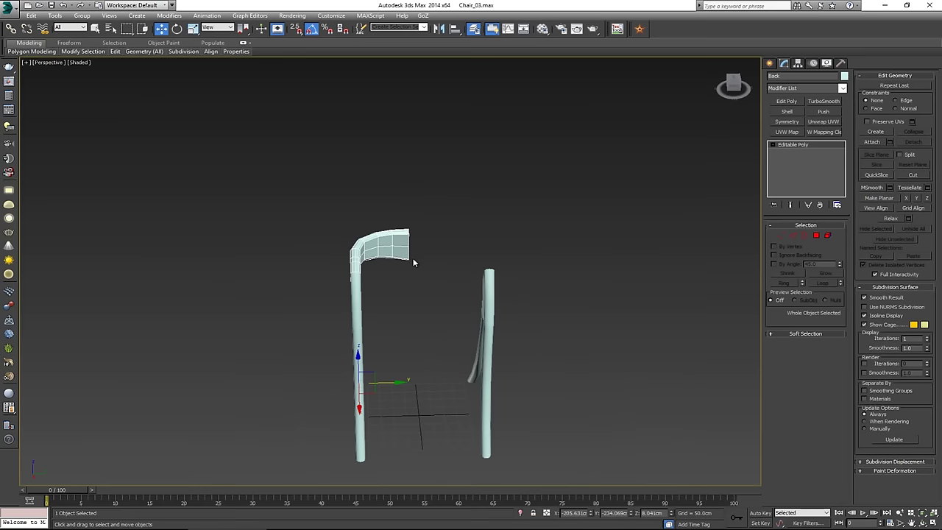
{"action": "scroll", "coordinate": [413, 262], "scroll_direction": "up", "scroll_amount": 5}
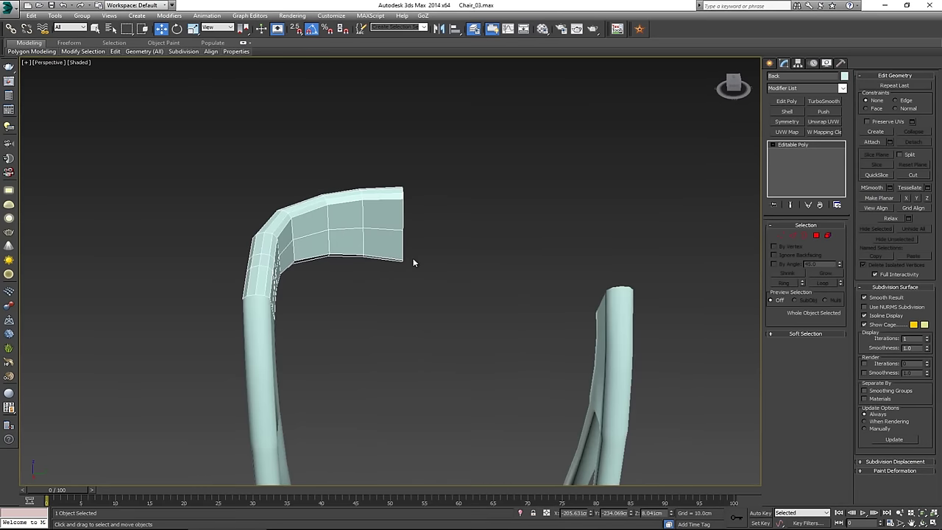
- Move the backrest's pivot to a vertex on its open end using vertex snapping
{"action": "left_click", "coordinate": [798, 63]}
{"action": "left_click", "coordinate": [812, 121]}
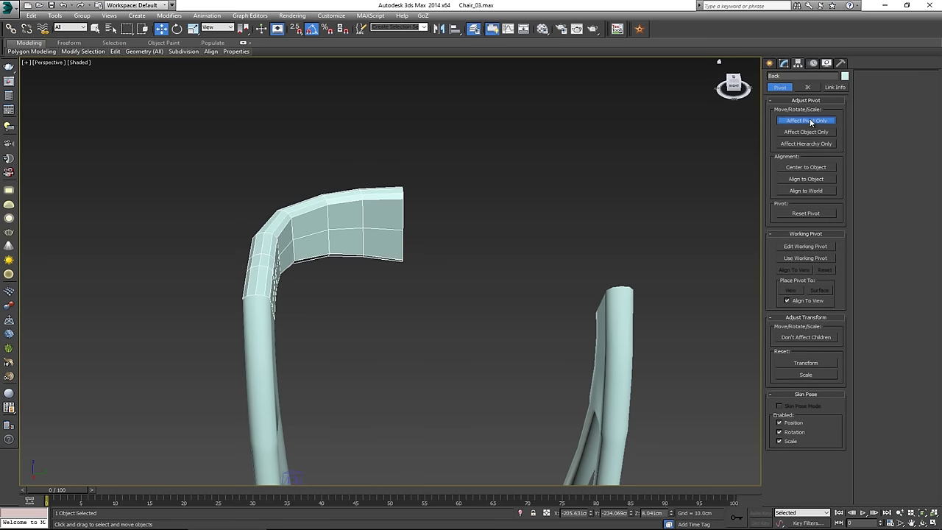
{"action": "scroll", "coordinate": [383, 378], "scroll_direction": "down", "scroll_amount": 5}
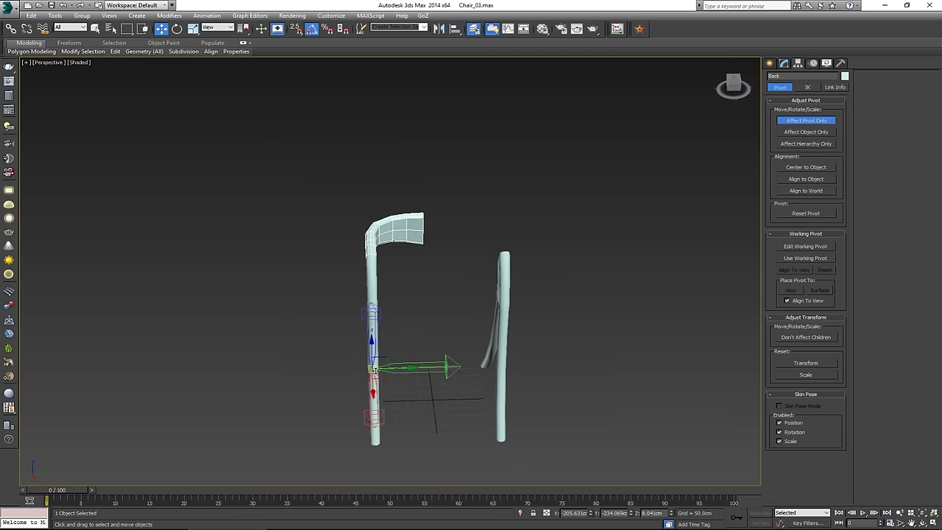
{"action": "key", "text": "s"}
{"action": "left_click_drag", "start_coordinate": [375, 368], "coordinate": [425, 221]}
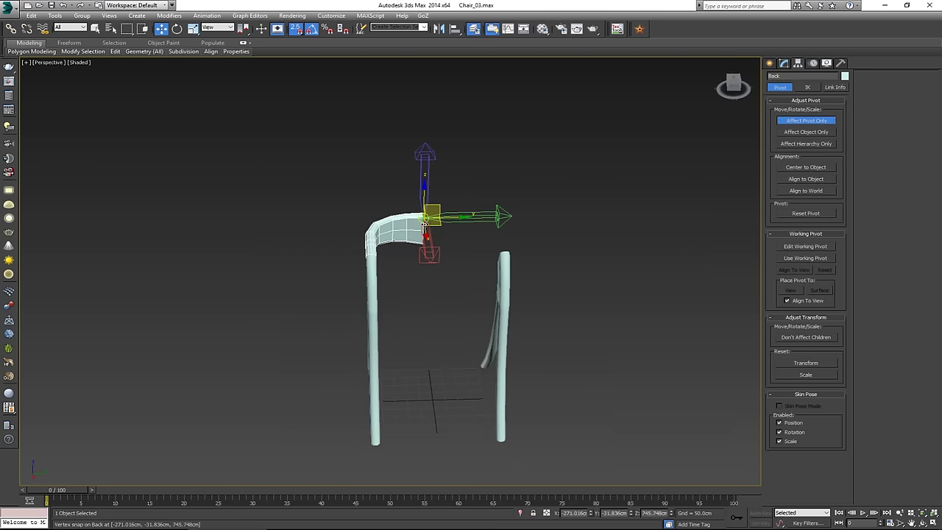
{"action": "scroll", "coordinate": [426, 221], "scroll_direction": "up", "scroll_amount": 5}
{"action": "key", "text": "s"}
{"action": "middle_click_drag", "start_coordinate": [423, 217], "coordinate": [559, 177], "text": "alt"}
{"action": "left_click", "coordinate": [806, 120]}
{"action": "left_click", "coordinate": [795, 65]}
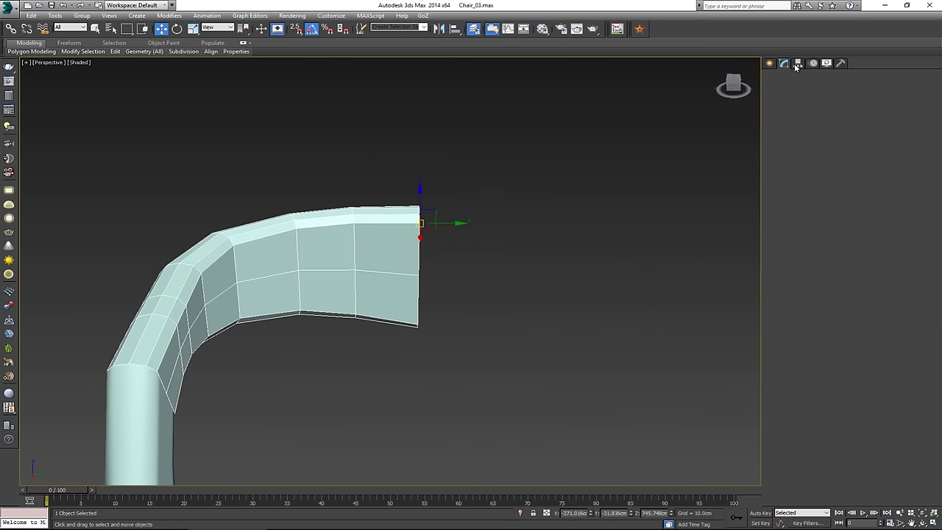
- Apply a Symmetry modifier to the backrest with mirror axis Y and Flip enabled
{"action": "left_click", "coordinate": [787, 122]}
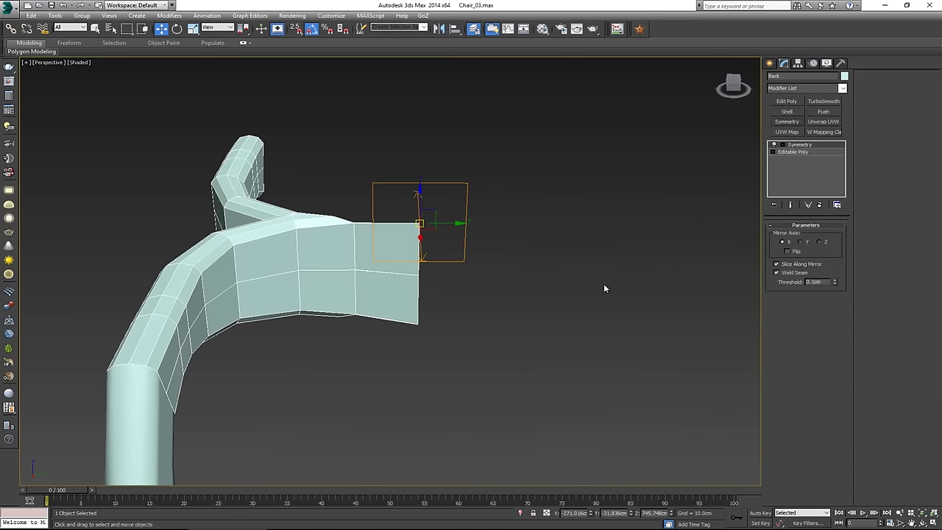
{"action": "left_click", "coordinate": [801, 242]}
{"action": "left_click", "coordinate": [821, 242]}
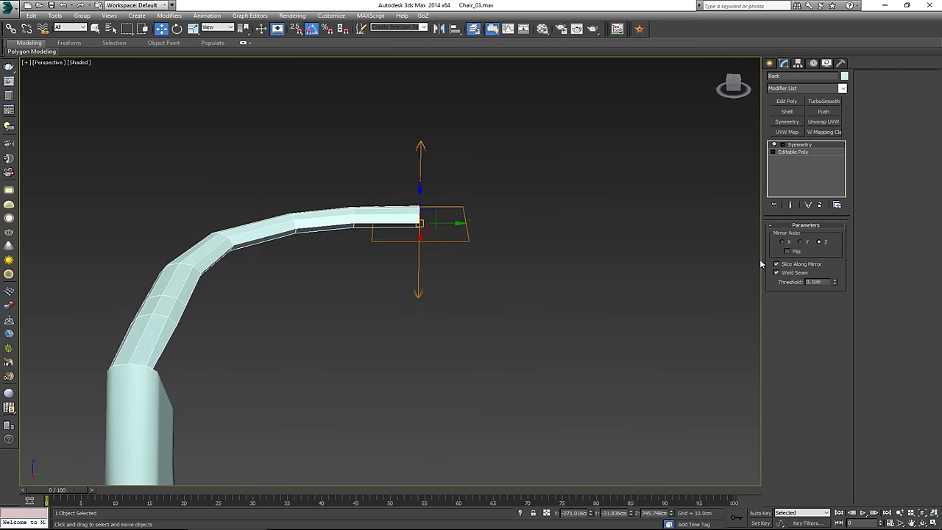
{"action": "left_click", "coordinate": [801, 243]}
{"action": "left_click", "coordinate": [788, 244]}
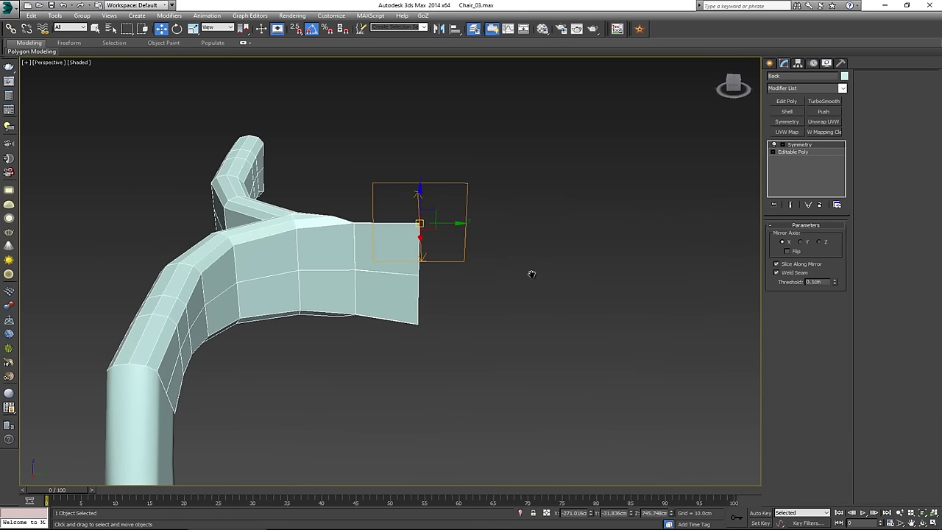
{"action": "middle_click_drag", "start_coordinate": [554, 289], "coordinate": [507, 248]}
{"action": "scroll", "coordinate": [507, 248], "scroll_direction": "down", "scroll_amount": 4}
{"action": "left_click", "coordinate": [802, 241]}
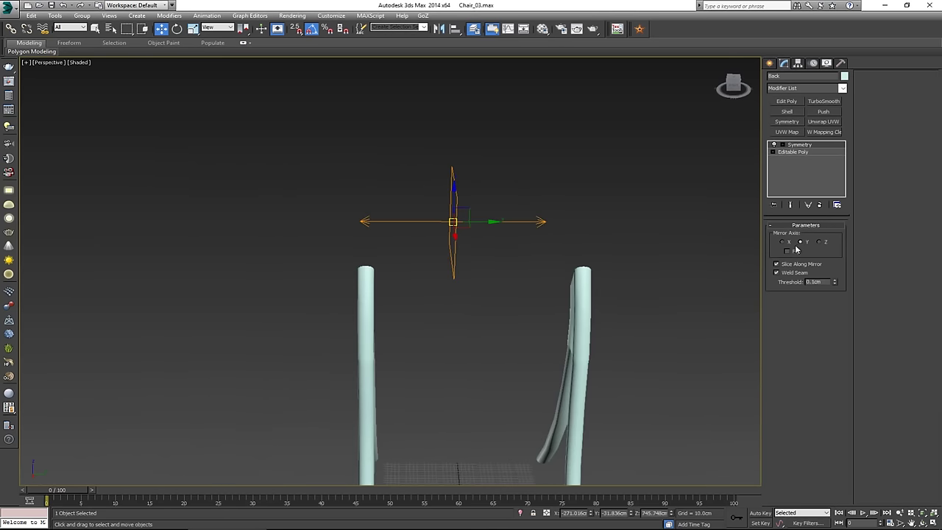
{"action": "left_click", "coordinate": [786, 251]}
- Select the vertices on the open end of the Editable Poly and turn on Show End Result
{"action": "mouse_move", "coordinate": [522, 291]}
{"action": "middle_mouse_down", "text": "alt"}
{"action": "mouse_move", "coordinate": [681, 313]}
{"action": "mouse_move", "coordinate": [700, 334]}
{"action": "mouse_move", "coordinate": [607, 325]}
{"action": "mouse_move", "coordinate": [519, 300]}
{"action": "middle_mouse_up", "text": "alt"}
{"action": "middle_click_drag", "start_coordinate": [513, 239], "coordinate": [604, 228]}
{"action": "scroll", "coordinate": [481, 225], "scroll_direction": "up", "scroll_amount": 3}
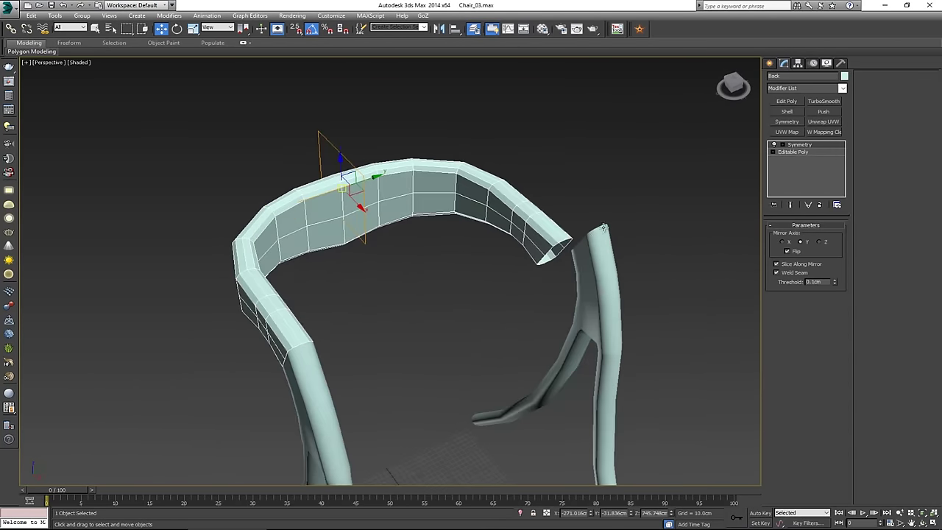
{"action": "middle_click_drag", "start_coordinate": [488, 220], "coordinate": [449, 208], "text": "alt"}
{"action": "left_click", "coordinate": [797, 153]}
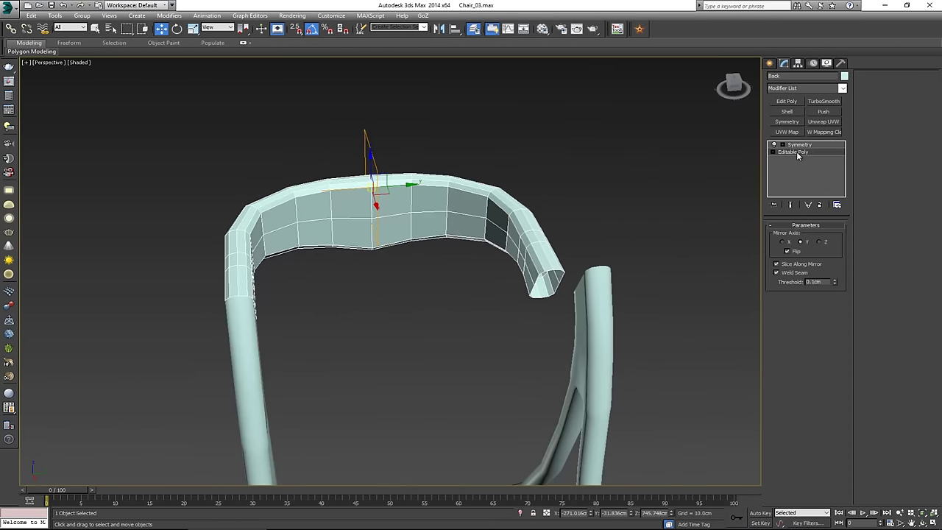
{"action": "key", "text": "1"}
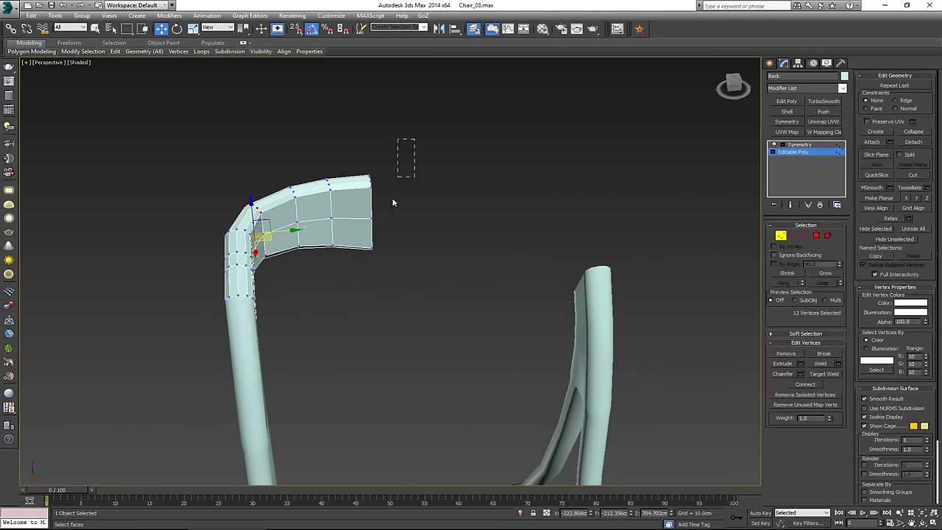
{"action": "left_click_drag", "start_coordinate": [345, 301], "coordinate": [346, 301]}
{"action": "middle_click_drag", "start_coordinate": [345, 301], "coordinate": [403, 214], "text": "alt"}
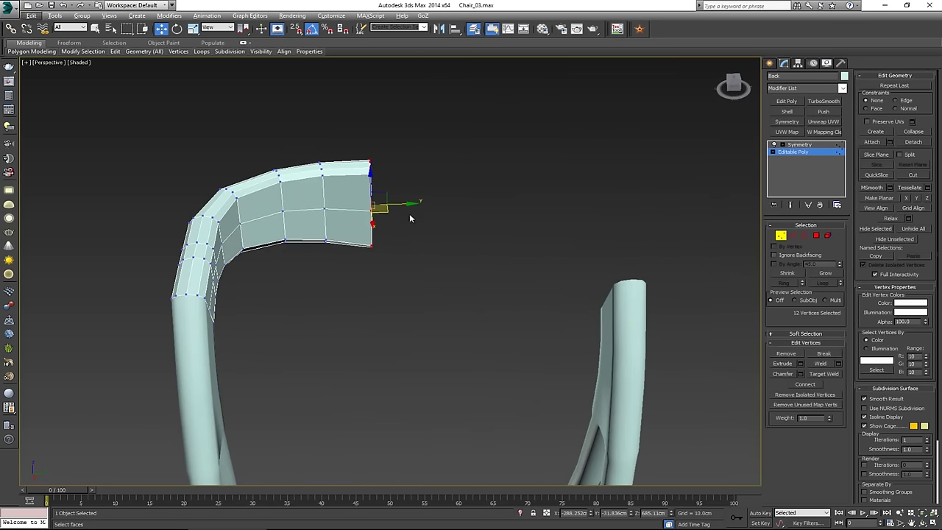
{"action": "left_click", "coordinate": [790, 206]}
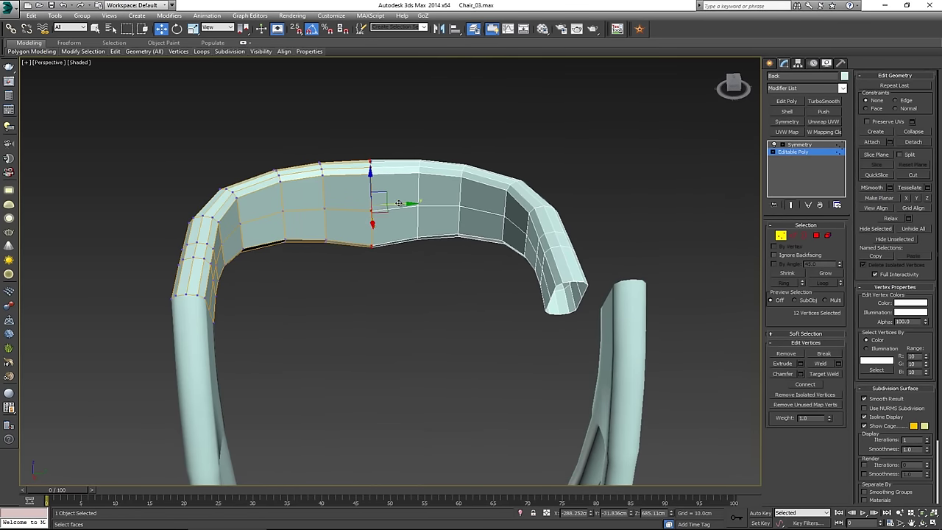
- Try moving the centre vertices along Y, and toggle the Symmetry modifier's Flip option off and on
{"action": "left_click_drag", "start_coordinate": [398, 203], "coordinate": [421, 203]}
{"action": "left_click", "coordinate": [782, 237]}
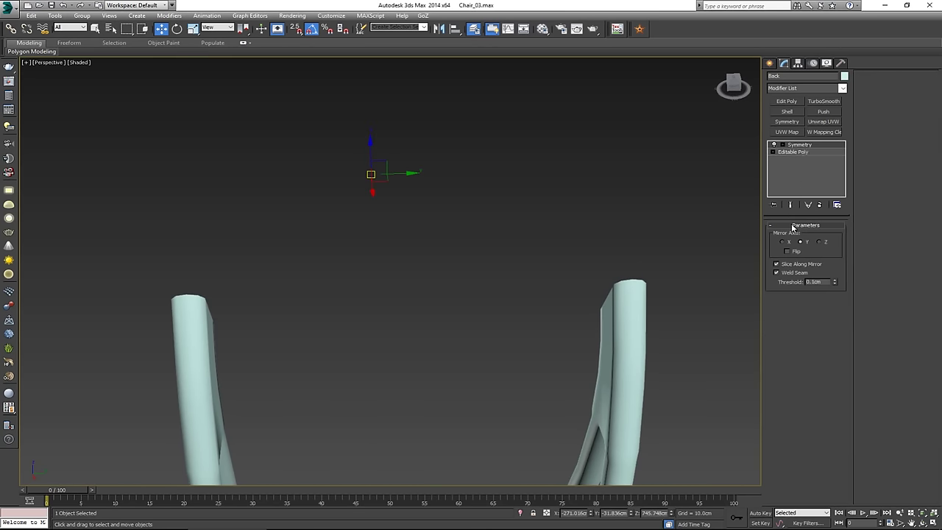
{"action": "left_click", "coordinate": [794, 251]}
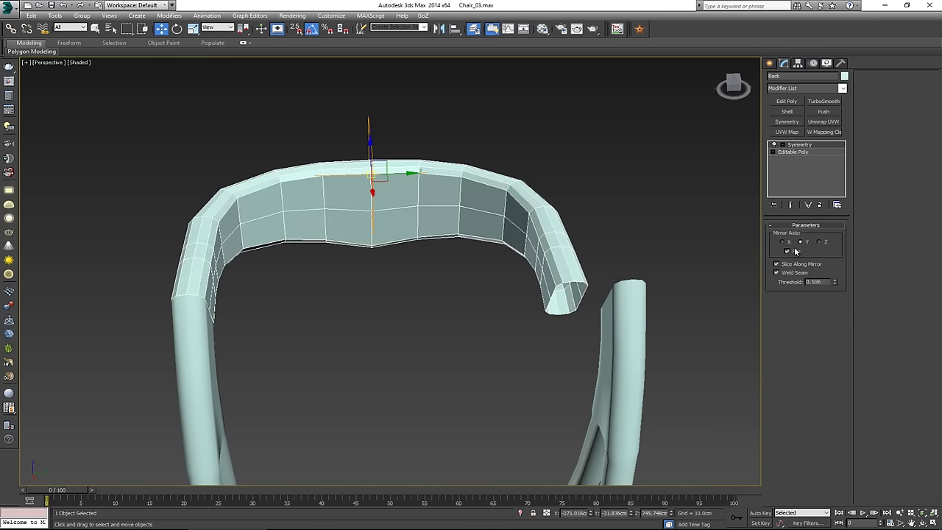
- Move the Symmetry mirror plane along Y until the mirrored half meets the opposite chair leg
{"action": "left_click", "coordinate": [801, 145]}
{"action": "left_click_drag", "start_coordinate": [398, 173], "coordinate": [423, 172]}
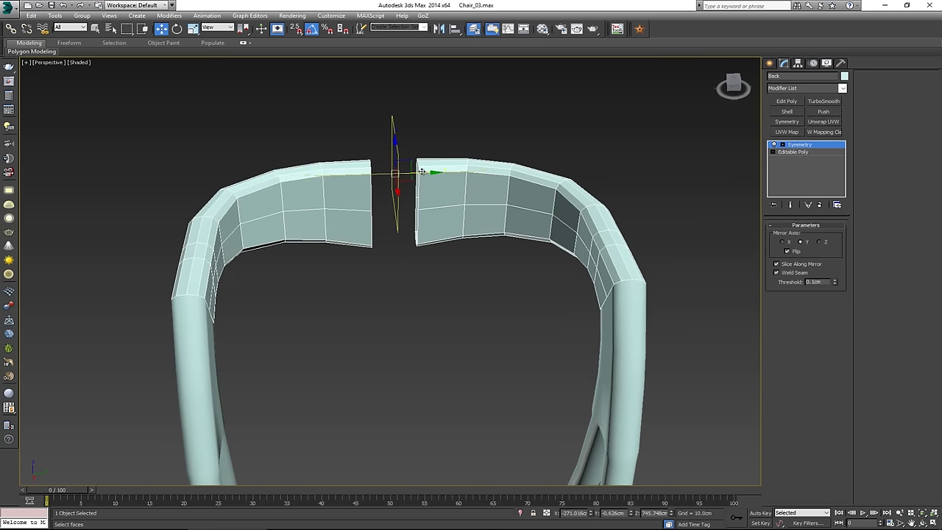
{"action": "mouse_move", "coordinate": [422, 172]}
{"action": "middle_mouse_down", "text": "alt"}
{"action": "mouse_move", "coordinate": [441, 185]}
{"action": "mouse_move", "coordinate": [414, 162]}
{"action": "mouse_move", "coordinate": [587, 162]}
{"action": "mouse_move", "coordinate": [520, 185]}
{"action": "mouse_move", "coordinate": [434, 184]}
{"action": "middle_mouse_up", "text": "alt"}
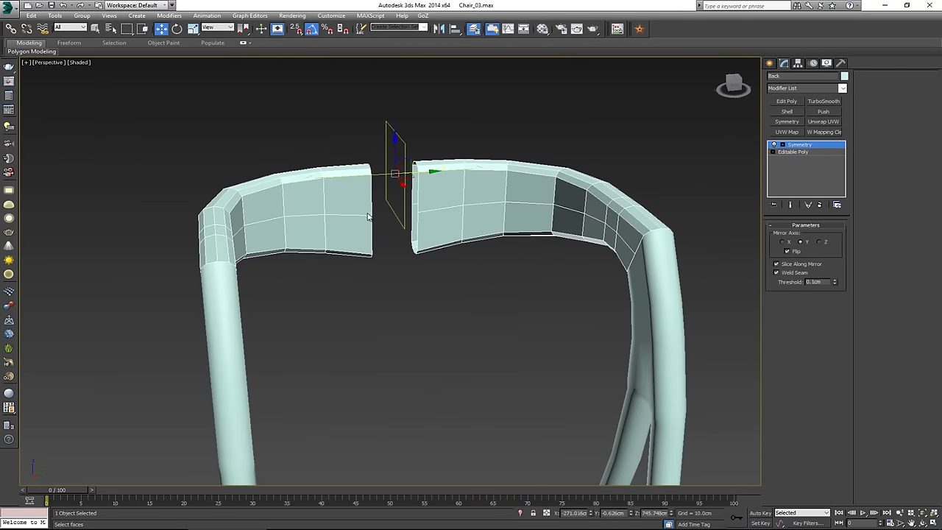
- Select the Editable Poly's inner end vertices and move them along Y to close the central gap
{"action": "left_click", "coordinate": [810, 152]}
{"action": "key", "text": "1"}
{"action": "middle_click_drag", "start_coordinate": [393, 196], "coordinate": [391, 187], "text": "alt"}
{"action": "left_click_drag", "start_coordinate": [402, 144], "coordinate": [375, 274]}
{"action": "left_click_drag", "start_coordinate": [403, 224], "coordinate": [427, 219]}
- Adjust the heights of the lower vertices near the middle to smooth the backrest's bottom edge
{"action": "left_click_drag", "start_coordinate": [384, 242], "coordinate": [384, 245]}
{"action": "middle_click_drag", "start_coordinate": [402, 252], "coordinate": [555, 248], "text": "alt"}
{"action": "mouse_move", "coordinate": [457, 245]}
{"action": "middle_mouse_down", "text": "alt"}
{"action": "mouse_move", "coordinate": [492, 263]}
{"action": "mouse_move", "coordinate": [369, 263]}
{"action": "mouse_move", "coordinate": [441, 237]}
{"action": "middle_mouse_up", "text": "alt"}
{"action": "left_click_drag", "start_coordinate": [471, 225], "coordinate": [474, 229]}
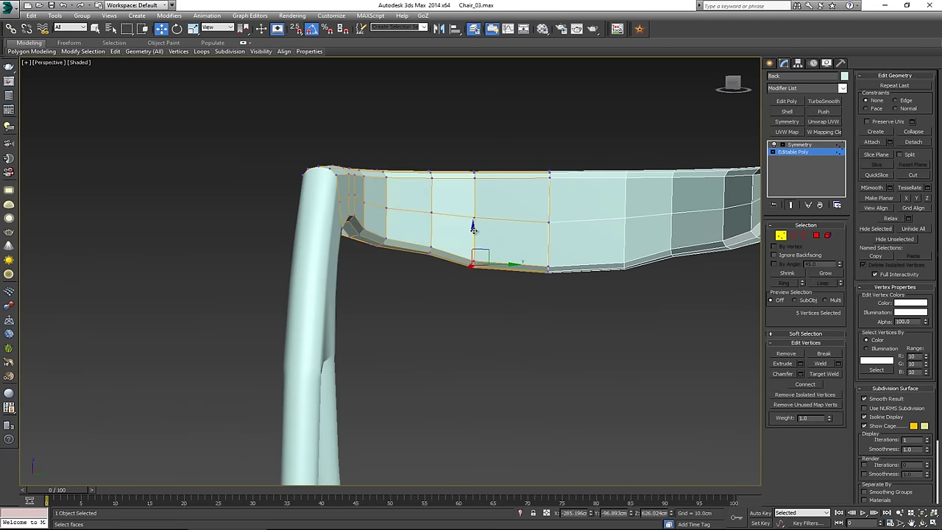
{"action": "left_click_drag", "start_coordinate": [424, 257], "coordinate": [428, 235]}
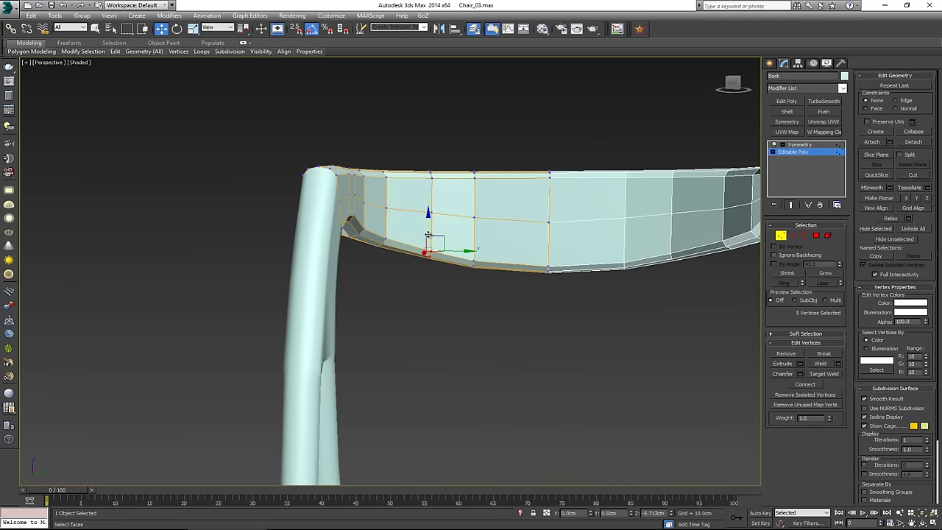
{"action": "middle_click_drag", "start_coordinate": [428, 235], "coordinate": [764, 252], "text": "alt"}
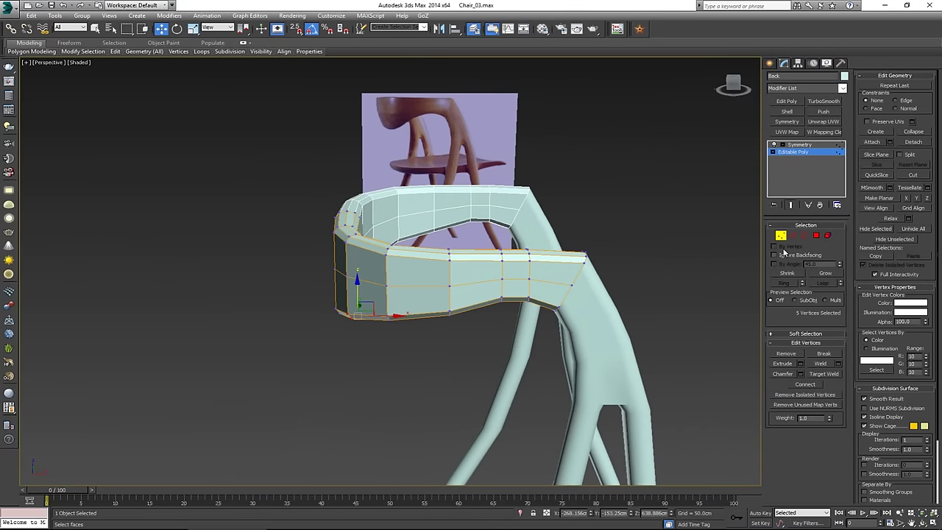
- Add a TurboSmooth modifier to the backrest and place it above Symmetry in the modifier stack
{"action": "left_click", "coordinate": [781, 236]}
{"action": "middle_click_drag", "start_coordinate": [608, 248], "coordinate": [346, 245], "text": "alt"}
{"action": "left_click", "coordinate": [825, 101]}
{"action": "left_click", "coordinate": [607, 197]}
{"action": "scroll", "coordinate": [346, 246], "scroll_direction": "up", "scroll_amount": 3}
{"action": "left_click", "coordinate": [371, 237]}
{"action": "scroll", "coordinate": [346, 217], "scroll_direction": "up", "scroll_amount": 4}
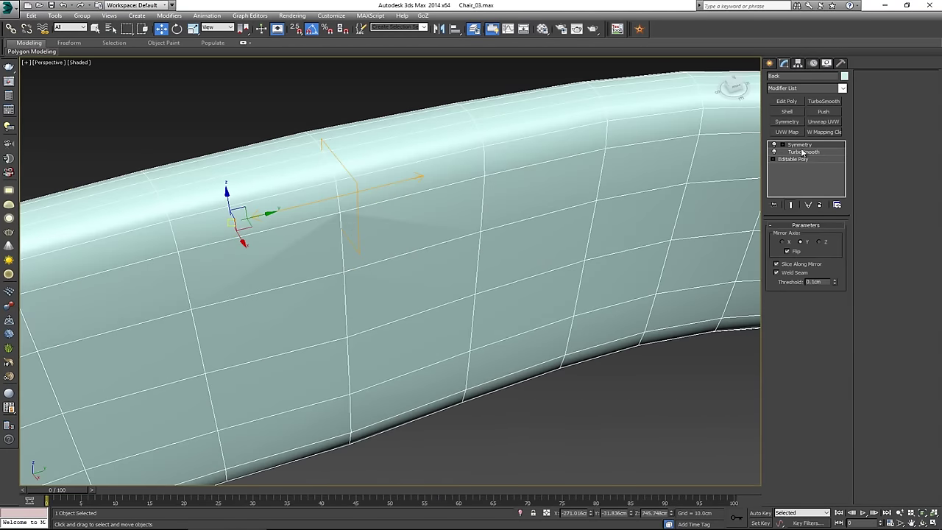
{"action": "left_click_drag", "start_coordinate": [802, 146], "coordinate": [798, 160]}
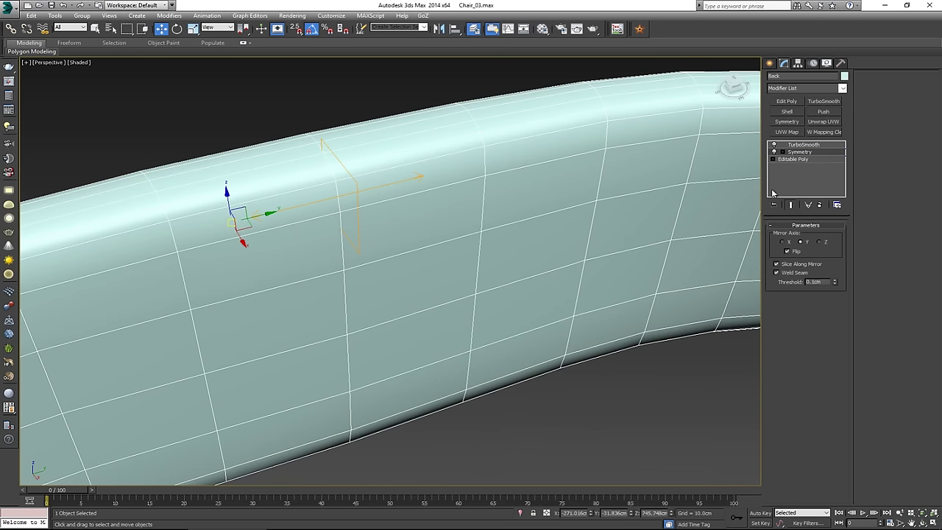
- Examine the smoothed backrest and its joints with the legs against the reference image
{"action": "key", "text": "ctrl+d"}
{"action": "scroll", "coordinate": [400, 300], "scroll_direction": "down", "scroll_amount": 8}
{"action": "middle_click_drag", "start_coordinate": [413, 300], "coordinate": [447, 260], "text": "alt"}
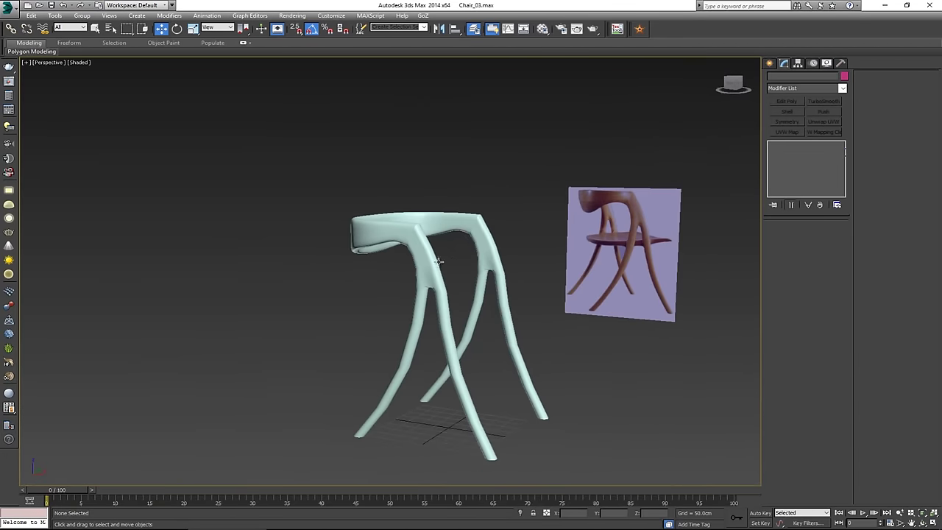
{"action": "left_click", "coordinate": [380, 231]}
{"action": "scroll", "coordinate": [384, 243], "scroll_direction": "up", "scroll_amount": 2}
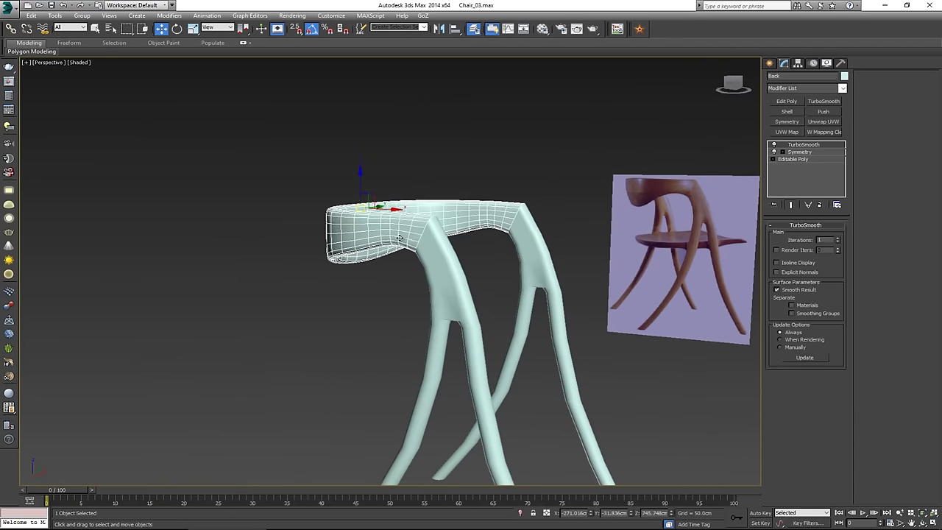
{"action": "middle_click_drag", "start_coordinate": [418, 241], "coordinate": [436, 249], "text": "alt"}
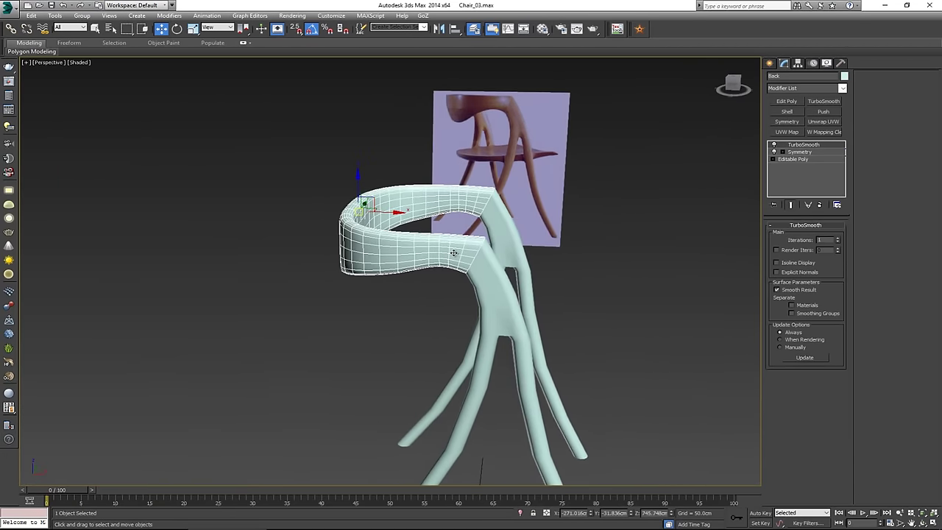
- Draw a box for the seat between the leg assemblies in the Top view, about 411.6 x 515.4 cm and 19 cm high
{"action": "left_click", "coordinate": [611, 335]}
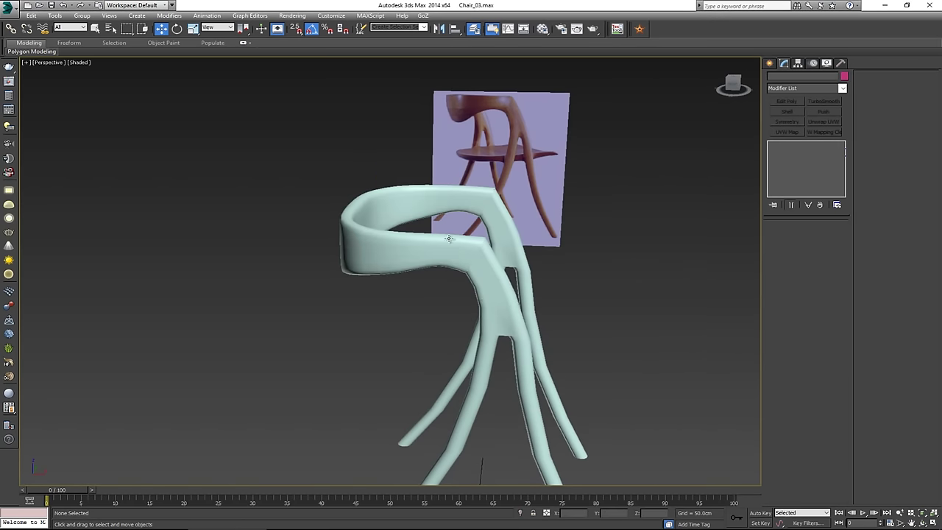
{"action": "middle_click_drag", "start_coordinate": [449, 232], "coordinate": [406, 274], "text": "alt"}
{"action": "middle_click_drag", "start_coordinate": [369, 281], "coordinate": [464, 243], "text": "alt"}
{"action": "scroll", "coordinate": [362, 94], "scroll_direction": "down", "scroll_amount": 3}
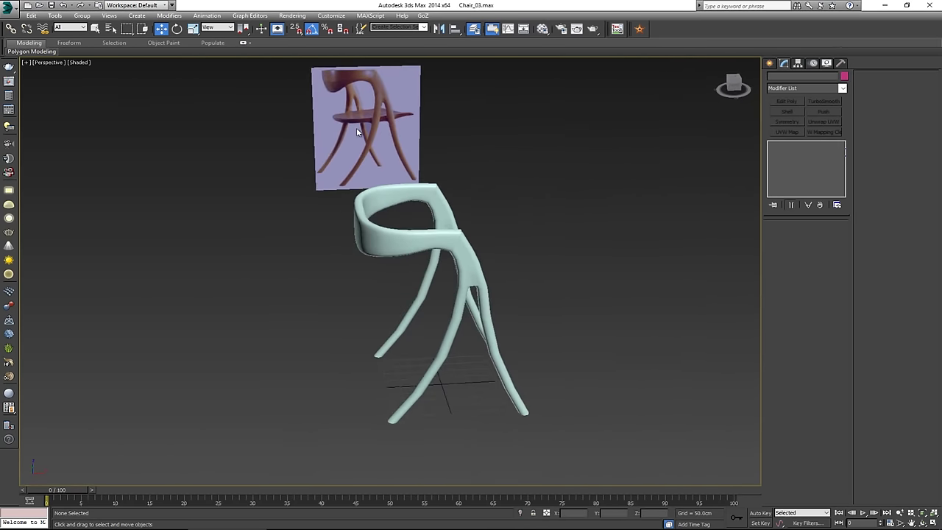
{"action": "key", "text": "alt+w"}
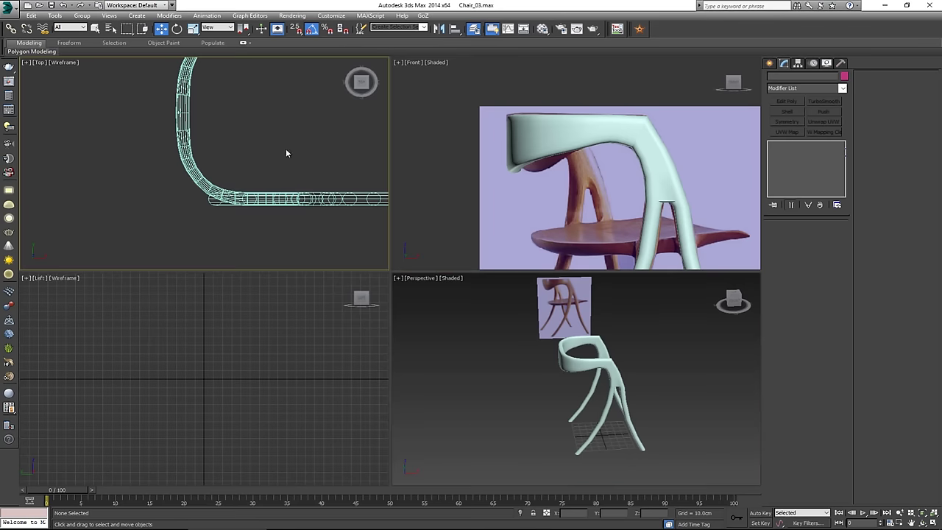
{"action": "scroll", "coordinate": [219, 185], "scroll_direction": "down", "scroll_amount": 3}
{"action": "middle_click_drag", "start_coordinate": [248, 145], "coordinate": [226, 187]}
{"action": "right_click", "coordinate": [282, 169], "text": "ctrl"}
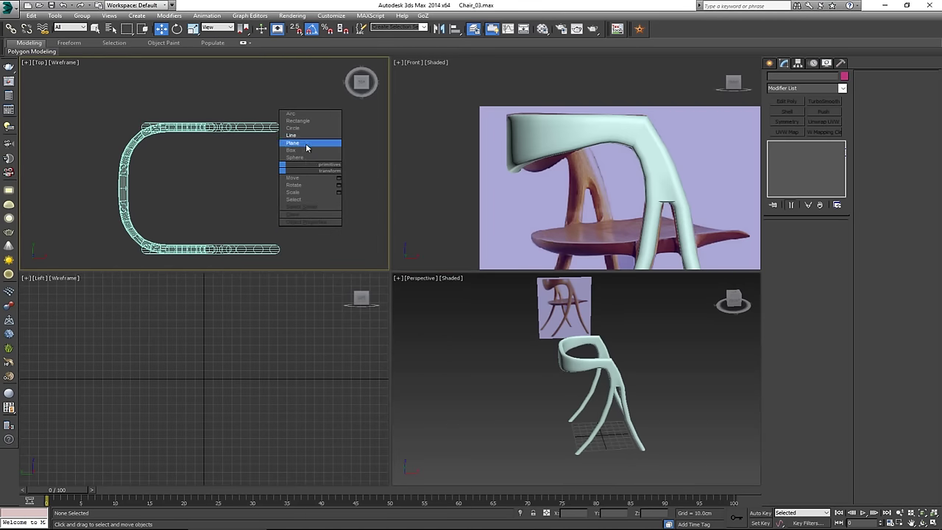
{"action": "left_click", "coordinate": [305, 149]}
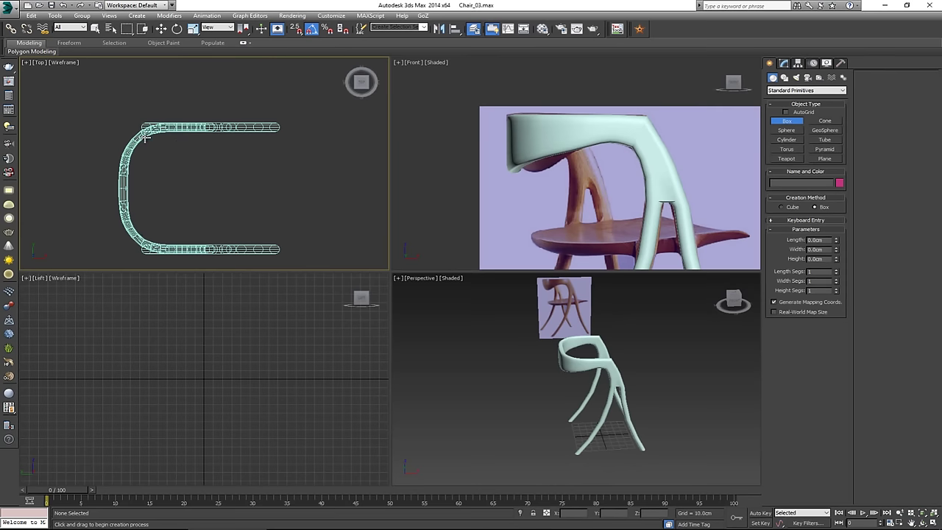
{"action": "left_click_drag", "start_coordinate": [137, 135], "coordinate": [284, 244]}
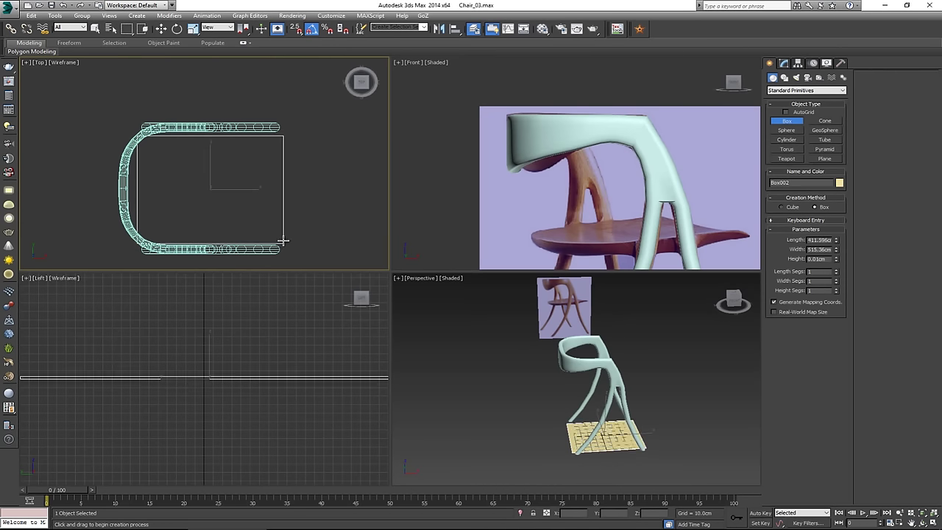
{"action": "left_click", "coordinate": [284, 237]}
- Raise the seat box along Z from the floor to about 425 cm, between the leg assemblies
{"action": "right_click", "coordinate": [640, 360]}
{"action": "middle_click_drag", "start_coordinate": [617, 360], "coordinate": [430, 337]}
{"action": "key", "text": "alt+w"}
{"action": "key", "text": "w"}
{"action": "left_click_drag", "start_coordinate": [445, 350], "coordinate": [443, 251]}
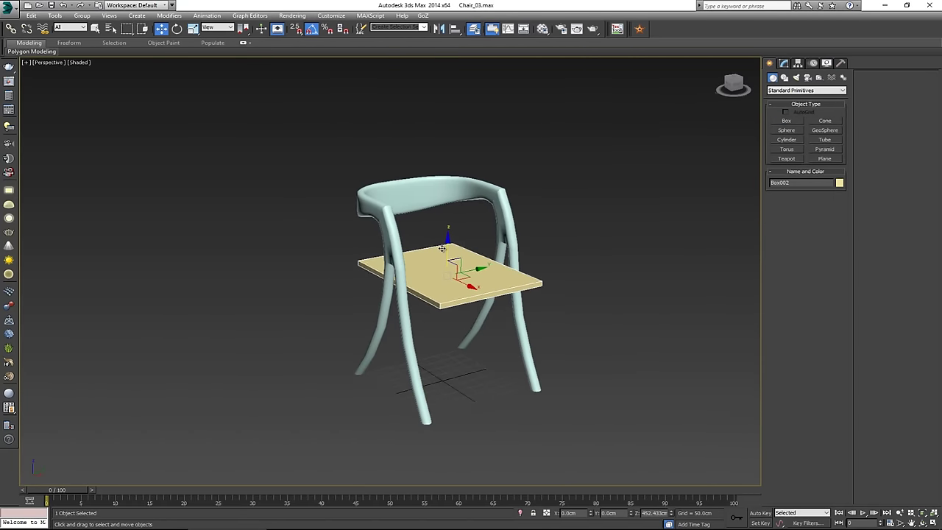
{"action": "middle_click_drag", "start_coordinate": [442, 252], "coordinate": [493, 248], "text": "alt"}
- Align the seat box vertically with the reference seat in the Front view, at about Z 442 cm
{"action": "key", "text": "alt+w"}
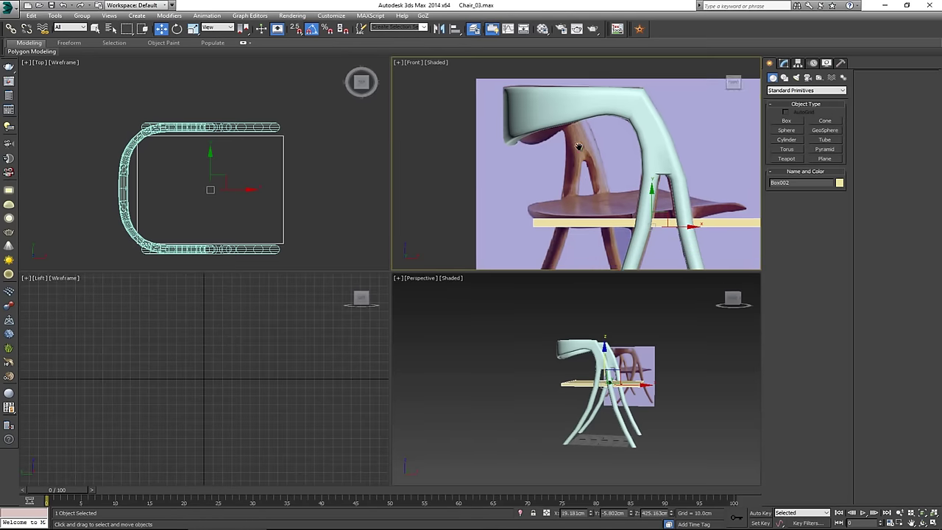
{"action": "scroll", "coordinate": [581, 194], "scroll_direction": "up", "scroll_amount": 2}
{"action": "key", "text": "alt+w"}
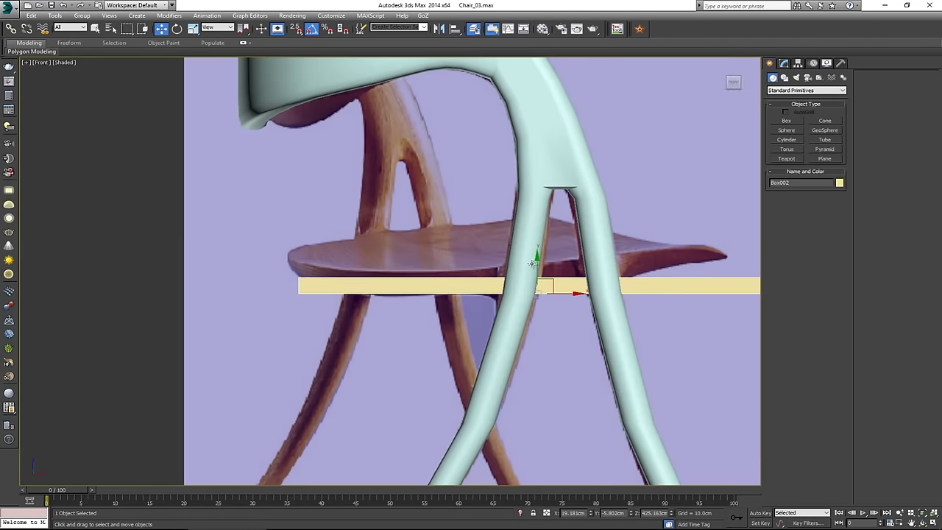
{"action": "left_click", "coordinate": [536, 258]}
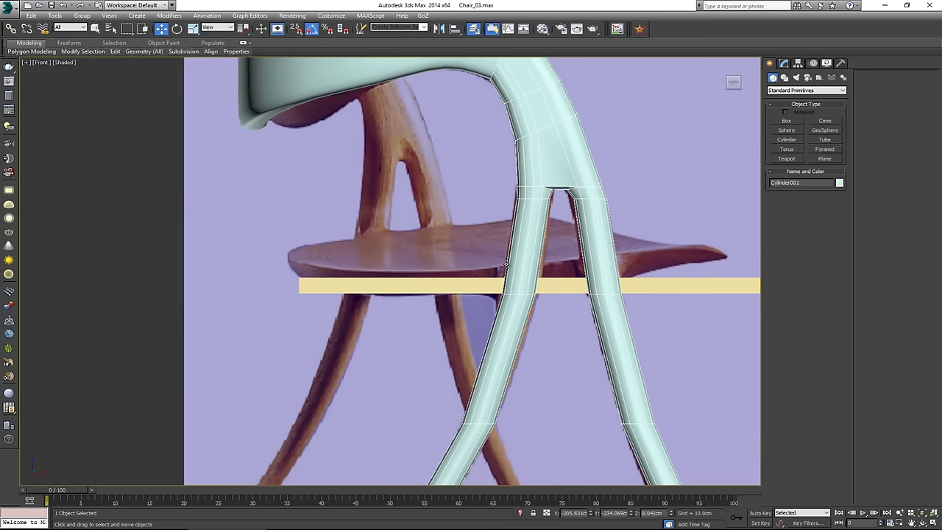
{"action": "left_click", "coordinate": [430, 288]}
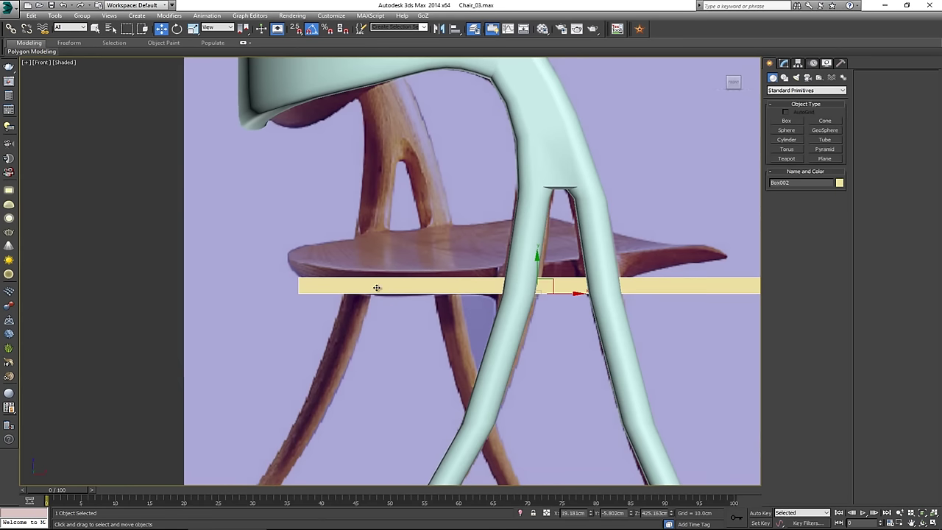
{"action": "left_click_drag", "start_coordinate": [537, 272], "coordinate": [537, 344]}
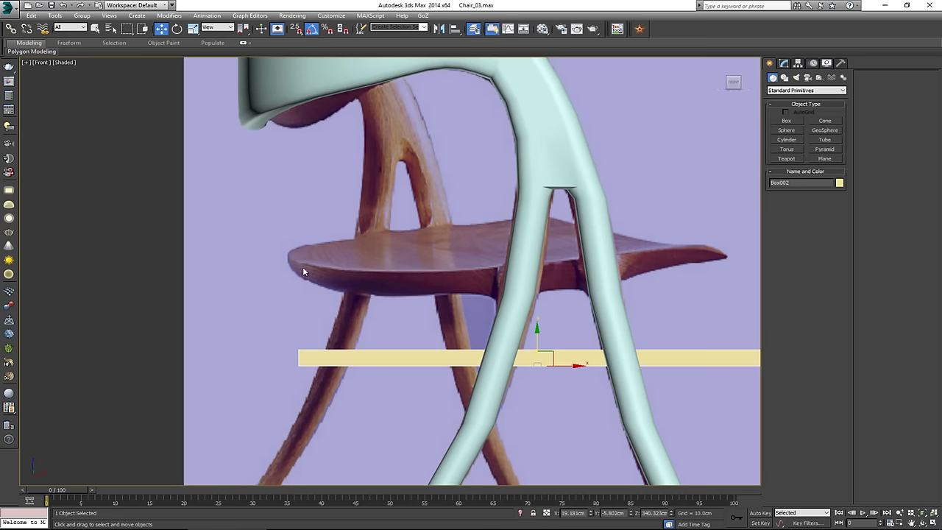
{"action": "left_click_drag", "start_coordinate": [536, 338], "coordinate": [551, 249]}
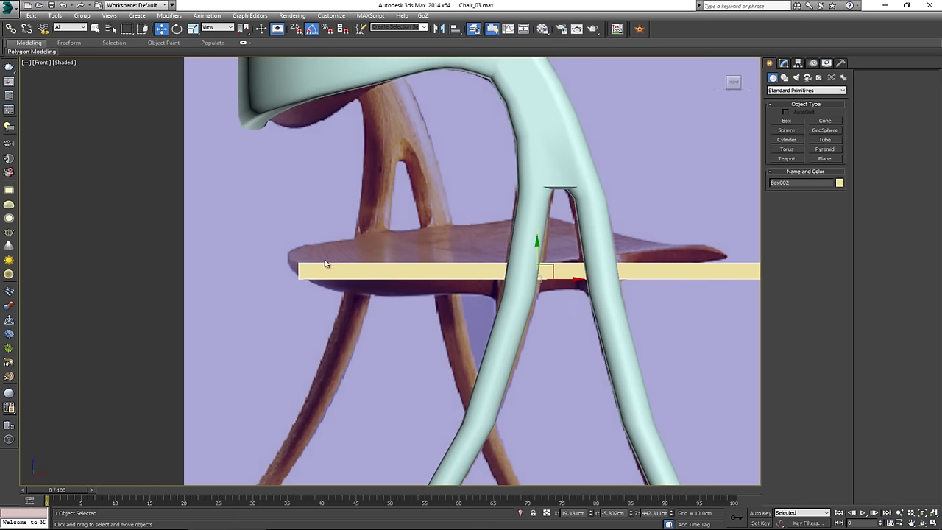
- Make the seat box see-through and fine-tune its height over the reference seat to about Z 440.65 cm
{"action": "scroll", "coordinate": [305, 273], "scroll_direction": "up", "scroll_amount": 5}
{"action": "key", "text": "alt+x"}
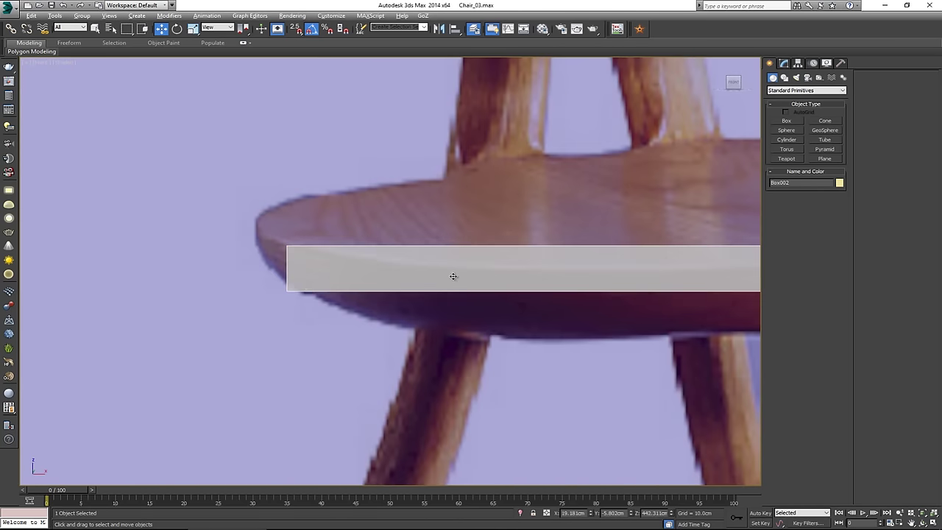
{"action": "scroll", "coordinate": [454, 276], "scroll_direction": "down", "scroll_amount": 4}
{"action": "scroll", "coordinate": [582, 185], "scroll_direction": "down", "scroll_amount": 1}
{"action": "middle_click_drag", "start_coordinate": [583, 185], "coordinate": [489, 165]}
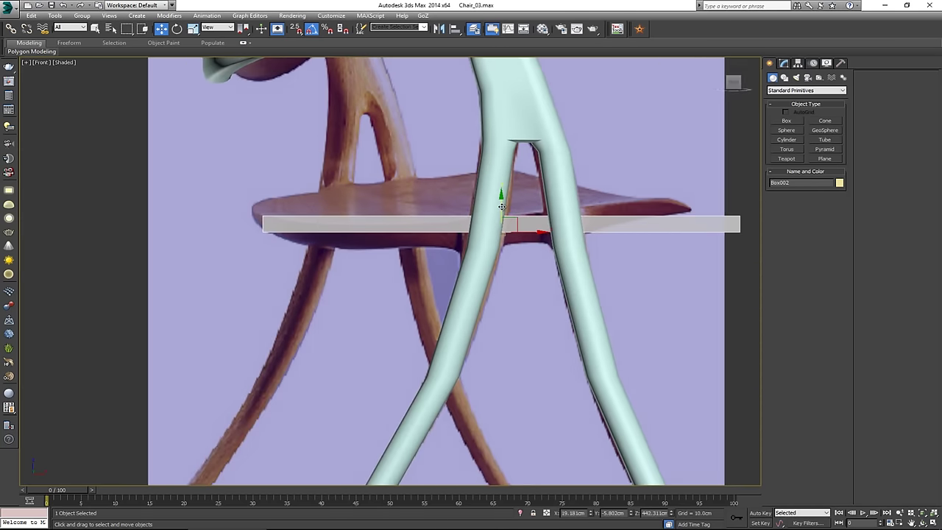
{"action": "left_click_drag", "start_coordinate": [501, 207], "coordinate": [501, 209]}
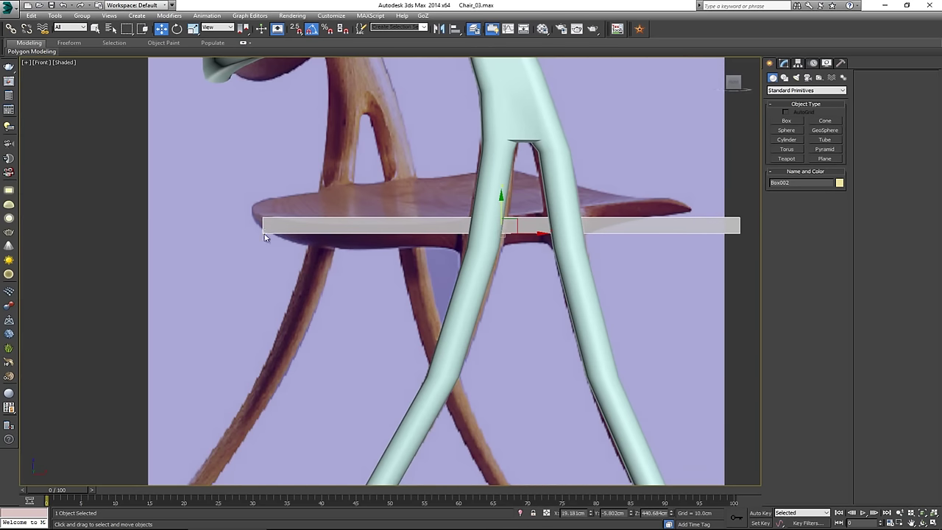
{"action": "mouse_move", "coordinate": [499, 209]}
{"action": "left_mouse_down"}
{"action": "mouse_move", "coordinate": [506, 265]}
{"action": "mouse_move", "coordinate": [508, 210]}
{"action": "left_mouse_up"}
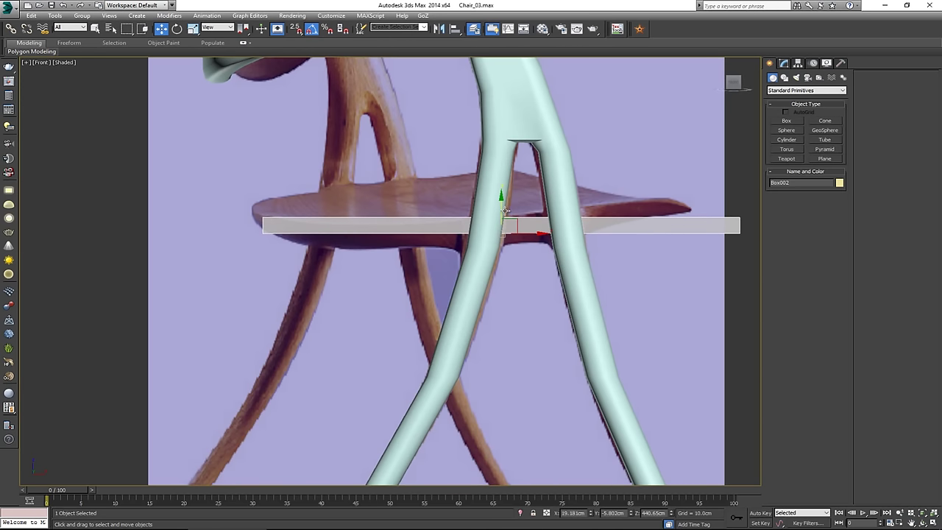
- Add an Edit Poly modifier to the seat box and lower its four bottom vertices about 10 cm to thicken it
{"action": "left_click", "coordinate": [784, 63]}
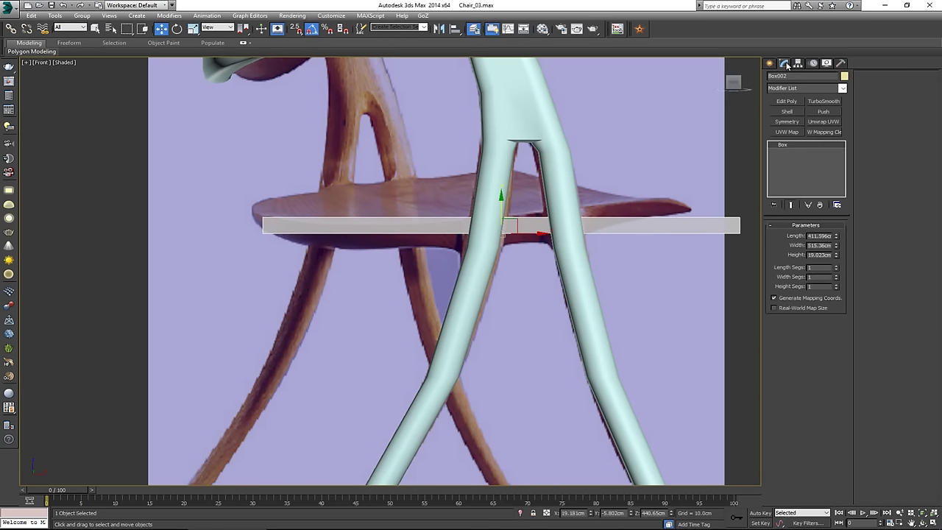
{"action": "left_click", "coordinate": [794, 103]}
{"action": "key", "text": "1"}
{"action": "left_click_drag", "start_coordinate": [250, 224], "coordinate": [749, 273]}
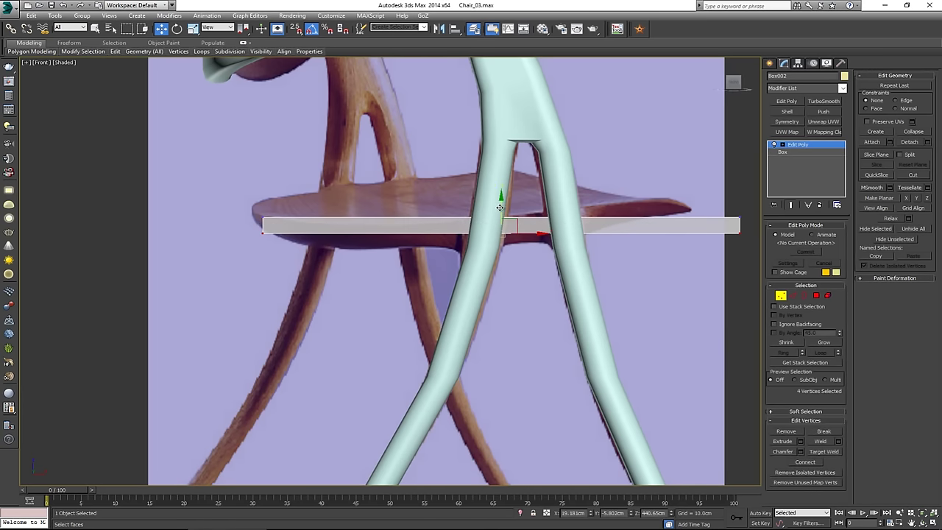
{"action": "left_click_drag", "start_coordinate": [500, 207], "coordinate": [500, 215]}
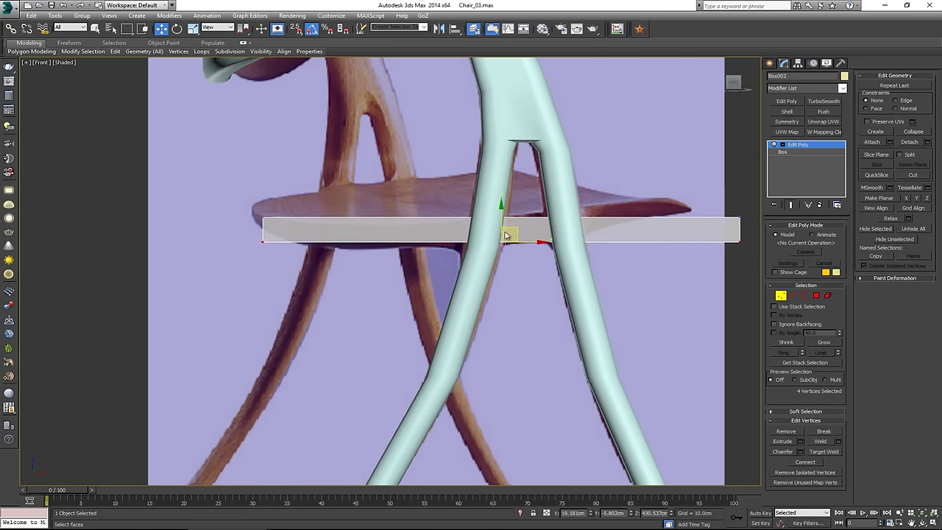
{"action": "left_click", "coordinate": [780, 296]}
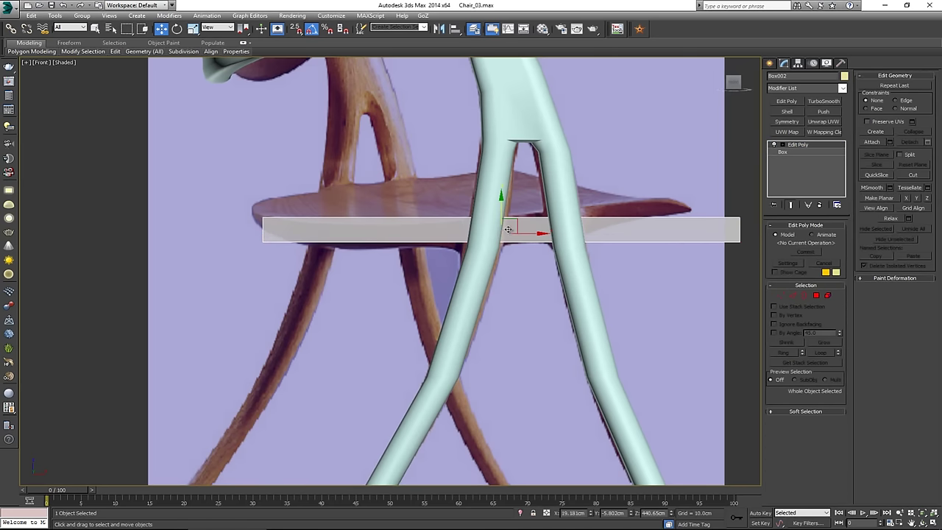
- Select the seat box's crosswise edges and connect them with a lengthwise edge loop along the middle
{"action": "scroll", "coordinate": [507, 230], "scroll_direction": "up", "scroll_amount": 5}
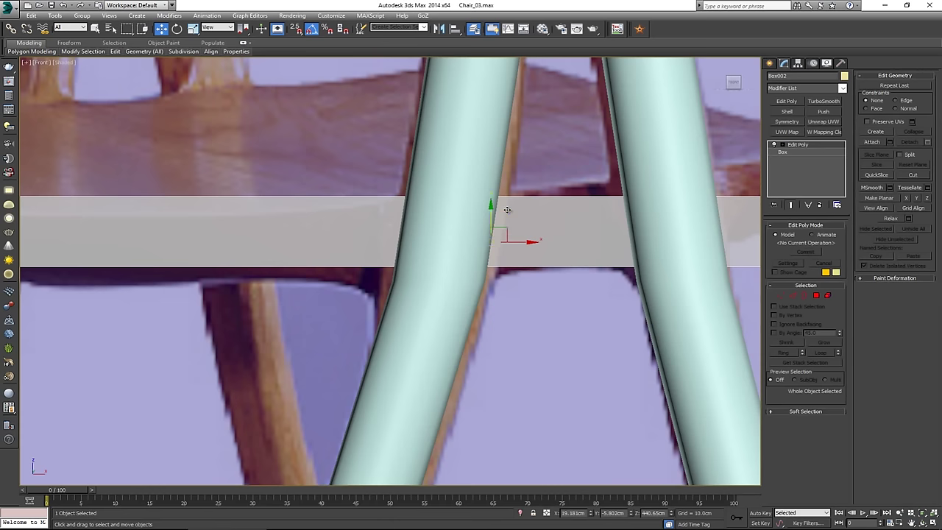
{"action": "scroll", "coordinate": [536, 214], "scroll_direction": "down", "scroll_amount": 3}
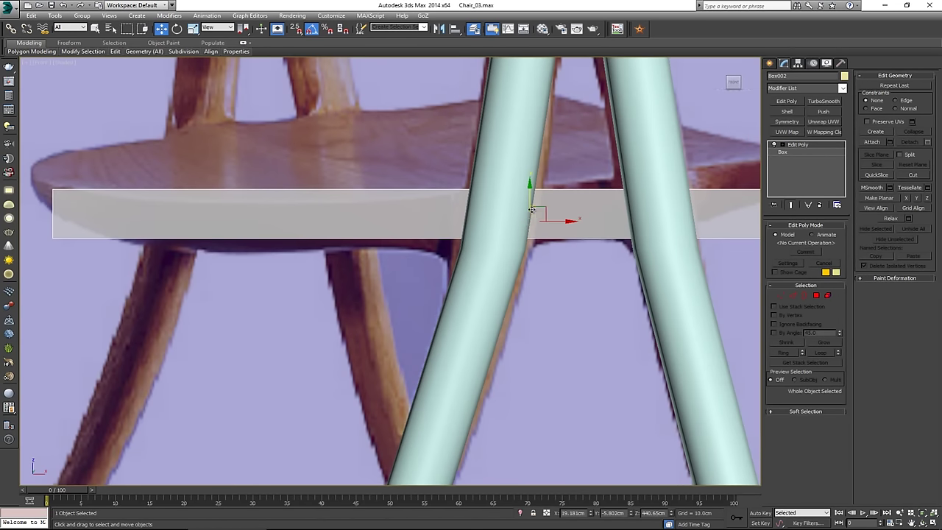
{"action": "scroll", "coordinate": [459, 217], "scroll_direction": "down", "scroll_amount": 3}
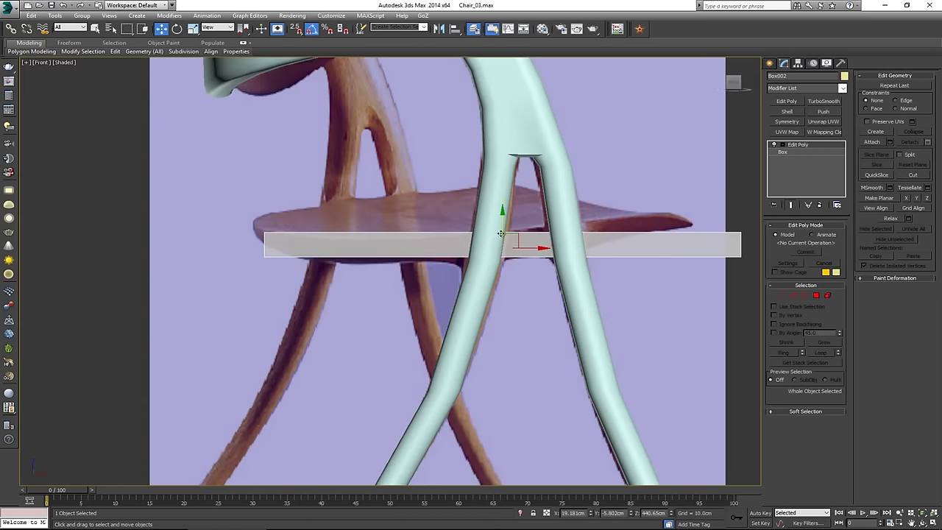
{"action": "key", "text": "alt+w"}
{"action": "middle_click", "coordinate": [602, 343]}
{"action": "key", "text": "alt+w"}
{"action": "mouse_move", "coordinate": [503, 273]}
{"action": "middle_mouse_down", "text": "alt"}
{"action": "mouse_move", "coordinate": [455, 269]}
{"action": "mouse_move", "coordinate": [491, 284]}
{"action": "middle_mouse_up", "text": "alt"}
{"action": "middle_click_drag", "start_coordinate": [621, 123], "coordinate": [479, 220], "text": "alt"}
{"action": "key", "text": "2"}
{"action": "middle_click_drag", "start_coordinate": [441, 355], "coordinate": [460, 343], "text": "alt"}
{"action": "left_click_drag", "start_coordinate": [460, 343], "coordinate": [454, 196]}
{"action": "left_click", "coordinate": [821, 473]}
{"action": "middle_click_drag", "start_coordinate": [559, 309], "coordinate": [597, 290], "text": "alt"}
- Select the seat box's lengthwise edges and connect them with a crosswise edge loop
{"action": "key", "text": "alt+w"}
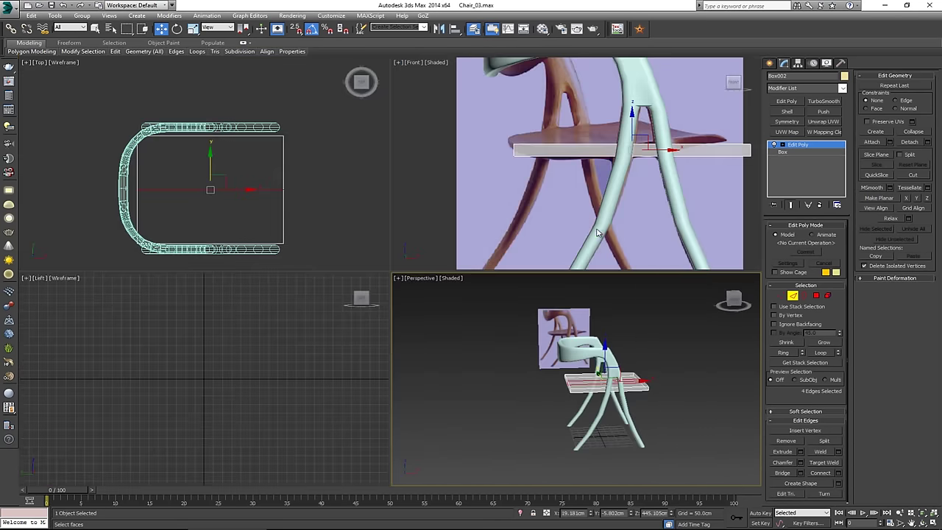
{"action": "scroll", "coordinate": [594, 173], "scroll_direction": "down", "scroll_amount": 1}
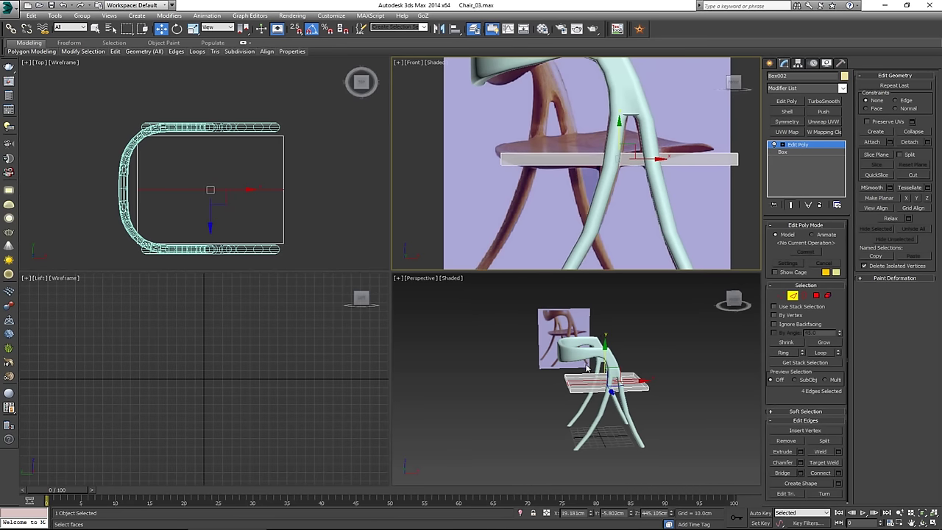
{"action": "middle_click_drag", "start_coordinate": [587, 368], "coordinate": [591, 370], "text": "alt"}
{"action": "left_click_drag", "start_coordinate": [595, 417], "coordinate": [608, 418]}
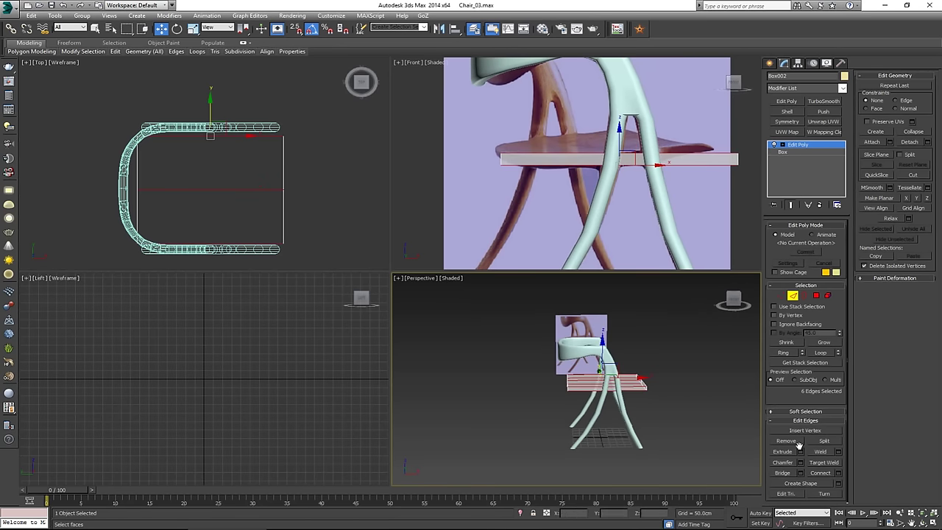
{"action": "left_click", "coordinate": [823, 473]}
- Move the new crosswise edge loop along X toward the backrest side, to about X -93.9 cm
{"action": "key", "text": "alt+w"}
{"action": "middle_click_drag", "start_coordinate": [640, 353], "coordinate": [560, 332], "text": "alt"}
{"action": "scroll", "coordinate": [464, 290], "scroll_direction": "up", "scroll_amount": 5}
{"action": "left_click_drag", "start_coordinate": [451, 269], "coordinate": [379, 265]}
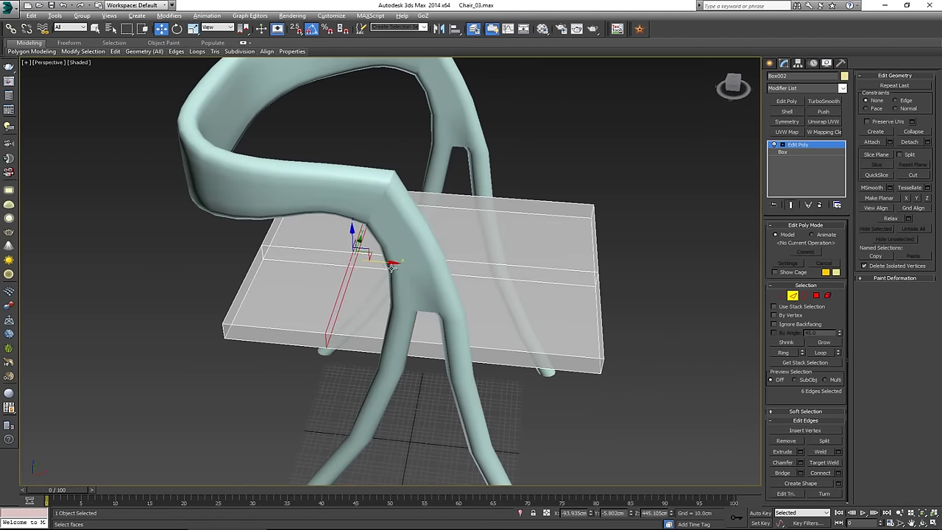
{"action": "middle_click_drag", "start_coordinate": [379, 265], "coordinate": [414, 248], "text": "alt"}
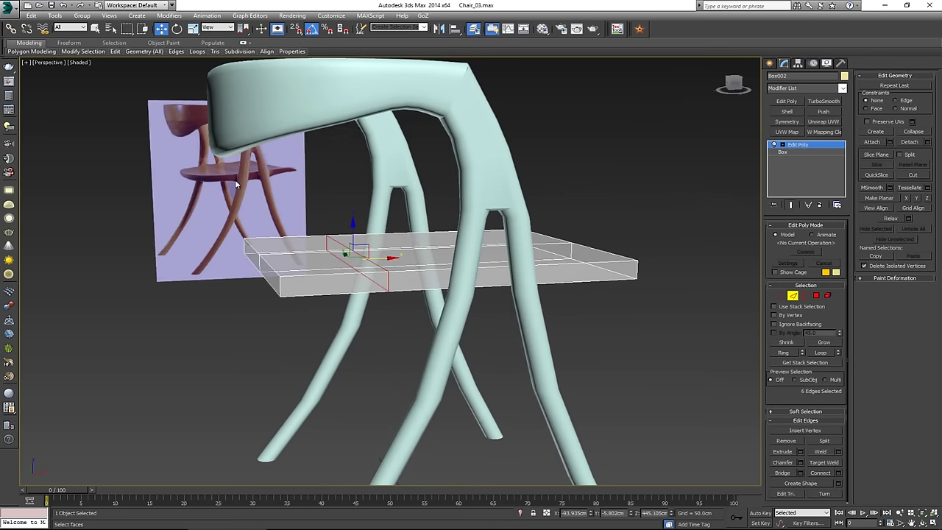
- Turn off see-through display for the seat box and add a TurboSmooth modifier on top of Edit Poly
{"action": "key", "text": "alt+x"}
{"action": "middle_click_drag", "start_coordinate": [430, 279], "coordinate": [288, 218], "text": "alt"}
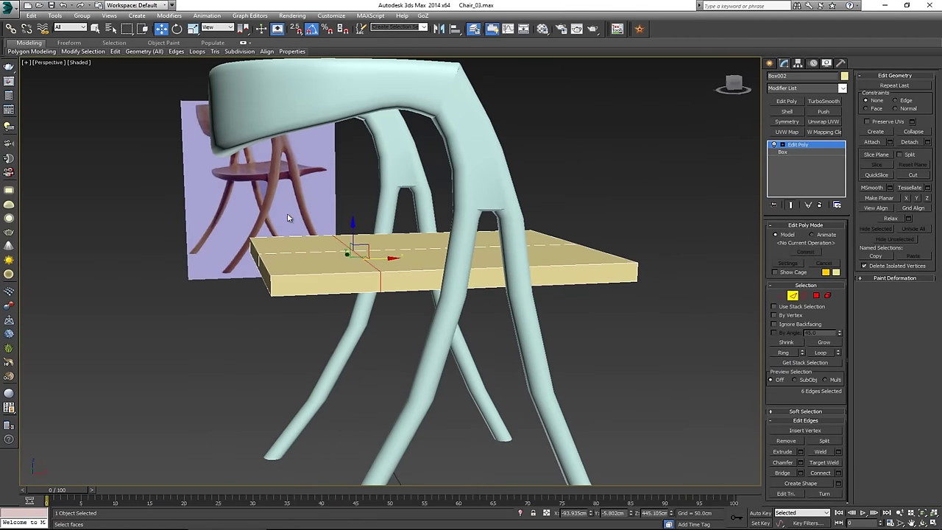
{"action": "left_click", "coordinate": [794, 295]}
{"action": "left_click", "coordinate": [817, 103]}
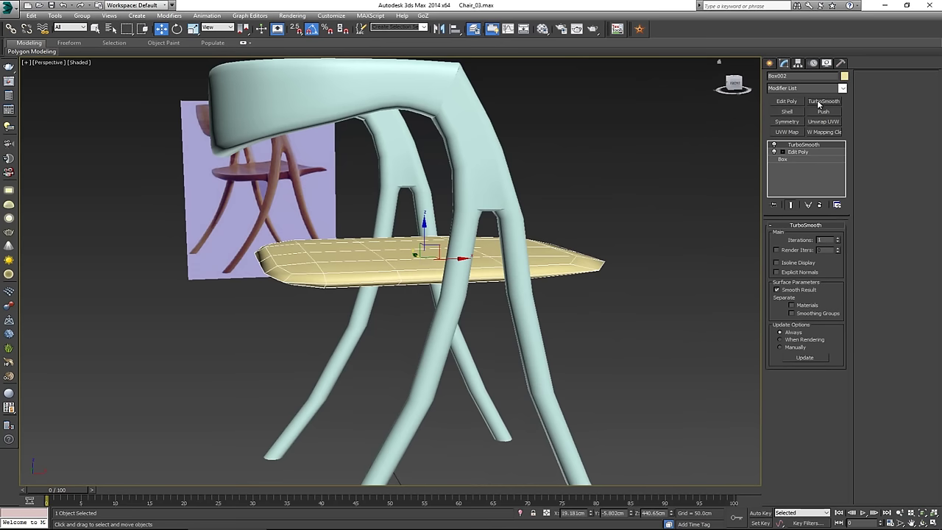
- Move the lower vertices of the seat's backrest-side end inward along X, to about X -222 cm, so that end slopes
{"action": "left_click", "coordinate": [812, 153]}
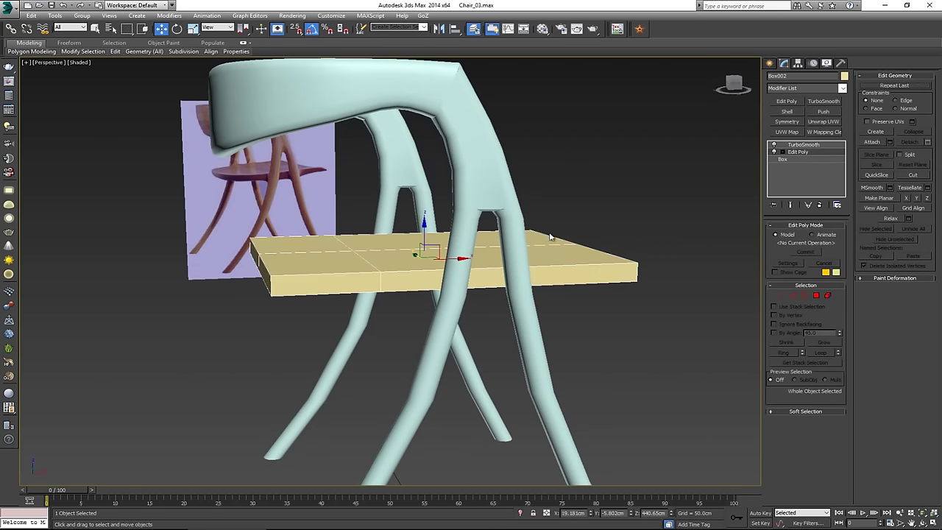
{"action": "key", "text": "alt+1"}
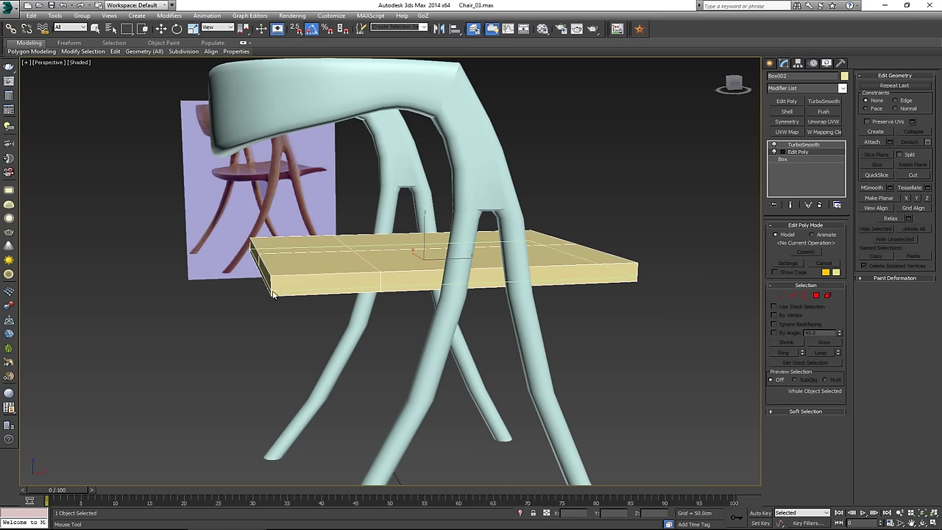
{"action": "right_click", "coordinate": [273, 295]}
{"action": "scroll", "coordinate": [258, 201], "scroll_direction": "up", "scroll_amount": 2}
{"action": "scroll", "coordinate": [286, 274], "scroll_direction": "up", "scroll_amount": 2}
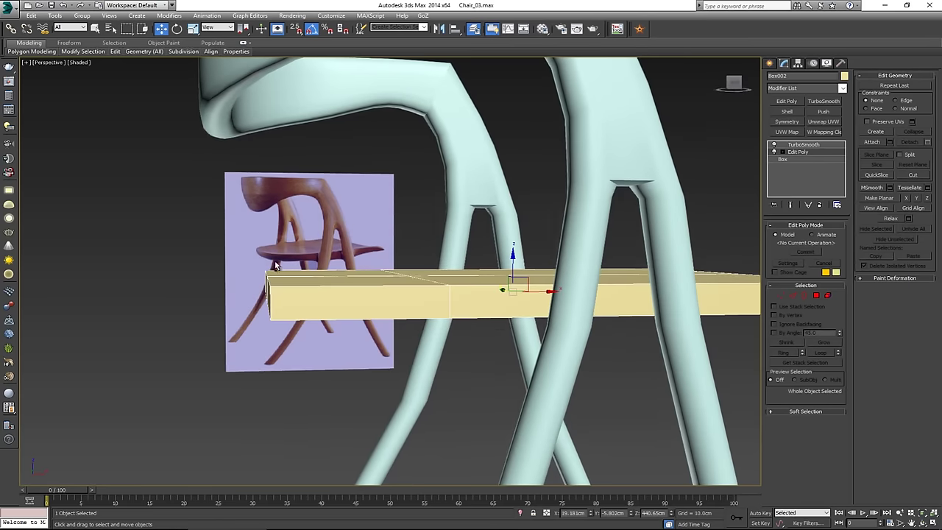
{"action": "key", "text": "alt+w"}
{"action": "scroll", "coordinate": [505, 156], "scroll_direction": "up", "scroll_amount": 2}
{"action": "key", "text": "alt+w"}
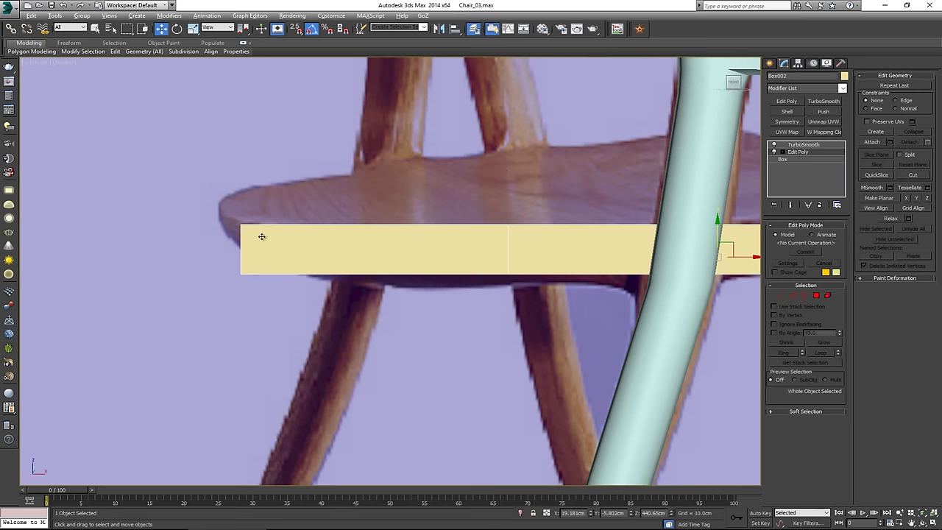
{"action": "key", "text": "1"}
{"action": "left_click_drag", "start_coordinate": [213, 259], "coordinate": [298, 273]}
{"action": "key", "text": "alt+w"}
{"action": "key", "text": "alt+w"}
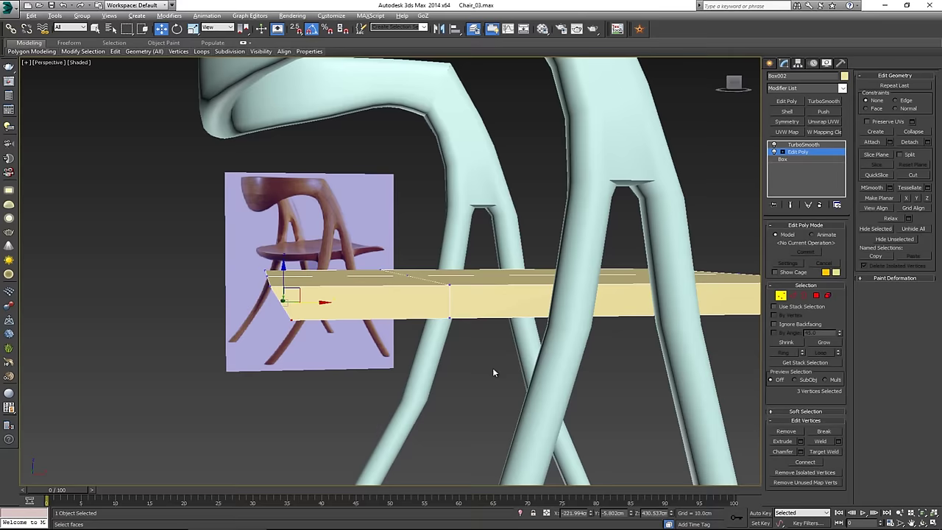
- Select the two lower corner vertices at the seat's backrest-side end and scale them slightly closer together along Y
{"action": "middle_click_drag", "start_coordinate": [496, 374], "coordinate": [492, 296], "text": "alt"}
{"action": "left_click", "coordinate": [480, 293]}
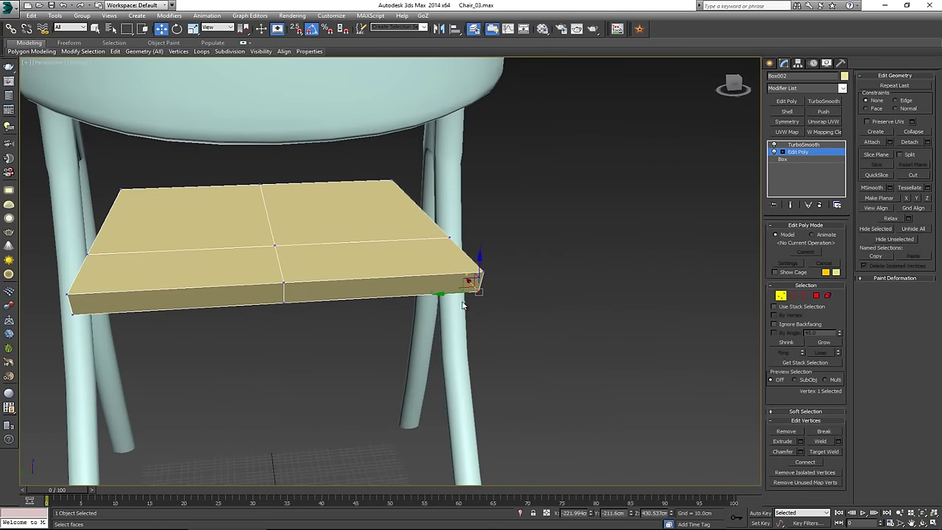
{"action": "left_click_drag", "start_coordinate": [105, 312], "coordinate": [54, 329], "text": "ctrl"}
{"action": "key", "text": "r"}
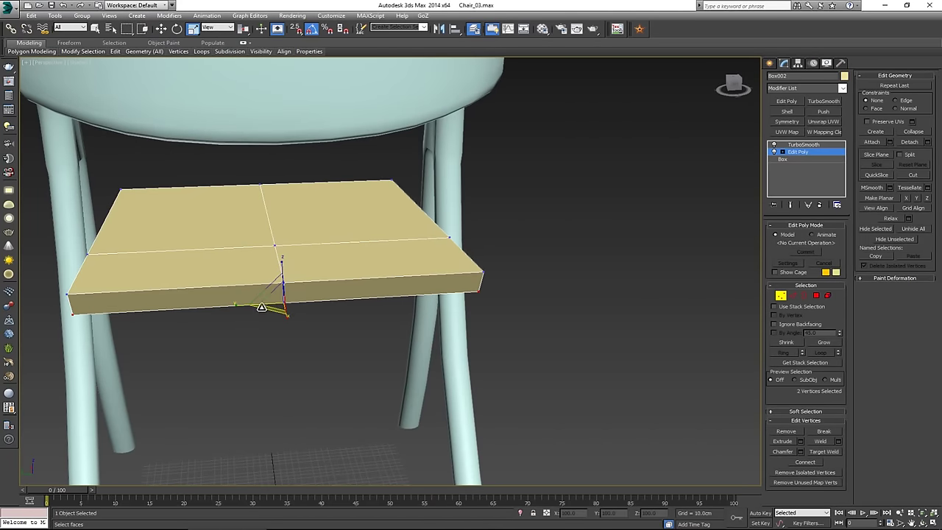
{"action": "left_click_drag", "start_coordinate": [252, 297], "coordinate": [254, 304]}
- Select the three upper vertices along the seat's front end and move them along X to about X 264.3 cm
{"action": "middle_click_drag", "start_coordinate": [328, 304], "coordinate": [534, 277], "text": "alt"}
{"action": "left_click", "coordinate": [546, 286]}
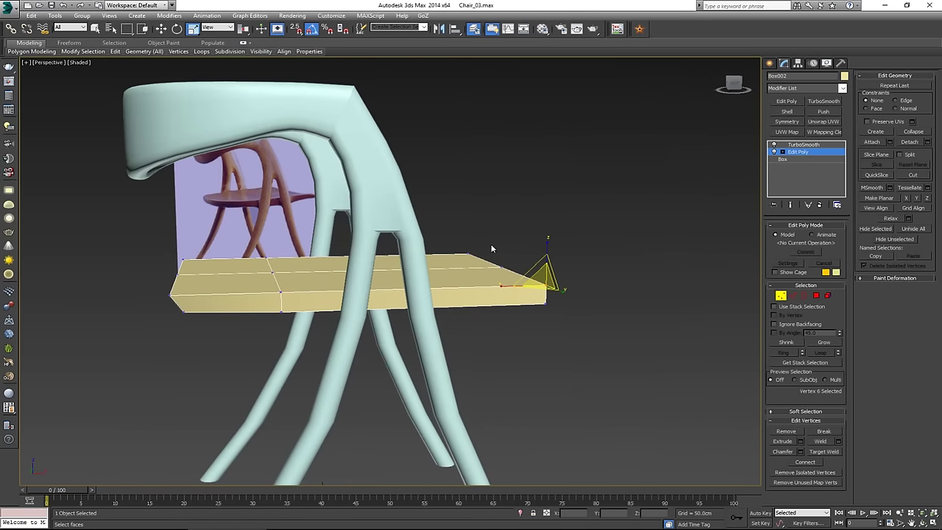
{"action": "left_click", "coordinate": [469, 255], "text": "ctrl"}
{"action": "key", "text": "w"}
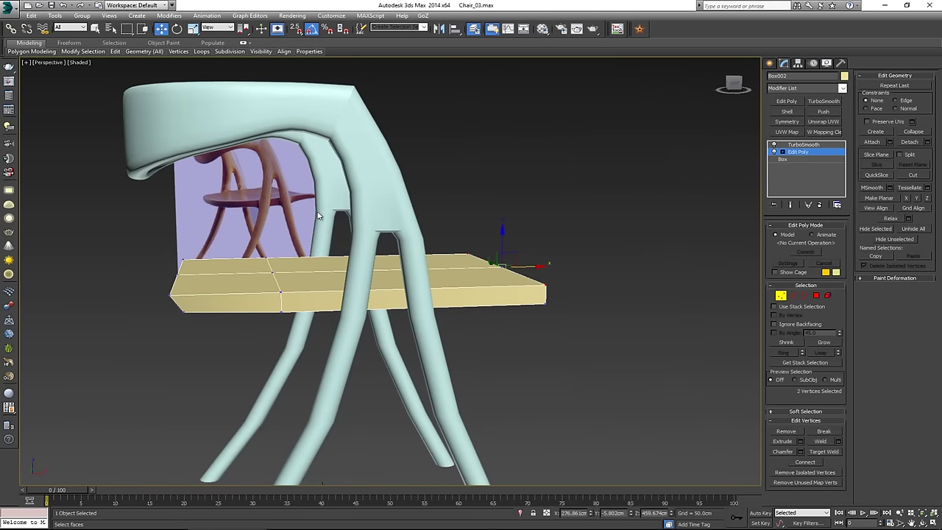
{"action": "left_click", "coordinate": [502, 267], "text": "ctrl"}
{"action": "left_click_drag", "start_coordinate": [517, 267], "coordinate": [508, 267]}
- Select the two lower corner vertices at the seat's front end and scale them along Y to about 96%
{"action": "middle_click_drag", "start_coordinate": [508, 268], "coordinate": [366, 296], "text": "alt"}
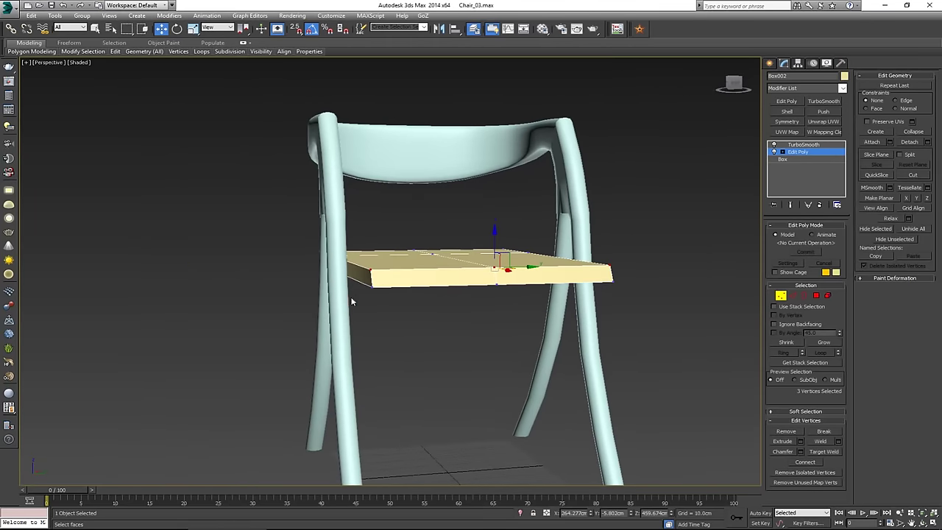
{"action": "left_click", "coordinate": [372, 287]}
{"action": "left_click", "coordinate": [611, 282], "text": "ctrl"}
{"action": "key", "text": "r"}
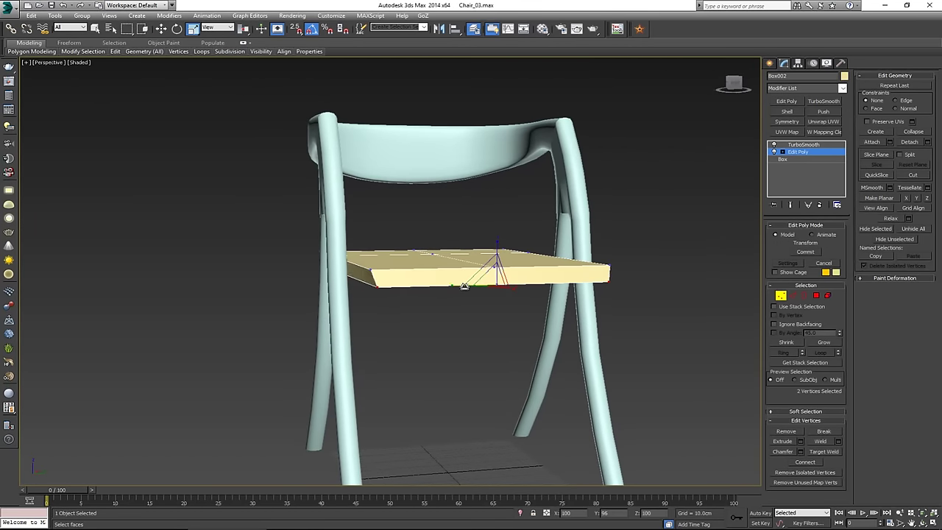
- Insert a SwiftLoop edge loop around the seat's sides within its thickness and a second one crosswise near the front end
{"action": "middle_click_drag", "start_coordinate": [488, 282], "coordinate": [401, 349], "text": "alt"}
{"action": "middle_click_drag", "start_coordinate": [330, 339], "coordinate": [420, 336]}
{"action": "scroll", "coordinate": [421, 337], "scroll_direction": "down", "scroll_amount": 3}
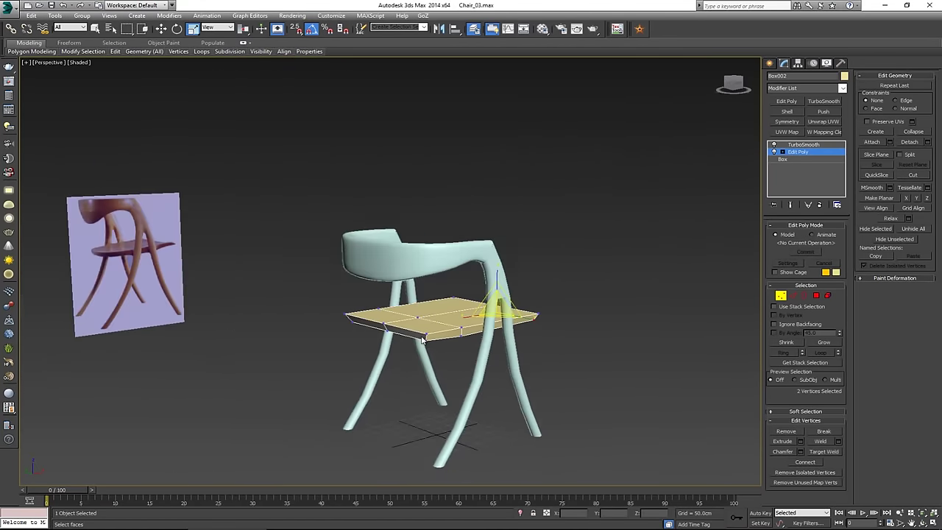
{"action": "scroll", "coordinate": [424, 339], "scroll_direction": "up", "scroll_amount": 3}
{"action": "key", "text": "alt+1"}
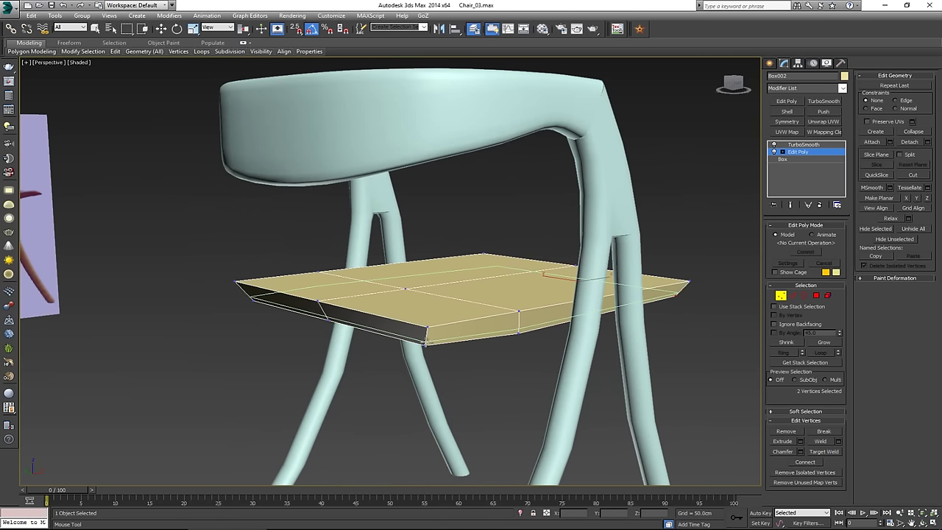
{"action": "left_click", "coordinate": [425, 343]}
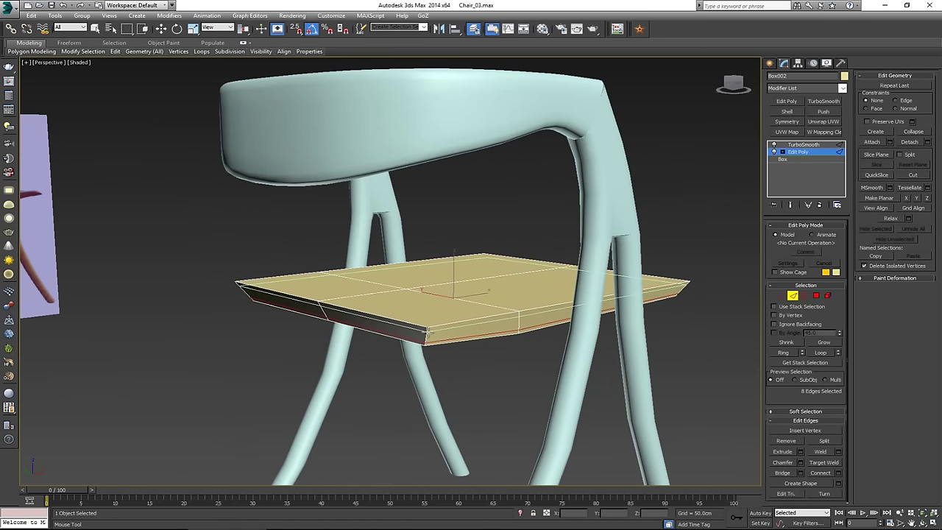
{"action": "middle_click_drag", "start_coordinate": [427, 330], "coordinate": [648, 338], "text": "alt"}
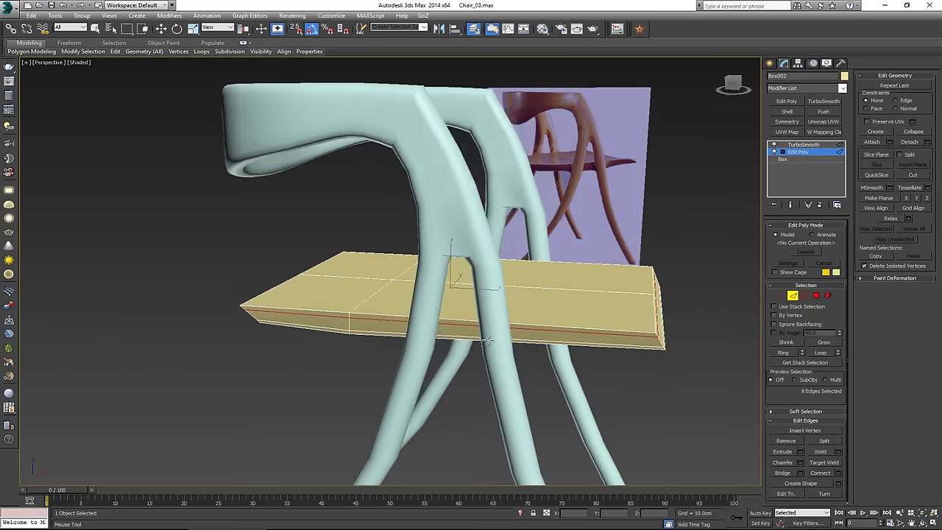
{"action": "left_click", "coordinate": [652, 337]}
{"action": "right_click", "coordinate": [649, 353]}
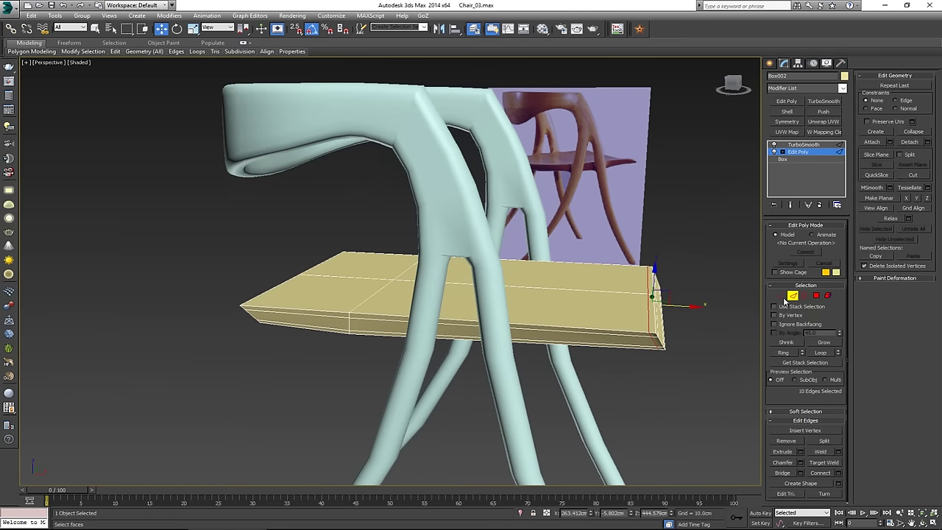
- Leave edge editing and set the seat's TurboSmooth iterations to 2
{"action": "left_click", "coordinate": [793, 296]}
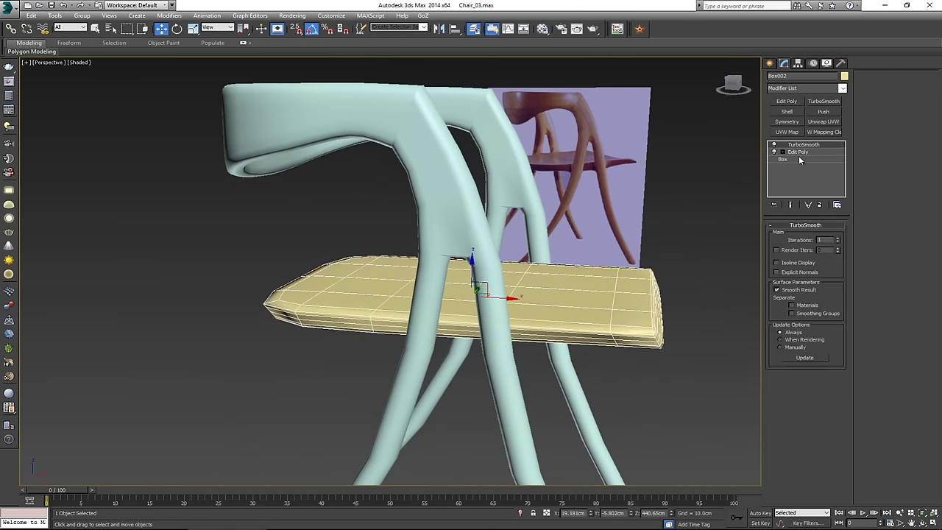
{"action": "left_click", "coordinate": [838, 238]}
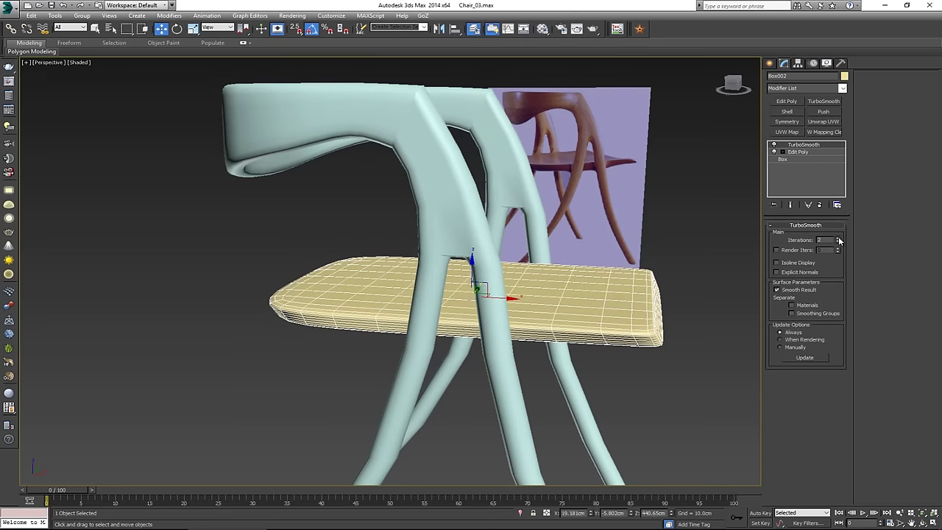
{"action": "left_click", "coordinate": [700, 357]}
{"action": "middle_click_drag", "start_coordinate": [449, 309], "coordinate": [490, 341], "text": "alt"}
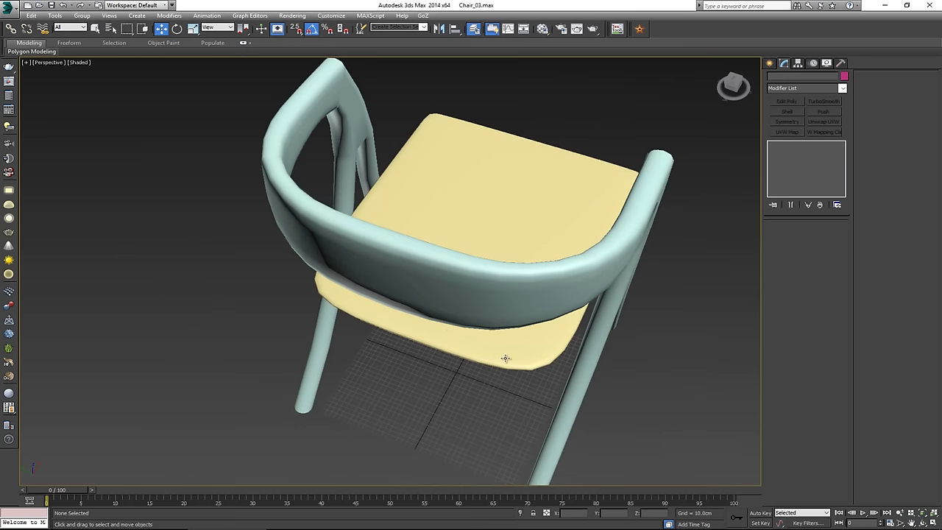
- Scale the vertices of the seat's two backrest-side corners closer together along Y, with the smoothed end result and its cage shown
{"action": "left_click", "coordinate": [505, 358]}
{"action": "left_click", "coordinate": [807, 154]}
{"action": "middle_click_drag", "start_coordinate": [666, 253], "coordinate": [555, 314], "text": "alt"}
{"action": "key", "text": "1"}
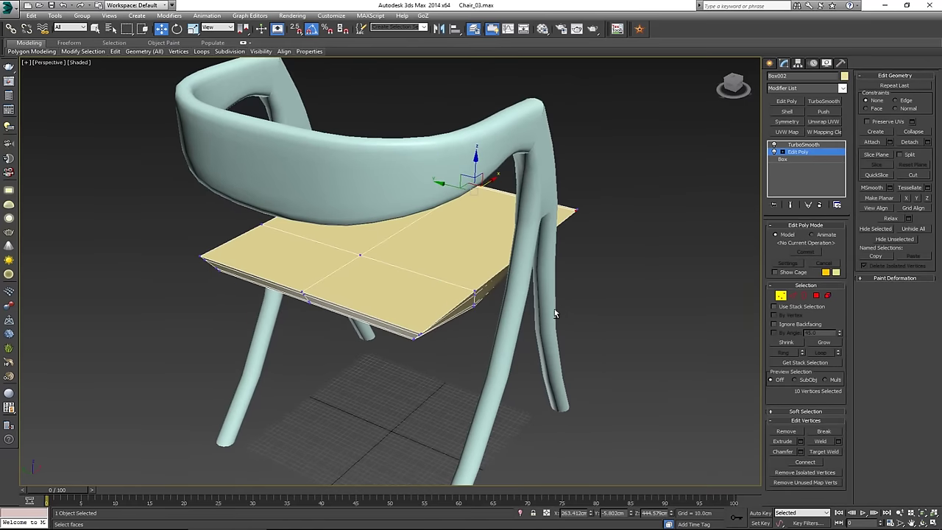
{"action": "left_click_drag", "start_coordinate": [437, 326], "coordinate": [404, 356]}
{"action": "middle_click_drag", "start_coordinate": [404, 356], "coordinate": [434, 347], "text": "alt"}
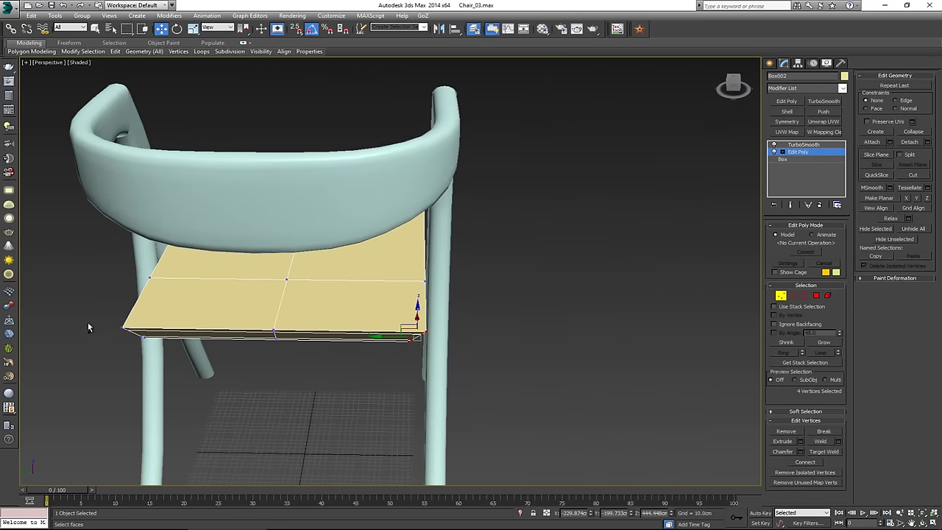
{"action": "left_click_drag", "start_coordinate": [169, 359], "coordinate": [170, 358], "text": "ctrl"}
{"action": "middle_click_drag", "start_coordinate": [169, 359], "coordinate": [256, 329], "text": "alt"}
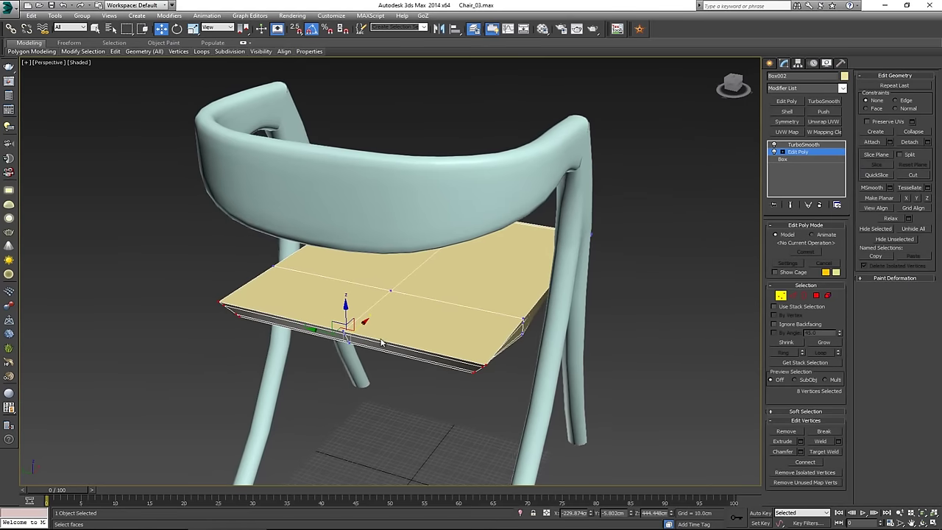
{"action": "middle_click_drag", "start_coordinate": [366, 342], "coordinate": [407, 336]}
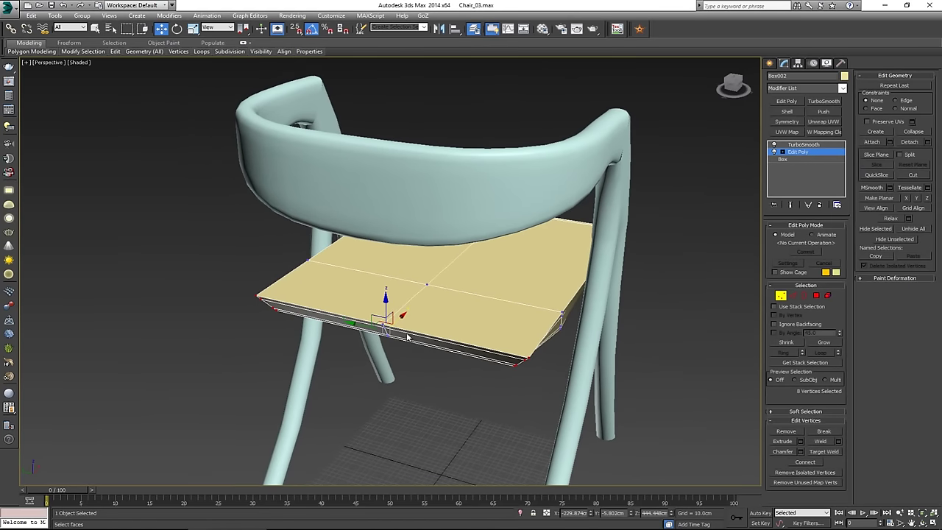
{"action": "left_click", "coordinate": [793, 206]}
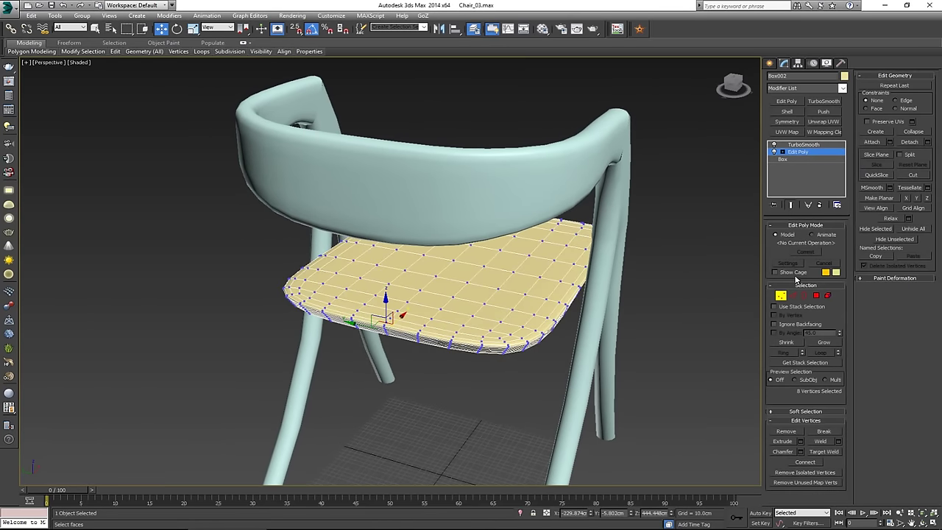
{"action": "left_click", "coordinate": [775, 272]}
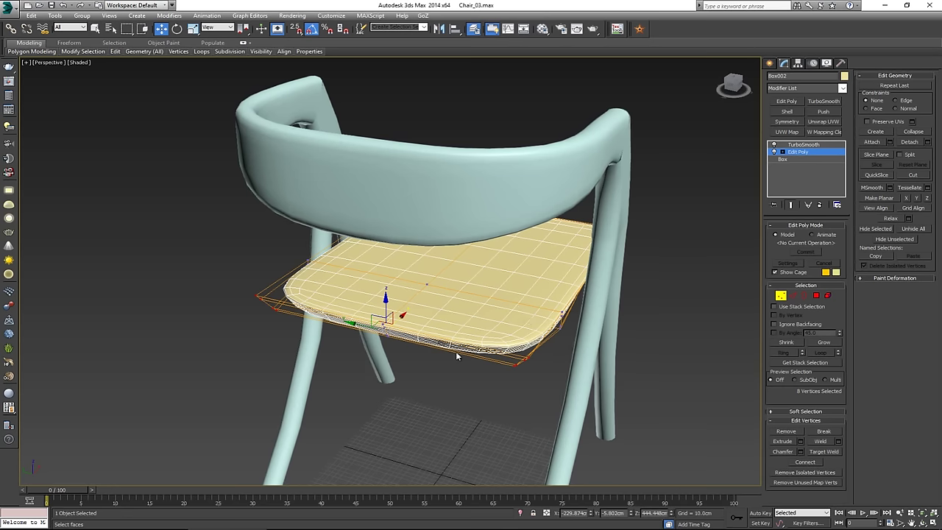
{"action": "key", "text": "r"}
{"action": "left_click_drag", "start_coordinate": [428, 341], "coordinate": [418, 379]}
- Examine the smoothed seat's narrowed backrest end from the side and above and compare it with the reference image
{"action": "middle_click_drag", "start_coordinate": [408, 334], "coordinate": [353, 315], "text": "alt"}
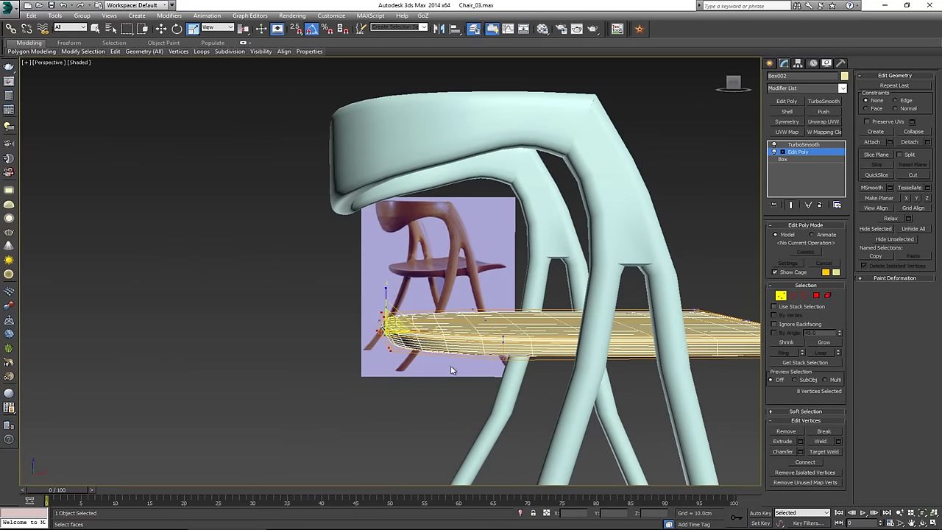
{"action": "middle_click_drag", "start_coordinate": [413, 308], "coordinate": [404, 339], "text": "alt"}
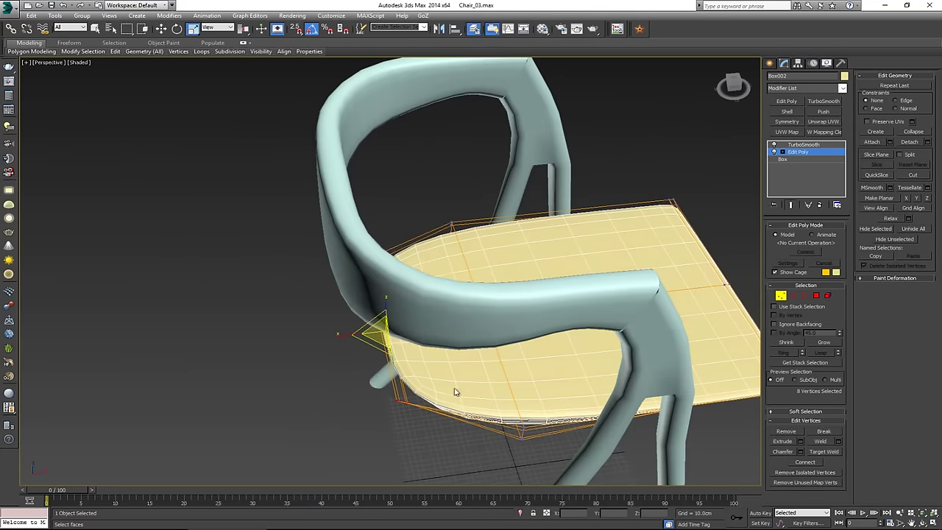
{"action": "key", "text": "shift+z"}
{"action": "key", "text": "shift+z"}
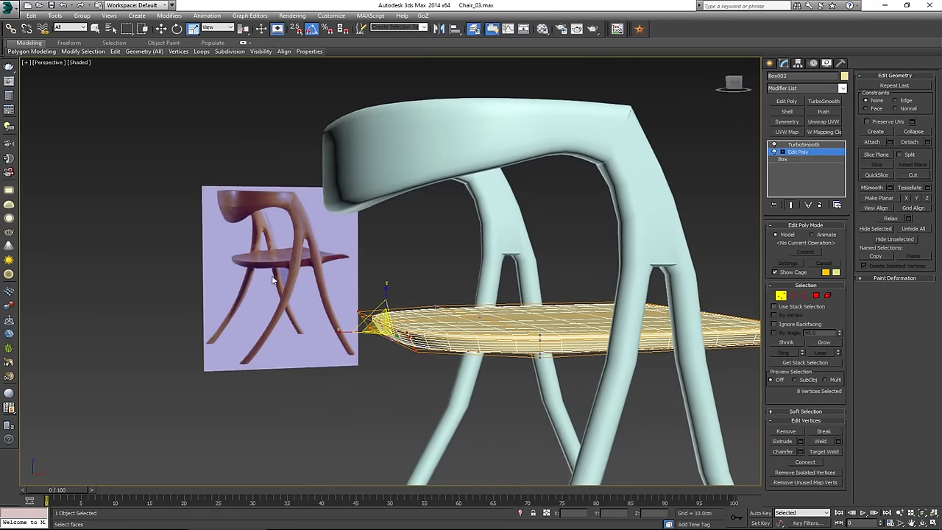
{"action": "middle_click_drag", "start_coordinate": [498, 307], "coordinate": [476, 337], "text": "alt"}
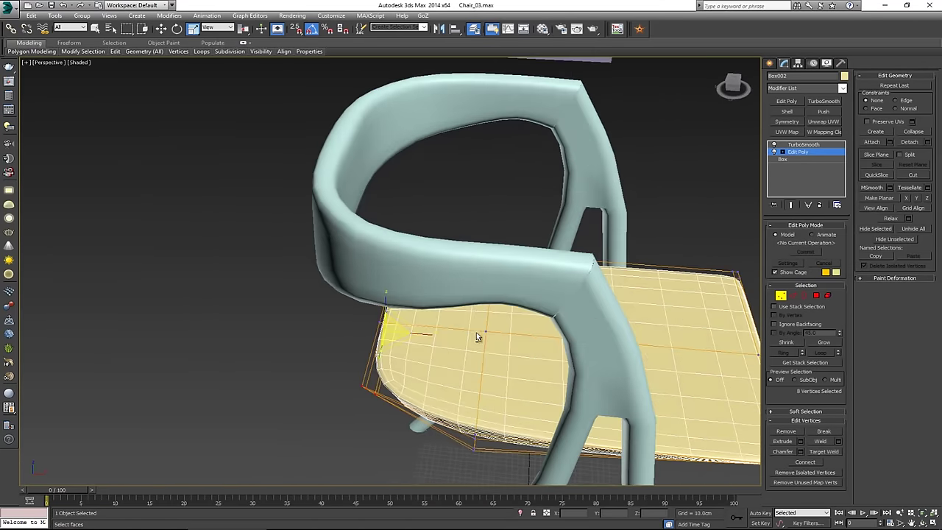
{"action": "left_click", "coordinate": [781, 296]}
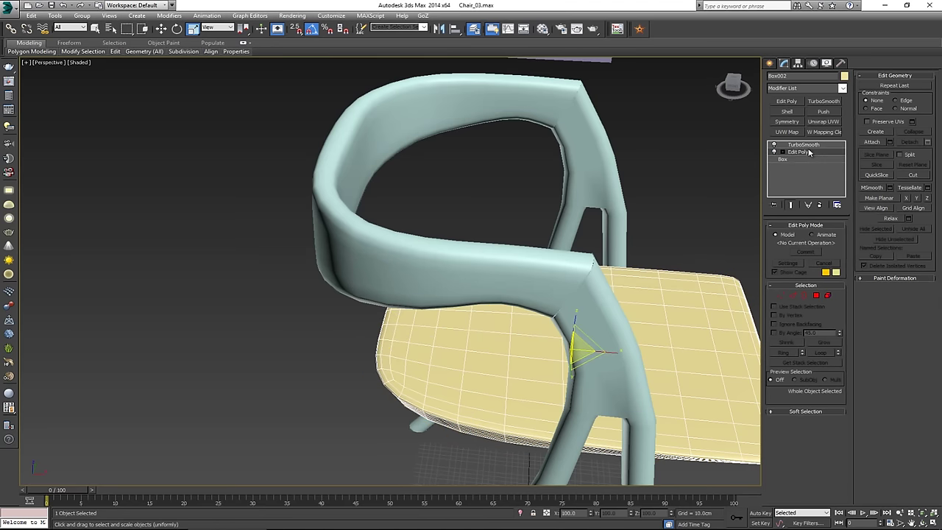
{"action": "left_click", "coordinate": [806, 145]}
- Select the four top polygons of the seat at its Edit Poly level, on both sides of the centre line
{"action": "left_click", "coordinate": [802, 152]}
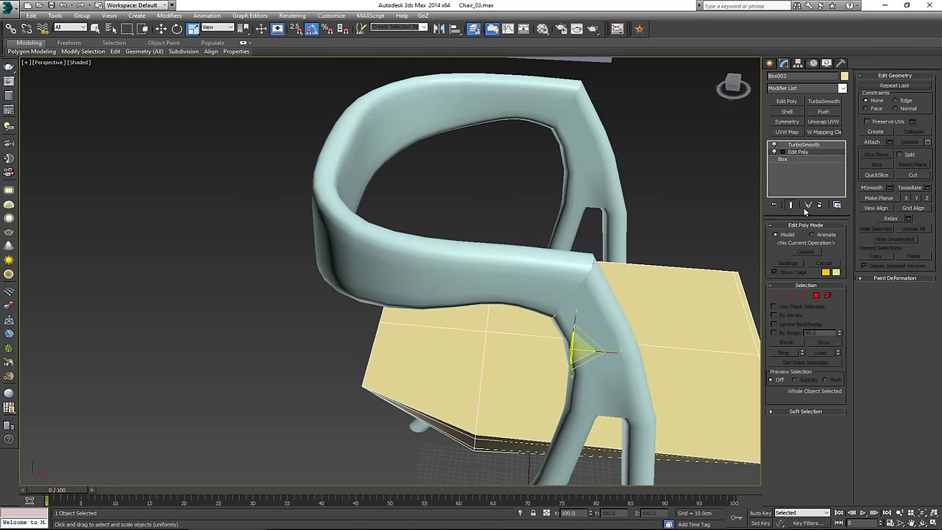
{"action": "mouse_move", "coordinate": [508, 280]}
{"action": "middle_mouse_down", "text": "alt"}
{"action": "mouse_move", "coordinate": [490, 274]}
{"action": "mouse_move", "coordinate": [507, 268]}
{"action": "mouse_move", "coordinate": [501, 277]}
{"action": "middle_mouse_up", "text": "alt"}
{"action": "key", "text": "4"}
{"action": "left_click", "coordinate": [400, 327]}
{"action": "left_click", "coordinate": [396, 304], "text": "ctrl"}
{"action": "left_click", "coordinate": [448, 289], "text": "ctrl"}
{"action": "left_click", "coordinate": [475, 329], "text": "ctrl"}
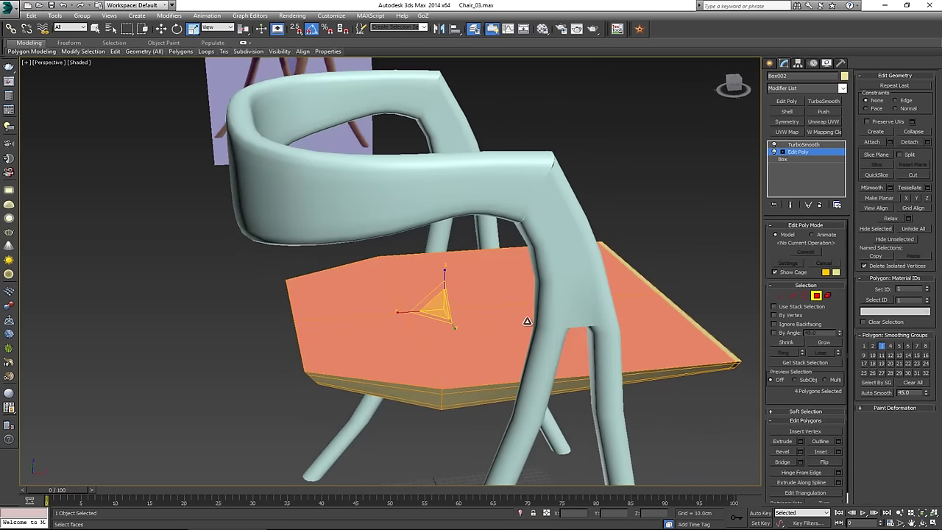
{"action": "middle_click_drag", "start_coordinate": [525, 320], "coordinate": [458, 328], "text": "alt"}
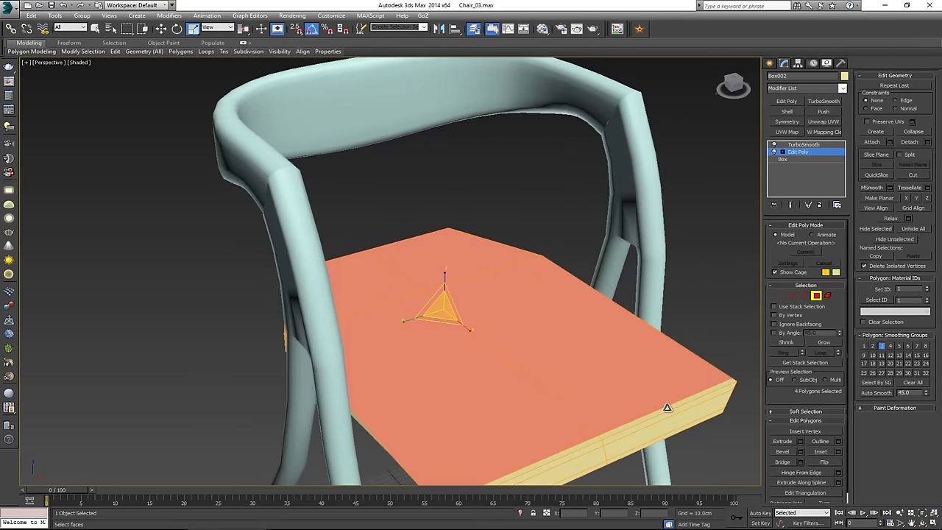
{"action": "left_click", "coordinate": [667, 408], "text": "ctrl"}
{"action": "left_click", "coordinate": [596, 439], "text": "ctrl"}
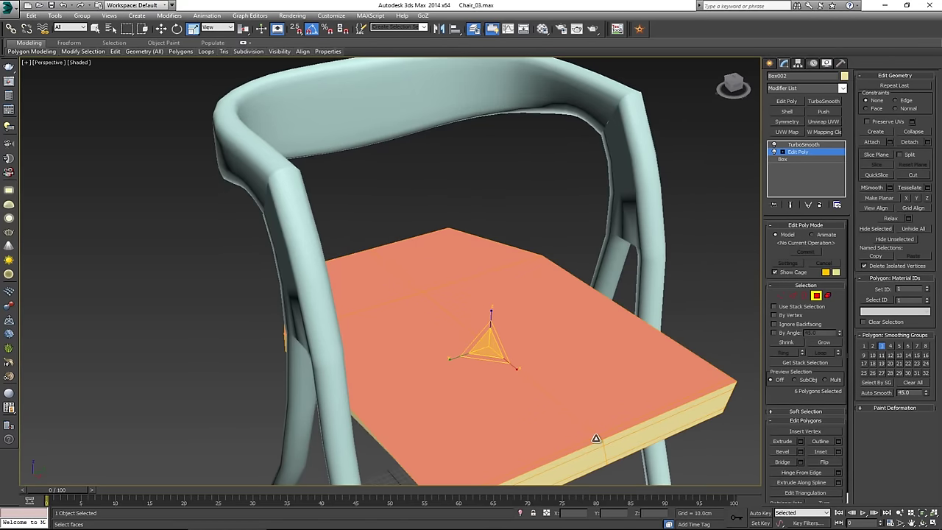
{"action": "left_click", "coordinate": [838, 452]}
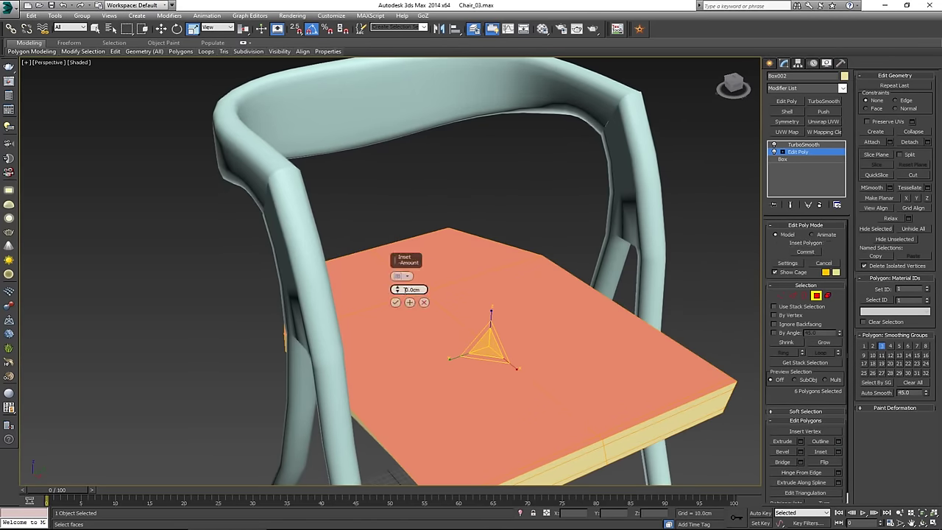
{"action": "left_click_drag", "start_coordinate": [398, 289], "coordinate": [452, 290]}
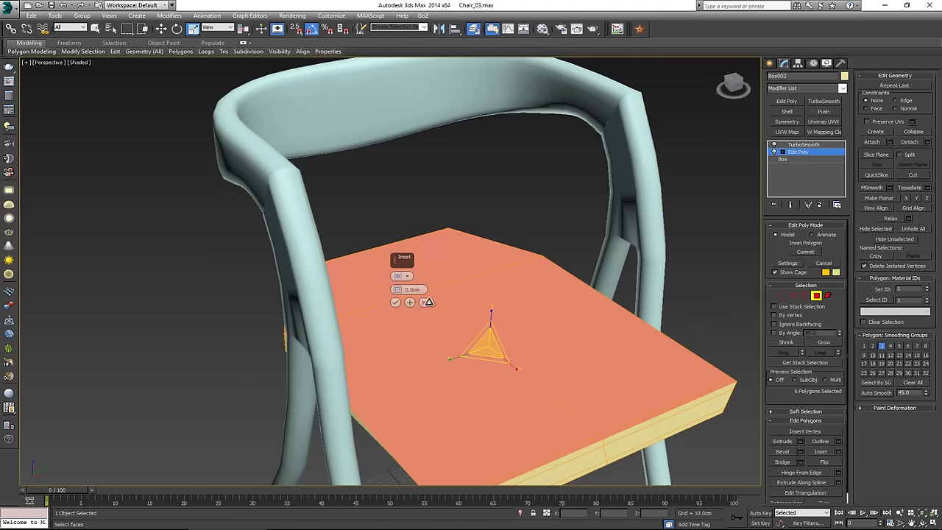
{"action": "left_click", "coordinate": [424, 302]}
{"action": "left_click", "coordinate": [595, 439], "text": "alt"}
{"action": "left_click", "coordinate": [608, 434], "text": "alt"}
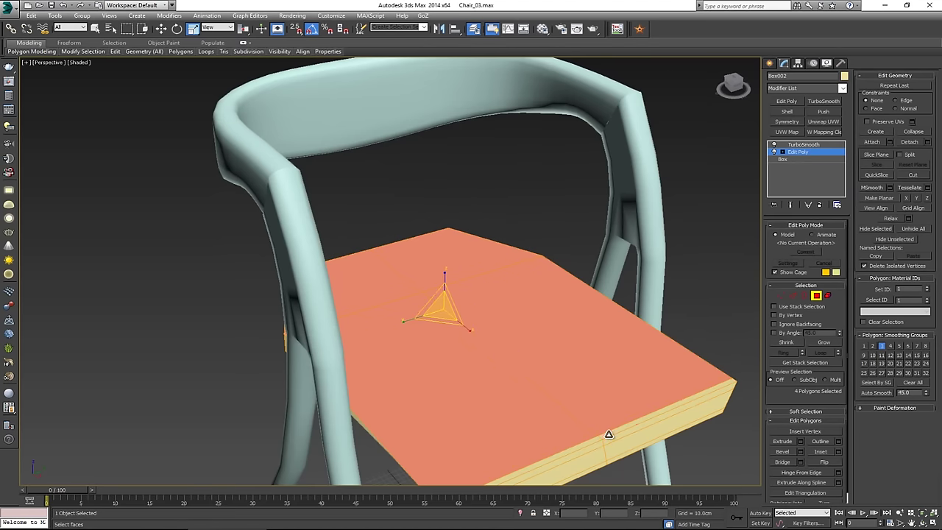
- Inset the seat's four selected top polygons as a group by 56.803 cm
{"action": "left_click", "coordinate": [838, 452]}
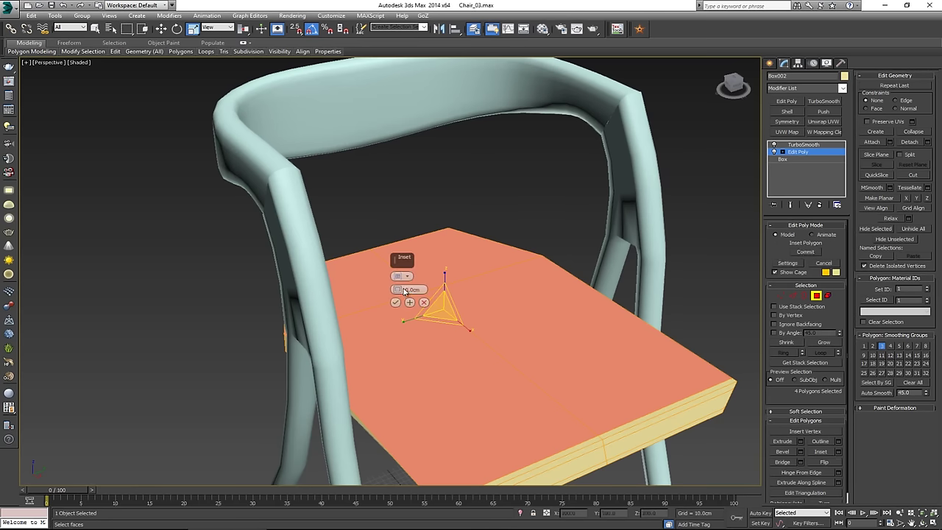
{"action": "left_click_drag", "start_coordinate": [398, 289], "coordinate": [357, 58]}
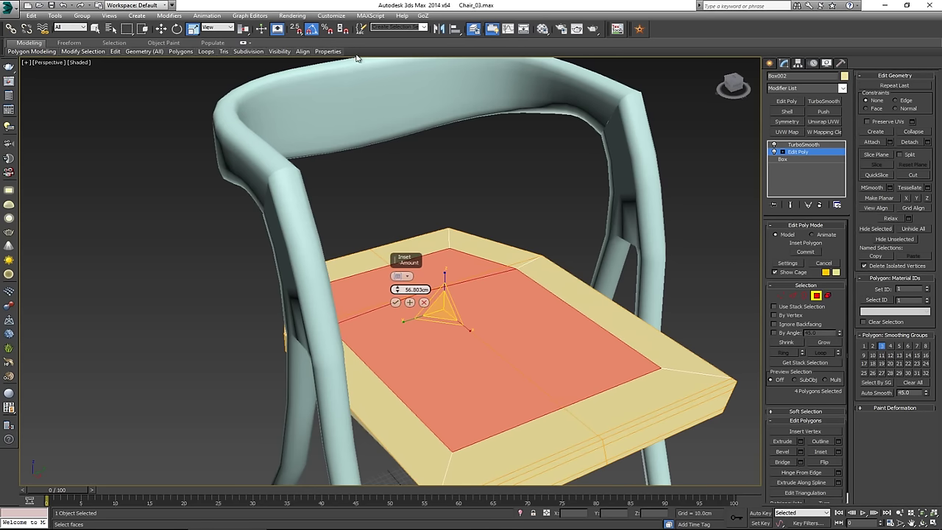
{"action": "left_click", "coordinate": [395, 301]}
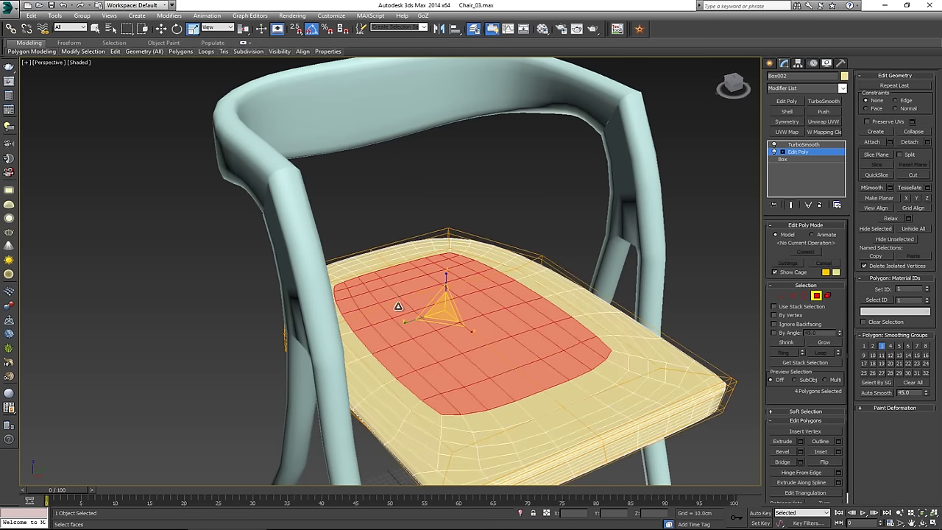
- Move the inset top polygons down about 13 cm along Z to dish the seat, and leave polygon editing
{"action": "middle_click_drag", "start_coordinate": [398, 307], "coordinate": [443, 285], "text": "alt"}
{"action": "key", "text": "w"}
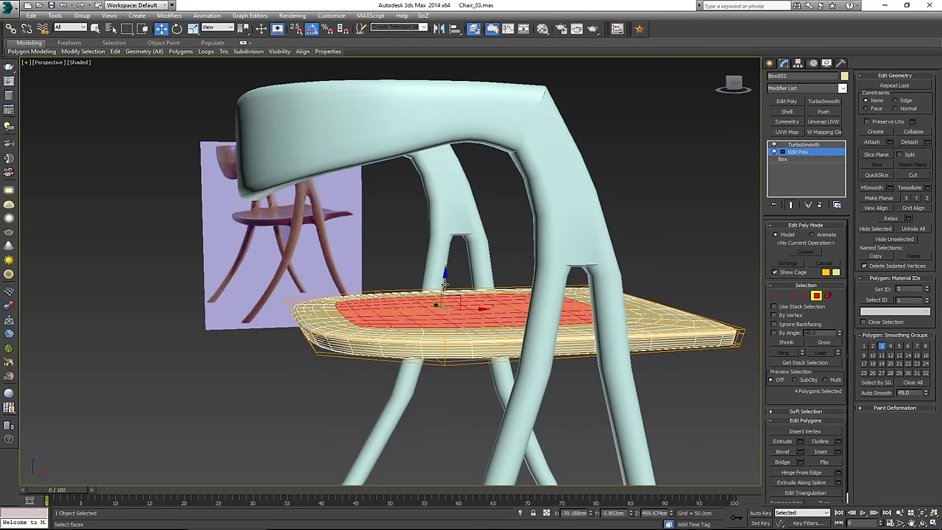
{"action": "left_click_drag", "start_coordinate": [443, 284], "coordinate": [441, 299]}
{"action": "mouse_move", "coordinate": [440, 299]}
{"action": "middle_mouse_down", "text": "alt"}
{"action": "mouse_move", "coordinate": [447, 284]}
{"action": "mouse_move", "coordinate": [452, 296]}
{"action": "middle_mouse_up", "text": "alt"}
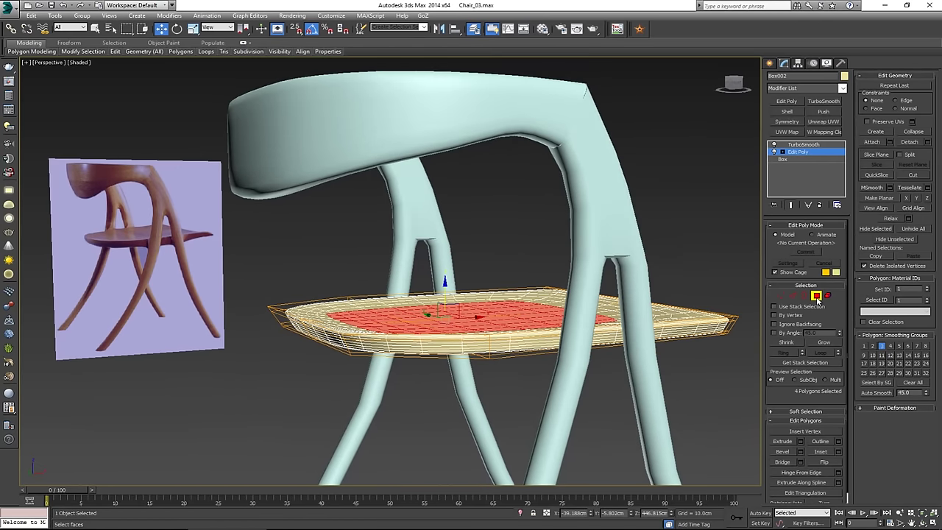
{"action": "left_click", "coordinate": [816, 295]}
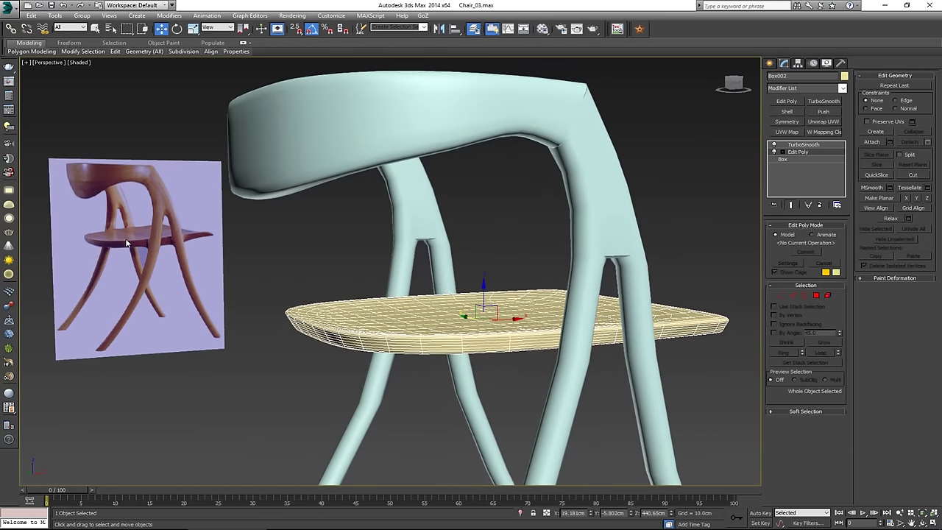
- Select the Back object in the maximized Top view of the chair
{"action": "left_click", "coordinate": [524, 255]}
{"action": "middle_click_drag", "start_coordinate": [524, 255], "coordinate": [353, 250], "text": "alt"}
{"action": "key", "text": "alt+w"}
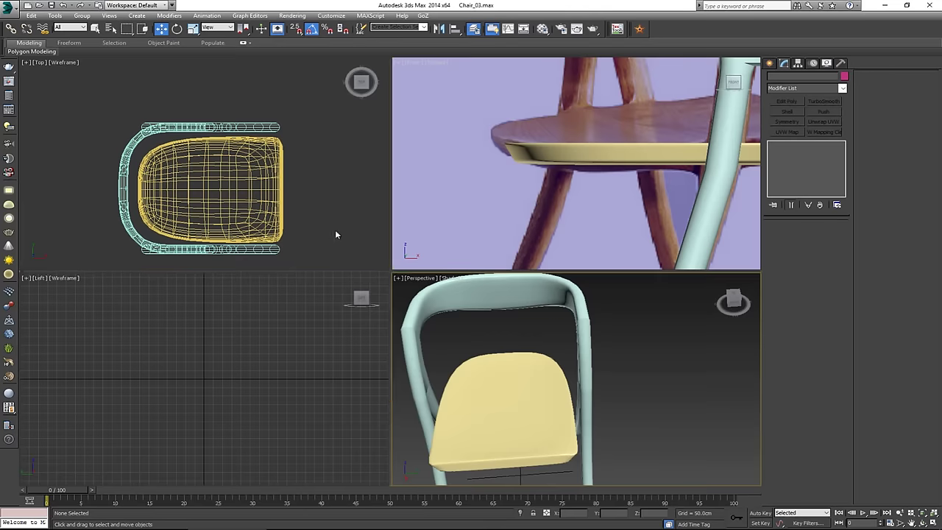
{"action": "key", "text": "alt+w"}
{"action": "left_click", "coordinate": [449, 304]}
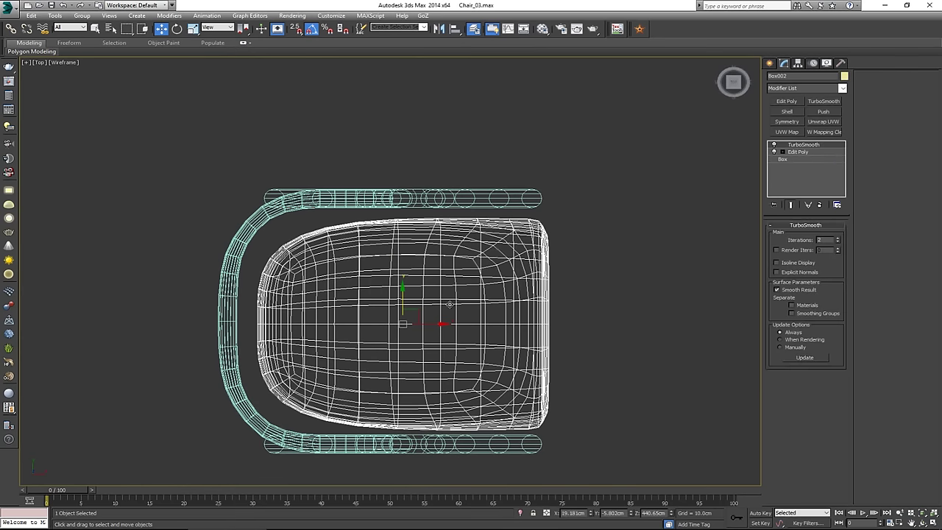
{"action": "left_click", "coordinate": [233, 312]}
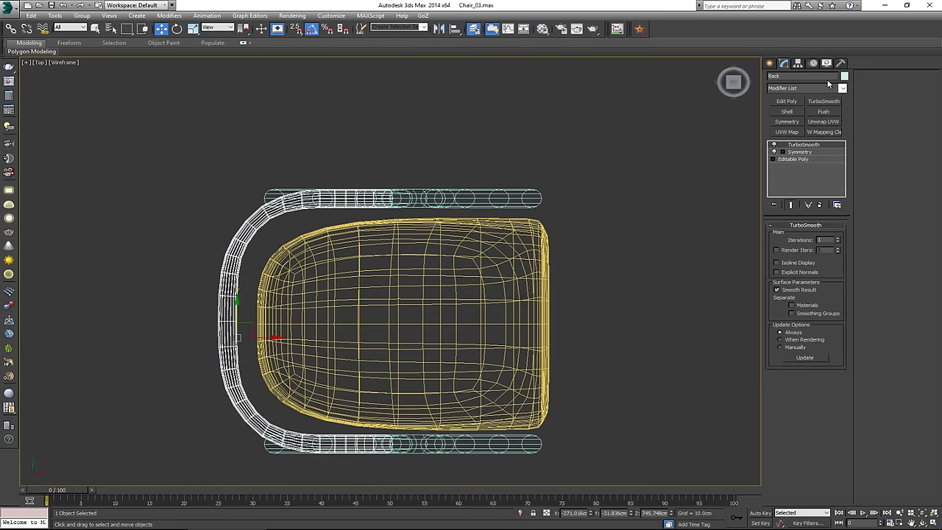
- Center the Back object's pivot on the object with Affect Pivot Only, and leave pivot adjustment
{"action": "left_click", "coordinate": [797, 64]}
{"action": "left_click", "coordinate": [804, 120]}
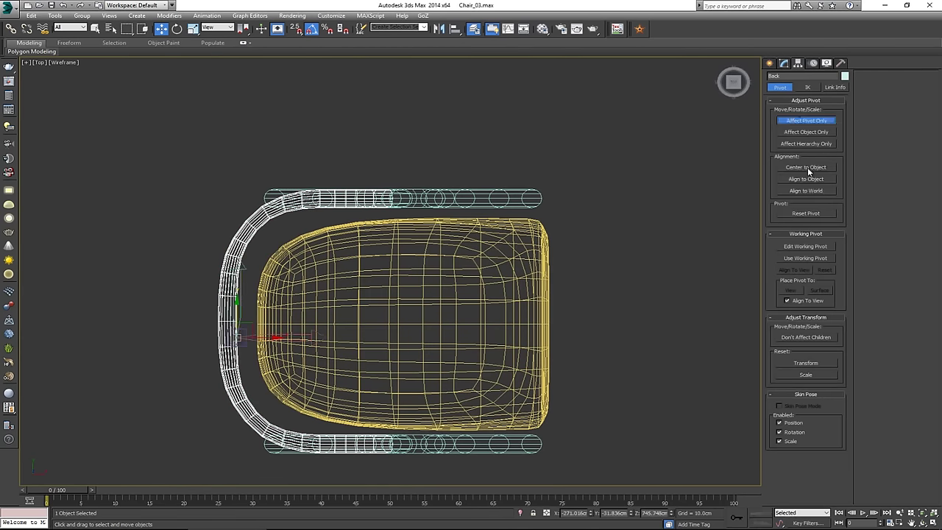
{"action": "left_click", "coordinate": [807, 167]}
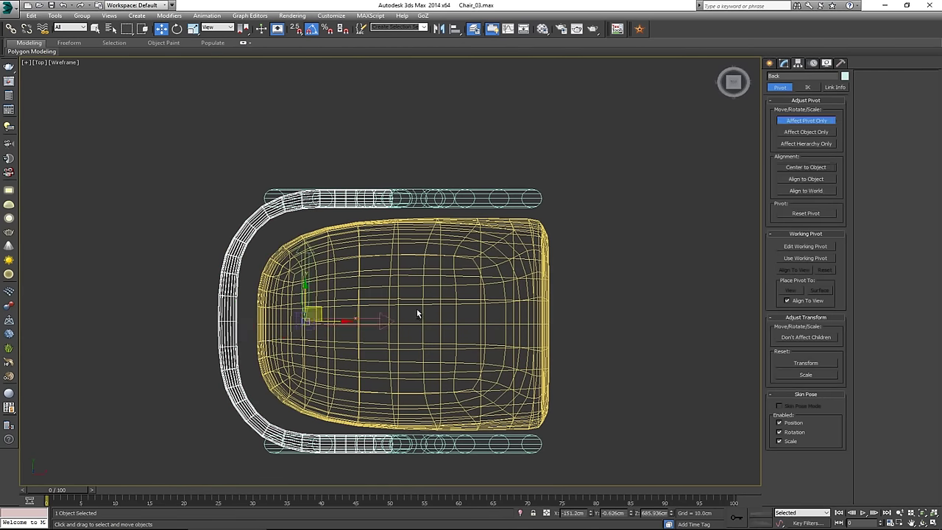
{"action": "key", "text": "alt+w"}
{"action": "right_click", "coordinate": [608, 325]}
{"action": "key", "text": "alt+w"}
{"action": "middle_click_drag", "start_coordinate": [510, 293], "coordinate": [500, 298], "text": "alt"}
{"action": "middle_click_drag", "start_coordinate": [177, 91], "coordinate": [277, 190]}
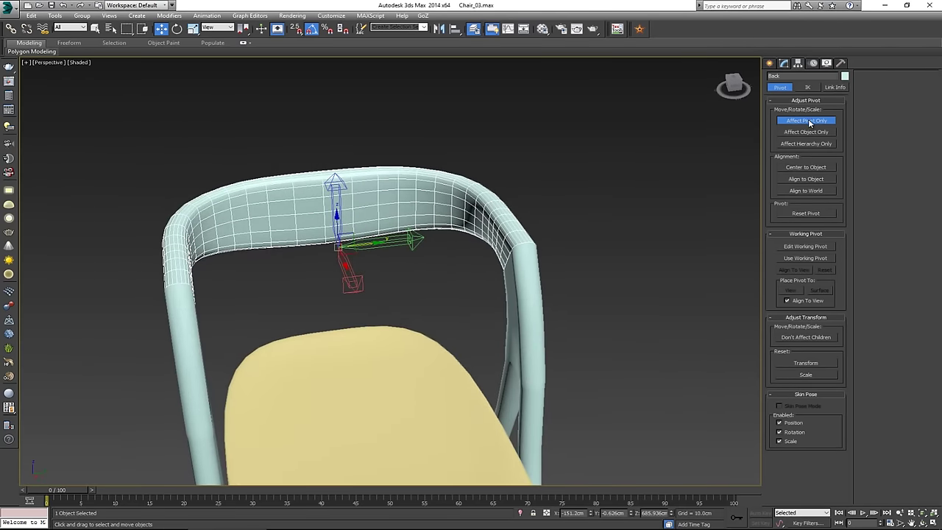
{"action": "left_click", "coordinate": [806, 168]}
{"action": "left_click", "coordinate": [806, 168]}
{"action": "middle_click_drag", "start_coordinate": [515, 242], "coordinate": [504, 283]}
{"action": "scroll", "coordinate": [565, 193], "scroll_direction": "down", "scroll_amount": 2}
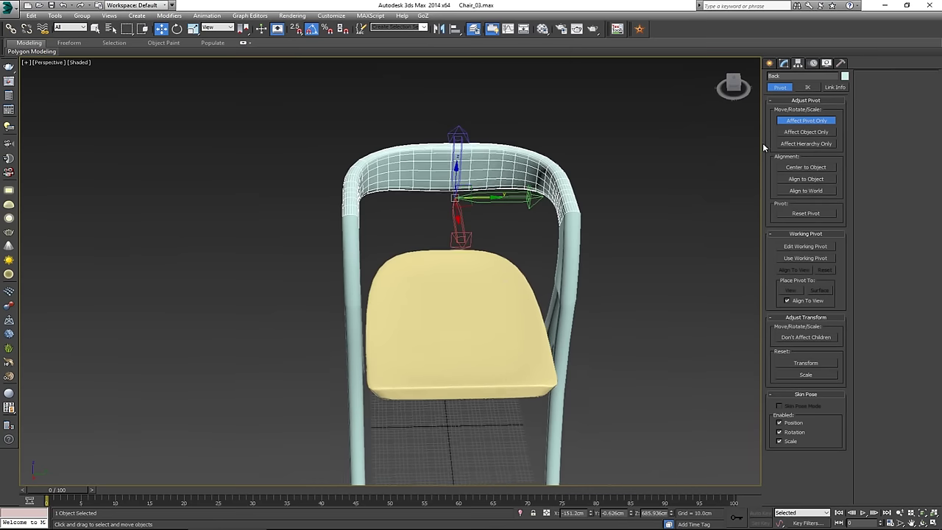
{"action": "left_click", "coordinate": [798, 121]}
- Align the seat to the Back object in X and Y only, pivot point to pivot point
{"action": "mouse_move", "coordinate": [466, 167]}
{"action": "middle_mouse_down", "text": "alt"}
{"action": "mouse_move", "coordinate": [490, 173]}
{"action": "mouse_move", "coordinate": [465, 151]}
{"action": "middle_mouse_up", "text": "alt"}
{"action": "left_click", "coordinate": [460, 291]}
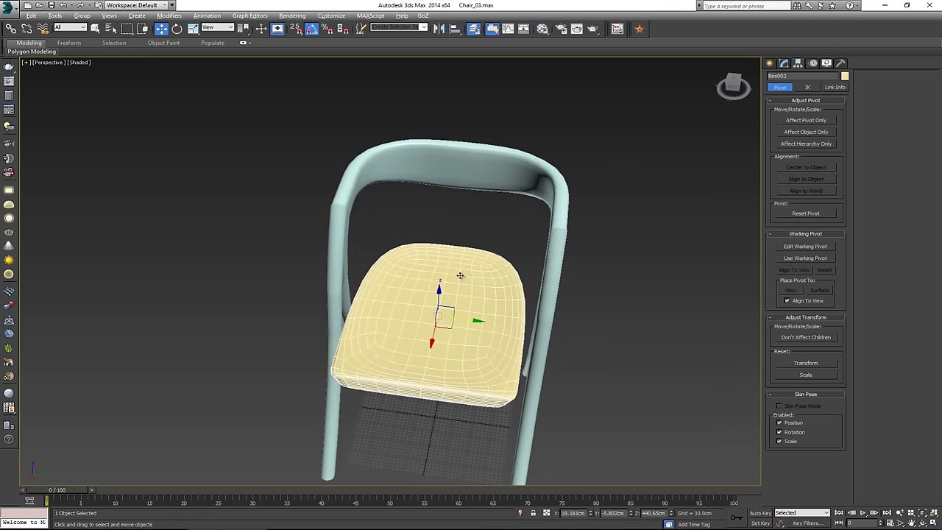
{"action": "middle_click_drag", "start_coordinate": [460, 292], "coordinate": [486, 258], "text": "alt"}
{"action": "scroll", "coordinate": [455, 307], "scroll_direction": "up", "scroll_amount": 3}
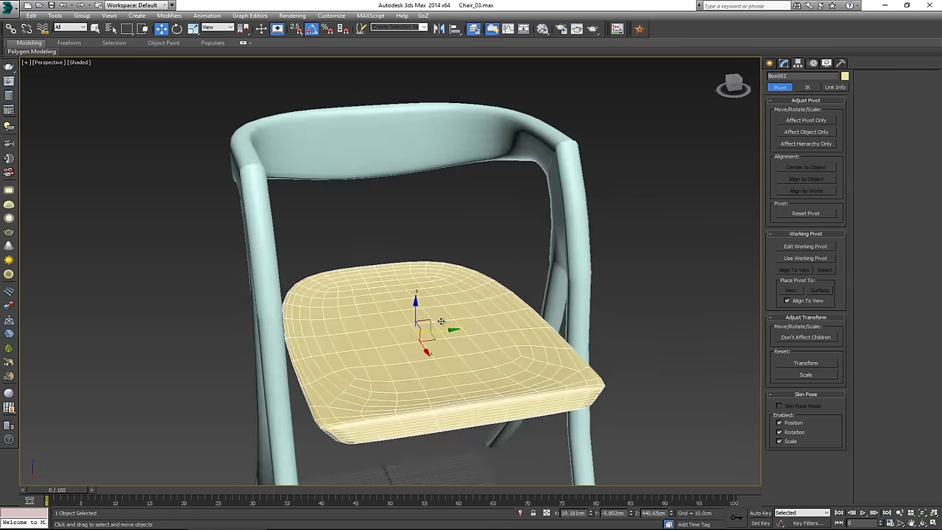
{"action": "middle_click_drag", "start_coordinate": [417, 276], "coordinate": [401, 289], "text": "alt"}
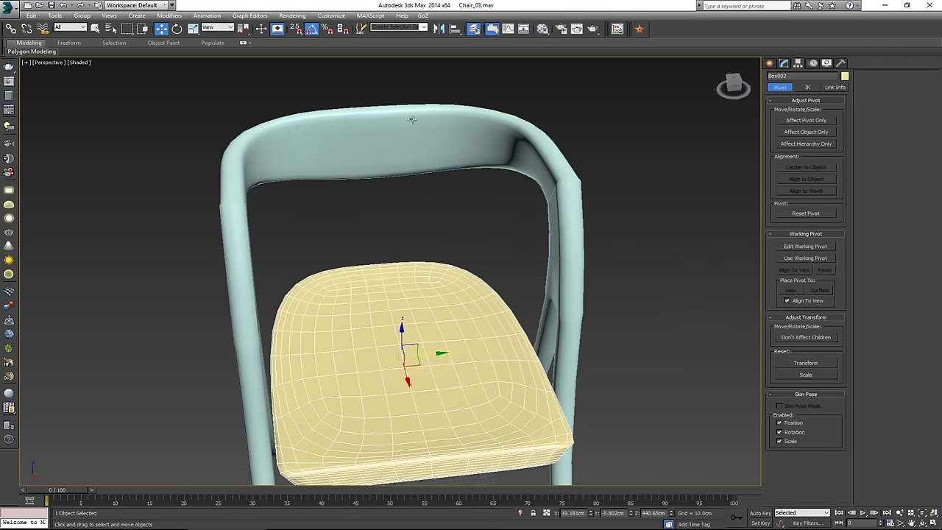
{"action": "left_click", "coordinate": [454, 28]}
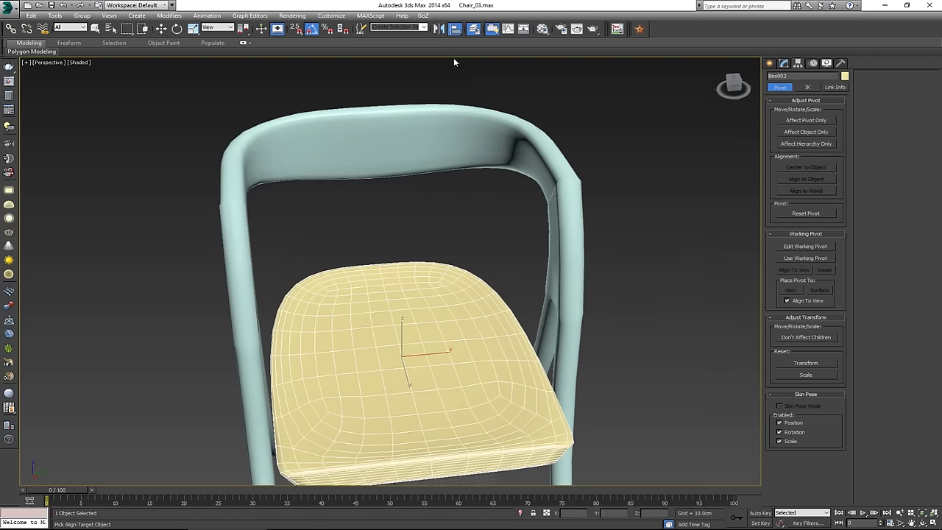
{"action": "left_click", "coordinate": [382, 149]}
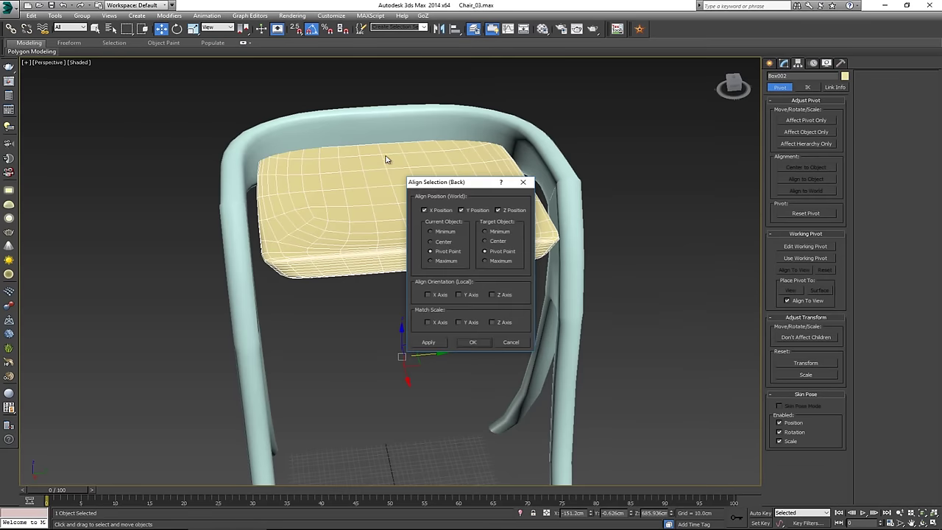
{"action": "left_click", "coordinate": [499, 211]}
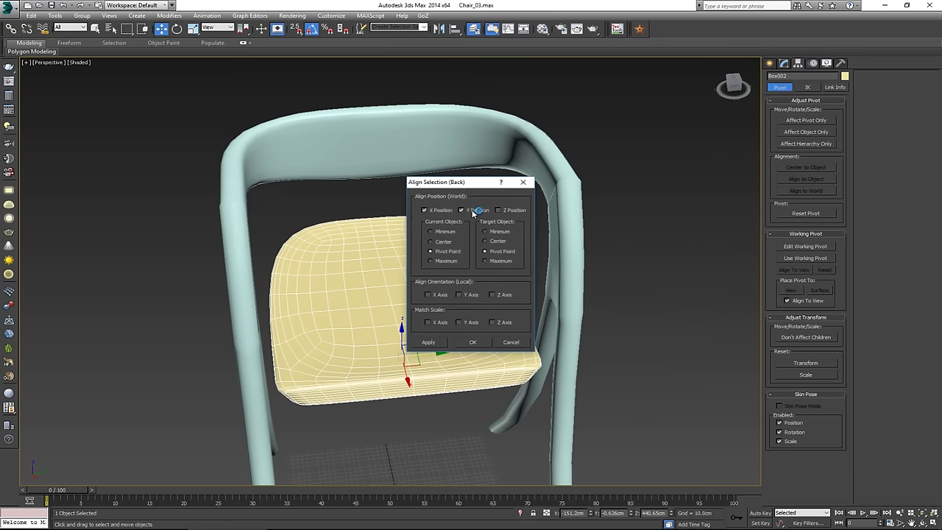
{"action": "left_click", "coordinate": [475, 342]}
- Move the seat along X in the Top view to about -22 cm, fitting it inside the curved backrest
{"action": "middle_click_drag", "start_coordinate": [475, 342], "coordinate": [394, 337], "text": "alt"}
{"action": "key", "text": "alt+w"}
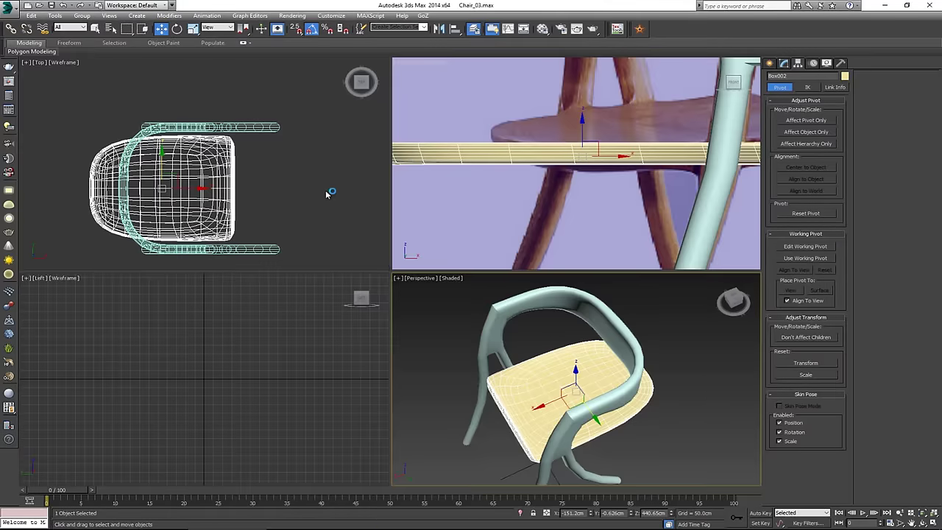
{"action": "key", "text": "alt+w"}
{"action": "left_click_drag", "start_coordinate": [336, 321], "coordinate": [406, 327]}
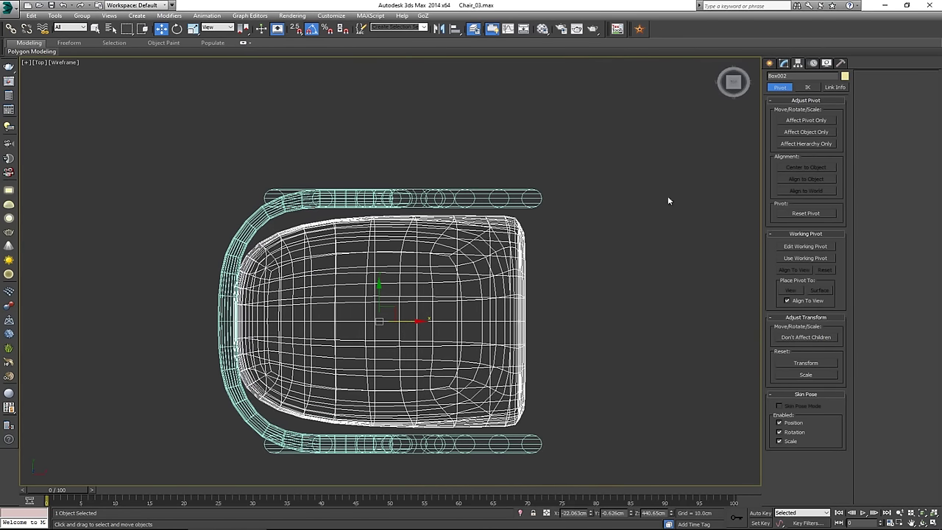
- Select all vertices of the seat at its Edit Poly level and scale them wider along Y in the Top view
{"action": "left_click", "coordinate": [786, 64]}
{"action": "left_click", "coordinate": [799, 151]}
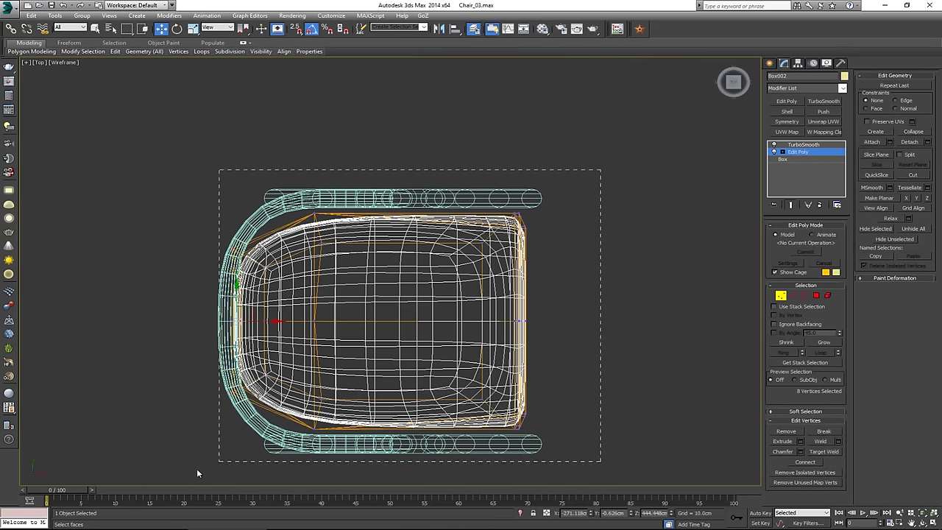
{"action": "key", "text": "ctrl+a"}
{"action": "key", "text": "r"}
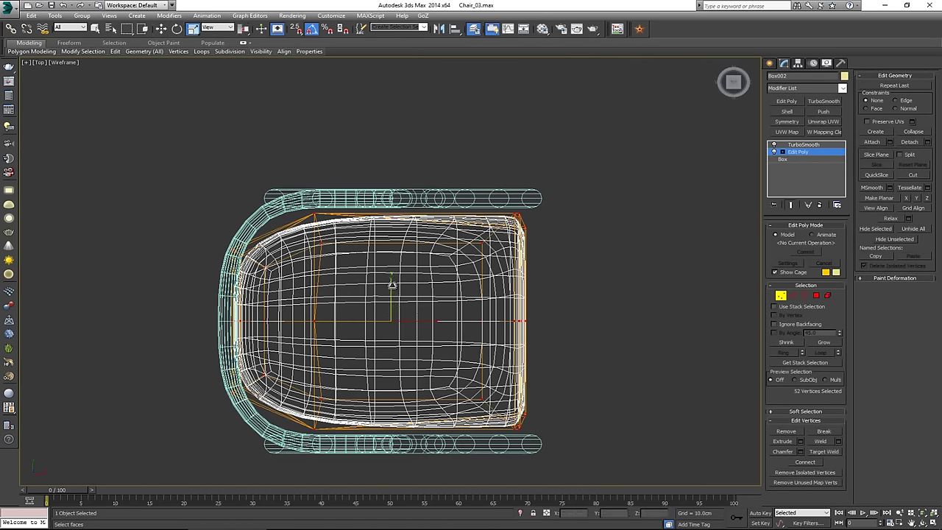
{"action": "left_click_drag", "start_coordinate": [392, 284], "coordinate": [393, 280]}
- Scale all the seat's vertices to 96% along Y in the Perspective view, and leave vertex editing
{"action": "key", "text": "alt+w"}
{"action": "middle_click", "coordinate": [610, 411]}
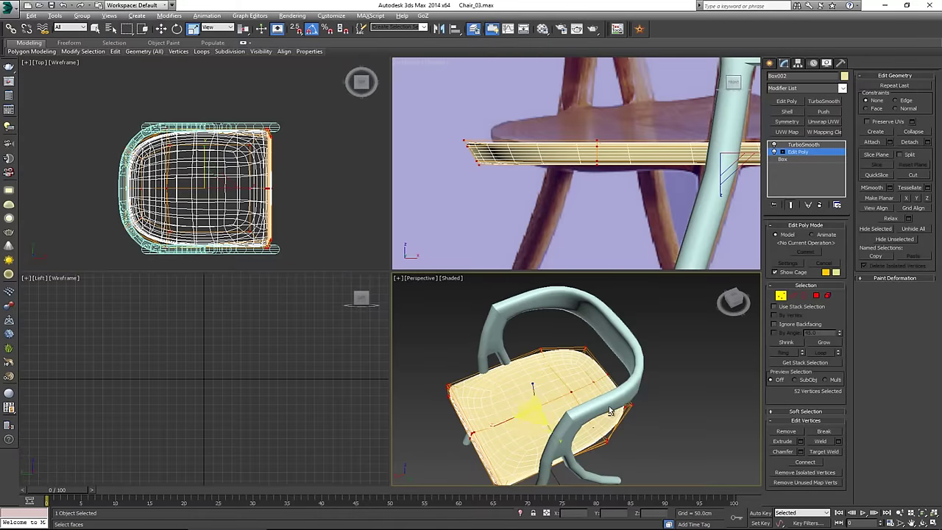
{"action": "key", "text": "alt+w"}
{"action": "middle_click_drag", "start_coordinate": [609, 412], "coordinate": [569, 326], "text": "alt"}
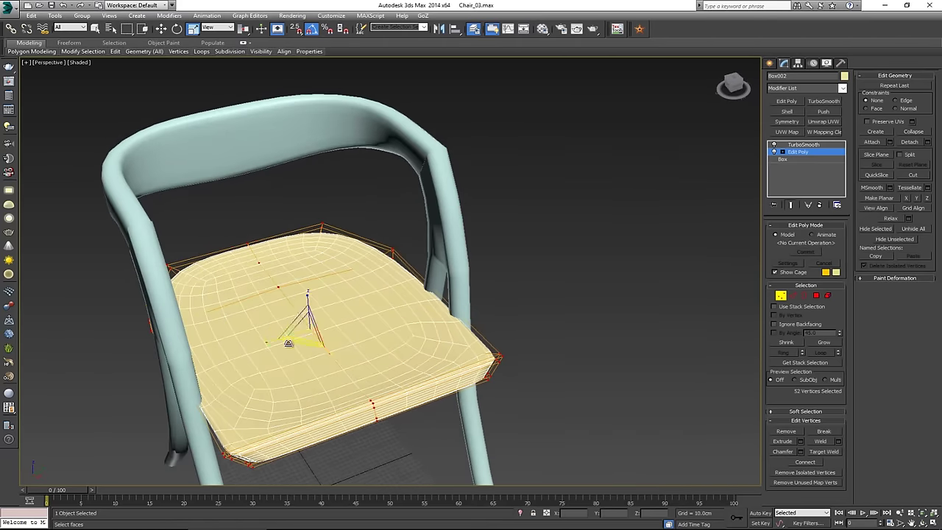
{"action": "left_click_drag", "start_coordinate": [273, 339], "coordinate": [276, 340]}
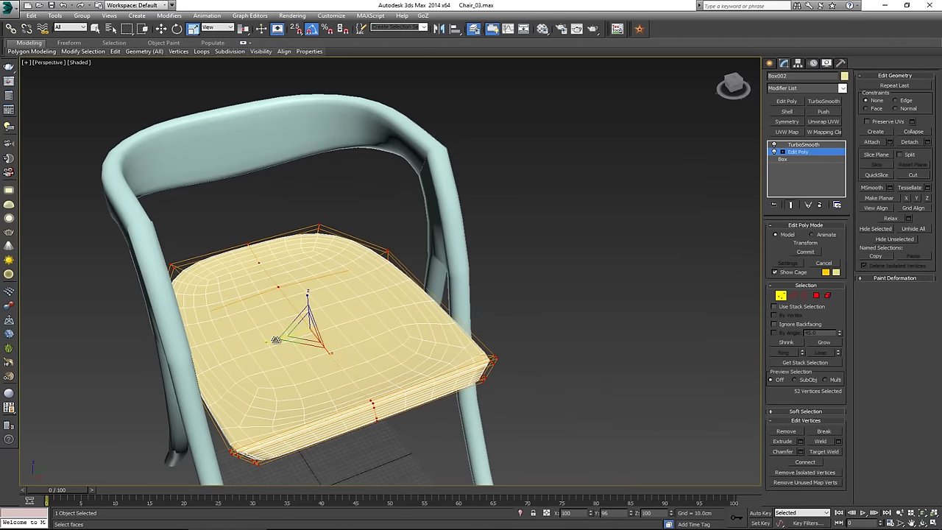
{"action": "middle_click_drag", "start_coordinate": [275, 340], "coordinate": [348, 314], "text": "alt"}
{"action": "left_click", "coordinate": [782, 297]}
- Deselect the seat and apply a TurboSmooth modifier to the chair leg object
{"action": "left_click", "coordinate": [610, 297]}
{"action": "middle_click_drag", "start_coordinate": [610, 297], "coordinate": [398, 273], "text": "alt"}
{"action": "scroll", "coordinate": [392, 295], "scroll_direction": "down", "scroll_amount": 3}
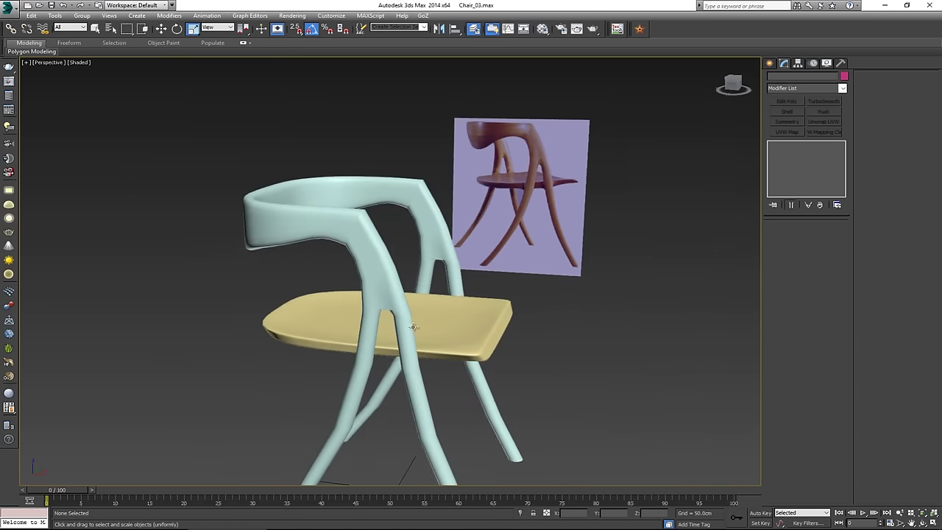
{"action": "middle_click_drag", "start_coordinate": [412, 319], "coordinate": [415, 276], "text": "alt"}
{"action": "left_click", "coordinate": [388, 233]}
{"action": "scroll", "coordinate": [393, 241], "scroll_direction": "up", "scroll_amount": 4}
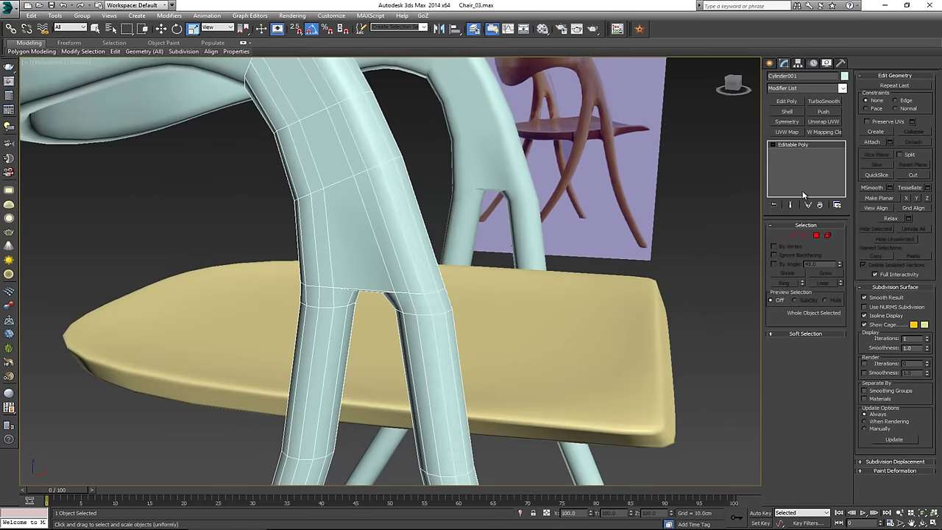
{"action": "left_click", "coordinate": [821, 101]}
{"action": "middle_click_drag", "start_coordinate": [400, 263], "coordinate": [461, 214], "text": "alt"}
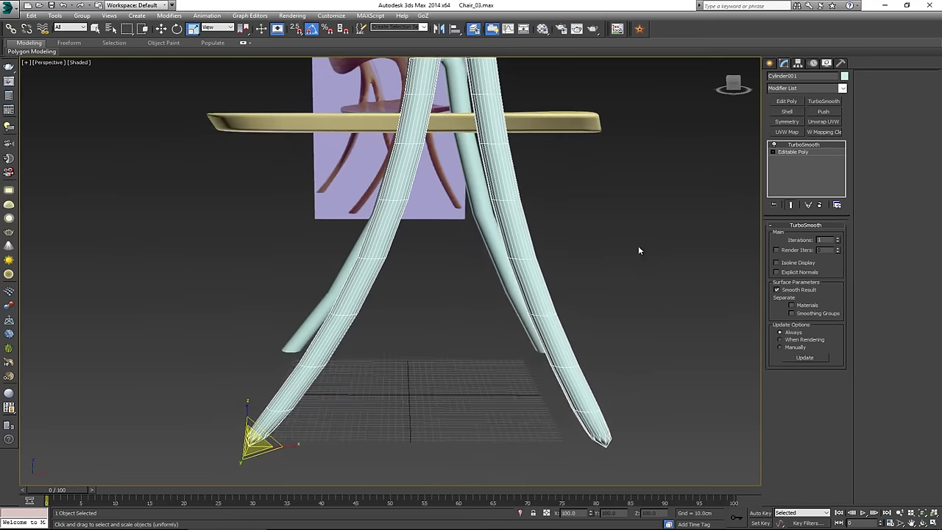
{"action": "middle_click_drag", "start_coordinate": [399, 351], "coordinate": [567, 220]}
- Isolate the leg object and select the bottom end polygon of one leg at its Editable Poly level
{"action": "left_click", "coordinate": [803, 152]}
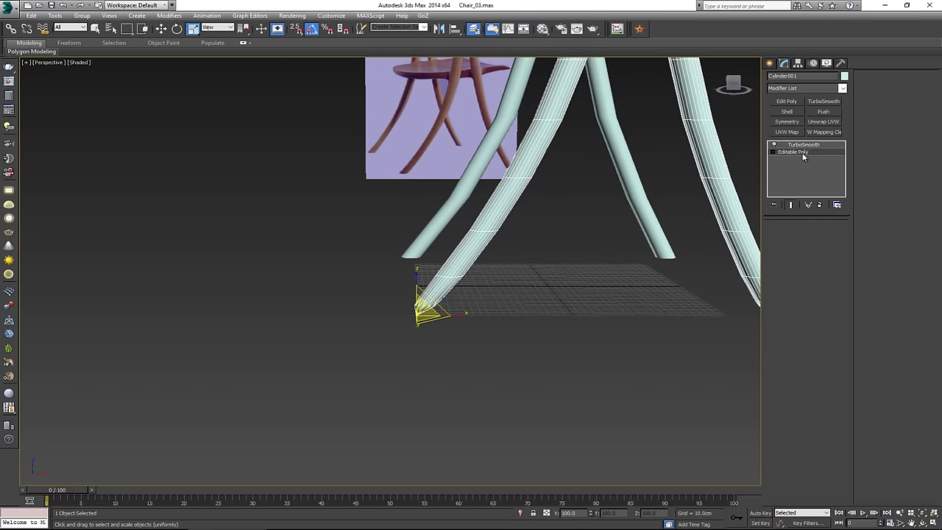
{"action": "middle_click_drag", "start_coordinate": [420, 314], "coordinate": [455, 305], "text": "alt"}
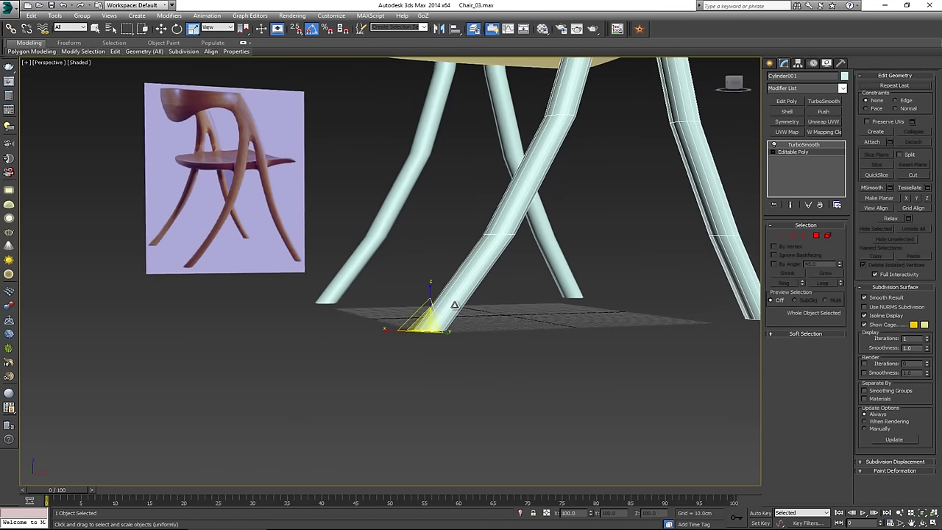
{"action": "key", "text": "alt+q"}
{"action": "scroll", "coordinate": [276, 438], "scroll_direction": "up", "scroll_amount": 5}
{"action": "middle_click_drag", "start_coordinate": [277, 439], "coordinate": [370, 319], "text": "alt"}
{"action": "key", "text": "4"}
{"action": "left_click", "coordinate": [335, 151]}
- Insert a supporting edge loop around the first leg with SwiftLoop, close to its bottom end
{"action": "scroll", "coordinate": [543, 202], "scroll_direction": "down", "scroll_amount": 5}
{"action": "middle_click_drag", "start_coordinate": [543, 203], "coordinate": [337, 186]}
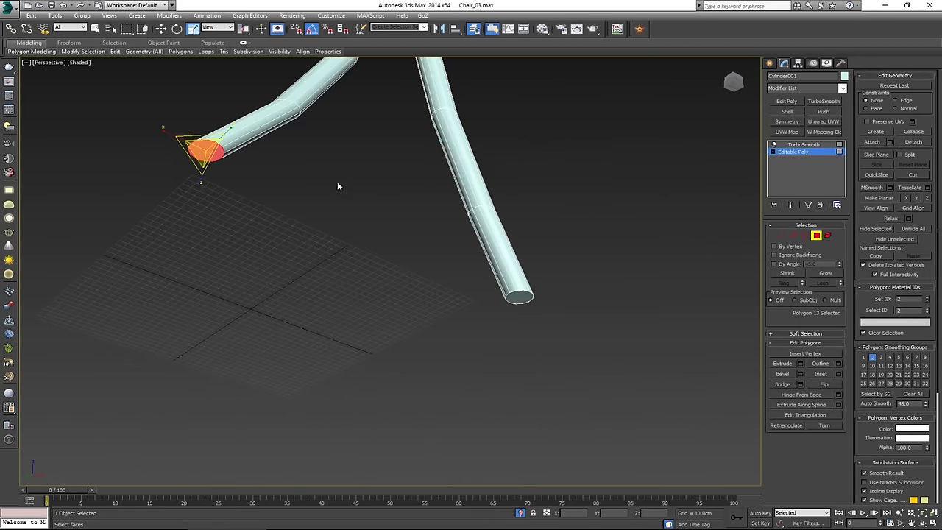
{"action": "scroll", "coordinate": [516, 297], "scroll_direction": "down", "scroll_amount": 5}
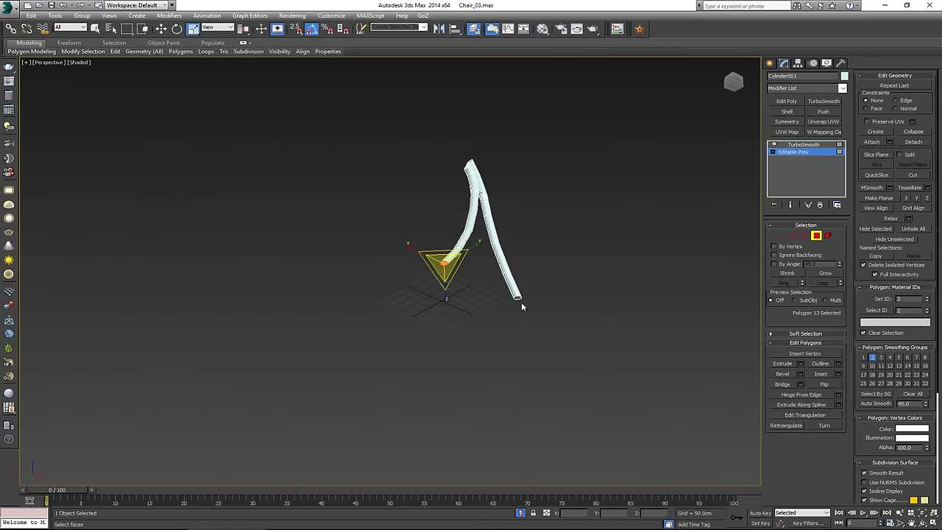
{"action": "scroll", "coordinate": [522, 307], "scroll_direction": "up", "scroll_amount": 5}
{"action": "key", "text": "z"}
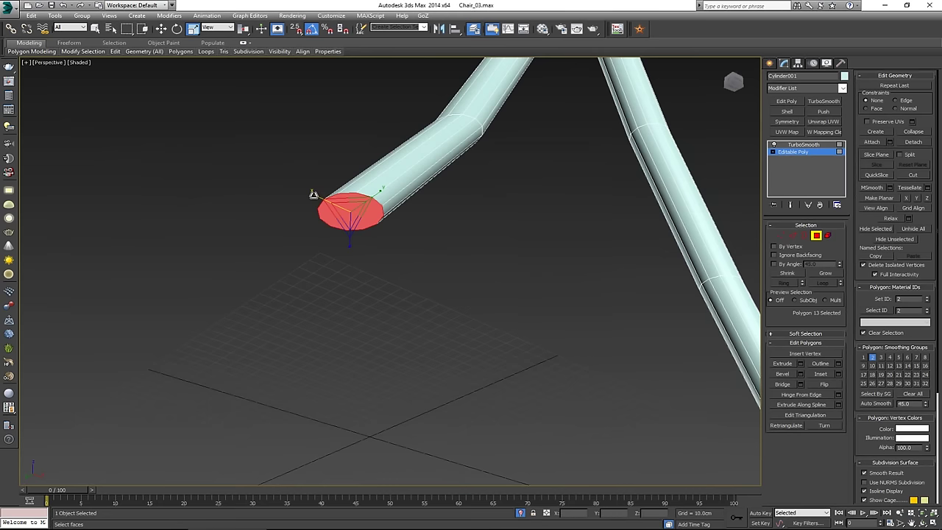
{"action": "middle_click_drag", "start_coordinate": [379, 238], "coordinate": [380, 242], "text": "alt"}
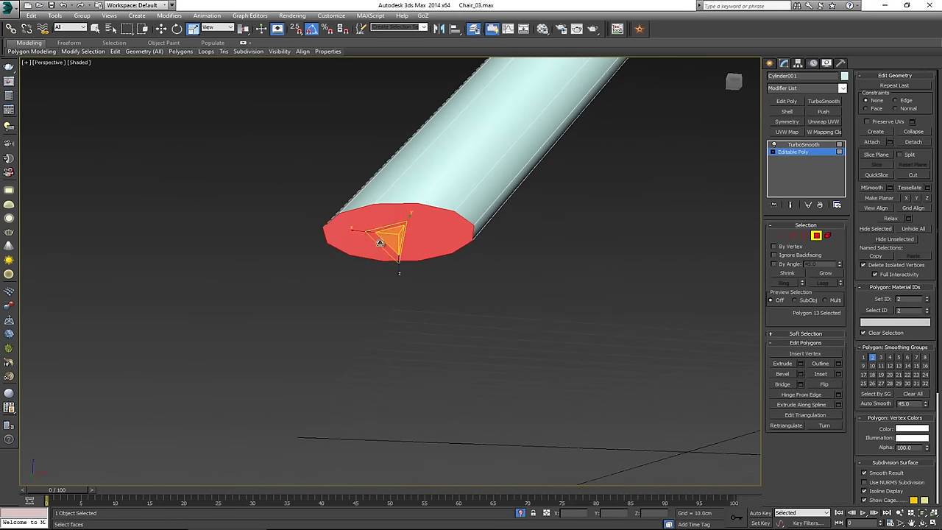
{"action": "key", "text": "alt+s"}
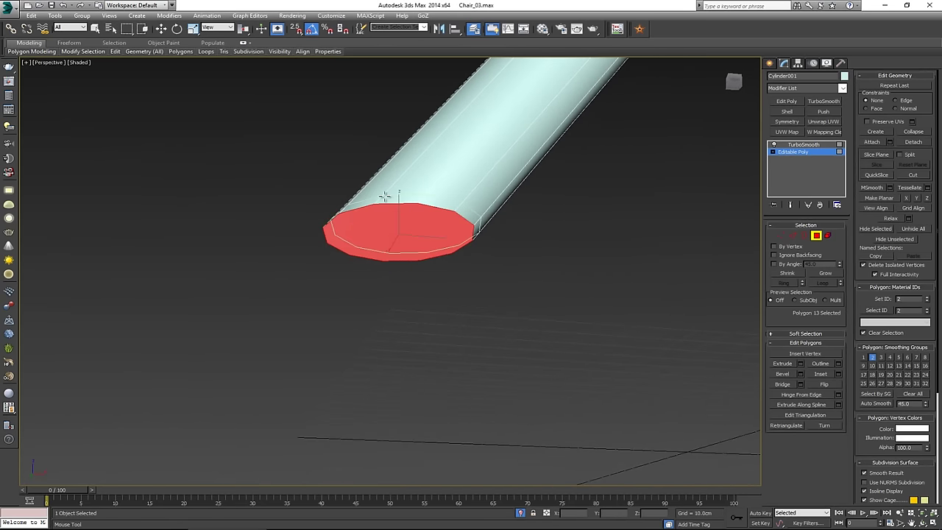
{"action": "key", "text": "w"}
- Insert a matching supporting edge loop close to the bottom end of the second leg
{"action": "scroll", "coordinate": [545, 263], "scroll_direction": "down", "scroll_amount": 5}
{"action": "middle_click_drag", "start_coordinate": [545, 264], "coordinate": [439, 257]}
{"action": "scroll", "coordinate": [439, 257], "scroll_direction": "up", "scroll_amount": 8}
{"action": "key", "text": "q"}
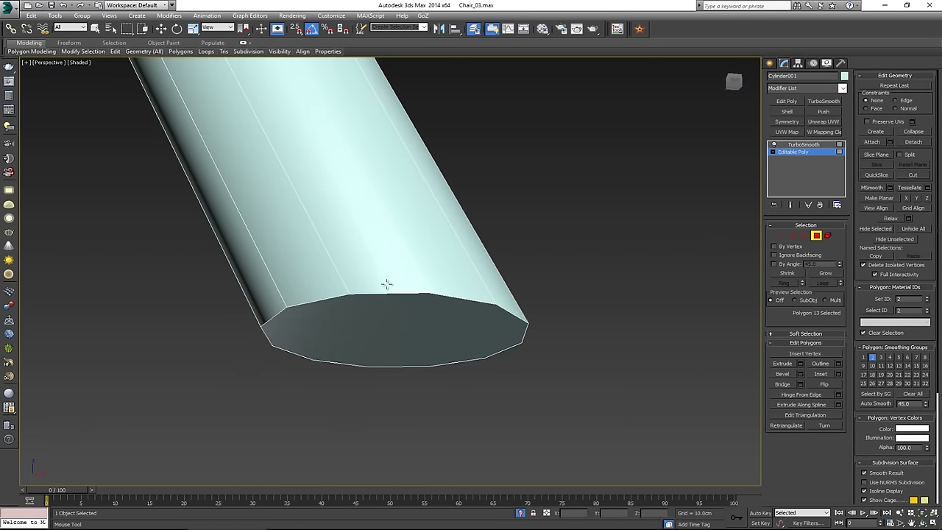
{"action": "key", "text": "w"}
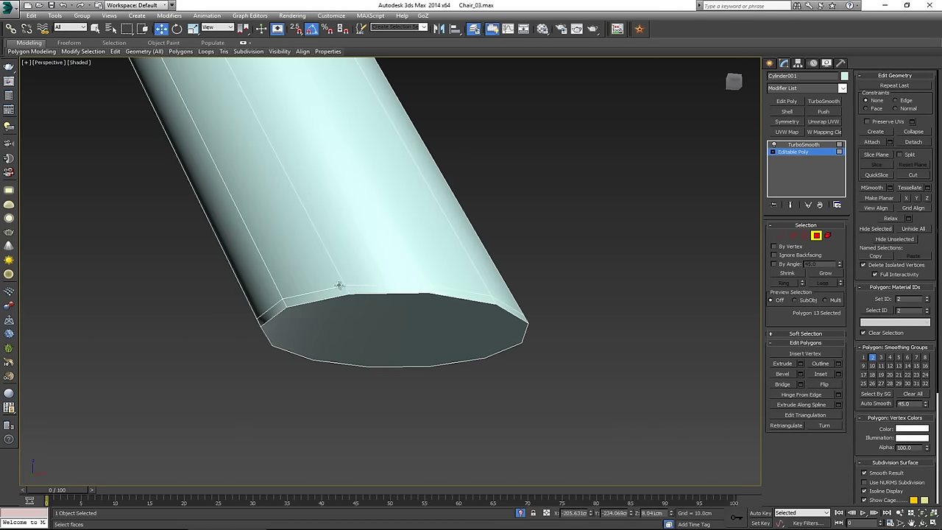
- Examine the bottom ends of both legs and reselect the first leg's end polygon
{"action": "scroll", "coordinate": [368, 277], "scroll_direction": "down", "scroll_amount": 6}
{"action": "middle_click_drag", "start_coordinate": [369, 277], "coordinate": [525, 284]}
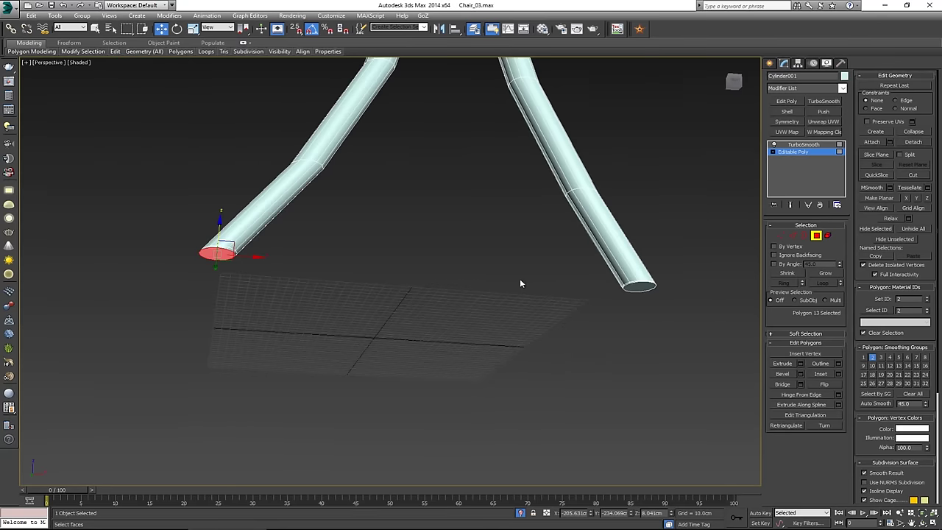
{"action": "middle_click_drag", "start_coordinate": [295, 259], "coordinate": [318, 262], "text": "alt"}
{"action": "middle_click_drag", "start_coordinate": [360, 299], "coordinate": [500, 312]}
{"action": "scroll", "coordinate": [368, 298], "scroll_direction": "up", "scroll_amount": 4}
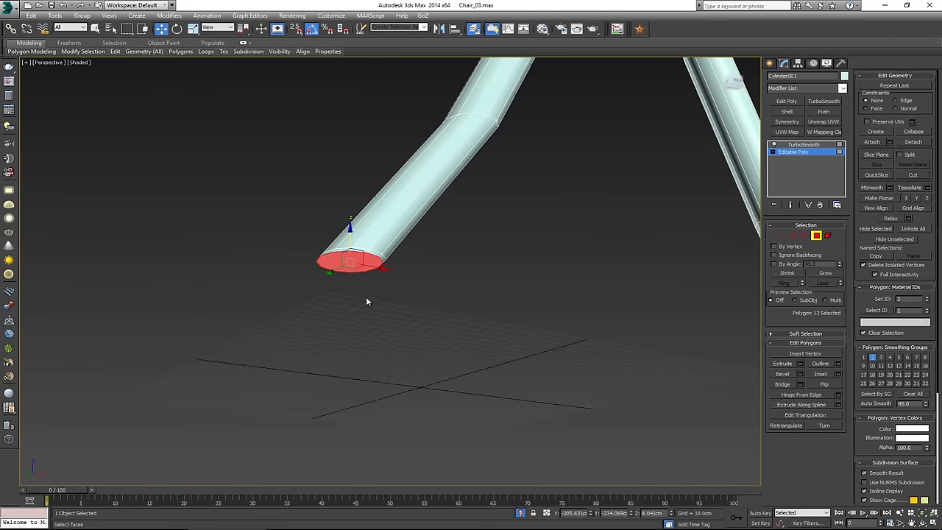
{"action": "scroll", "coordinate": [398, 238], "scroll_direction": "down", "scroll_amount": 4}
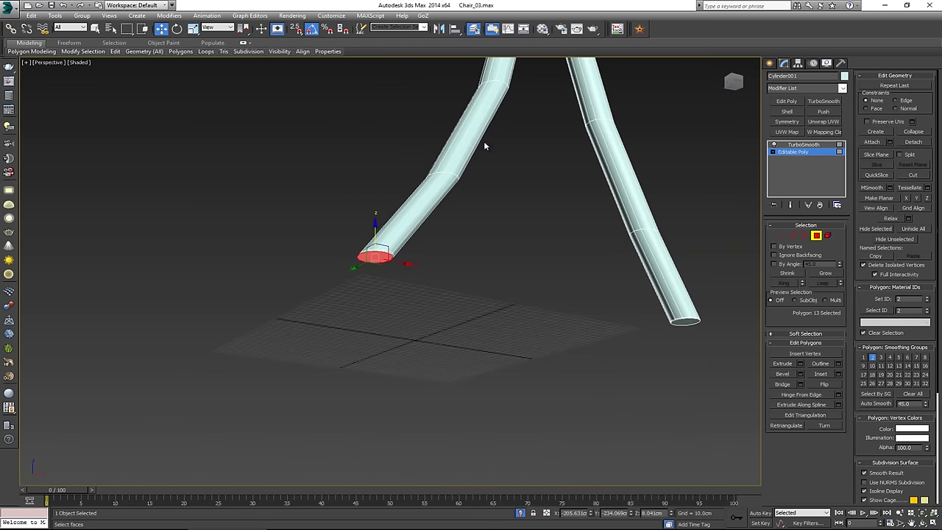
{"action": "left_click", "coordinate": [468, 255]}
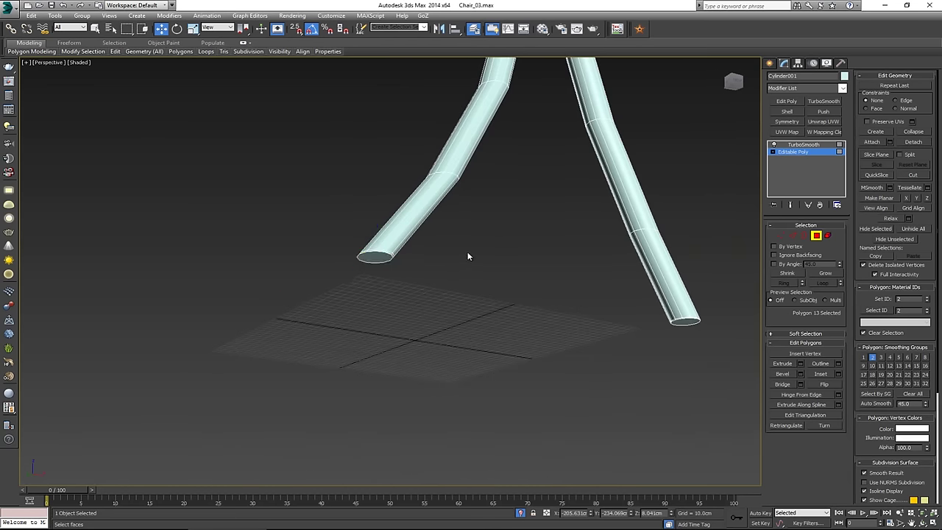
{"action": "left_click", "coordinate": [382, 256]}
{"action": "scroll", "coordinate": [351, 250], "scroll_direction": "up", "scroll_amount": 6}
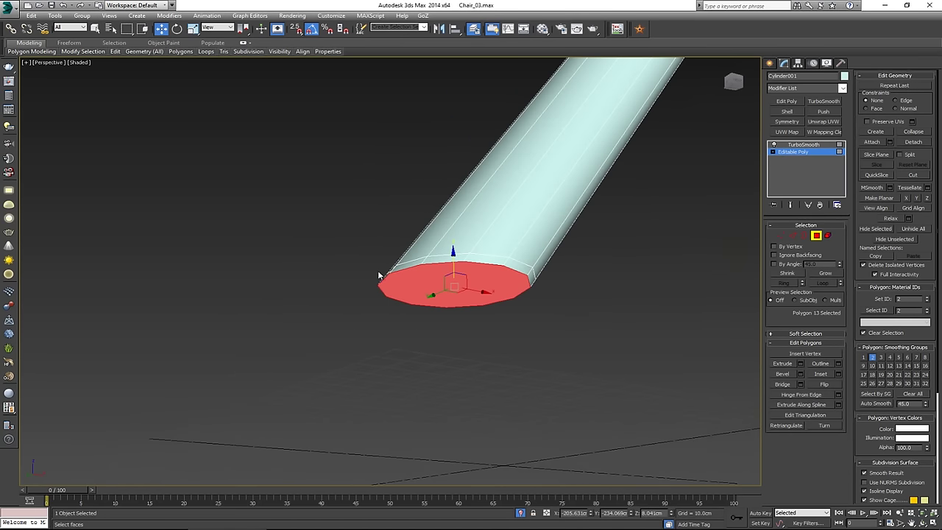
- Connect two opposite rim vertices with an edge across the first leg's end cap
{"action": "middle_click_drag", "start_coordinate": [404, 277], "coordinate": [450, 254], "text": "alt"}
{"action": "key", "text": "1"}
{"action": "left_click", "coordinate": [456, 243]}
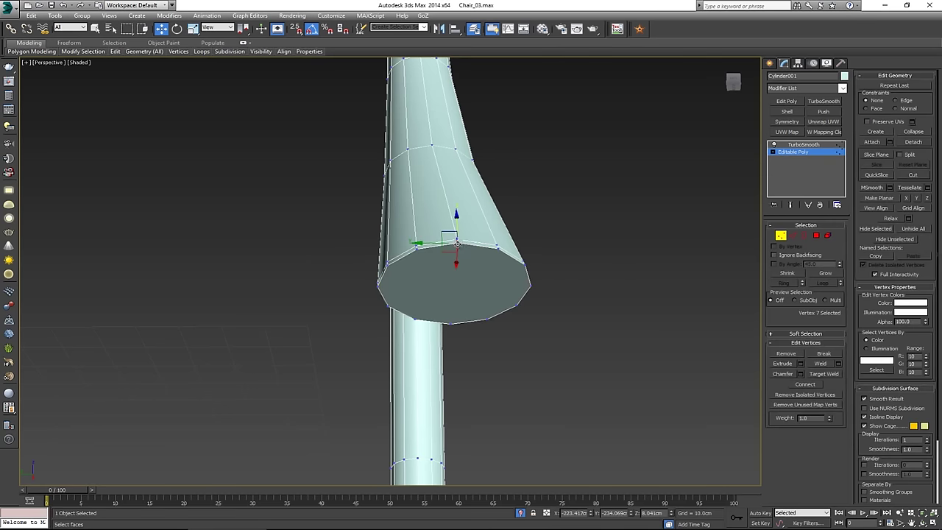
{"action": "left_click", "coordinate": [451, 325], "text": "ctrl"}
{"action": "middle_click_drag", "start_coordinate": [463, 266], "coordinate": [414, 259], "text": "alt"}
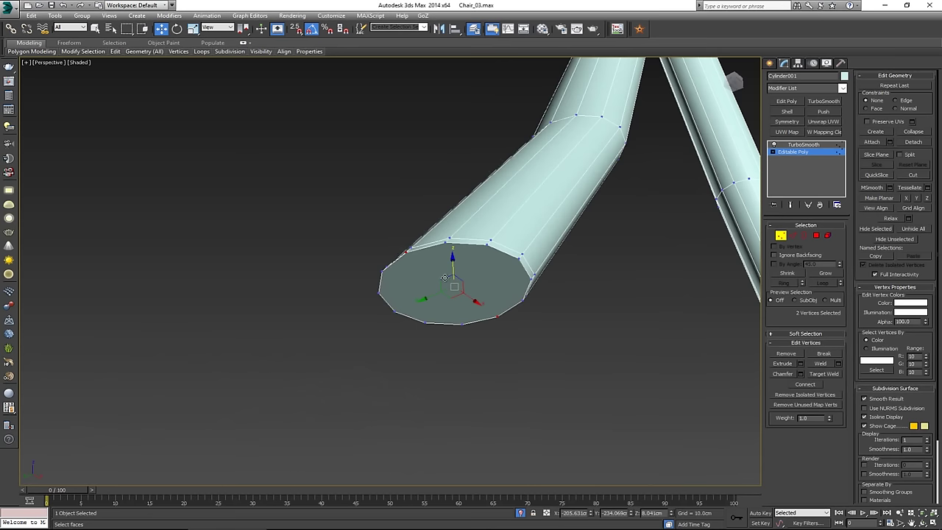
{"action": "right_click", "coordinate": [445, 275]}
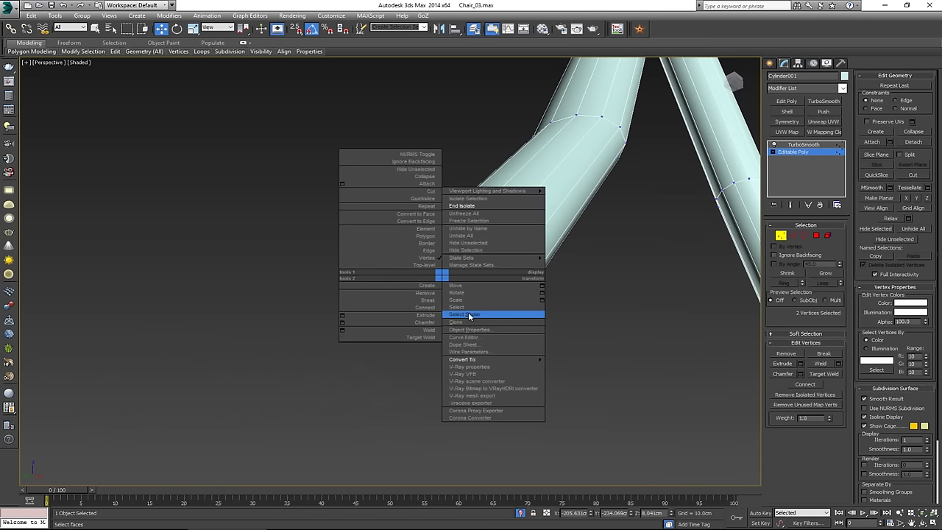
{"action": "left_click", "coordinate": [430, 307]}
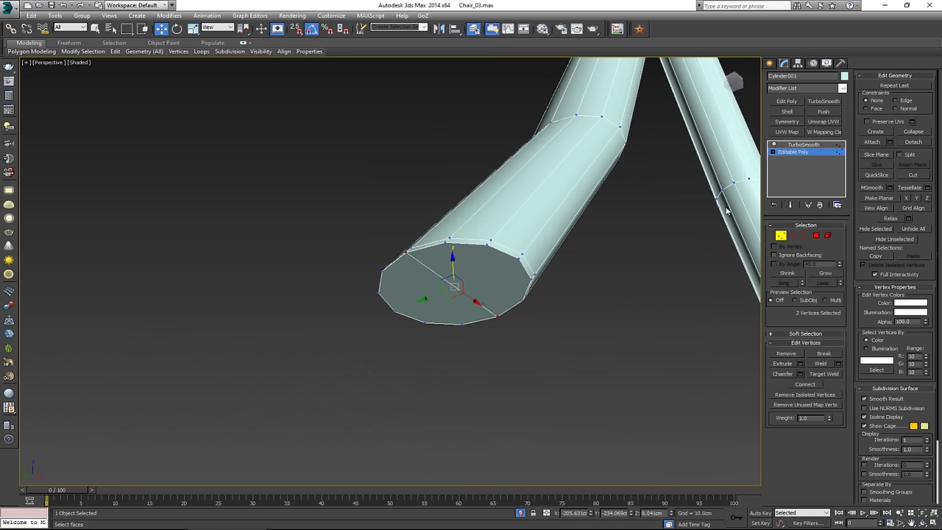
- Cut parallel edges between opposite rim vertices of the first leg's cap, crossing the connecting edge
{"action": "left_click", "coordinate": [519, 256]}
{"action": "left_click", "coordinate": [399, 315], "text": "ctrl"}
{"action": "left_click", "coordinate": [657, 230]}
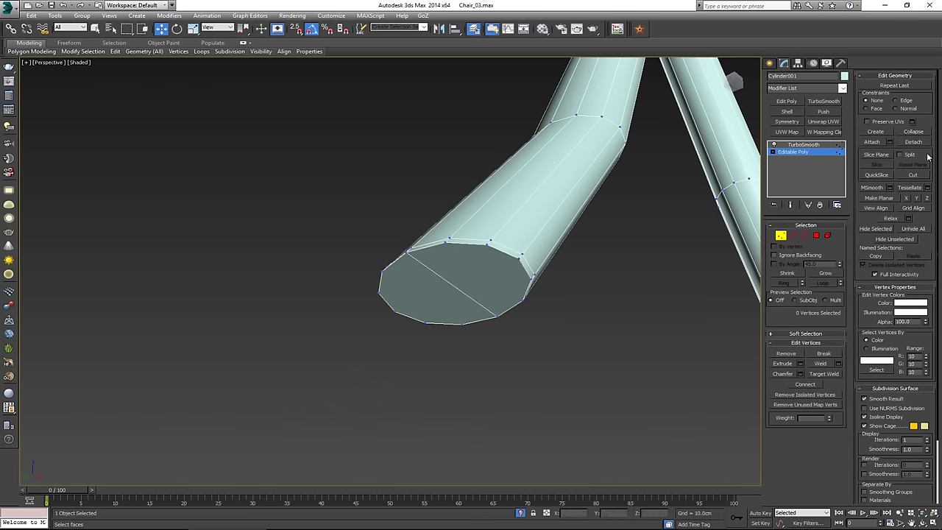
{"action": "left_click", "coordinate": [915, 176]}
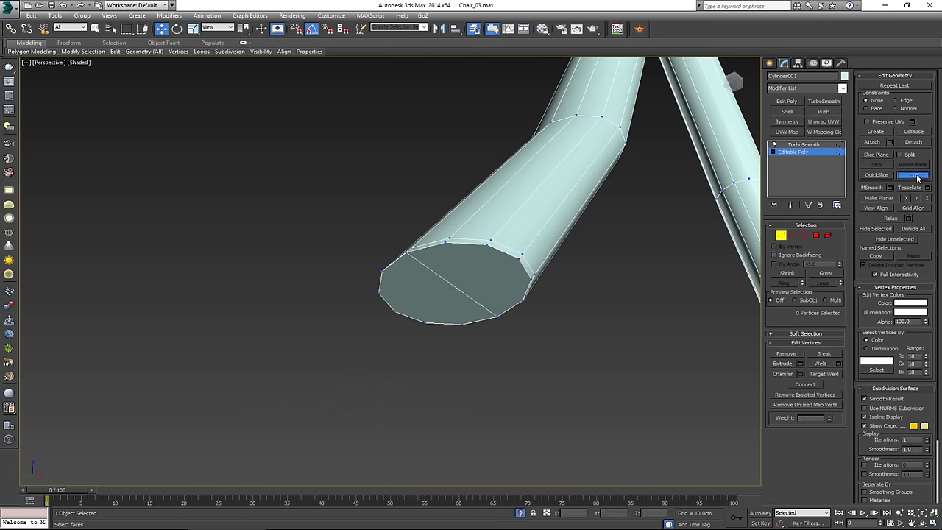
{"action": "left_click", "coordinate": [520, 257]}
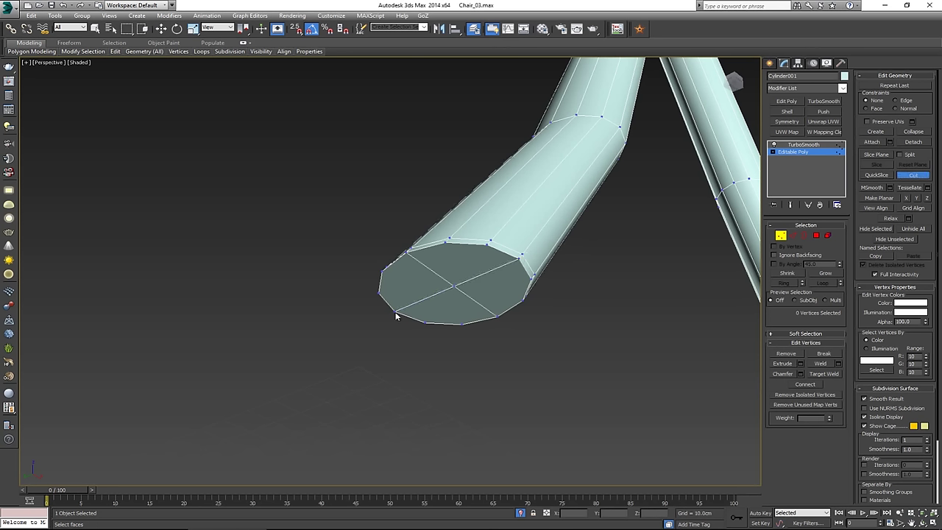
{"action": "left_click", "coordinate": [448, 319]}
{"action": "left_click", "coordinate": [447, 241]}
{"action": "right_click", "coordinate": [562, 268]}
- Connect two opposite rim vertices with an edge across the second leg's end cap
{"action": "middle_click_drag", "start_coordinate": [562, 268], "coordinate": [371, 259]}
{"action": "scroll", "coordinate": [372, 259], "scroll_direction": "down", "scroll_amount": 7}
{"action": "middle_click_drag", "start_coordinate": [446, 267], "coordinate": [400, 252], "text": "alt"}
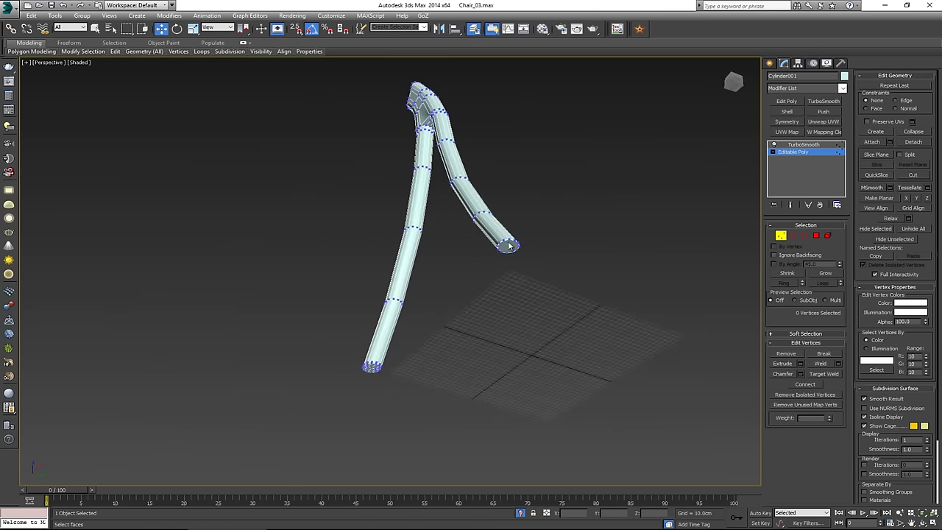
{"action": "scroll", "coordinate": [508, 246], "scroll_direction": "up", "scroll_amount": 6}
{"action": "left_click", "coordinate": [556, 242]}
{"action": "middle_click_drag", "start_coordinate": [488, 331], "coordinate": [548, 281], "text": "alt"}
{"action": "left_click", "coordinate": [551, 362], "text": "ctrl"}
{"action": "key", "text": "ctrl+shift+e"}
- Cut three edges between opposite rim vertices of the second leg's cap, crossing the connecting edge
{"action": "key", "text": "alt+c"}
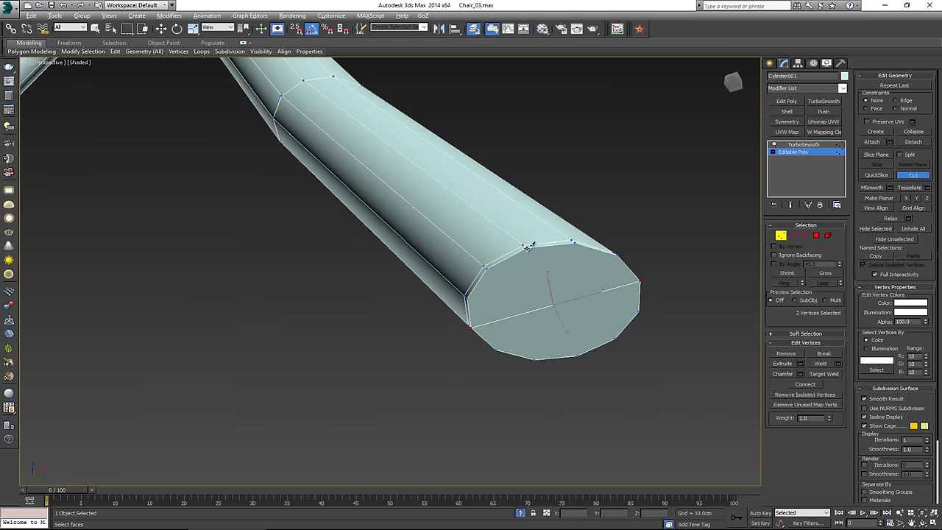
{"action": "left_click", "coordinate": [527, 249]}
{"action": "left_click", "coordinate": [578, 355]}
{"action": "left_click", "coordinate": [574, 242]}
{"action": "left_click", "coordinate": [615, 339]}
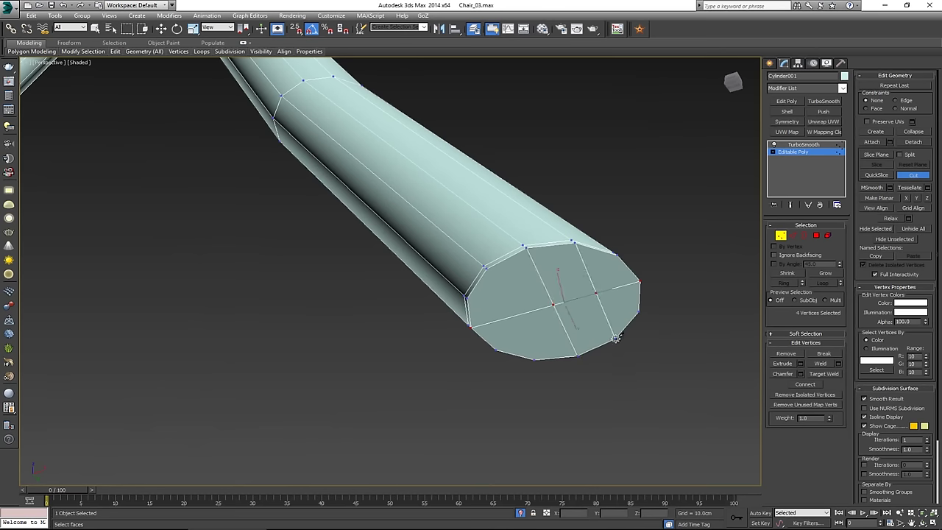
{"action": "left_click", "coordinate": [485, 269]}
{"action": "left_click", "coordinate": [536, 359]}
{"action": "key", "text": "w"}
- Leave vertex editing, return to the legs' TurboSmooth level and check the smoothed bottom end
{"action": "scroll", "coordinate": [413, 262], "scroll_direction": "down", "scroll_amount": 6}
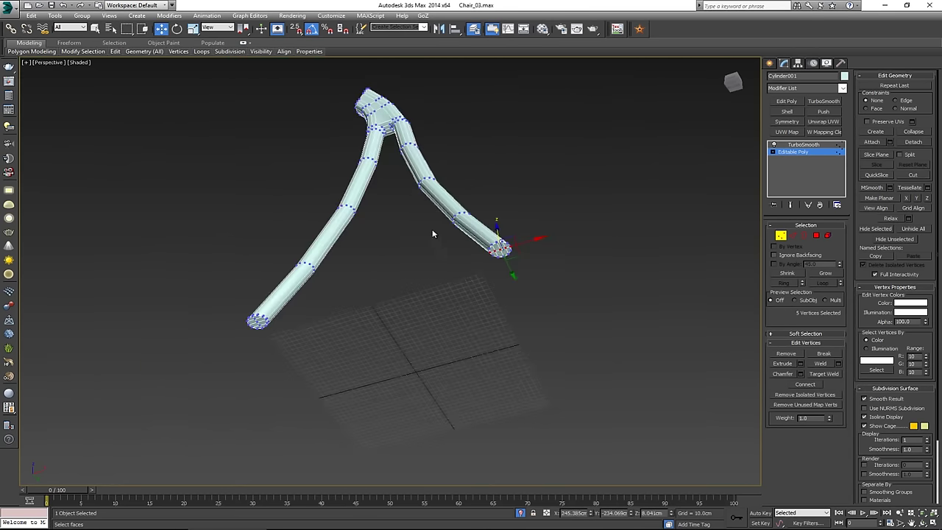
{"action": "middle_click_drag", "start_coordinate": [434, 231], "coordinate": [462, 274], "text": "alt"}
{"action": "left_click", "coordinate": [781, 237]}
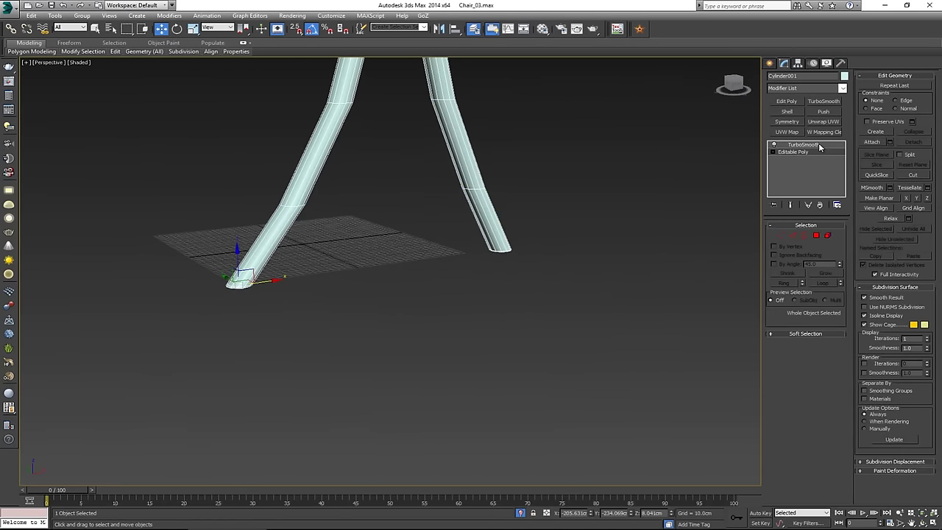
{"action": "left_click", "coordinate": [817, 145]}
{"action": "left_click", "coordinate": [440, 280]}
{"action": "scroll", "coordinate": [493, 258], "scroll_direction": "up", "scroll_amount": 5}
{"action": "middle_click_drag", "start_coordinate": [494, 259], "coordinate": [428, 224], "text": "alt"}
{"action": "left_click", "coordinate": [428, 224]}
{"action": "scroll", "coordinate": [528, 227], "scroll_direction": "up", "scroll_amount": 2}
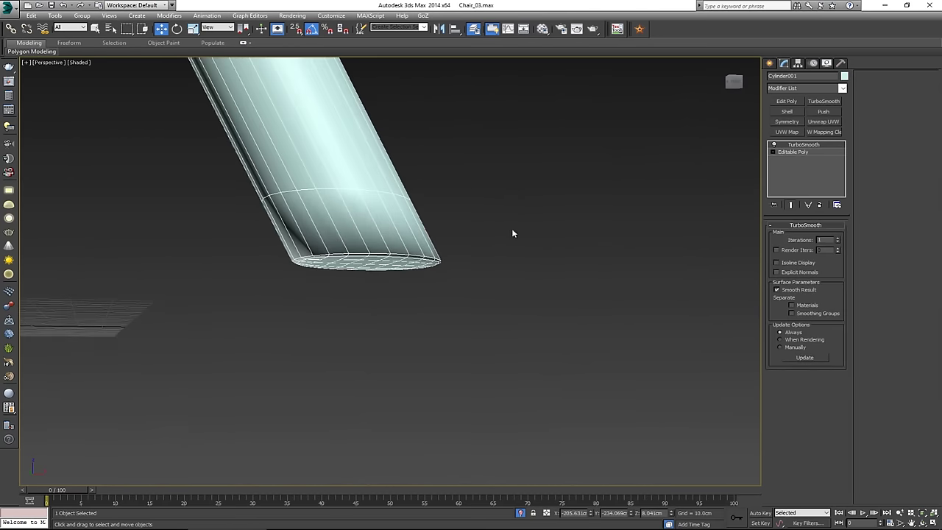
- Compare the leg ends' base mesh at the Editable Poly level with the TurboSmooth result
{"action": "left_click", "coordinate": [806, 151]}
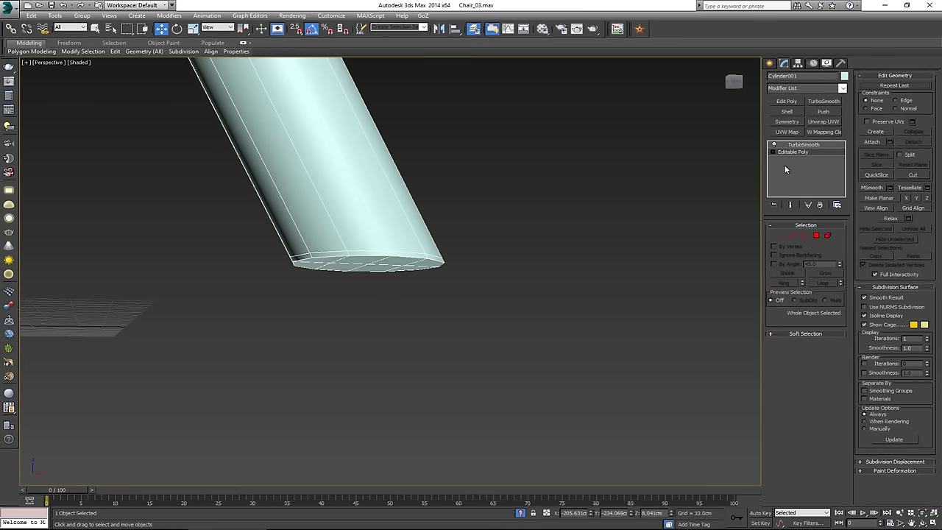
{"action": "middle_click_drag", "start_coordinate": [425, 243], "coordinate": [418, 229], "text": "alt"}
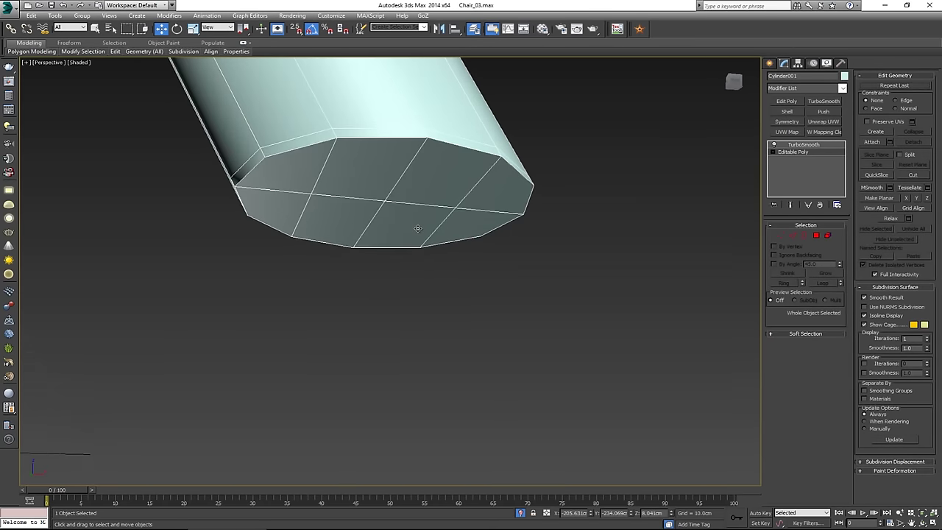
{"action": "scroll", "coordinate": [112, 211], "scroll_direction": "down", "scroll_amount": 8}
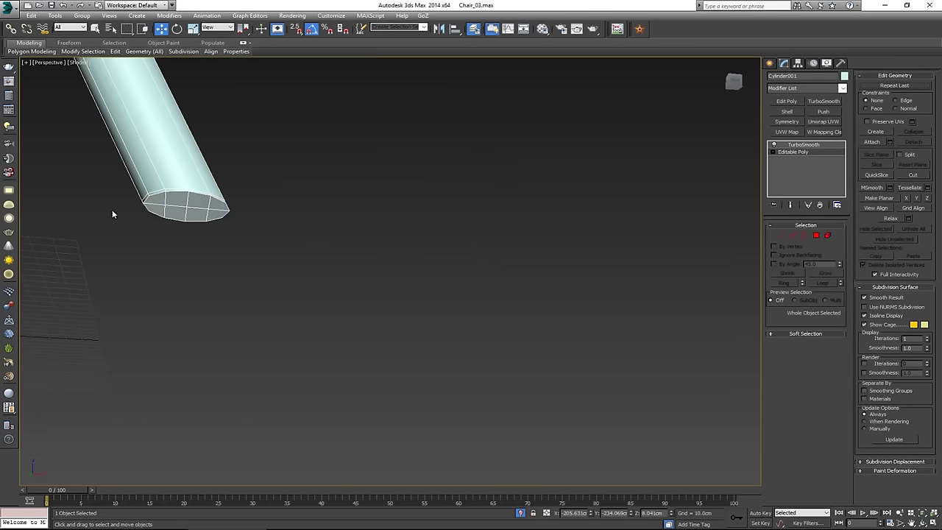
{"action": "middle_click_drag", "start_coordinate": [112, 211], "coordinate": [495, 212]}
{"action": "scroll", "coordinate": [273, 170], "scroll_direction": "up", "scroll_amount": 10}
{"action": "scroll", "coordinate": [309, 171], "scroll_direction": "down", "scroll_amount": 5}
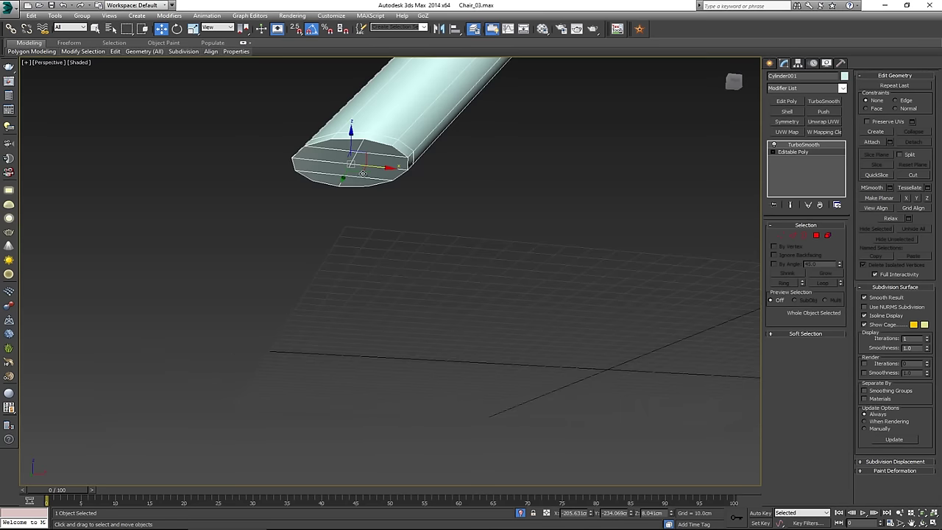
{"action": "left_click", "coordinate": [803, 145]}
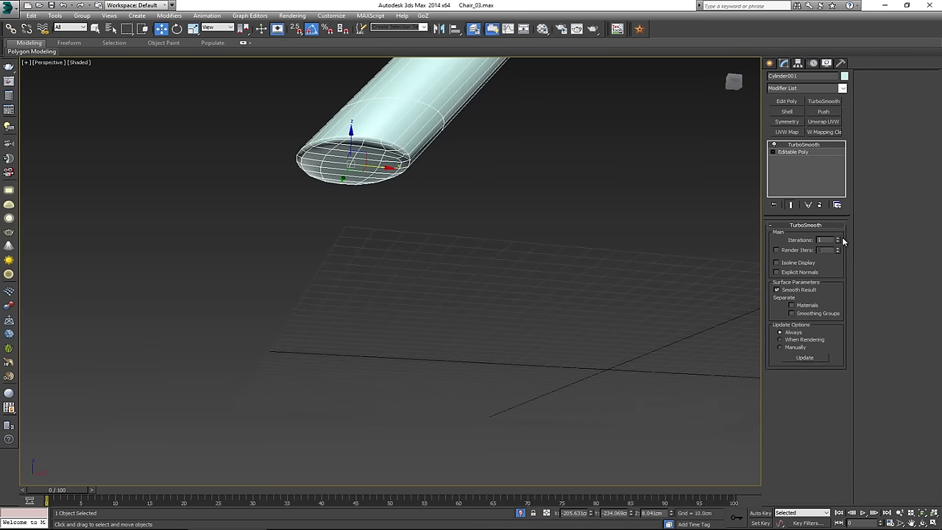
- Set the legs' TurboSmooth iterations to 2 and deselect the legs
{"action": "left_click", "coordinate": [839, 240]}
{"action": "left_click", "coordinate": [580, 210]}
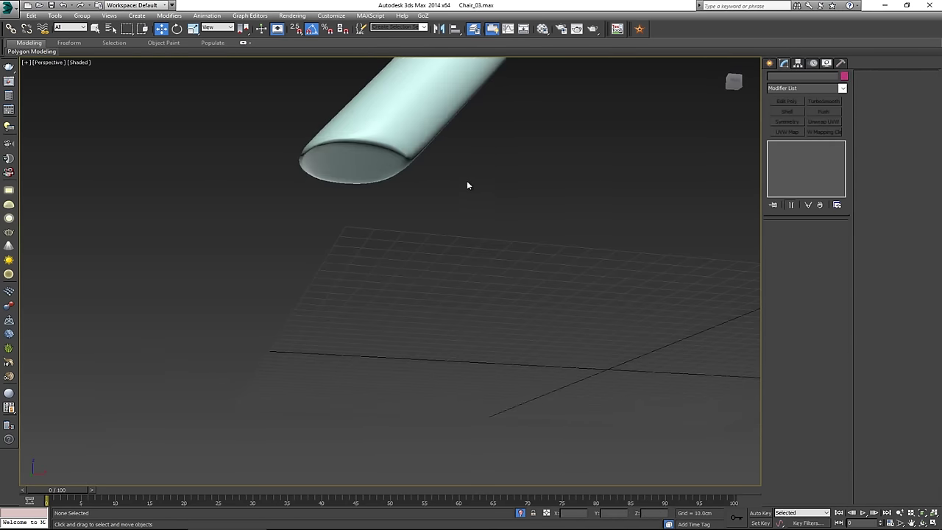
- Weld the base-mesh vertices at the first leg's bottom end with a 0.1 cm threshold, then leave vertex editing
{"action": "left_click", "coordinate": [398, 153]}
{"action": "left_click", "coordinate": [807, 153]}
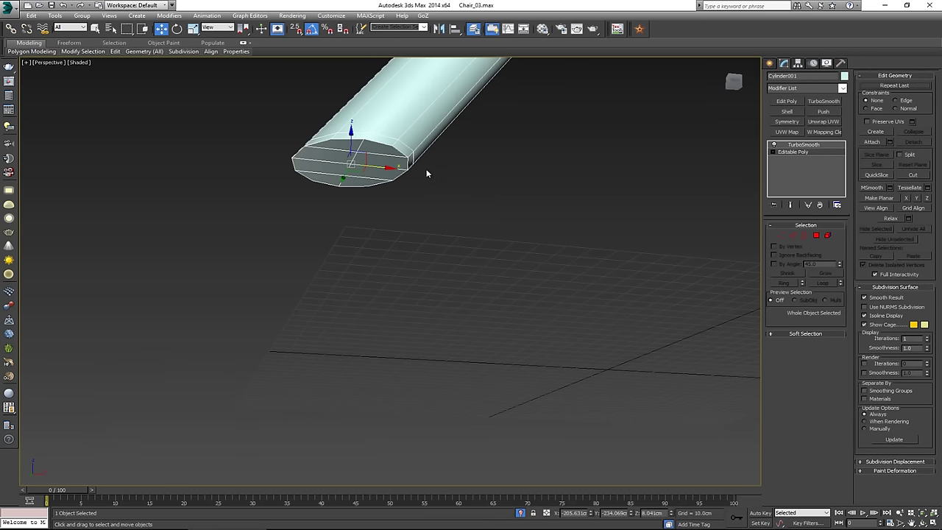
{"action": "key", "text": "1"}
{"action": "left_click_drag", "start_coordinate": [496, 122], "coordinate": [238, 258]}
{"action": "key", "text": "z"}
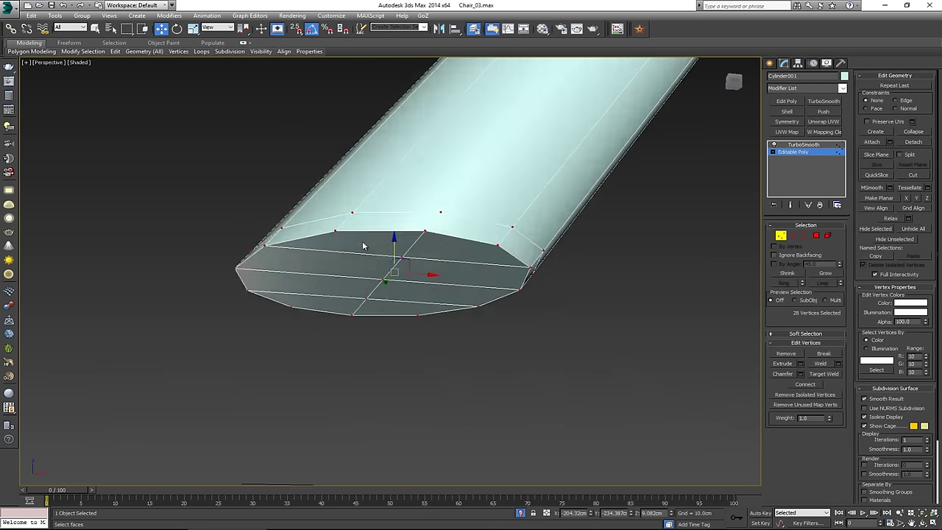
{"action": "scroll", "coordinate": [441, 239], "scroll_direction": "down", "scroll_amount": 3}
{"action": "middle_click_drag", "start_coordinate": [454, 244], "coordinate": [390, 235], "text": "alt"}
{"action": "scroll", "coordinate": [391, 236], "scroll_direction": "up", "scroll_amount": 5}
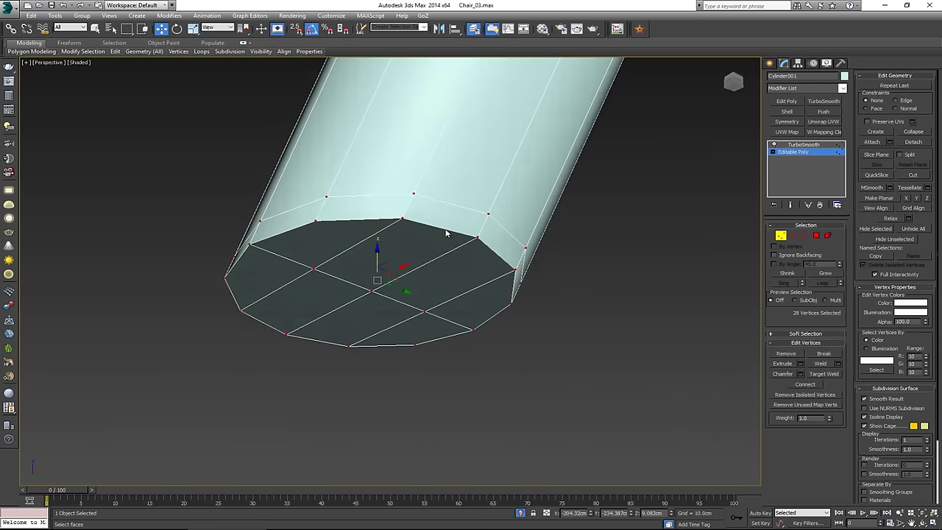
{"action": "scroll", "coordinate": [404, 224], "scroll_direction": "down", "scroll_amount": 2}
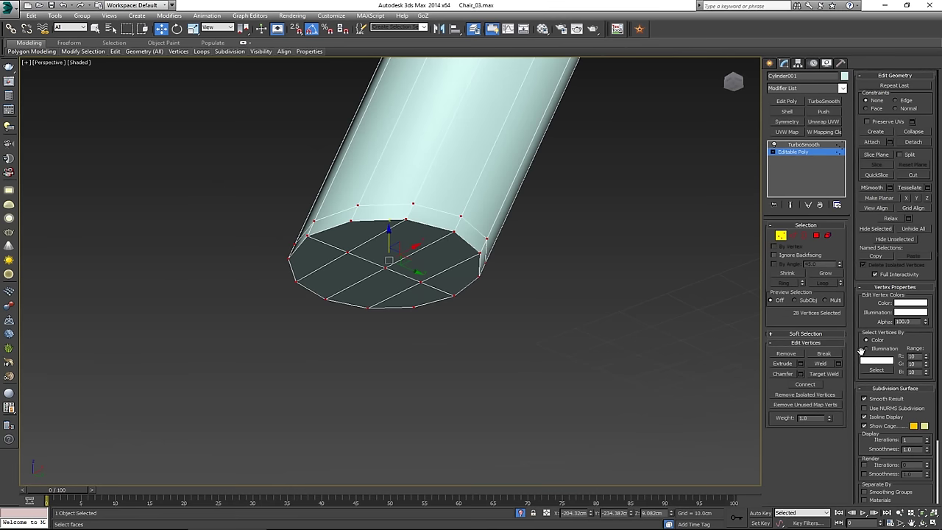
{"action": "left_click", "coordinate": [838, 364]}
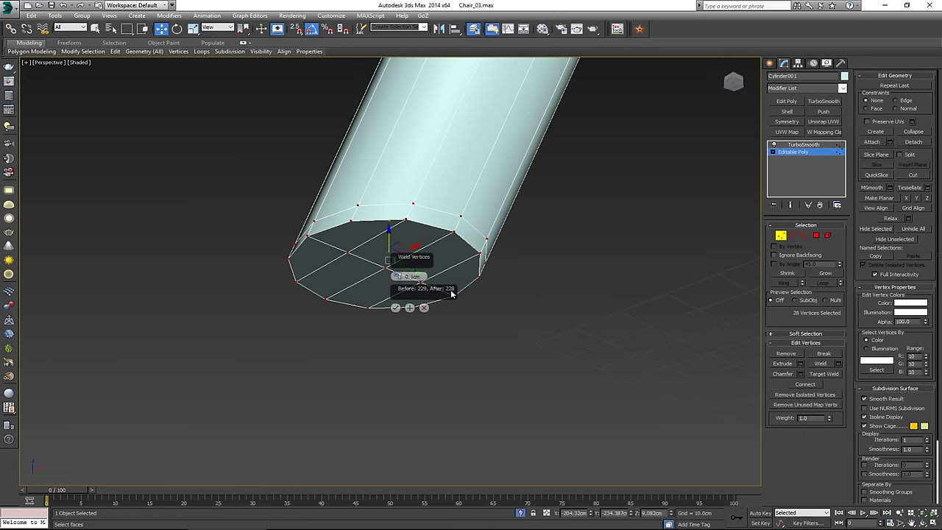
{"action": "left_click", "coordinate": [395, 307]}
{"action": "left_click", "coordinate": [782, 234]}
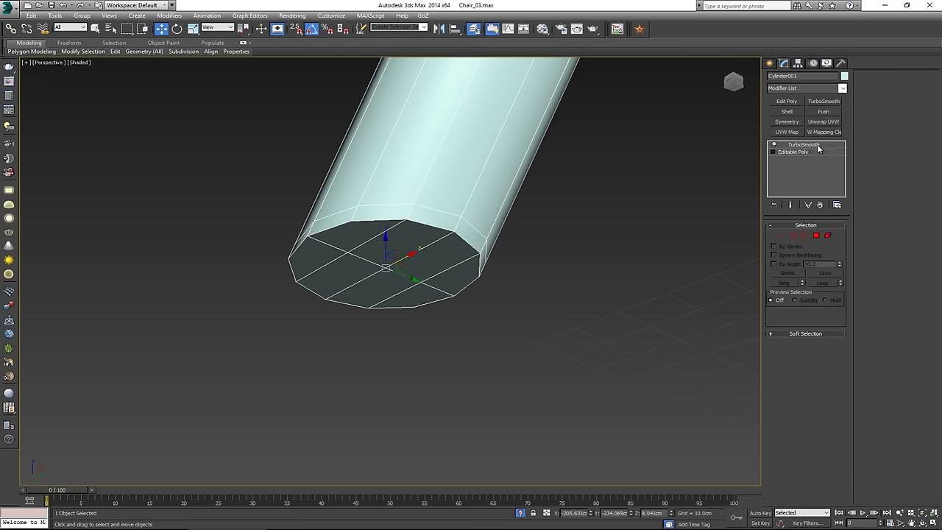
- Return to the legs' TurboSmooth level and examine the smoothed leg ends with the legs deselected
{"action": "left_click", "coordinate": [817, 145]}
{"action": "left_click", "coordinate": [575, 248]}
{"action": "scroll", "coordinate": [429, 256], "scroll_direction": "down", "scroll_amount": 5}
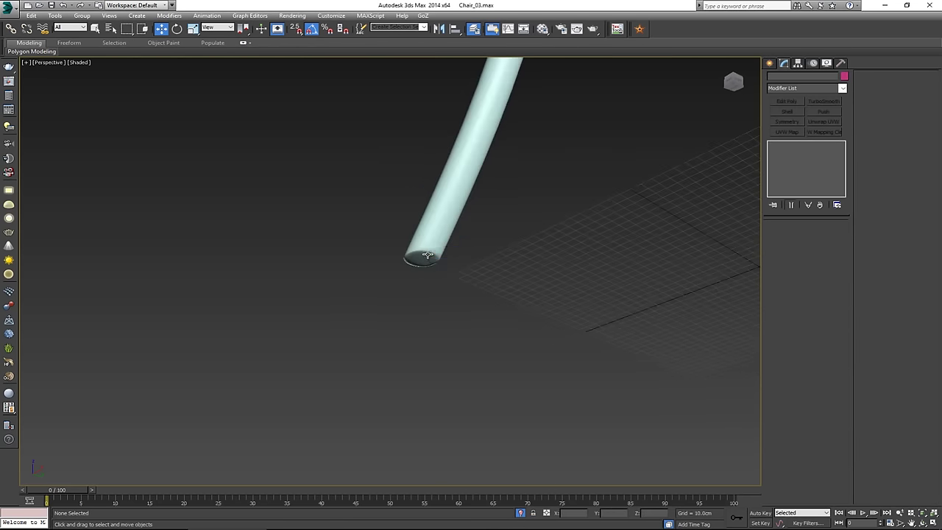
{"action": "middle_click_drag", "start_coordinate": [429, 257], "coordinate": [116, 246], "text": "alt"}
- Weld the vertices at the other leg's bottom end in the Editable Poly with a 0.1 cm threshold
{"action": "left_click", "coordinate": [535, 268]}
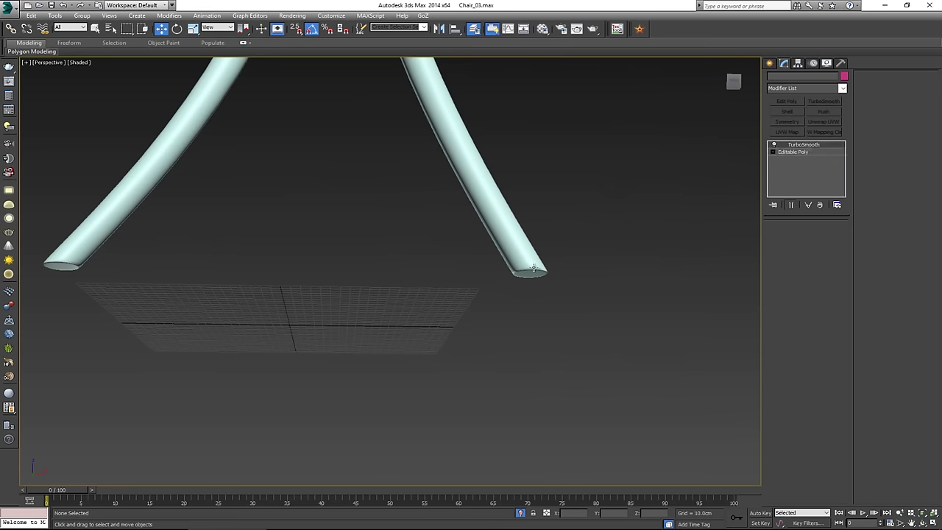
{"action": "scroll", "coordinate": [536, 269], "scroll_direction": "up", "scroll_amount": 5}
{"action": "left_click", "coordinate": [792, 152]}
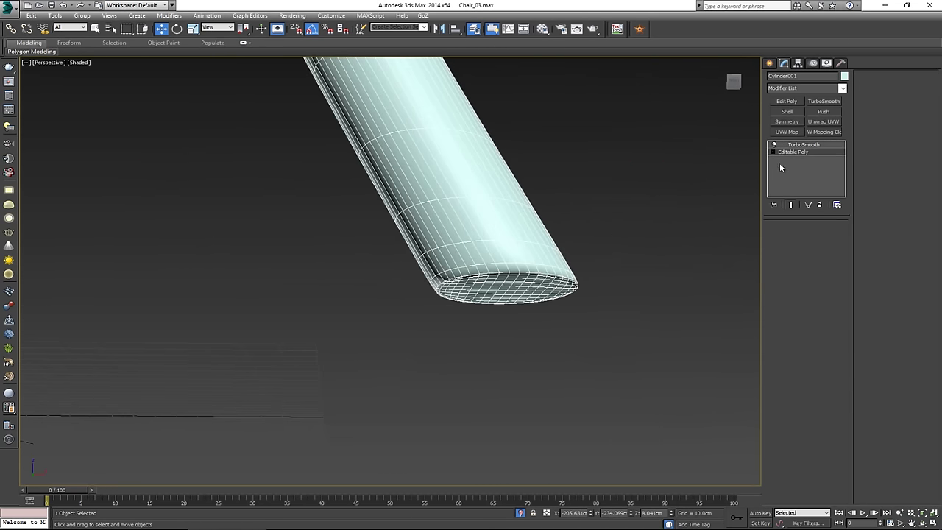
{"action": "key", "text": "1"}
{"action": "left_click_drag", "start_coordinate": [613, 249], "coordinate": [424, 318]}
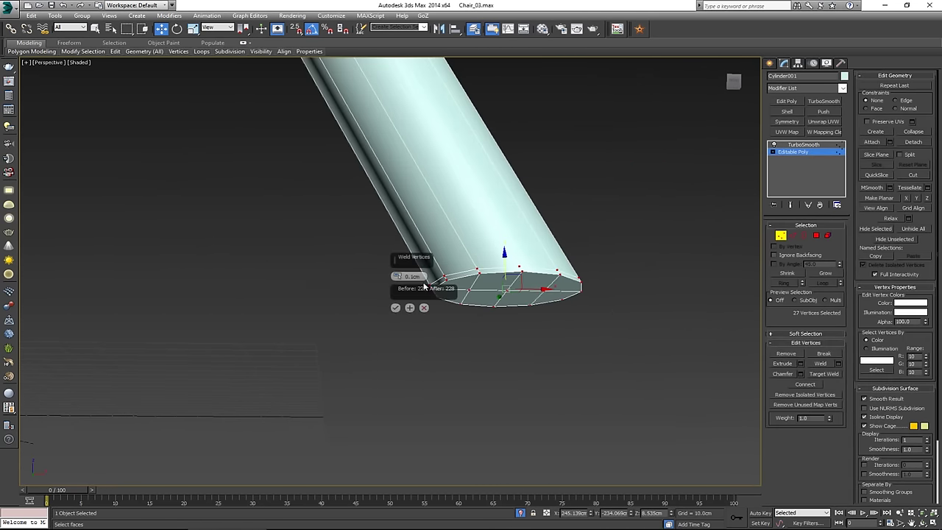
{"action": "left_click", "coordinate": [395, 308]}
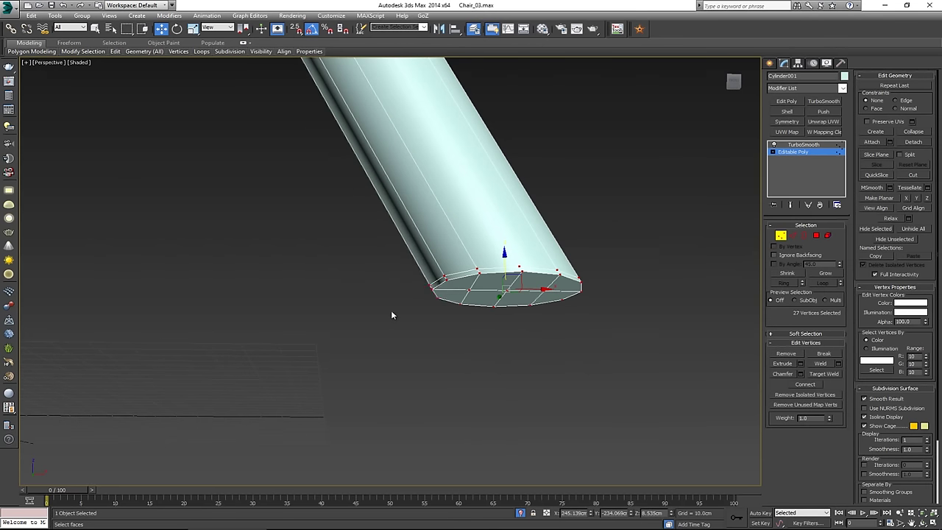
{"action": "left_click", "coordinate": [786, 235]}
- Lower the six inner vertices at the underside of the fork between the two legs slightly, then leave vertex editing
{"action": "scroll", "coordinate": [582, 274], "scroll_direction": "down", "scroll_amount": 8}
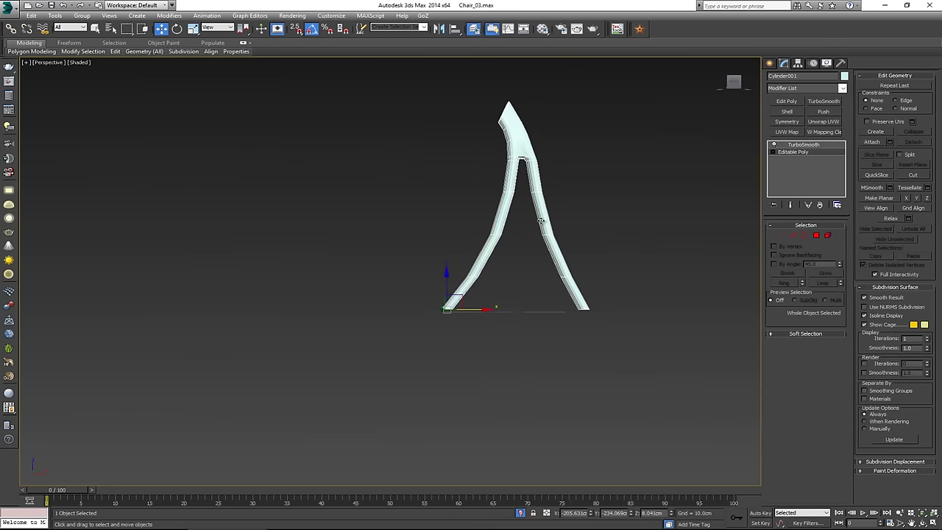
{"action": "middle_click_drag", "start_coordinate": [541, 220], "coordinate": [501, 185], "text": "alt"}
{"action": "scroll", "coordinate": [513, 231], "scroll_direction": "up", "scroll_amount": 10}
{"action": "scroll", "coordinate": [462, 209], "scroll_direction": "up", "scroll_amount": 4}
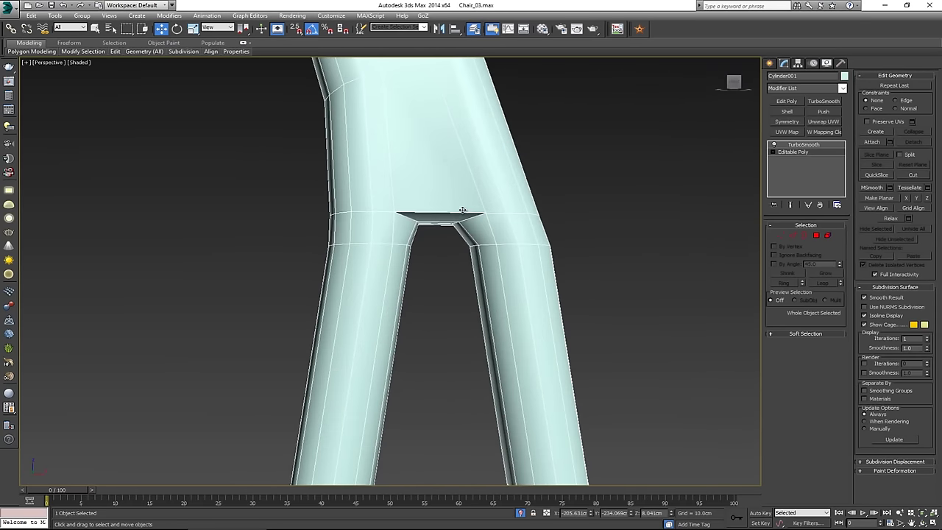
{"action": "key", "text": "1"}
{"action": "key", "text": "F3"}
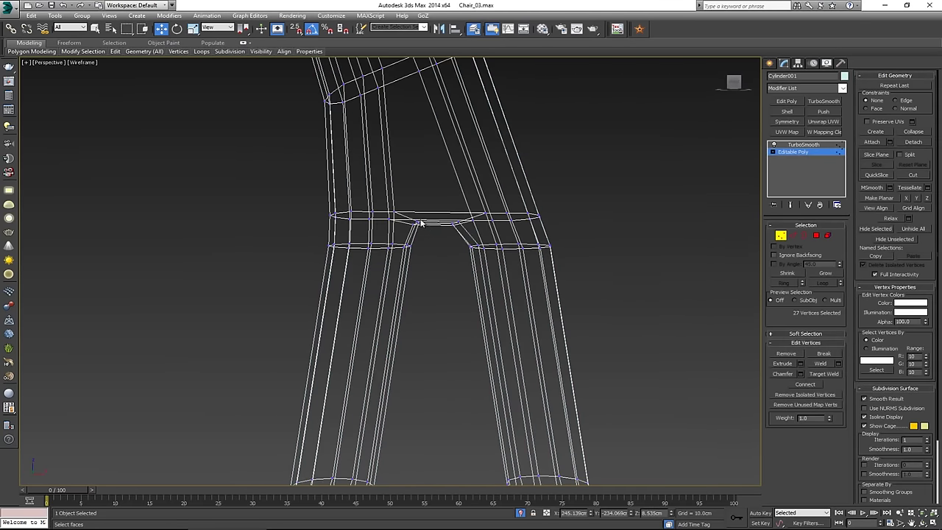
{"action": "left_click_drag", "start_coordinate": [466, 234], "coordinate": [463, 234]}
{"action": "key", "text": "F3"}
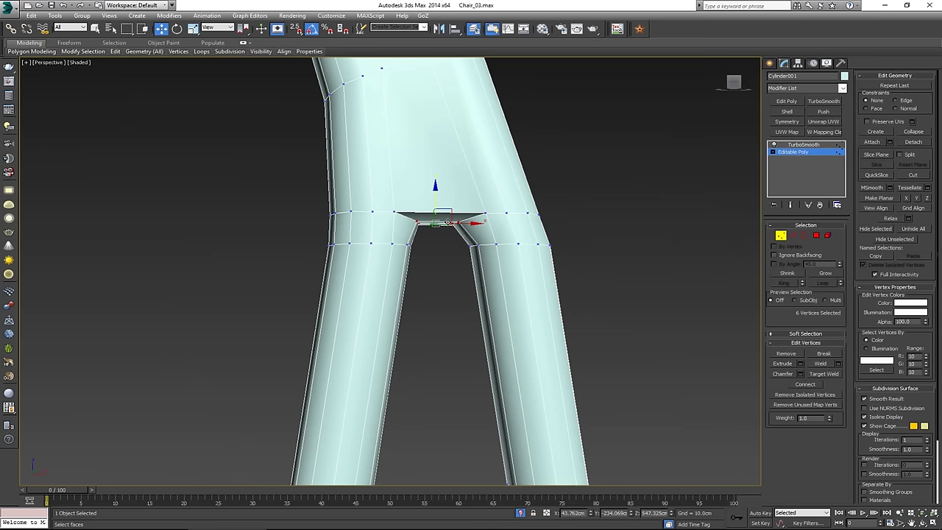
{"action": "mouse_move", "coordinate": [440, 221]}
{"action": "middle_mouse_down", "text": "alt"}
{"action": "mouse_move", "coordinate": [442, 233]}
{"action": "mouse_move", "coordinate": [453, 215]}
{"action": "middle_mouse_up", "text": "alt"}
{"action": "left_click", "coordinate": [780, 236]}
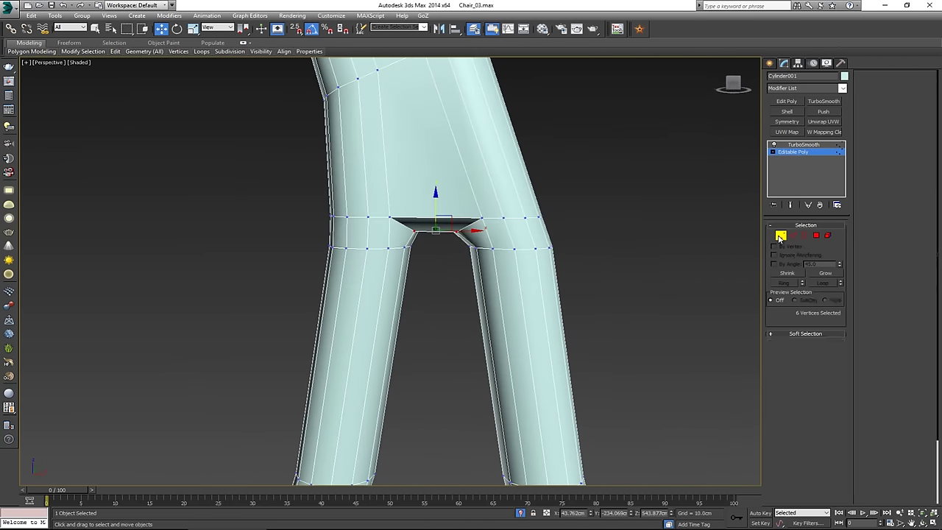
- Return the legs to their TurboSmooth level and end isolation to bring back the rest of the chair
{"action": "left_click", "coordinate": [816, 145]}
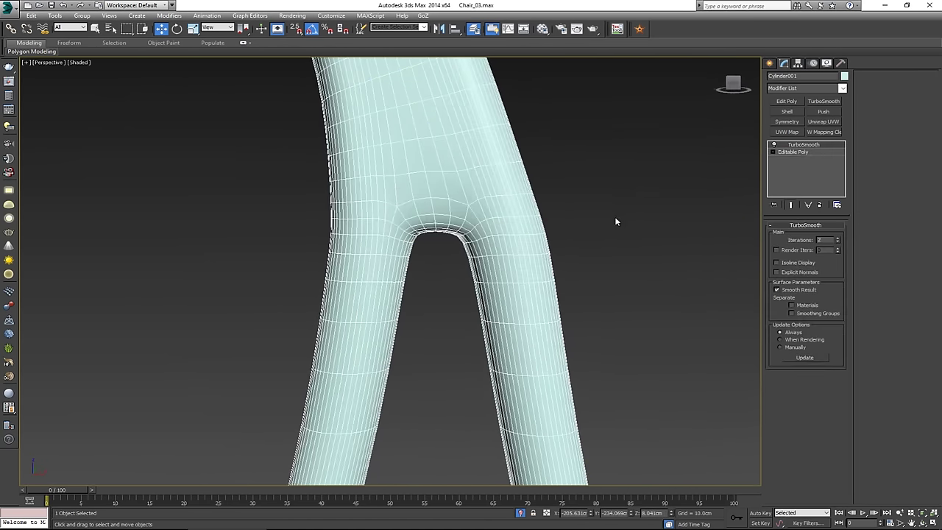
{"action": "left_click", "coordinate": [616, 221]}
{"action": "scroll", "coordinate": [516, 218], "scroll_direction": "down", "scroll_amount": 10}
{"action": "middle_click_drag", "start_coordinate": [518, 224], "coordinate": [589, 257], "text": "alt"}
{"action": "right_click", "coordinate": [527, 193]}
{"action": "left_click", "coordinate": [564, 126]}
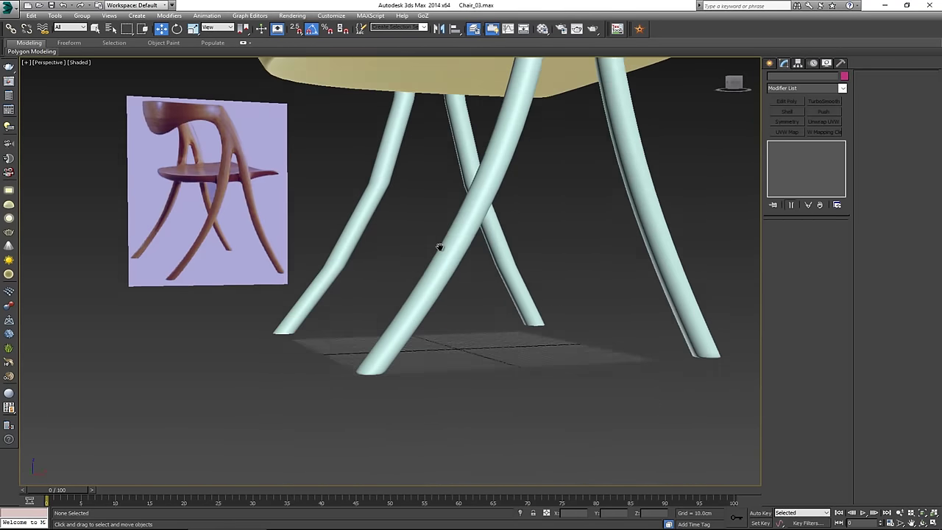
{"action": "middle_click_drag", "start_coordinate": [440, 247], "coordinate": [442, 280]}
{"action": "scroll", "coordinate": [494, 243], "scroll_direction": "down", "scroll_amount": 5}
{"action": "middle_click_drag", "start_coordinate": [494, 243], "coordinate": [425, 265], "text": "alt"}
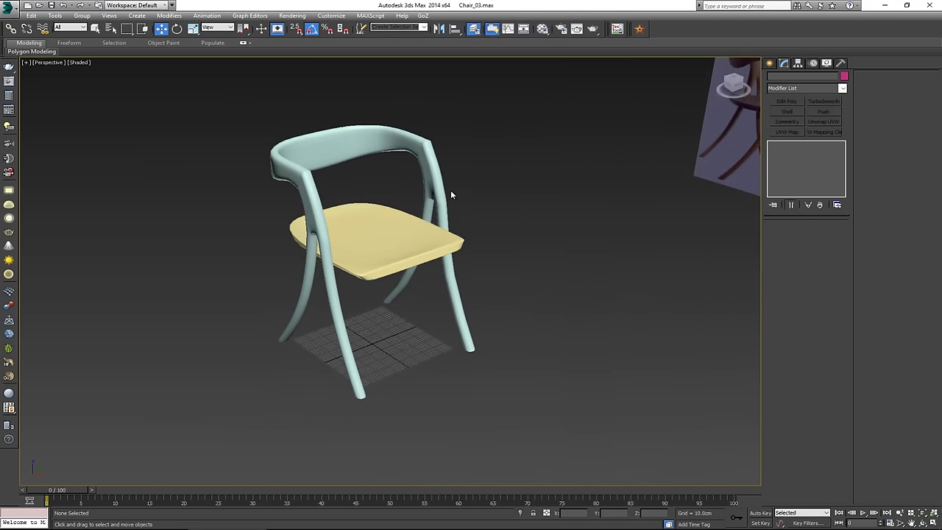
- Delete the mirrored leg pair, select the remaining pair and examine its joint with the backrest
{"action": "scroll", "coordinate": [452, 195], "scroll_direction": "up", "scroll_amount": 6}
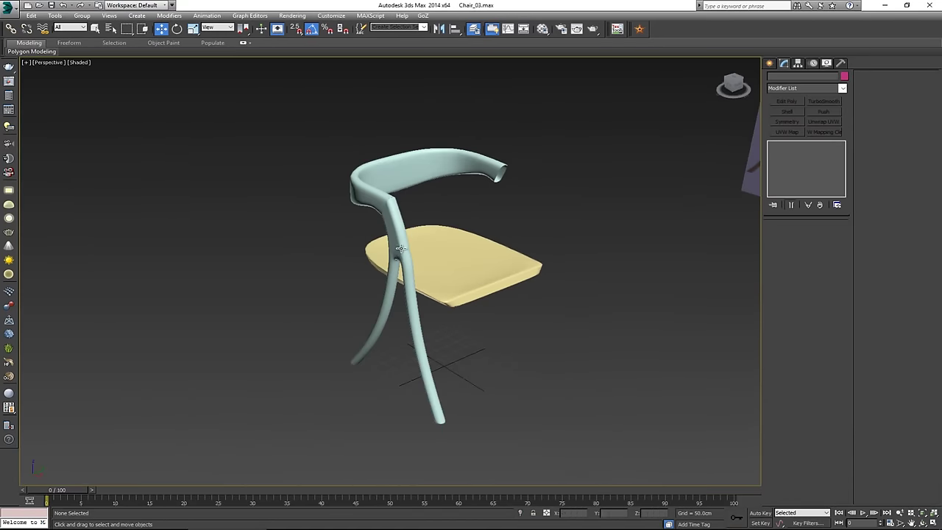
{"action": "left_click", "coordinate": [404, 244]}
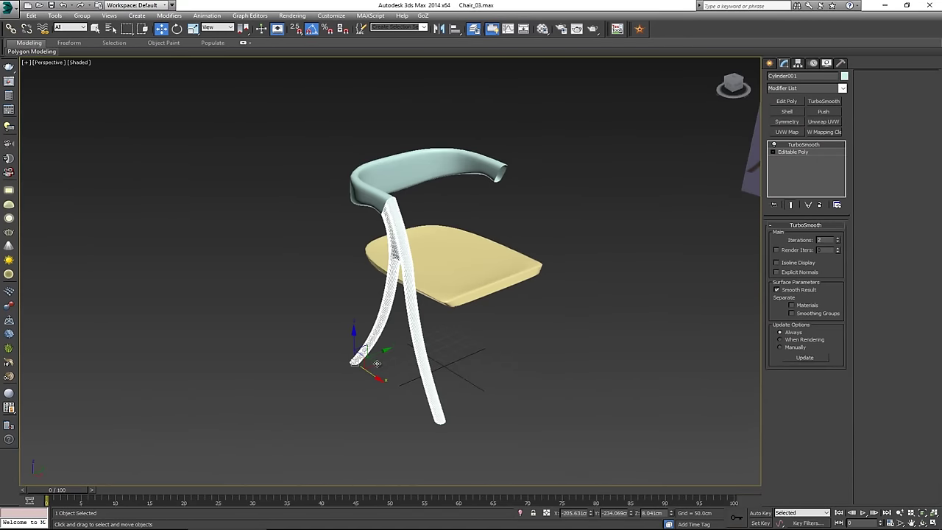
{"action": "middle_click_drag", "start_coordinate": [422, 243], "coordinate": [442, 231], "text": "alt"}
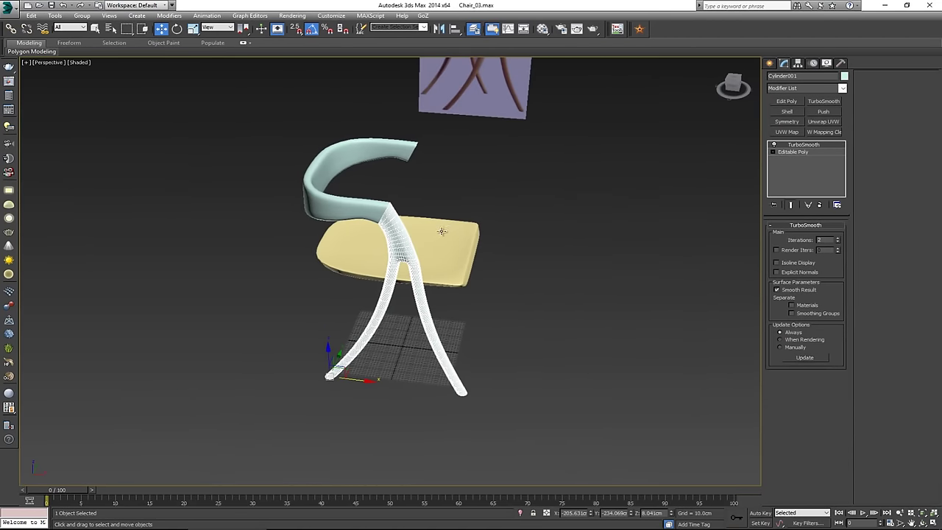
{"action": "scroll", "coordinate": [404, 206], "scroll_direction": "up", "scroll_amount": 5}
{"action": "middle_click_drag", "start_coordinate": [402, 199], "coordinate": [391, 214], "text": "alt"}
{"action": "scroll", "coordinate": [393, 217], "scroll_direction": "down", "scroll_amount": 2}
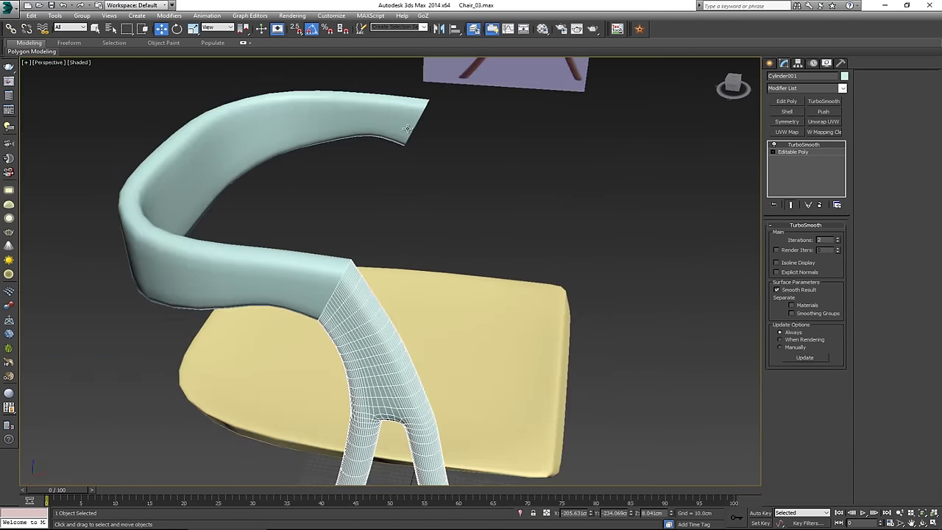
- Select the open border at the top of the legs' Editable Poly, where it meets the backrest
{"action": "left_click", "coordinate": [793, 151]}
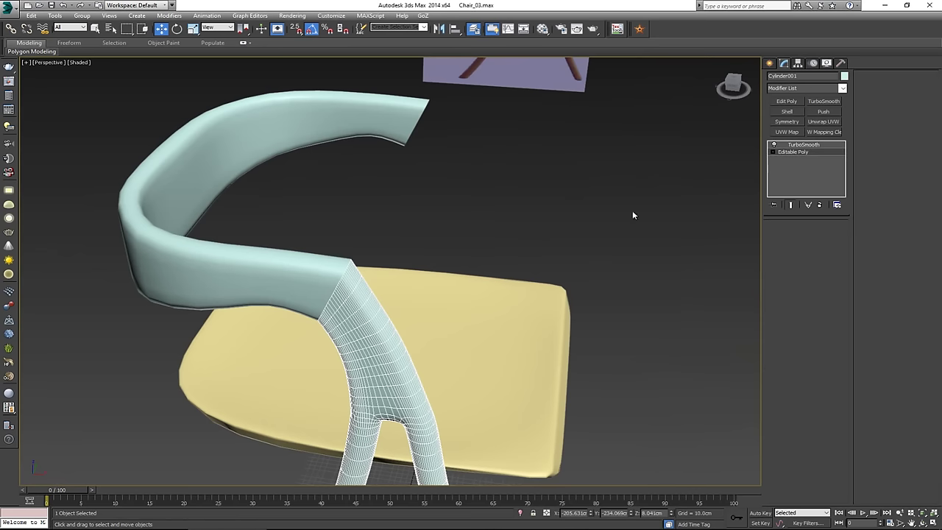
{"action": "key", "text": "3"}
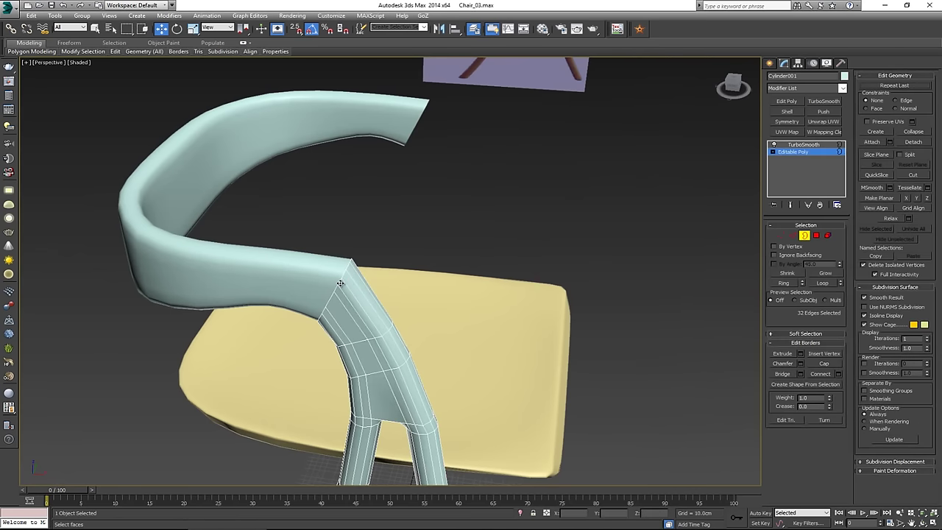
{"action": "left_click", "coordinate": [341, 283]}
- Open the Wood_Chair photo in Windows Photo Viewer and compare its armrest-to-leg joint with the model
{"action": "left_click", "coordinate": [386, 528]}
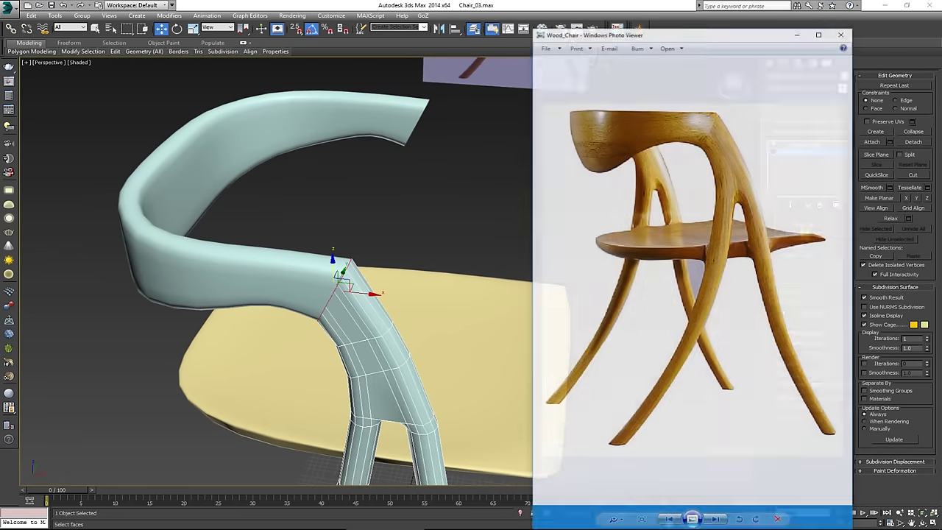
{"action": "scroll", "coordinate": [732, 105], "scroll_direction": "up", "scroll_amount": 3}
{"action": "scroll", "coordinate": [732, 105], "scroll_direction": "up", "scroll_amount": 4}
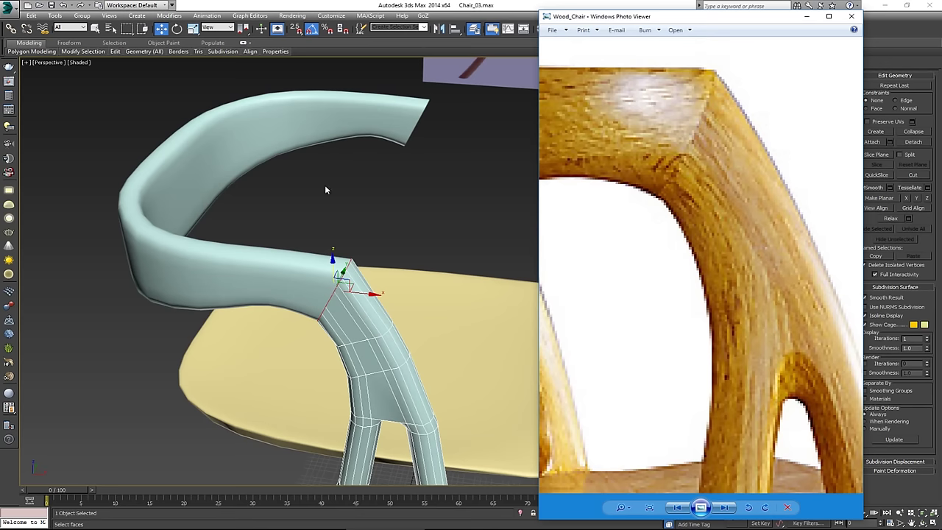
{"action": "scroll", "coordinate": [660, 131], "scroll_direction": "down", "scroll_amount": 3}
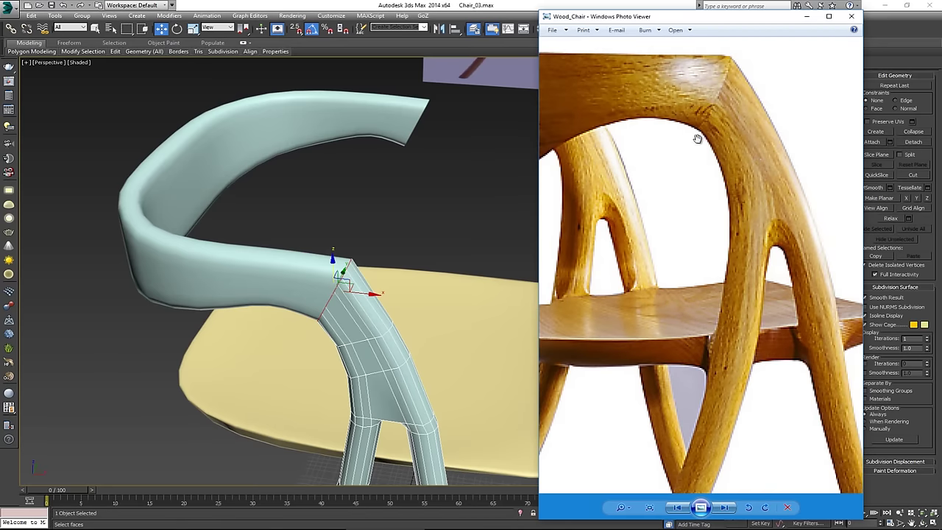
{"action": "scroll", "coordinate": [336, 277], "scroll_direction": "up", "scroll_amount": 5}
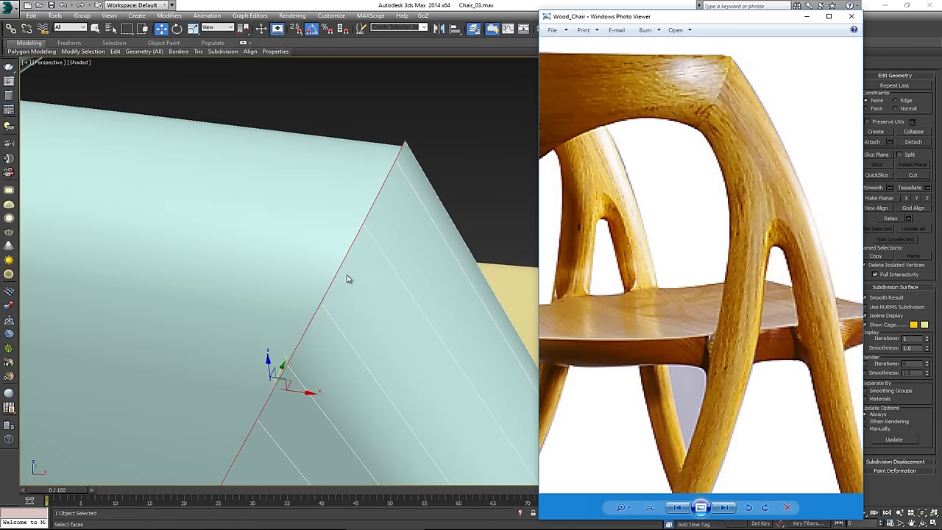
{"action": "middle_click_drag", "start_coordinate": [314, 341], "coordinate": [291, 293]}
{"action": "scroll", "coordinate": [313, 304], "scroll_direction": "down", "scroll_amount": 5}
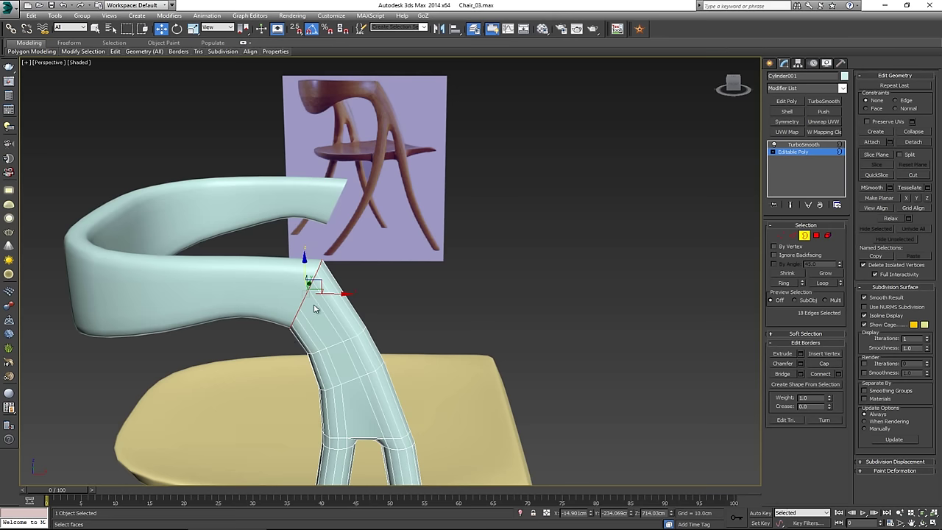
- Isolate the legs, extrude the top border inward by scaling a copy of it, and narrow the inner loop across its width
{"action": "scroll", "coordinate": [315, 307], "scroll_direction": "up", "scroll_amount": 4}
{"action": "scroll", "coordinate": [316, 307], "scroll_direction": "down", "scroll_amount": 5}
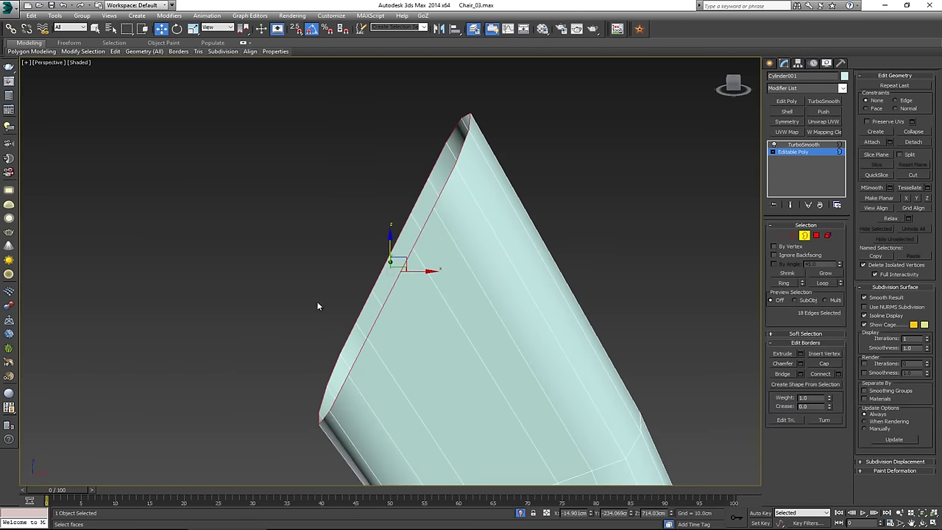
{"action": "middle_click_drag", "start_coordinate": [317, 307], "coordinate": [354, 280], "text": "alt"}
{"action": "key", "text": "r"}
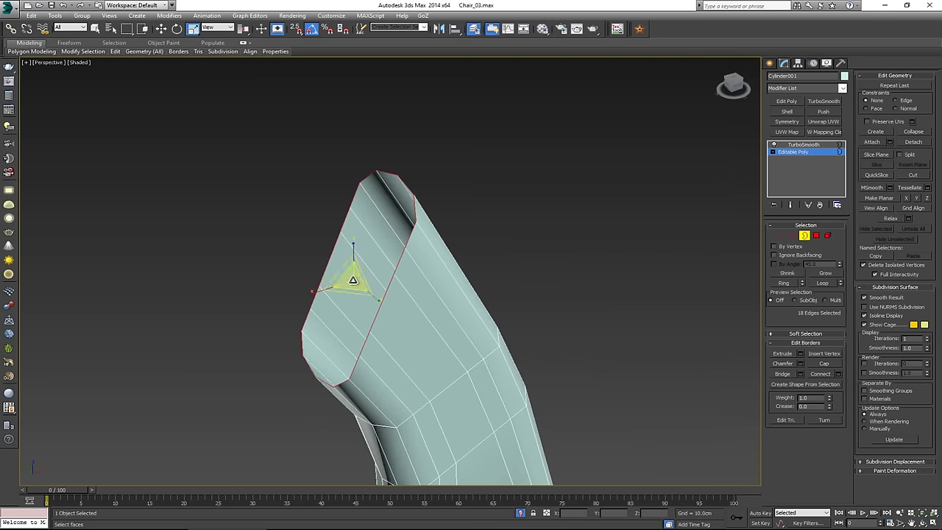
{"action": "left_click_drag", "start_coordinate": [352, 281], "coordinate": [353, 290], "text": "shift"}
{"action": "middle_click_drag", "start_coordinate": [353, 290], "coordinate": [403, 285], "text": "alt"}
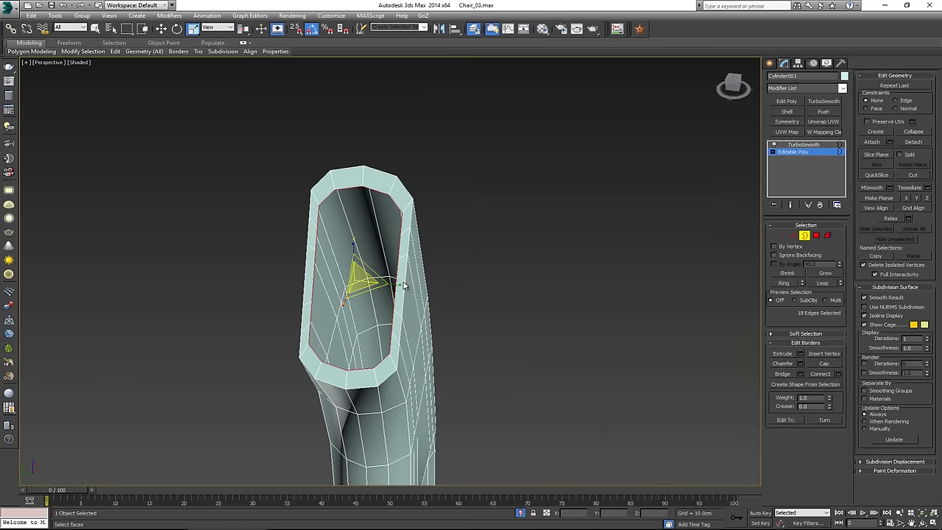
{"action": "left_click_drag", "start_coordinate": [403, 286], "coordinate": [378, 282]}
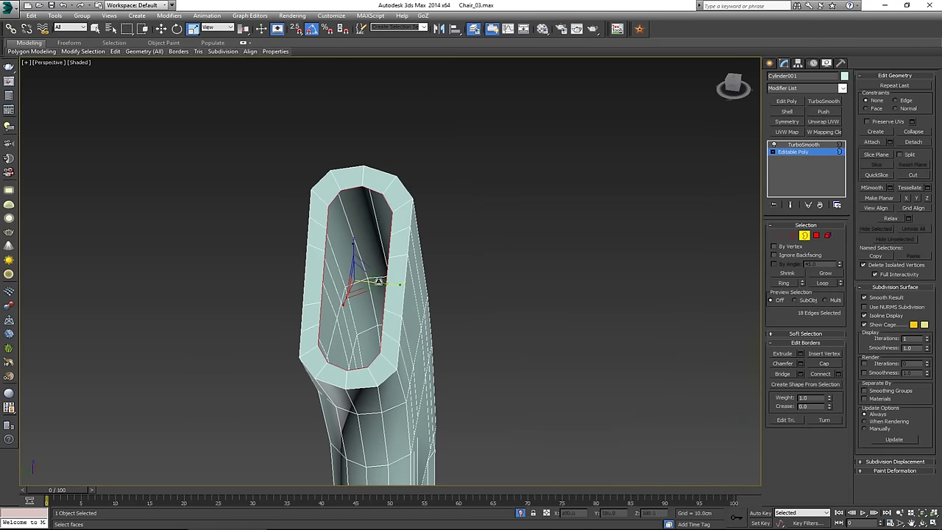
- Insert Swift Loop support edges on both sides of the legs' top rim edge and return to the TurboSmooth level
{"action": "middle_click_drag", "start_coordinate": [378, 282], "coordinate": [404, 270], "text": "alt"}
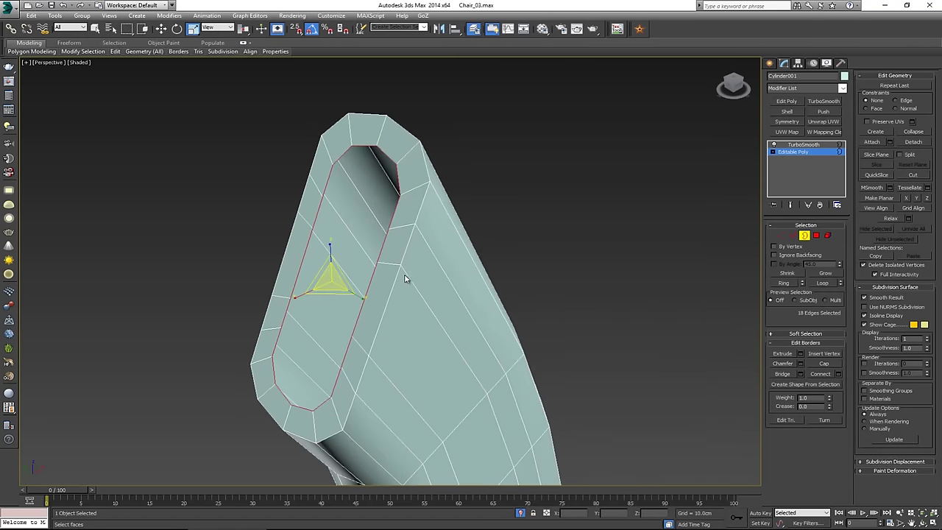
{"action": "key", "text": "alt+s"}
{"action": "left_click", "coordinate": [420, 229]}
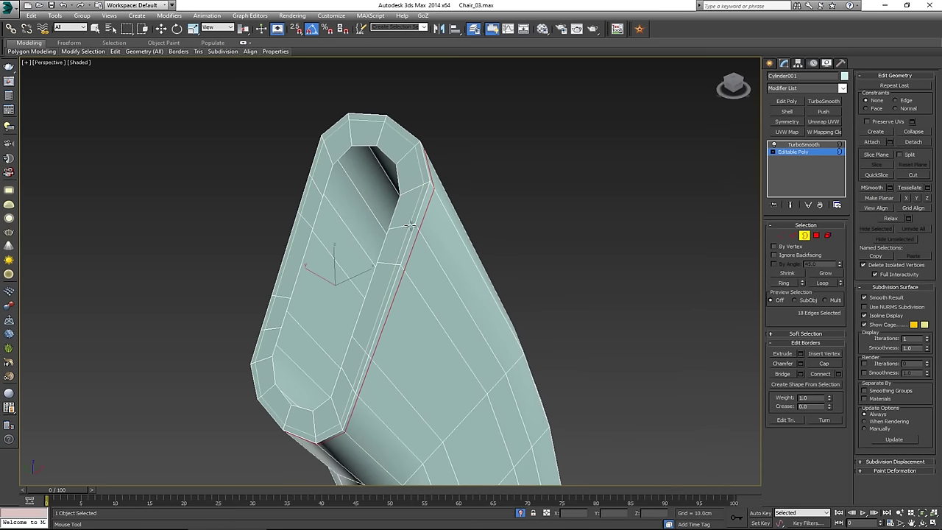
{"action": "key", "text": "w"}
{"action": "left_click", "coordinate": [804, 235]}
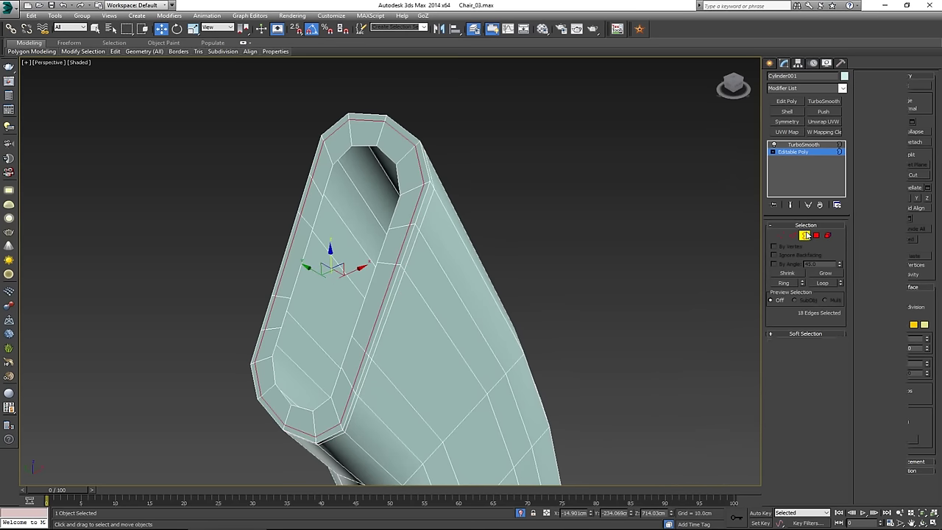
{"action": "left_click", "coordinate": [801, 146]}
{"action": "left_click", "coordinate": [603, 178]}
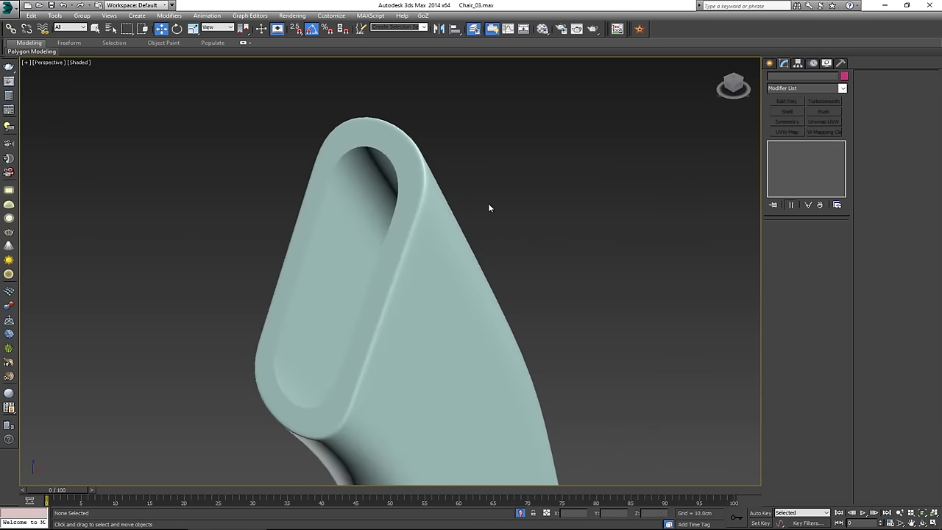
- Isolate the backrest instead of the legs and set its TurboSmooth iterations to 2
{"action": "right_click", "coordinate": [490, 203]}
{"action": "left_click", "coordinate": [521, 133]}
{"action": "scroll", "coordinate": [475, 169], "scroll_direction": "down", "scroll_amount": 6}
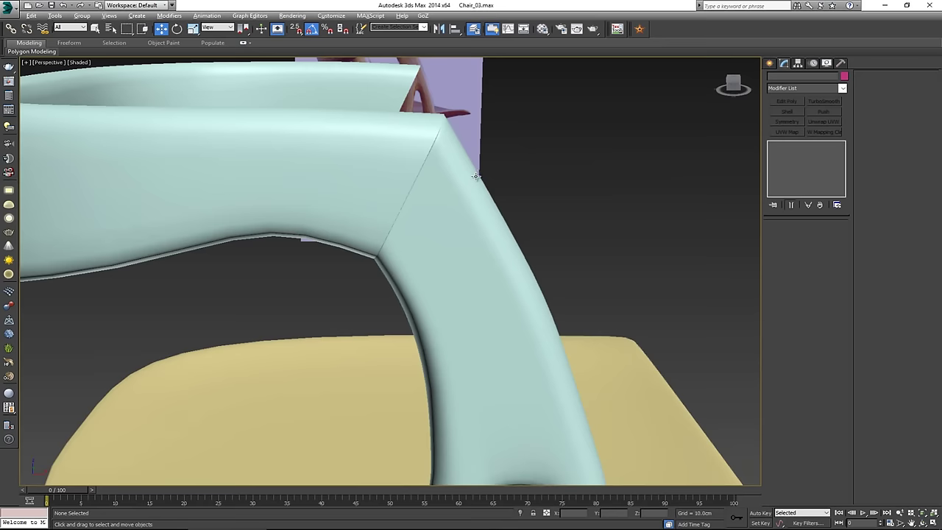
{"action": "left_click", "coordinate": [259, 185]}
{"action": "key", "text": "alt+q"}
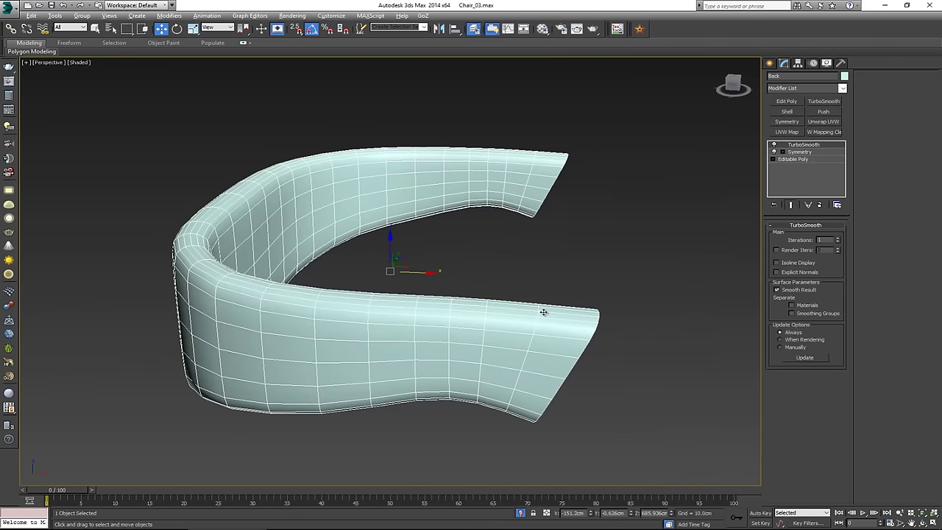
{"action": "middle_click_drag", "start_coordinate": [544, 312], "coordinate": [514, 305], "text": "alt"}
{"action": "left_click", "coordinate": [839, 238]}
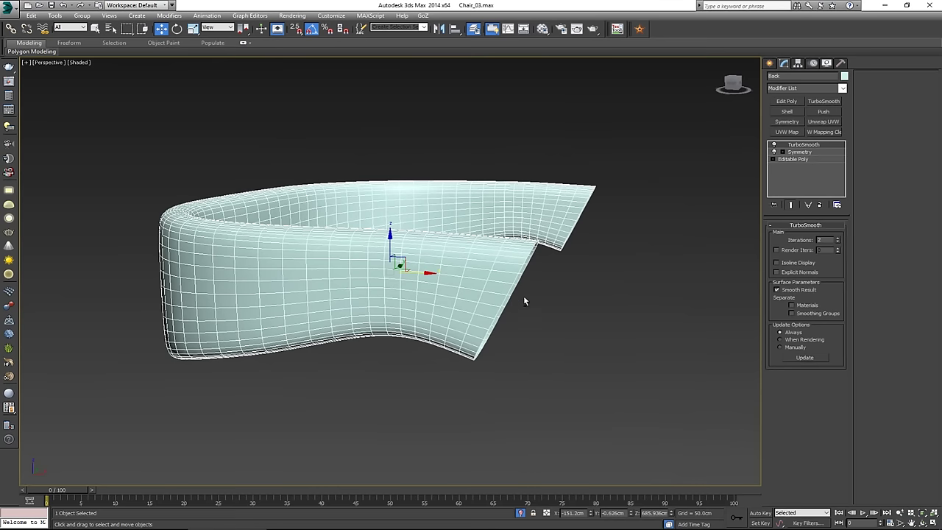
- Extrude the open border at the backrest's end inward by scaling a copy of it, and adjust the inner loop's width
{"action": "left_click", "coordinate": [809, 160]}
{"action": "key", "text": "3"}
{"action": "left_click", "coordinate": [518, 285]}
{"action": "middle_click_drag", "start_coordinate": [518, 283], "coordinate": [480, 279], "text": "alt"}
{"action": "key", "text": "r"}
{"action": "left_click_drag", "start_coordinate": [504, 302], "coordinate": [504, 311], "text": "shift"}
{"action": "middle_click_drag", "start_coordinate": [527, 313], "coordinate": [486, 310], "text": "alt"}
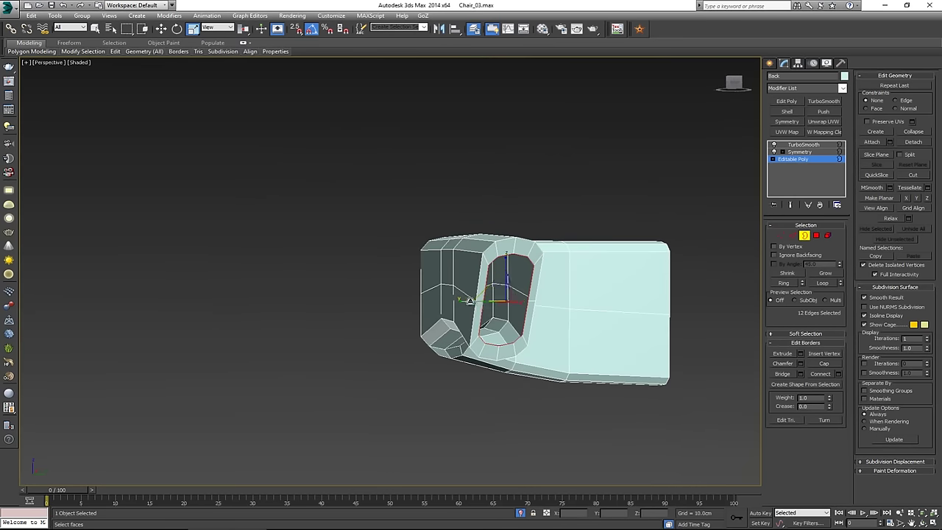
{"action": "left_click_drag", "start_coordinate": [469, 301], "coordinate": [480, 302]}
- Insert Swift Loop support edges on both sides of the backrest's end rim and return to the TurboSmooth level
{"action": "middle_click_drag", "start_coordinate": [479, 302], "coordinate": [506, 265], "text": "alt"}
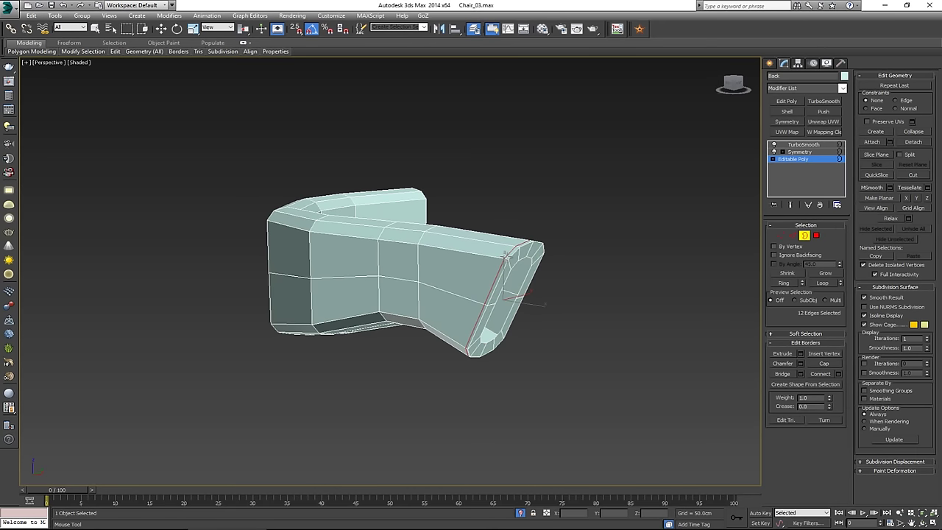
{"action": "scroll", "coordinate": [513, 267], "scroll_direction": "up", "scroll_amount": 3}
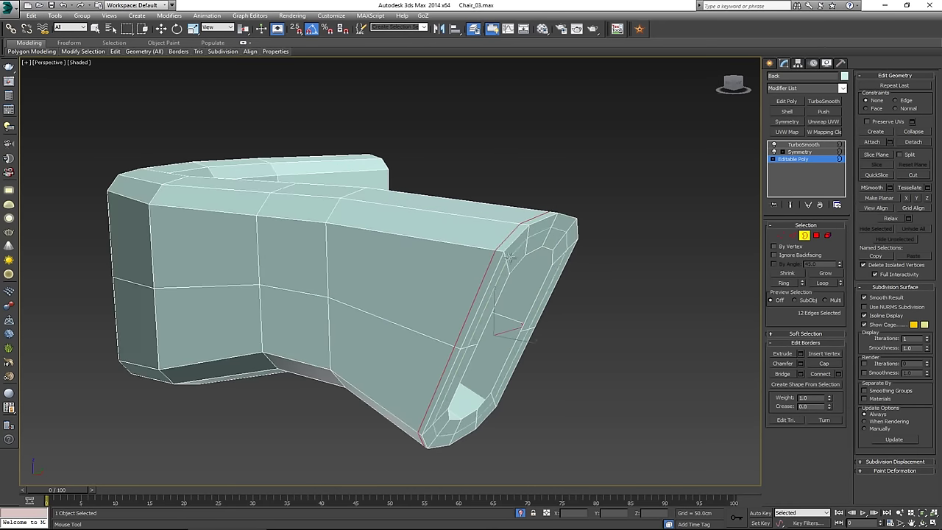
{"action": "left_click", "coordinate": [510, 257]}
{"action": "right_click", "coordinate": [511, 249]}
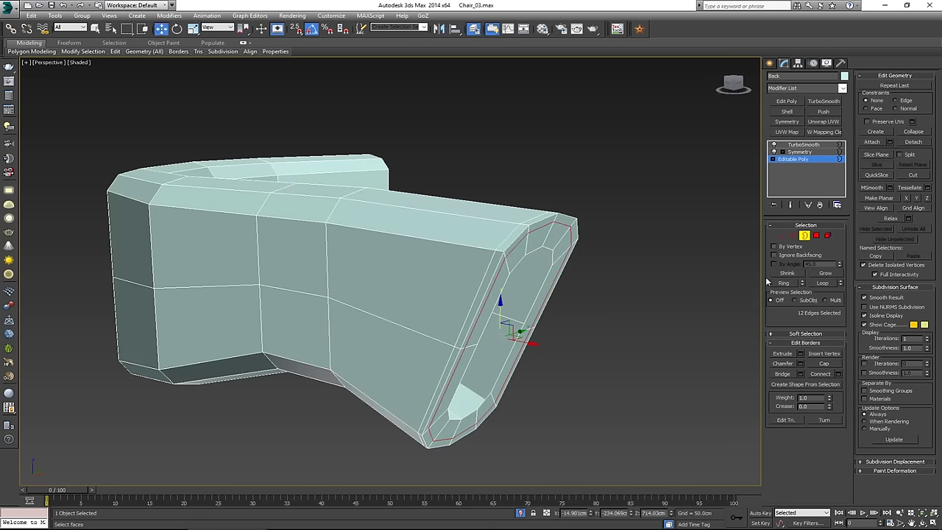
{"action": "left_click", "coordinate": [807, 237]}
{"action": "left_click", "coordinate": [816, 145]}
{"action": "left_click", "coordinate": [660, 337]}
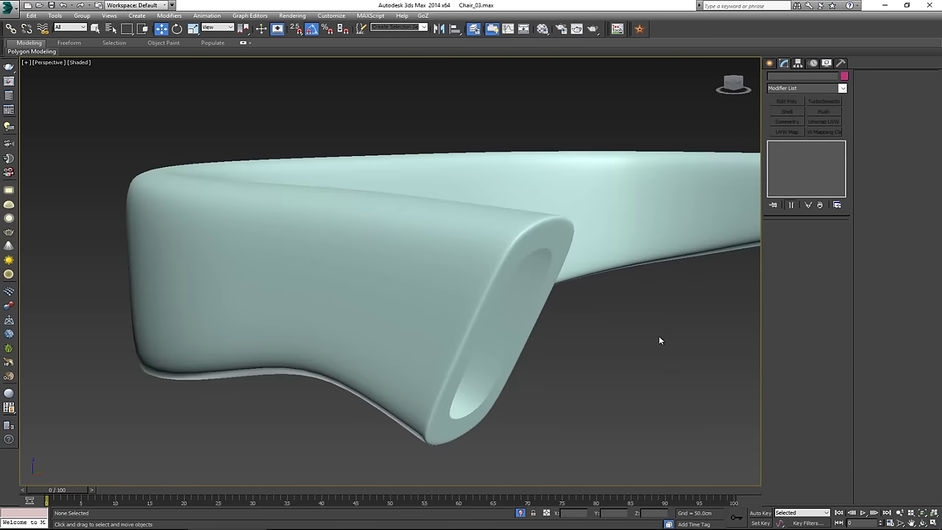
- Exit isolation and examine the joint between the backrest and the legs up close and from several angles
{"action": "right_click", "coordinate": [583, 315]}
{"action": "left_click", "coordinate": [629, 246]}
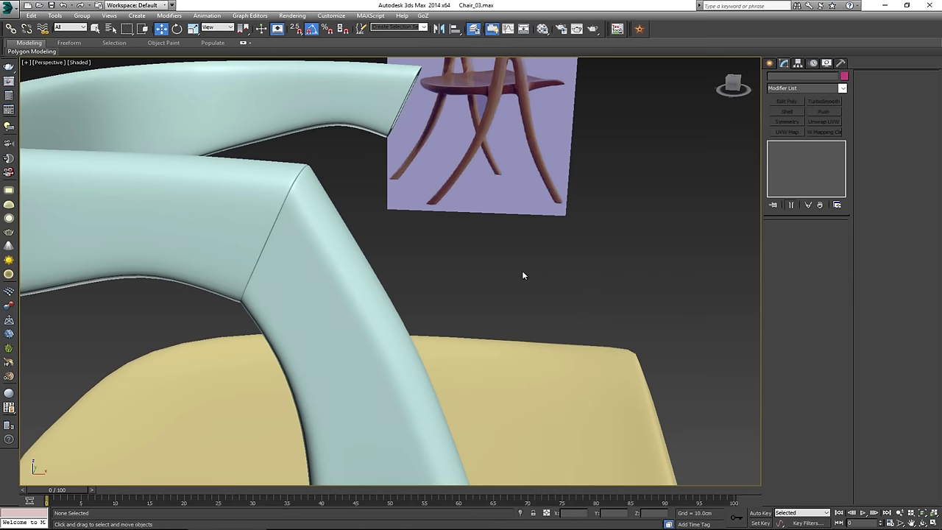
{"action": "scroll", "coordinate": [522, 275], "scroll_direction": "down", "scroll_amount": 4}
{"action": "middle_click_drag", "start_coordinate": [458, 246], "coordinate": [465, 231], "text": "alt"}
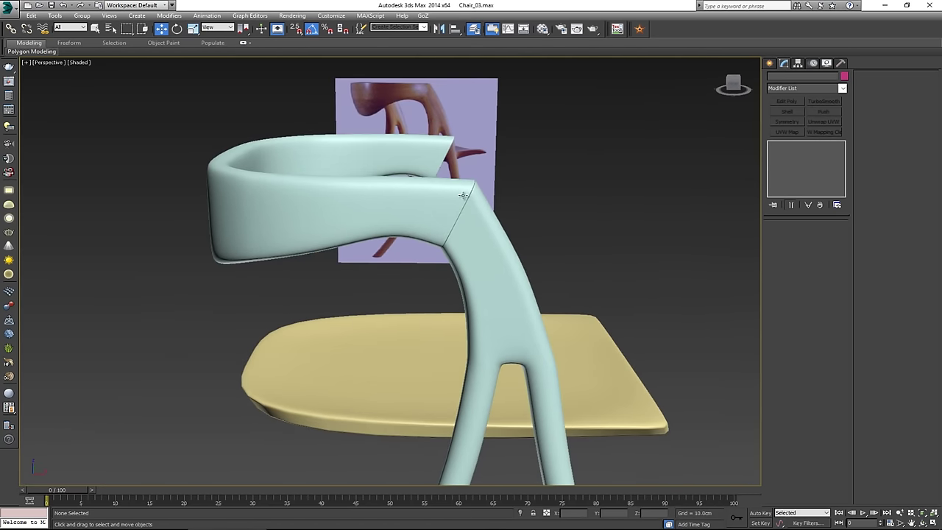
{"action": "scroll", "coordinate": [480, 191], "scroll_direction": "up", "scroll_amount": 5}
{"action": "scroll", "coordinate": [441, 269], "scroll_direction": "down", "scroll_amount": 4}
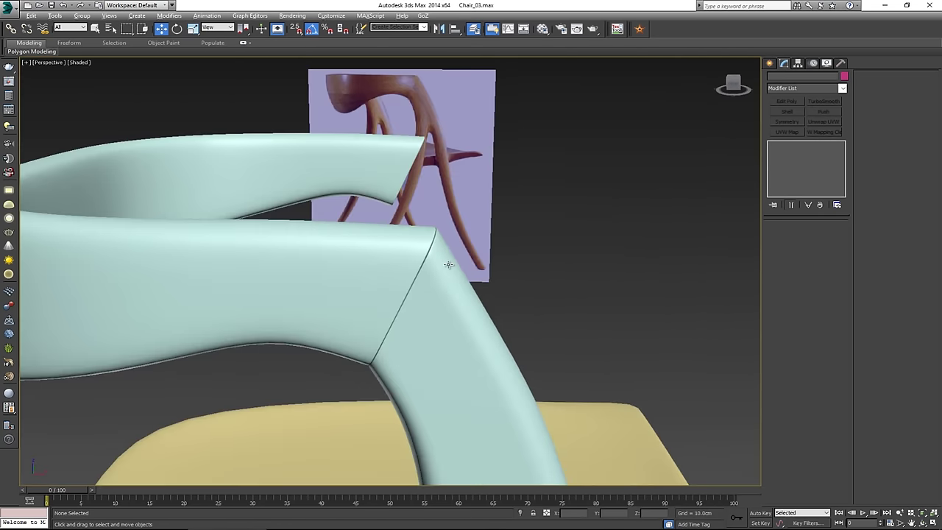
{"action": "middle_click_drag", "start_coordinate": [449, 265], "coordinate": [509, 198], "text": "alt"}
{"action": "scroll", "coordinate": [448, 276], "scroll_direction": "down", "scroll_amount": 3}
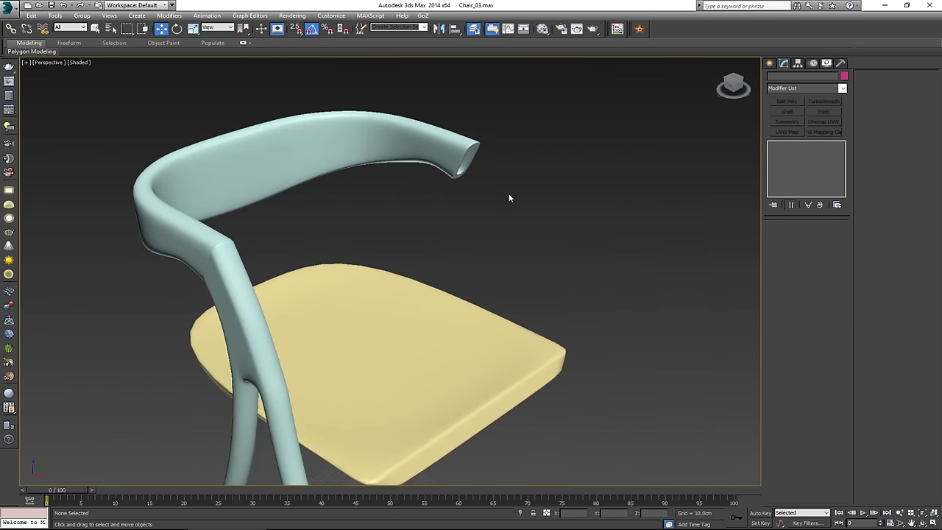
- Clone the leg pair as one Copy along the Y axis to the opposite end of the backrest
{"action": "left_click", "coordinate": [246, 335]}
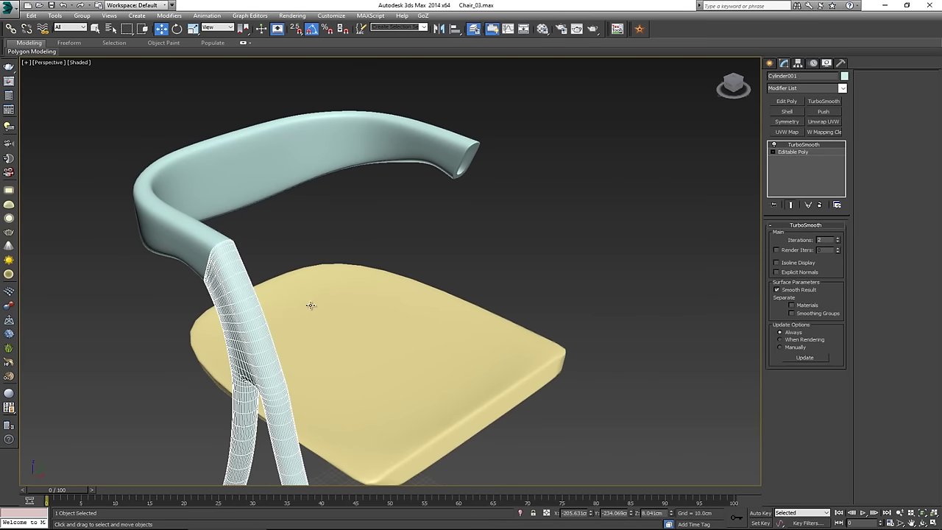
{"action": "scroll", "coordinate": [335, 278], "scroll_direction": "down", "scroll_amount": 4}
{"action": "left_click_drag", "start_coordinate": [306, 368], "coordinate": [390, 326], "text": "shift"}
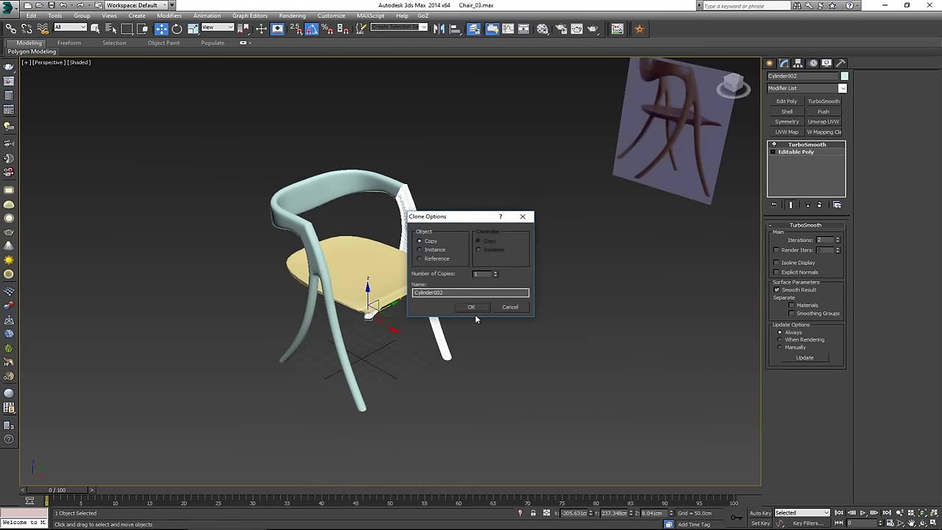
{"action": "left_click", "coordinate": [478, 307]}
- Shift the copied leg pair along the Y axis so its top lines up with the backrest's end
{"action": "scroll", "coordinate": [450, 239], "scroll_direction": "up", "scroll_amount": 4}
{"action": "middle_click_drag", "start_coordinate": [413, 251], "coordinate": [385, 157], "text": "alt"}
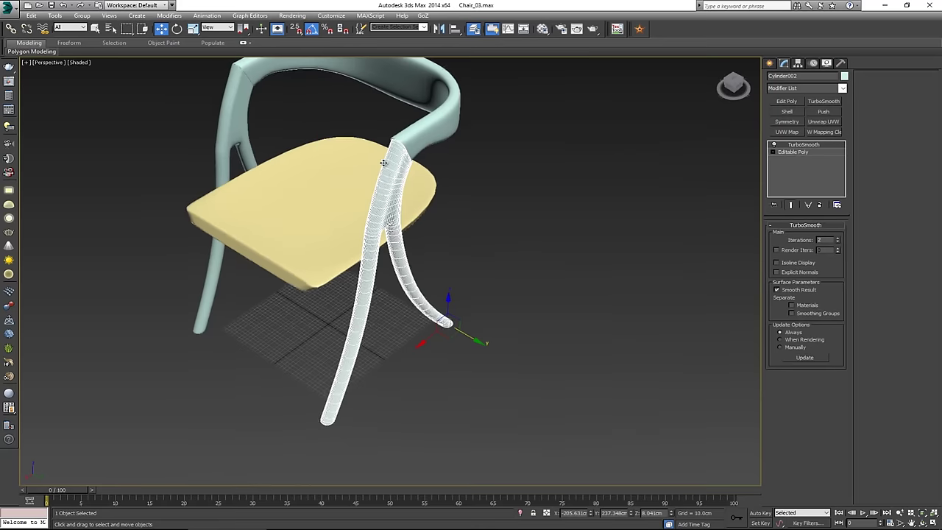
{"action": "scroll", "coordinate": [405, 199], "scroll_direction": "up", "scroll_amount": 5}
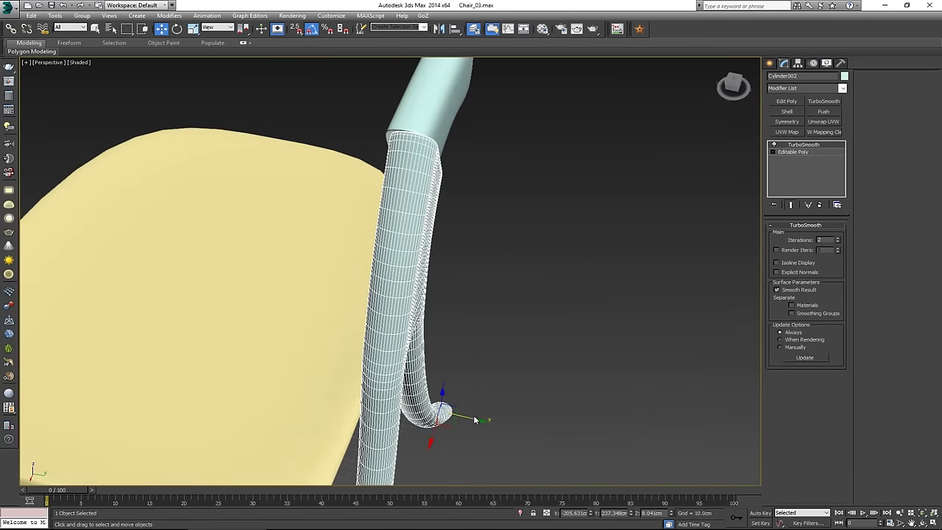
{"action": "left_click", "coordinate": [454, 402]}
{"action": "key", "text": "ctrl+z"}
{"action": "middle_click_drag", "start_coordinate": [467, 418], "coordinate": [450, 322], "text": "alt"}
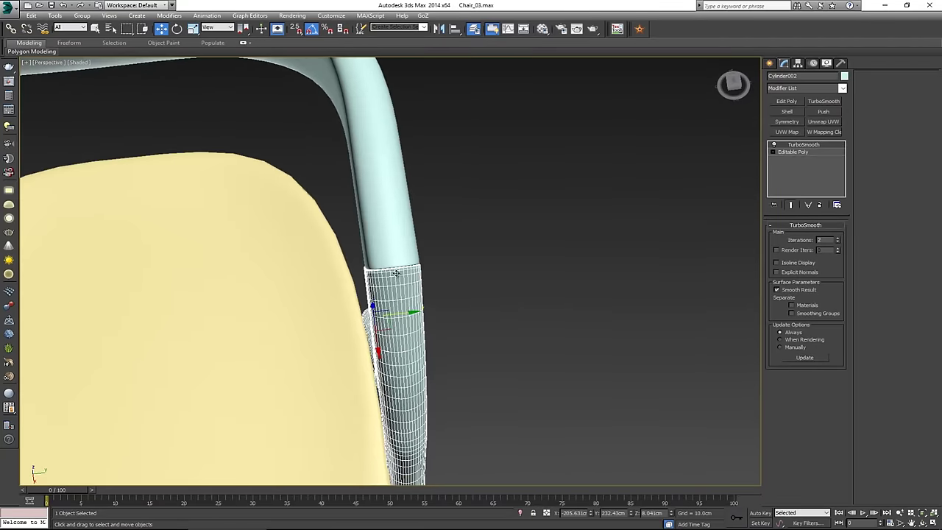
{"action": "left_click", "coordinate": [486, 309]}
{"action": "scroll", "coordinate": [488, 276], "scroll_direction": "down", "scroll_amount": 5}
- Select all four chair parts and assign them a light grey object color
{"action": "left_click", "coordinate": [474, 295]}
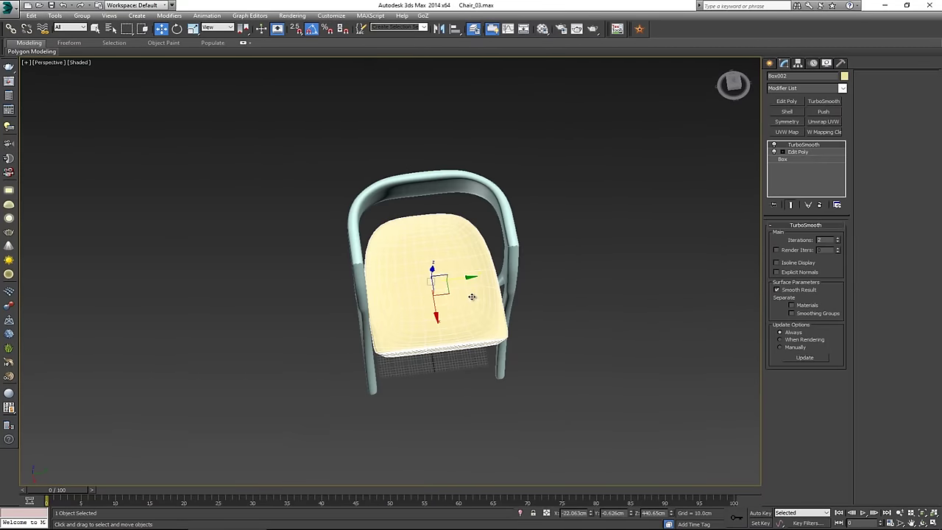
{"action": "middle_click_drag", "start_coordinate": [474, 294], "coordinate": [416, 253]}
{"action": "left_click_drag", "start_coordinate": [589, 114], "coordinate": [298, 421]}
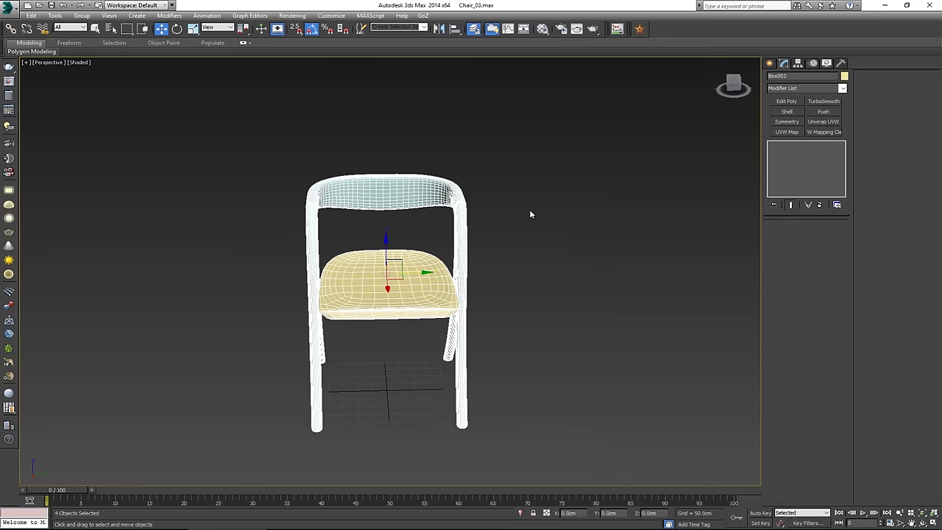
{"action": "left_click", "coordinate": [844, 77]}
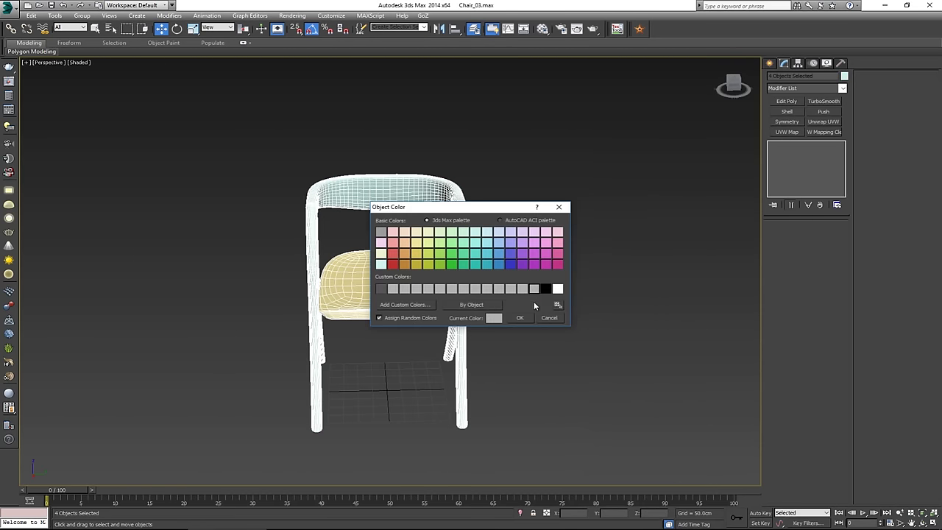
{"action": "left_click", "coordinate": [525, 318]}
{"action": "middle_click_drag", "start_coordinate": [527, 319], "coordinate": [541, 236], "text": "alt"}
{"action": "left_click", "coordinate": [555, 279]}
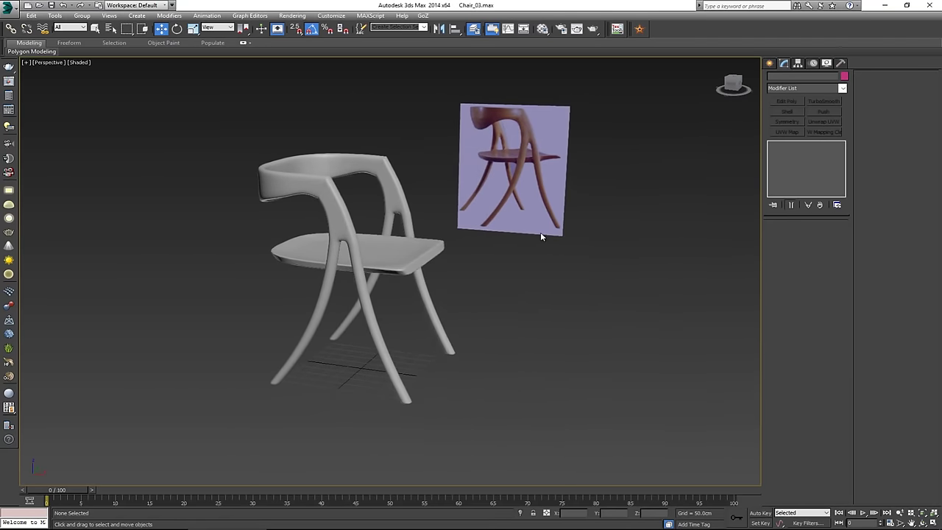
- Examine the complete chair beside the reference image from several angles and distances
{"action": "middle_click_drag", "start_coordinate": [305, 243], "coordinate": [383, 267], "text": "alt"}
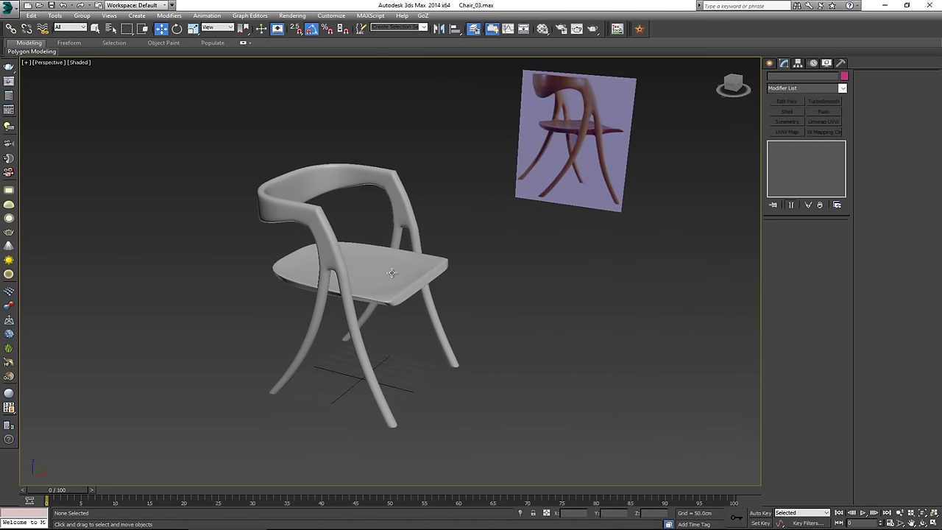
{"action": "scroll", "coordinate": [388, 269], "scroll_direction": "up", "scroll_amount": 5}
{"action": "scroll", "coordinate": [391, 273], "scroll_direction": "down", "scroll_amount": 3}
{"action": "scroll", "coordinate": [395, 268], "scroll_direction": "down", "scroll_amount": 3}
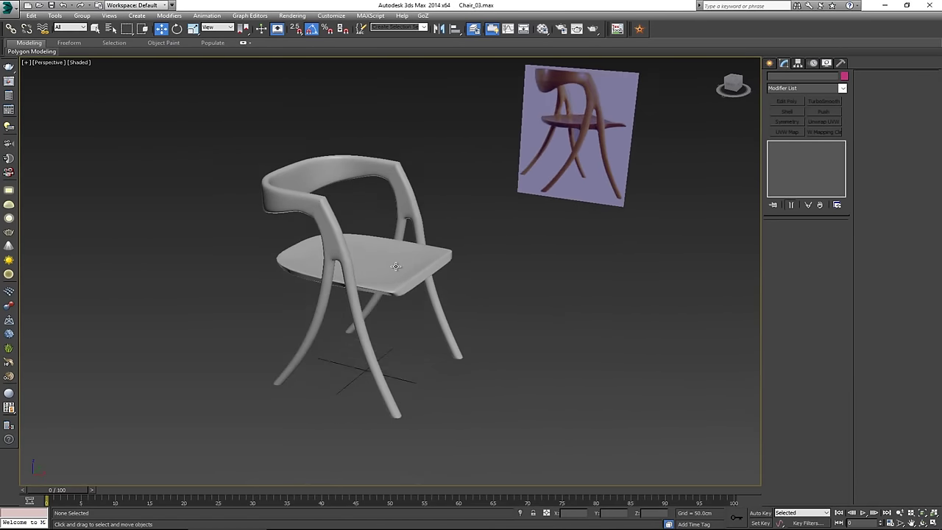
{"action": "mouse_move", "coordinate": [397, 267]}
{"action": "middle_mouse_down", "text": "alt"}
{"action": "mouse_move", "coordinate": [418, 248]}
{"action": "mouse_move", "coordinate": [409, 260]}
{"action": "middle_mouse_up", "text": "alt"}
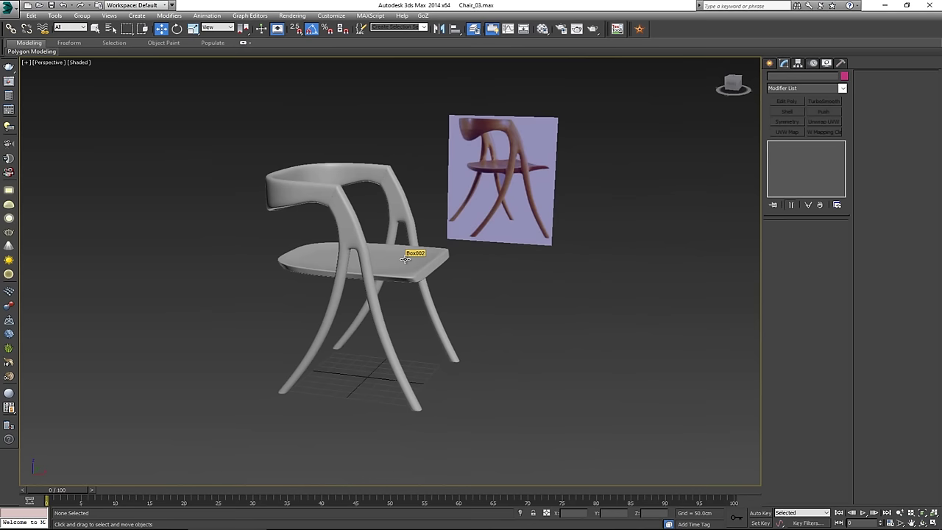
{"action": "scroll", "coordinate": [412, 265], "scroll_direction": "up", "scroll_amount": 4}
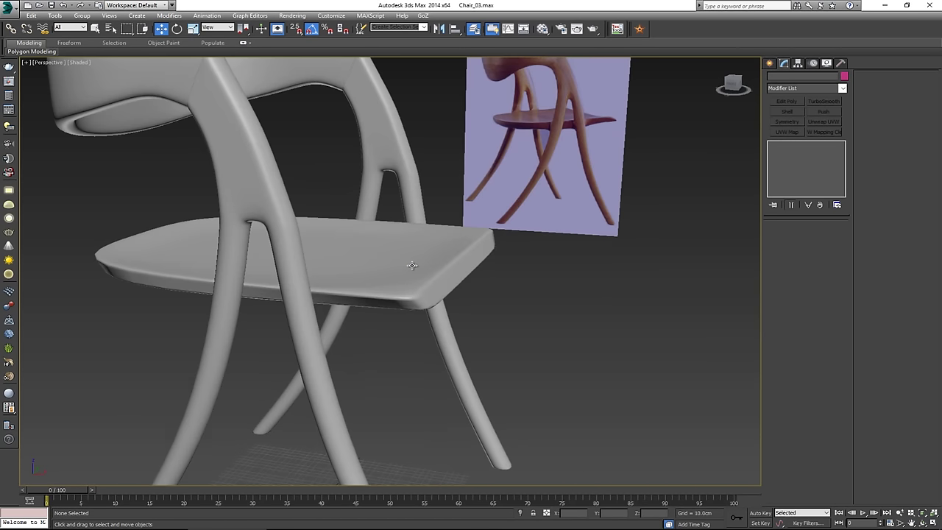
{"action": "scroll", "coordinate": [413, 265], "scroll_direction": "down", "scroll_amount": 2}
{"action": "middle_click_drag", "start_coordinate": [393, 281], "coordinate": [394, 261]}
{"action": "scroll", "coordinate": [394, 262], "scroll_direction": "down", "scroll_amount": 3}
{"action": "scroll", "coordinate": [394, 262], "scroll_direction": "up", "scroll_amount": 3}
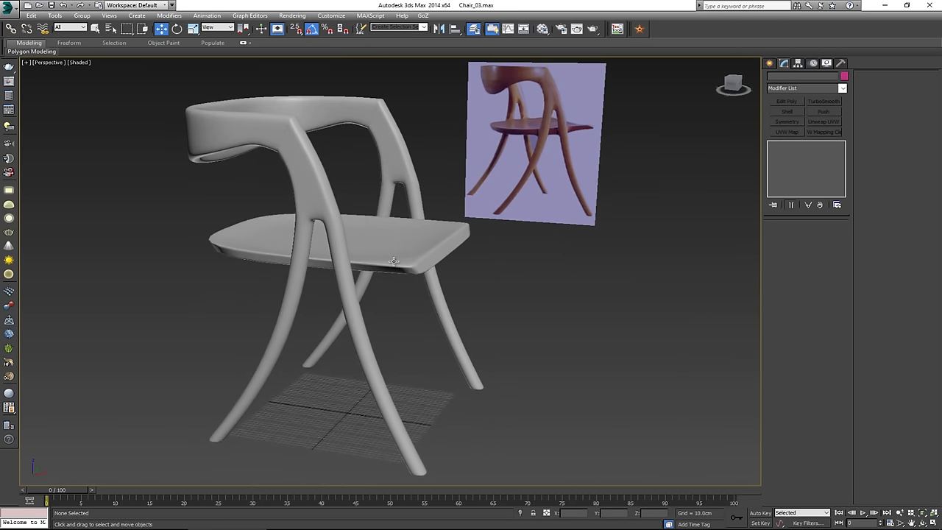